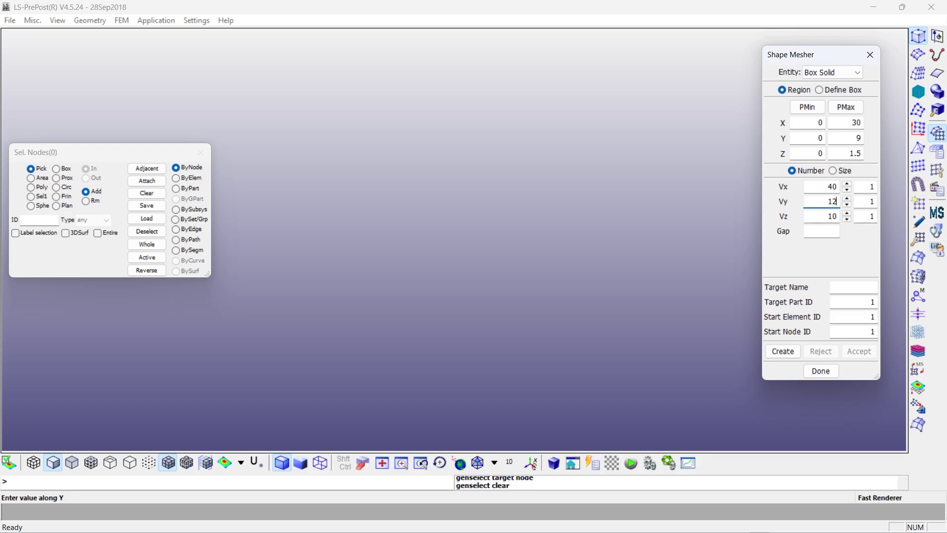
Set 4 elements along Z, name the part Concrete, create the box mesh and accept it.
double_click(829, 216)
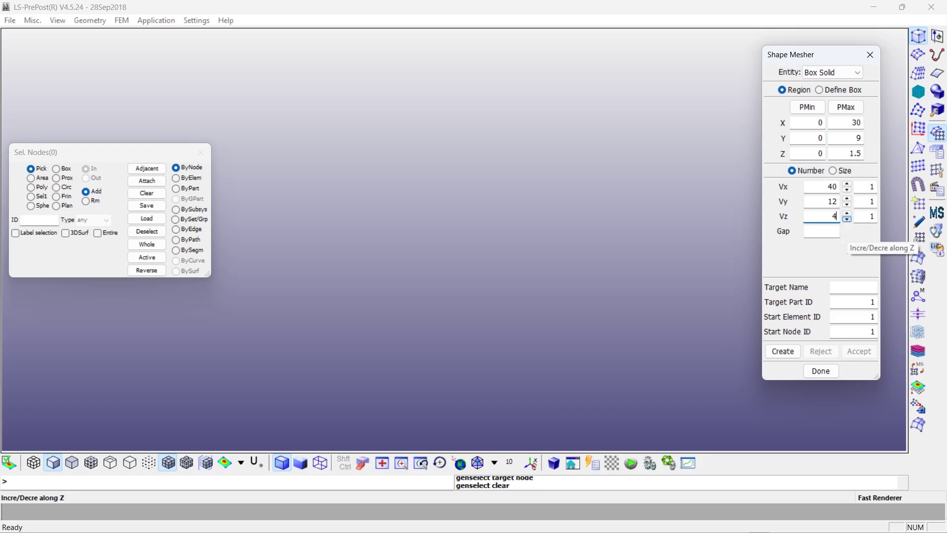
left_click(852, 286)
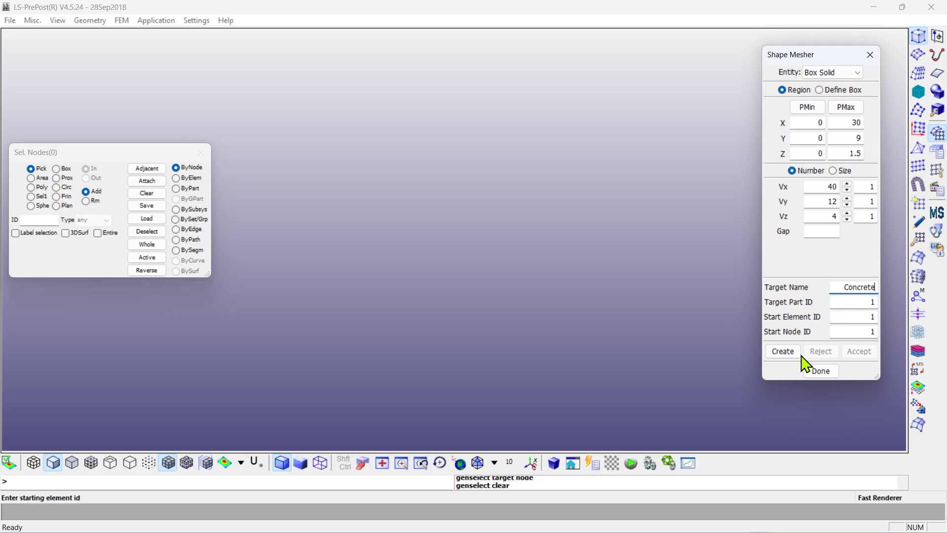
left_click(782, 351)
left_click(478, 464)
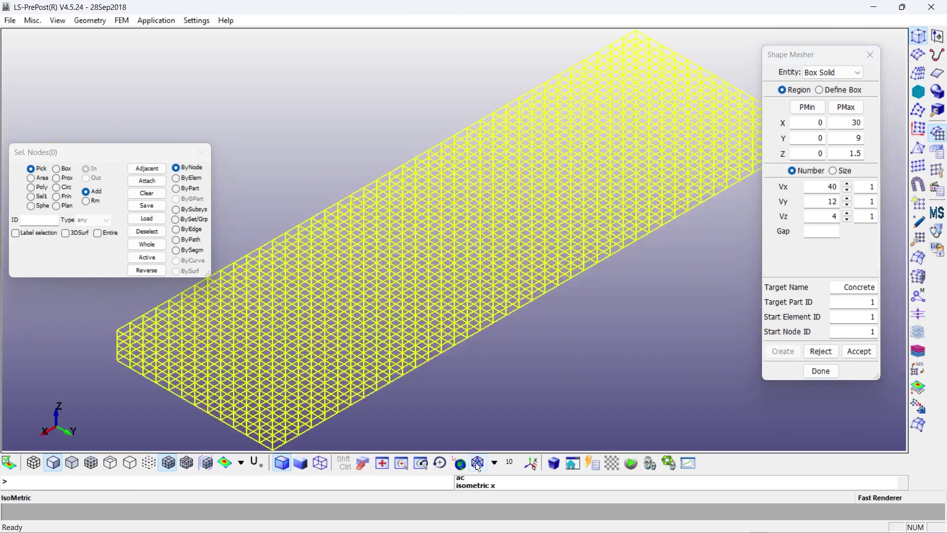
left_click(856, 352)
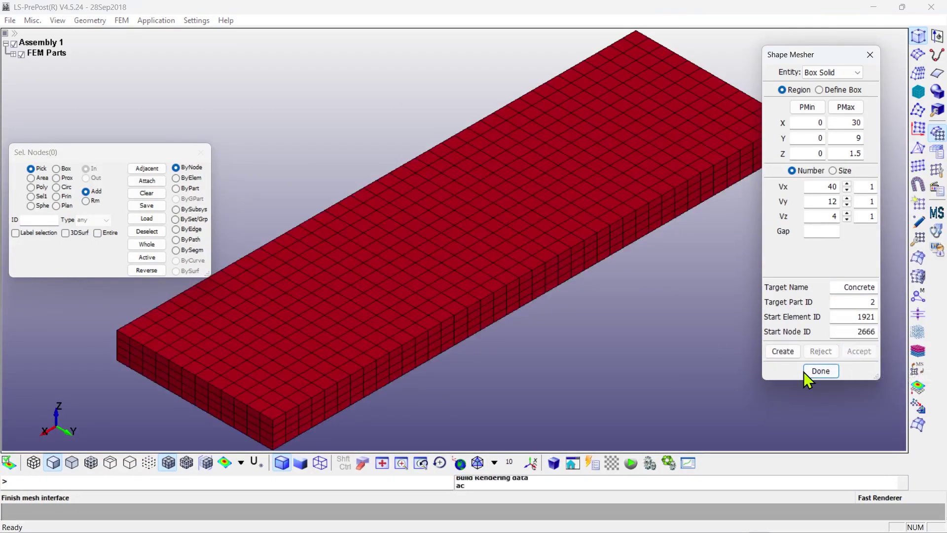
Close the mesher, rotate the slab, and set line creation to Point/Point.
left_click(820, 371)
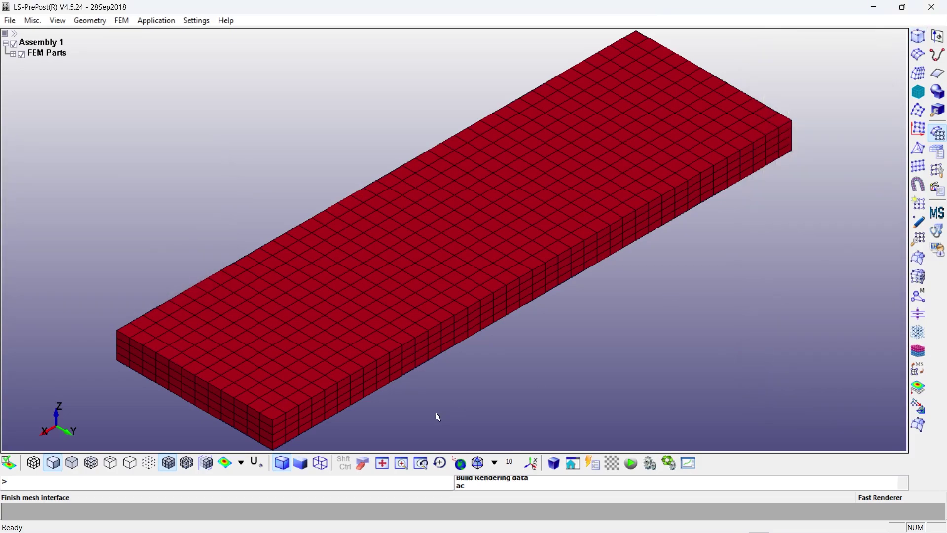
left_click(344, 460)
left_click_drag(437, 419, 508, 306)
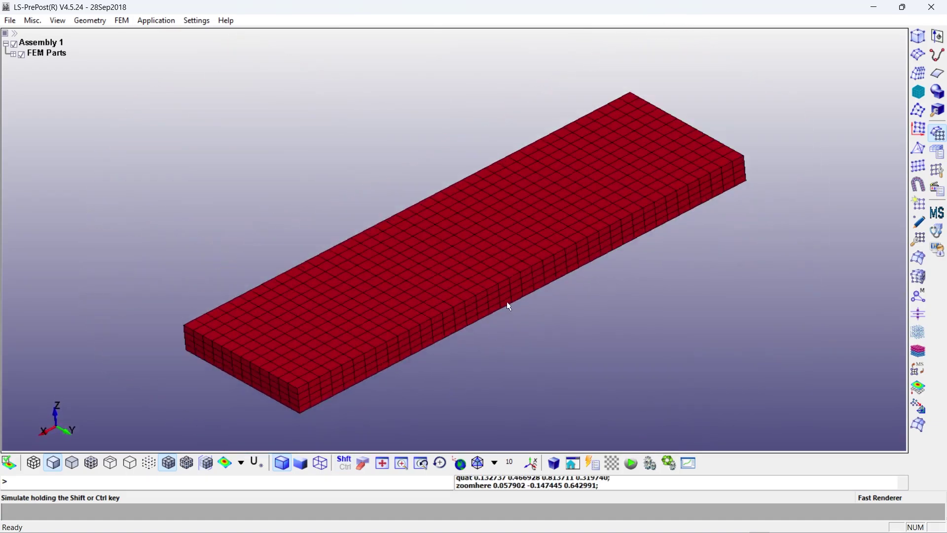
left_click(350, 465)
left_click(937, 54)
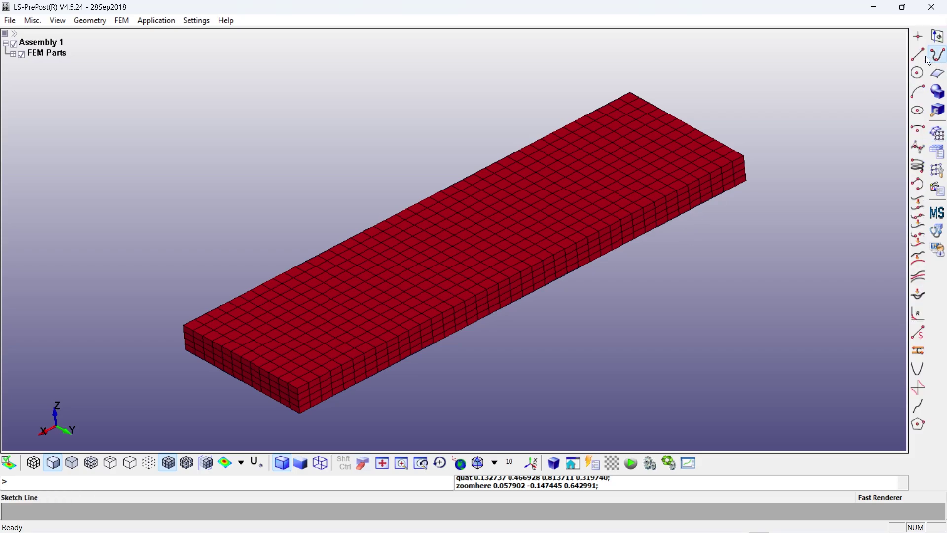
left_click(918, 54)
left_click(820, 74)
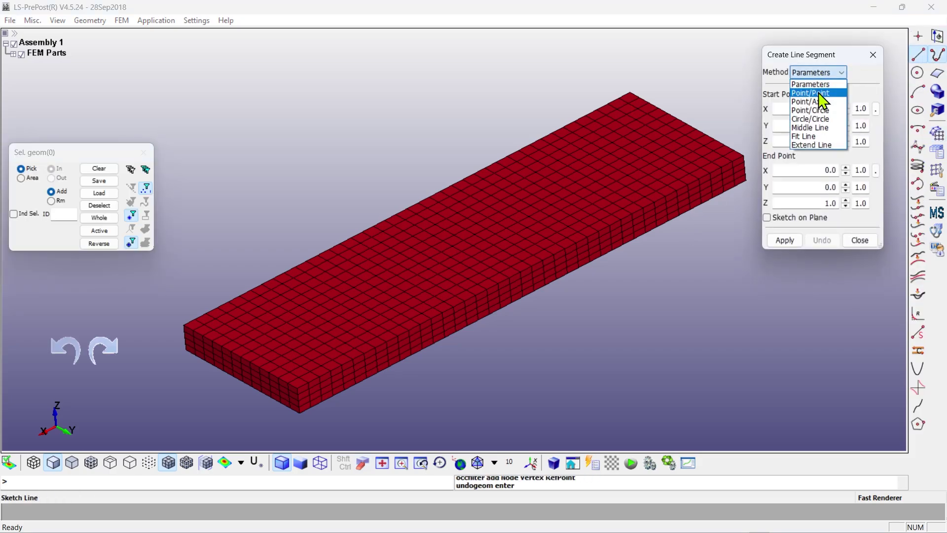
left_click(819, 94)
Draw Linear Edge 1 from node 984 to node 944.
scroll(313, 383, "up", 5)
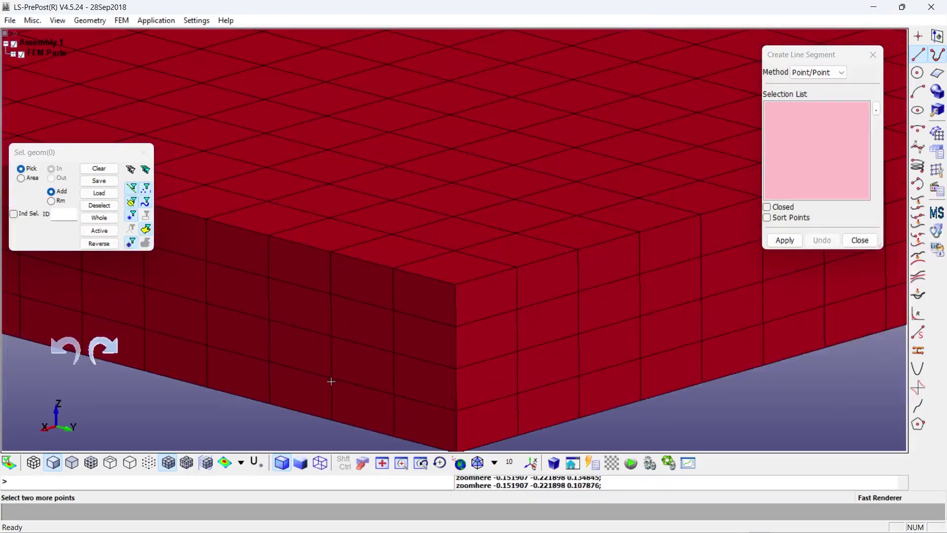
left_click(331, 381)
scroll(493, 355, "down", 5)
left_click_drag(512, 357, 755, 282)
scroll(755, 281, "up", 5)
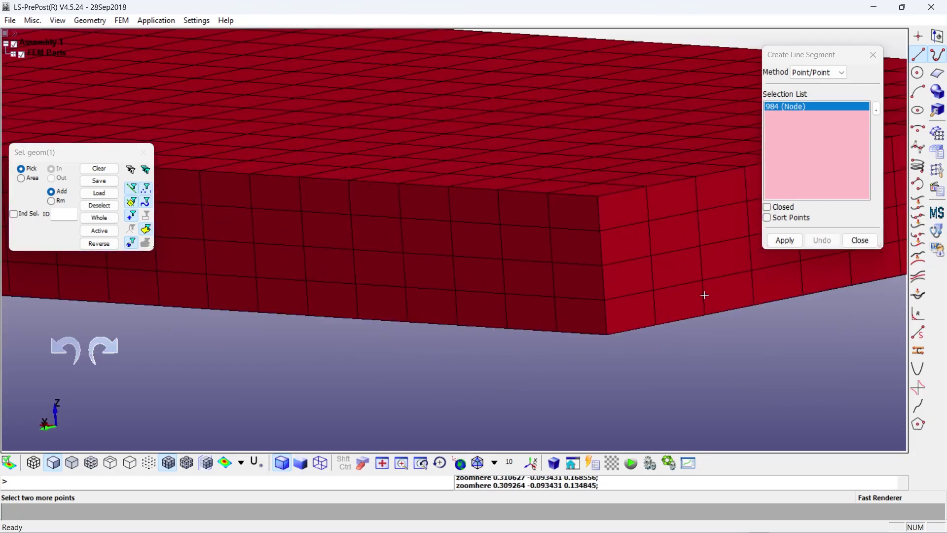
left_click(704, 285)
left_click(786, 240)
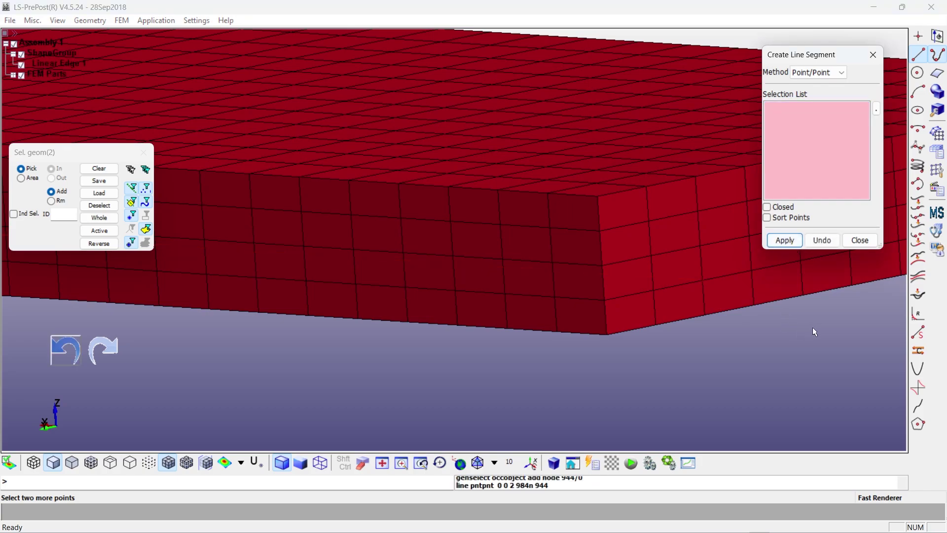
Draw Linear Edge 2 from node 862 to node 902.
middle_click_drag(812, 330, 656, 341)
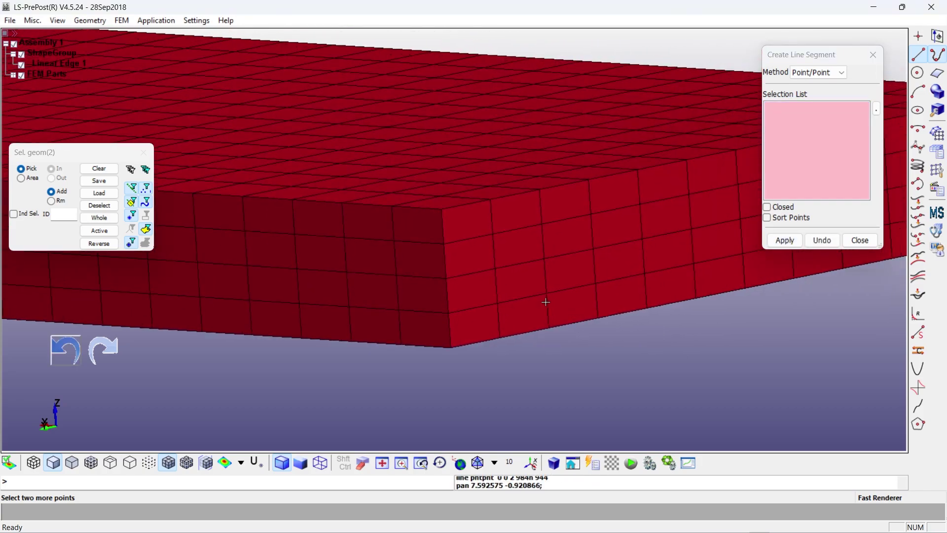
left_click(646, 274)
scroll(661, 302, "down", 4)
left_click_drag(661, 303, 259, 287)
scroll(247, 276, "up", 4)
middle_click_drag(232, 265, 488, 294)
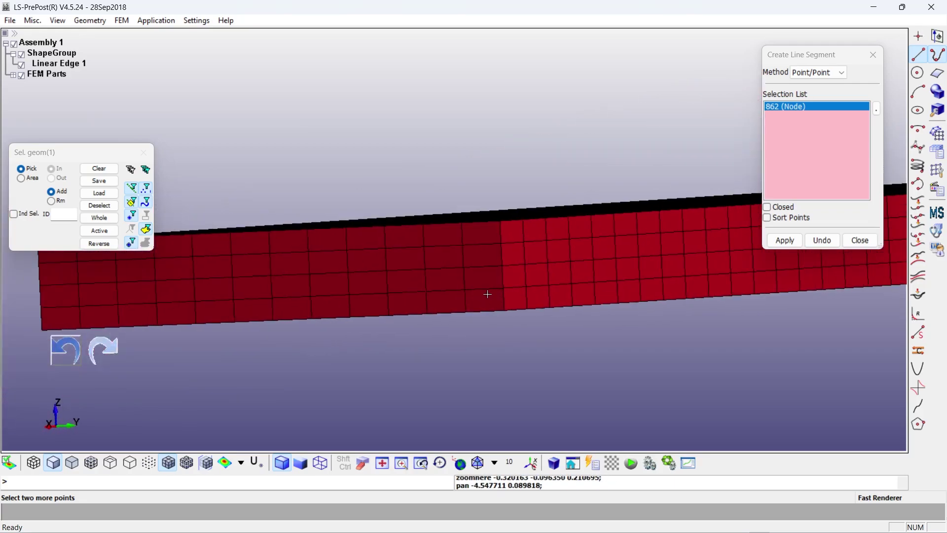
left_click(351, 294)
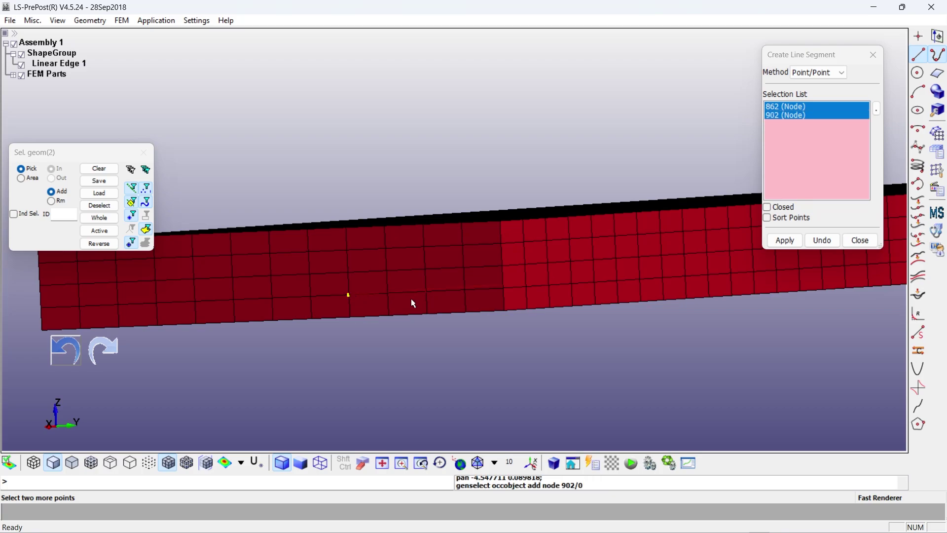
left_click_drag(413, 302, 607, 291)
left_click(784, 240)
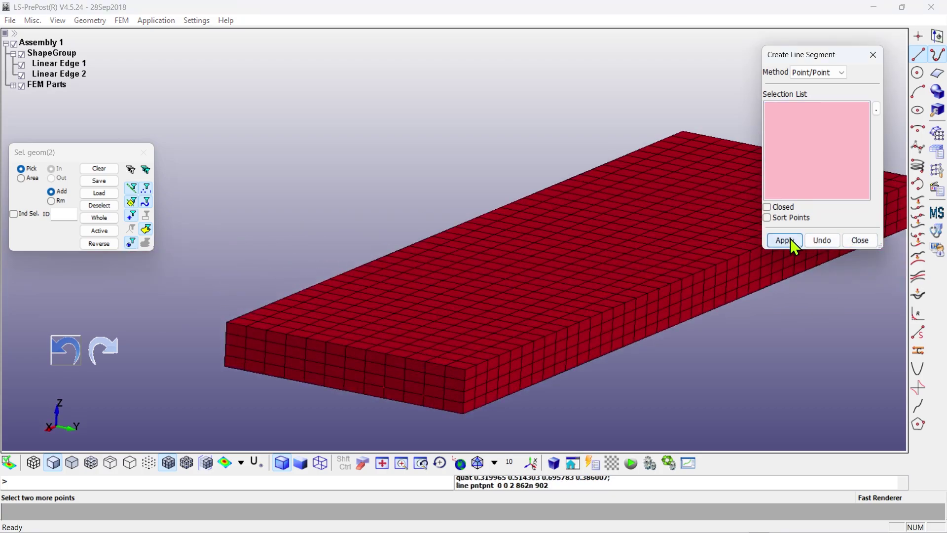
Draw Linear Edge 3 from node 738 to node 698.
middle_click_drag(292, 440, 386, 350)
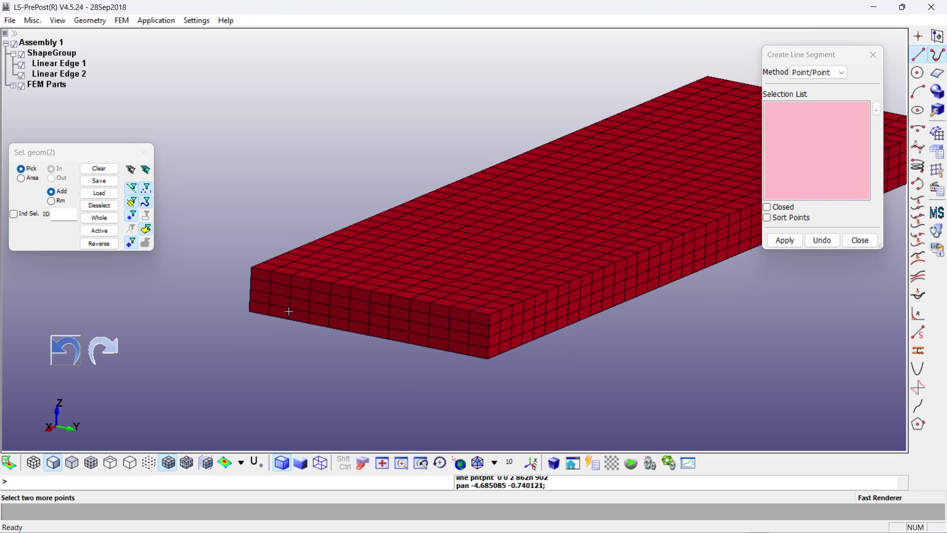
left_click(328, 318)
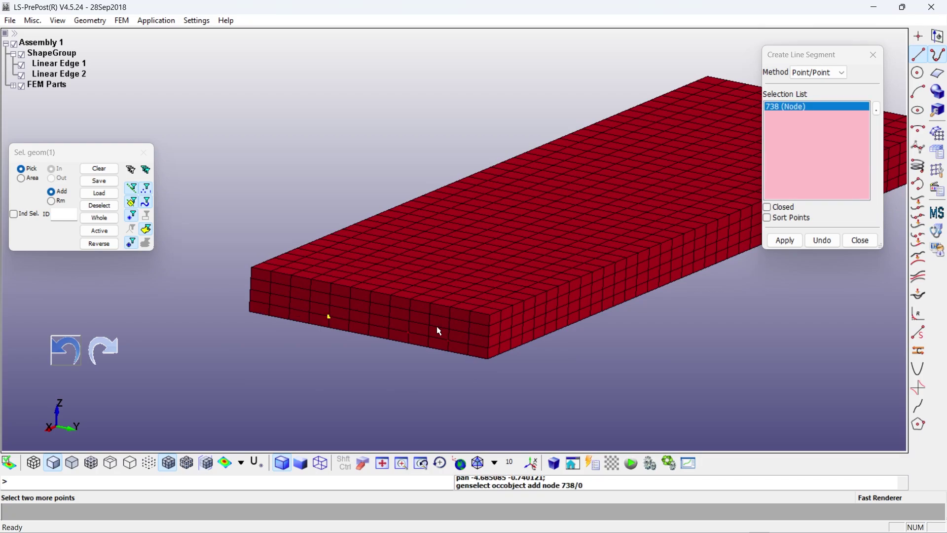
scroll(719, 332, "down", 3)
left_click_drag(719, 332, 509, 275)
scroll(708, 298, "up", 2)
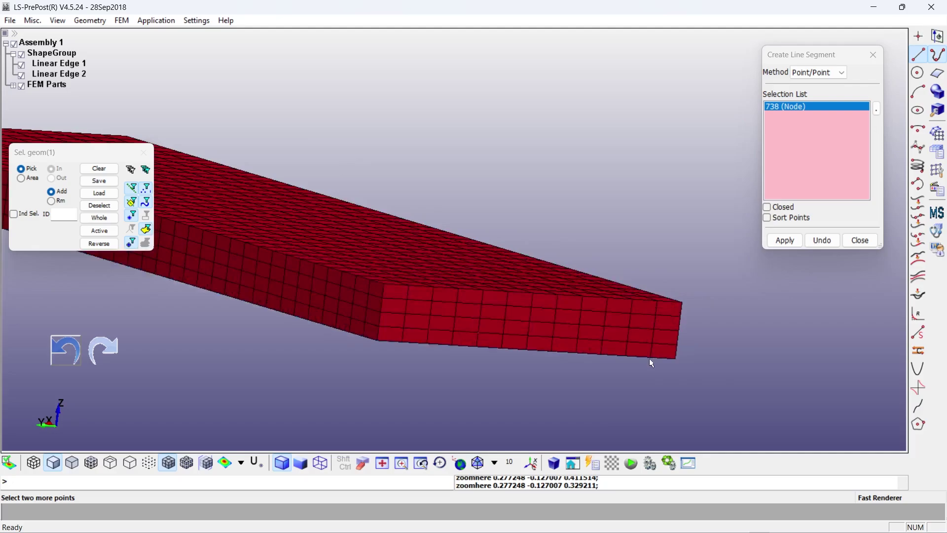
left_click(579, 338)
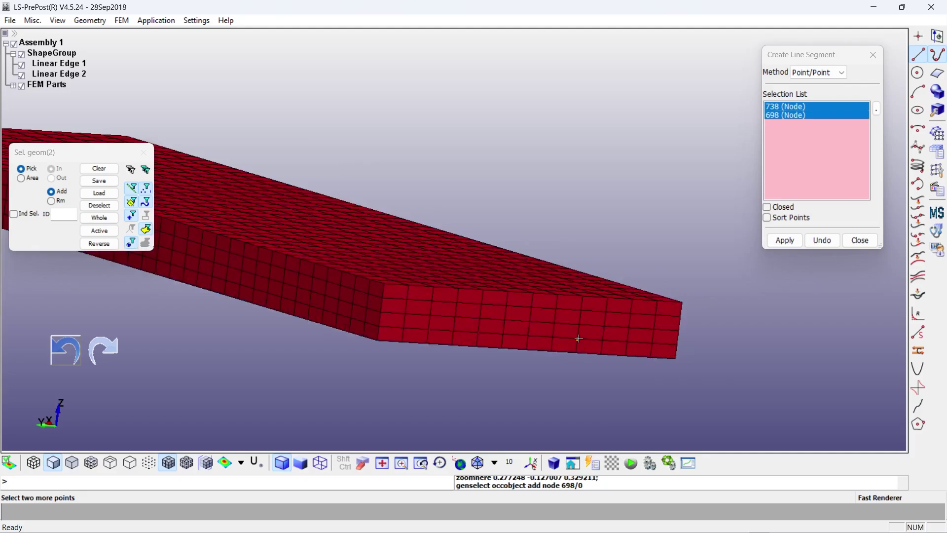
left_click(785, 240)
Draw Linear Edge 4 from node 616 to node 656 and close the line tool.
left_click(628, 341)
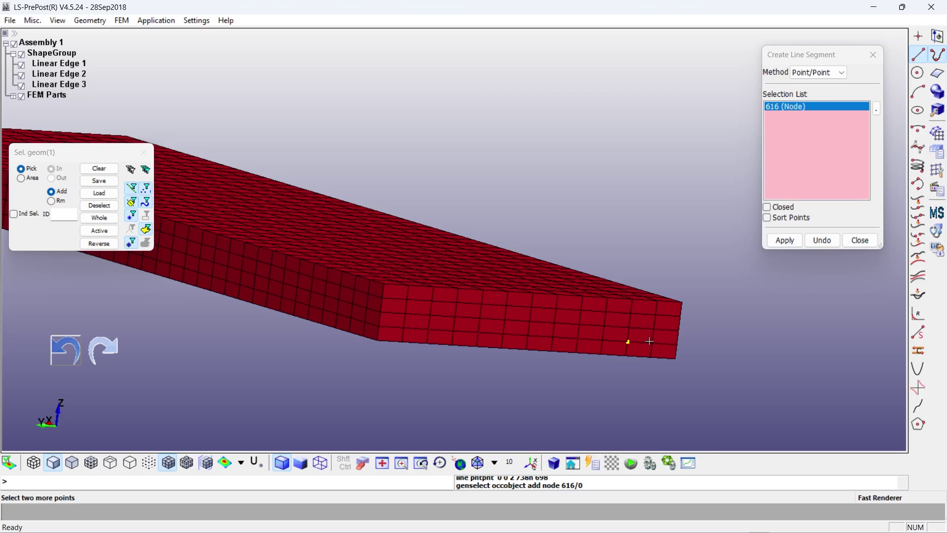
scroll(649, 340, "down", 2)
left_click_drag(312, 308, 373, 363, "shift")
scroll(347, 301, "up", 2)
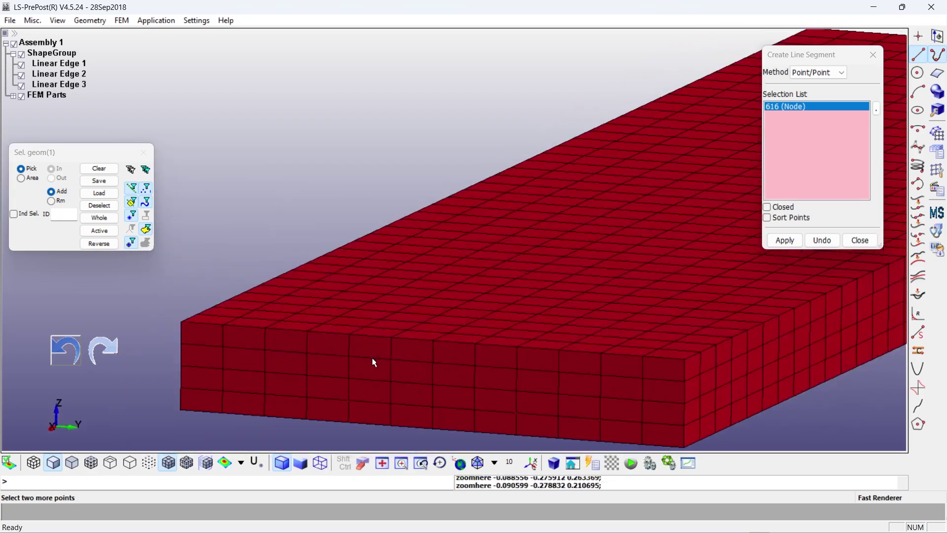
left_click(264, 393)
left_click(784, 240)
left_click(860, 240)
scroll(688, 306, "down", 3)
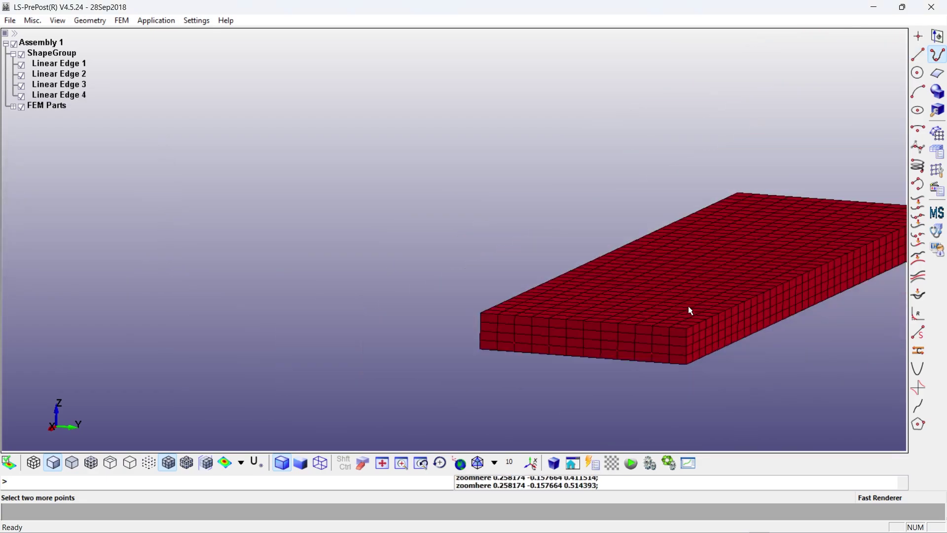
middle_click_drag(689, 306, 592, 309, "shift")
scroll(586, 348, "down", 1)
left_click_drag(586, 349, 172, 204, "shift")
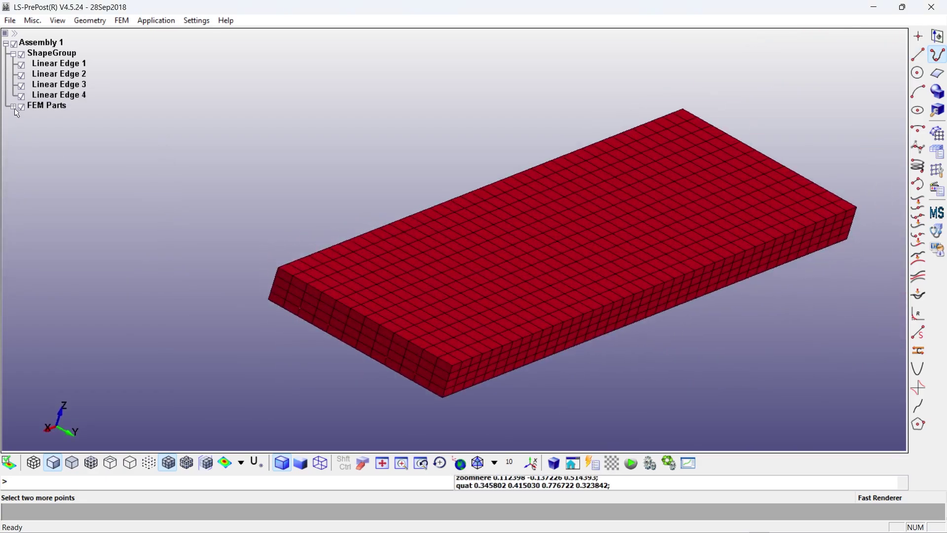
Hide the Concrete part and set Element Generation to Beam By Curve with 40 elements.
left_click(21, 118)
left_click_drag(450, 212, 537, 264, "shift")
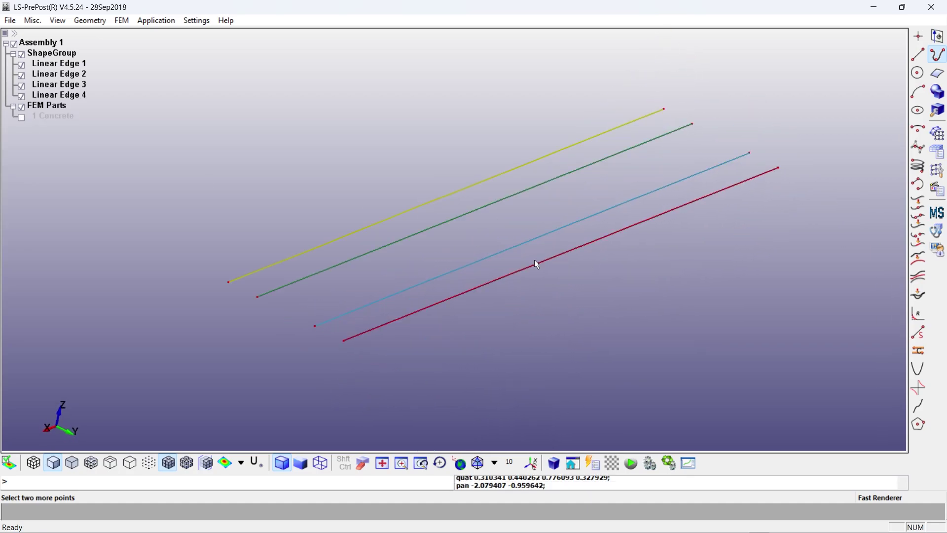
left_click(938, 133)
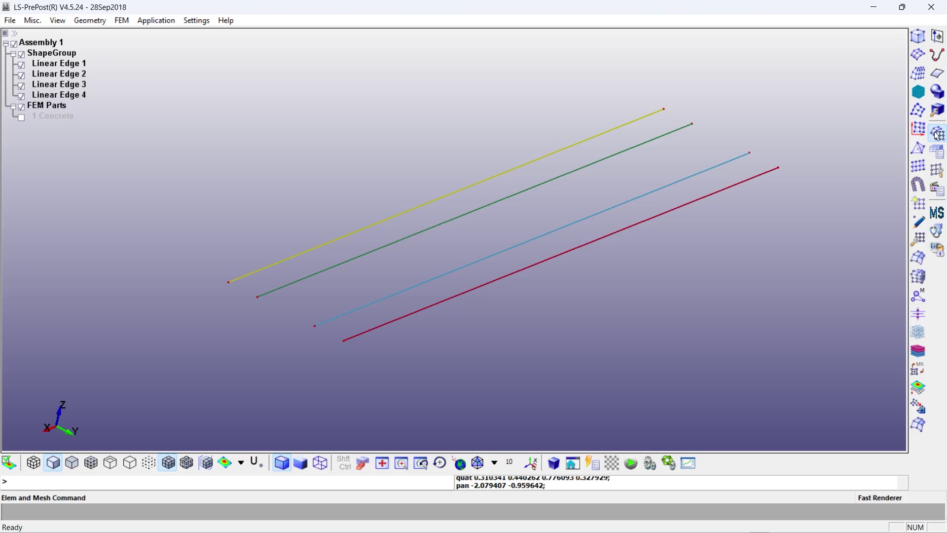
left_click(918, 202)
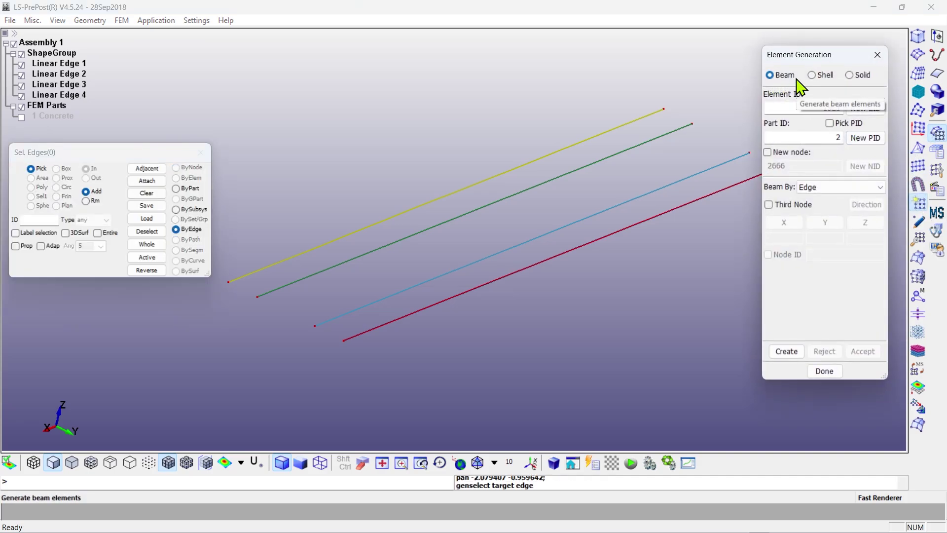
left_click(826, 195)
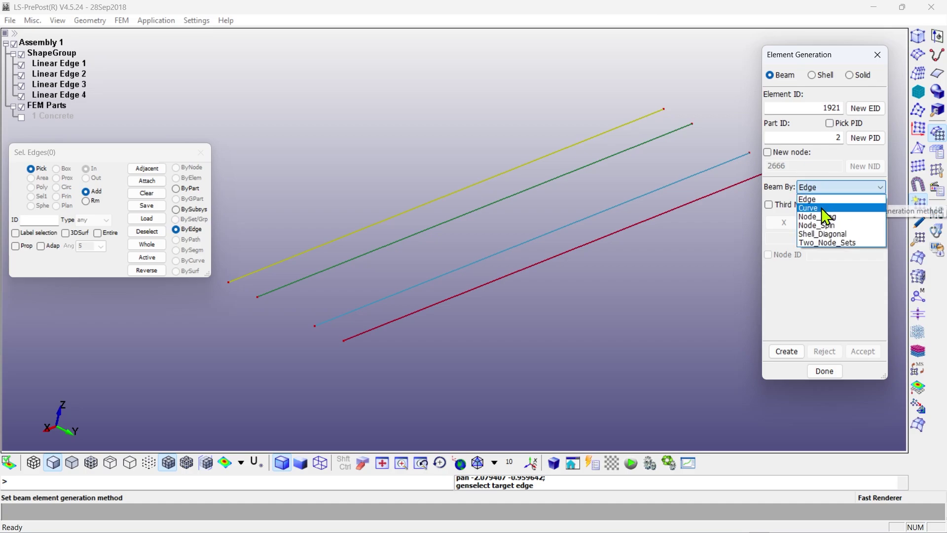
left_click(821, 208)
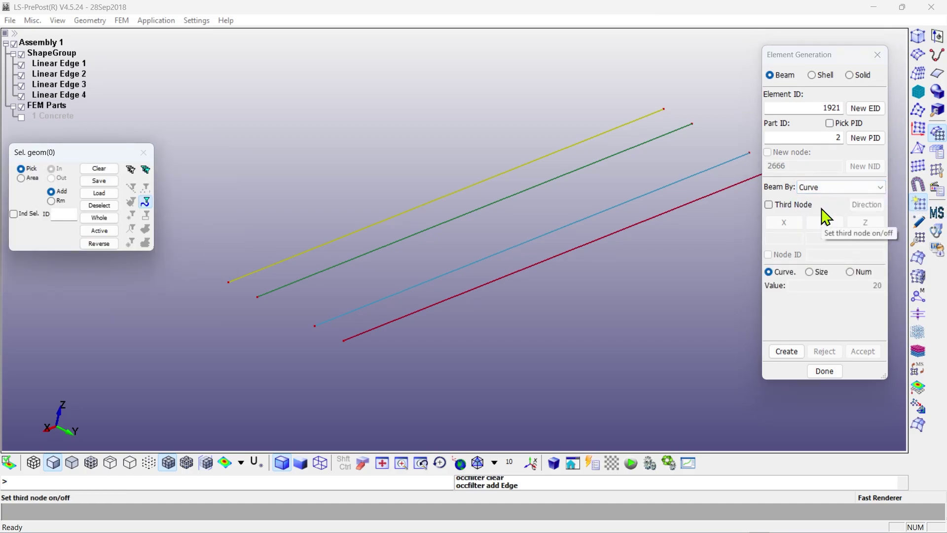
left_click(849, 272)
left_click_drag(858, 286, 899, 288)
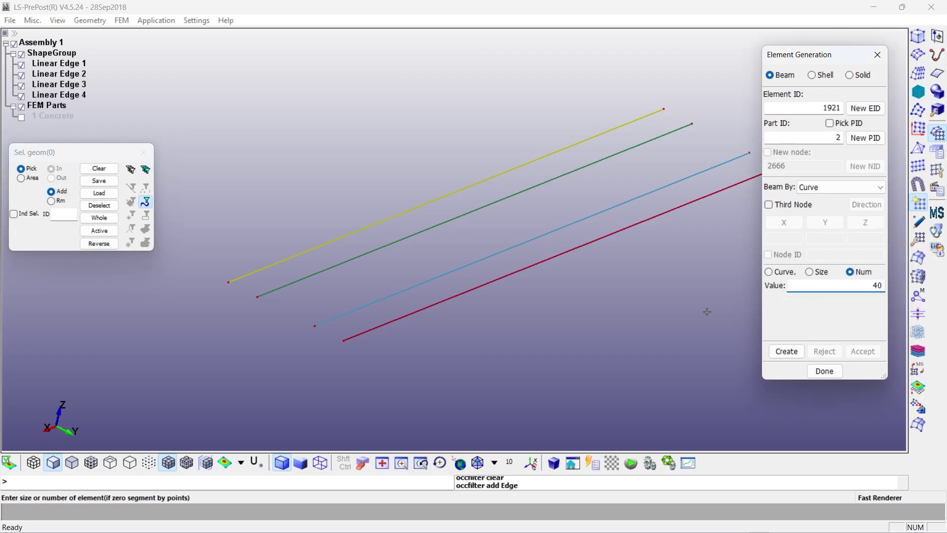
Generate and accept beams on all four edges, then hide Assembly 1.
left_click(540, 259)
left_click(525, 245)
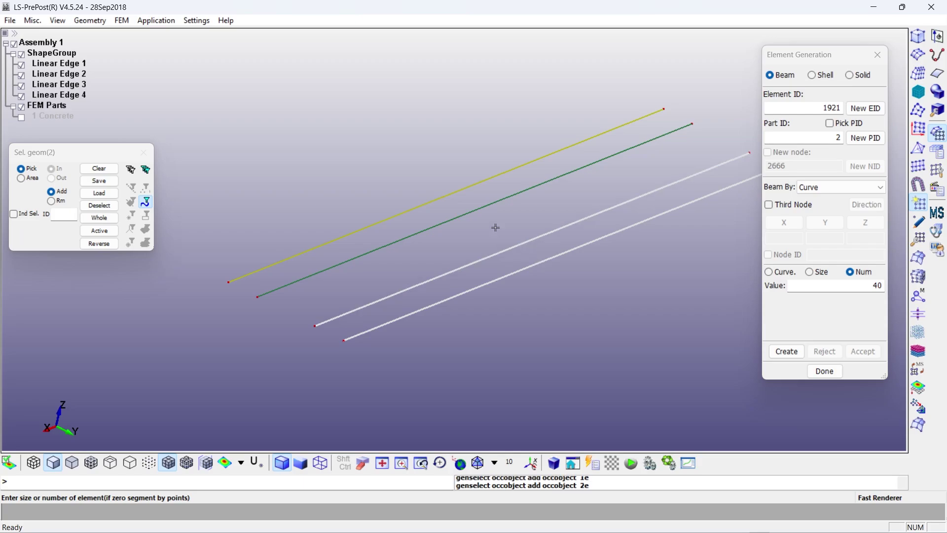
left_click(479, 208)
left_click(460, 191)
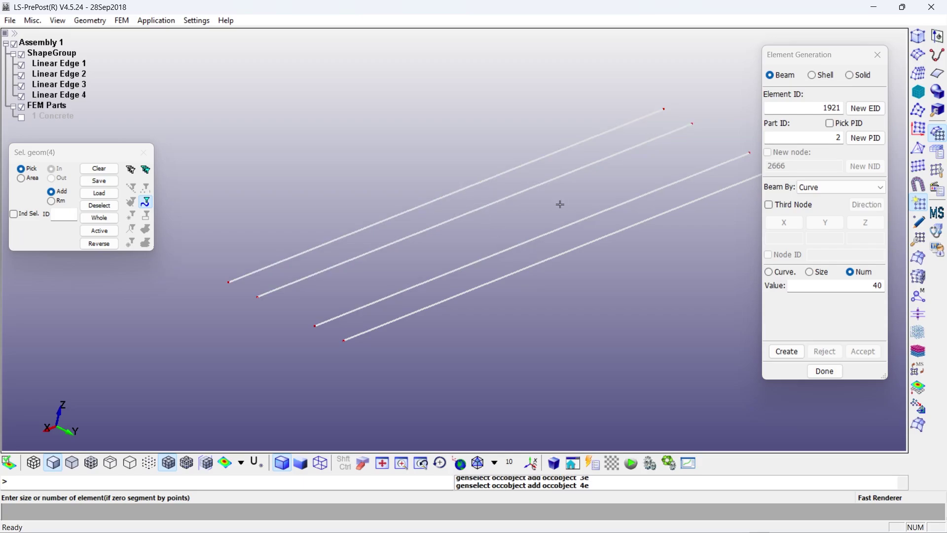
left_click(790, 351)
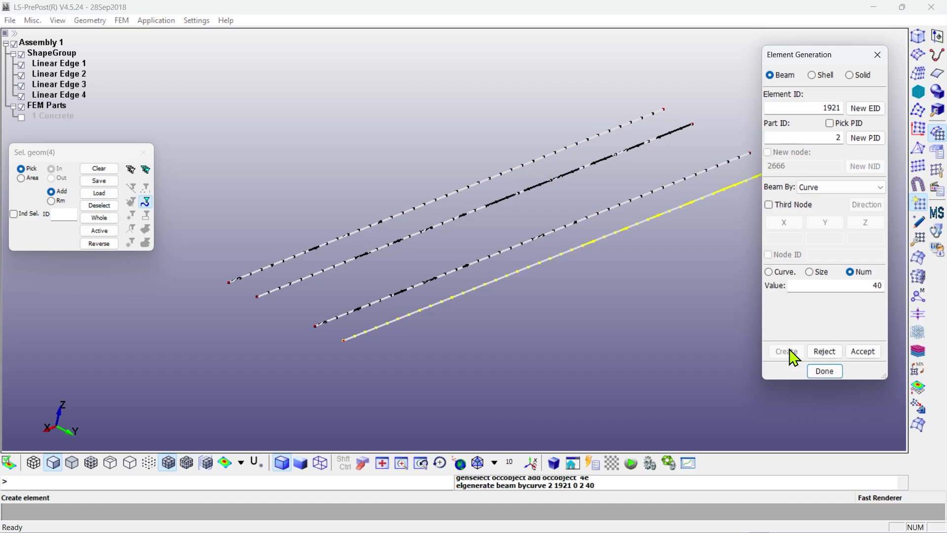
left_click(868, 352)
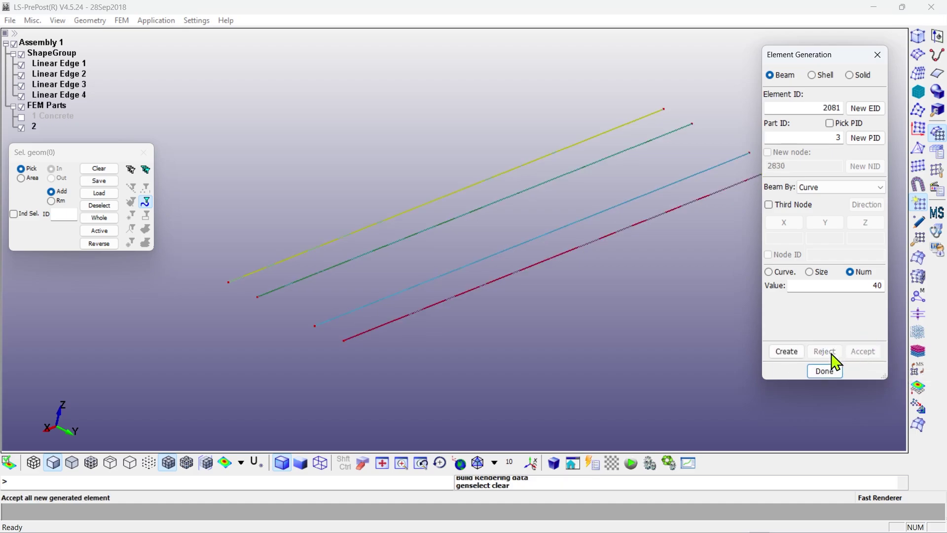
left_click(824, 371)
left_click(15, 45)
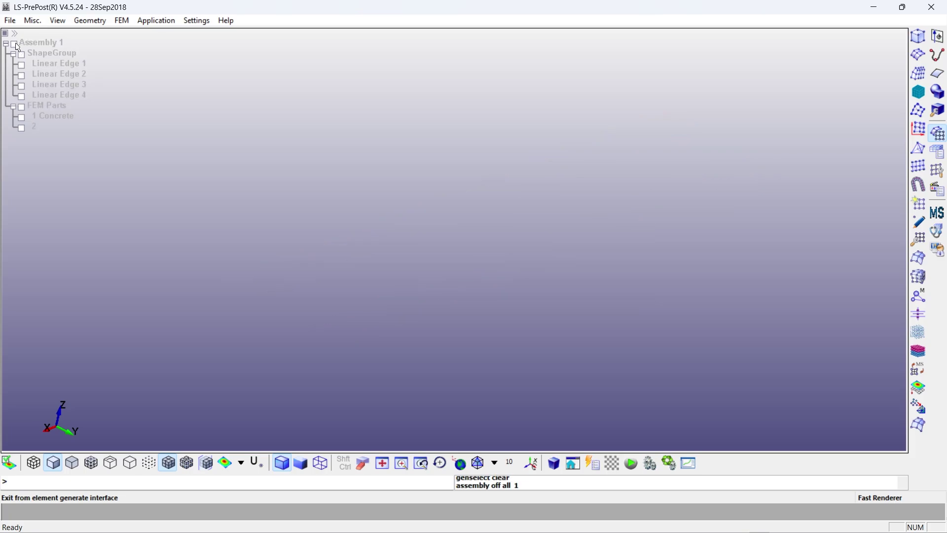
Inspect the part 2 beams, then show only the 1 Concrete slab.
left_click(21, 117)
left_click(21, 116)
left_click(21, 127)
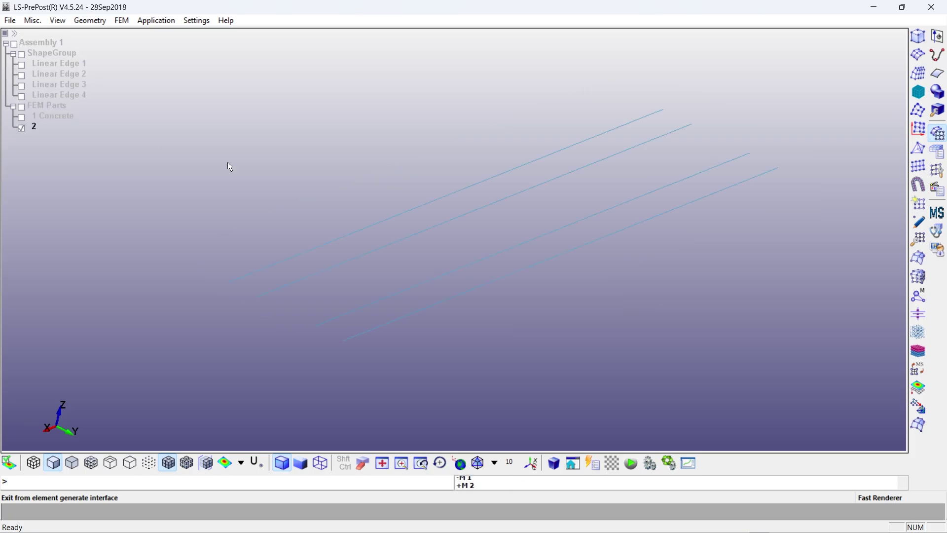
scroll(546, 359, "up", 5)
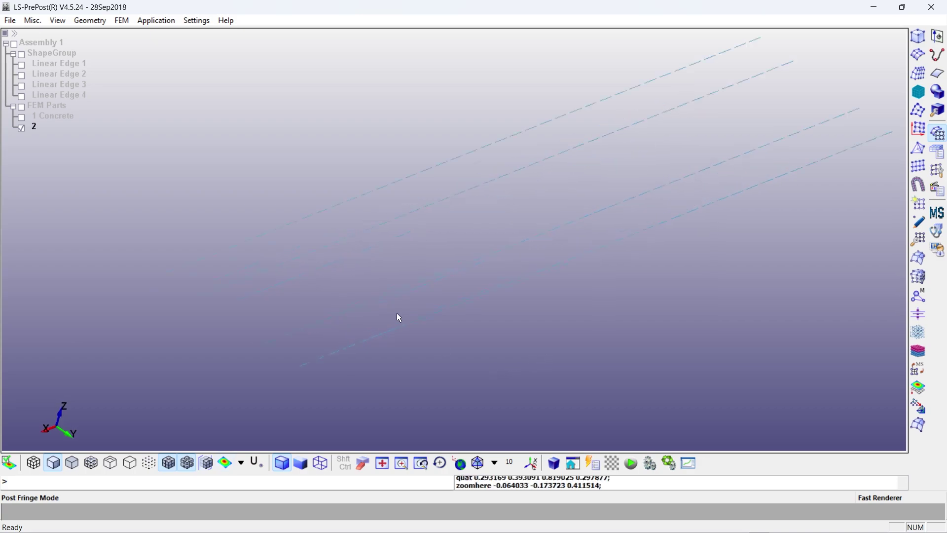
scroll(349, 148, "up", 3)
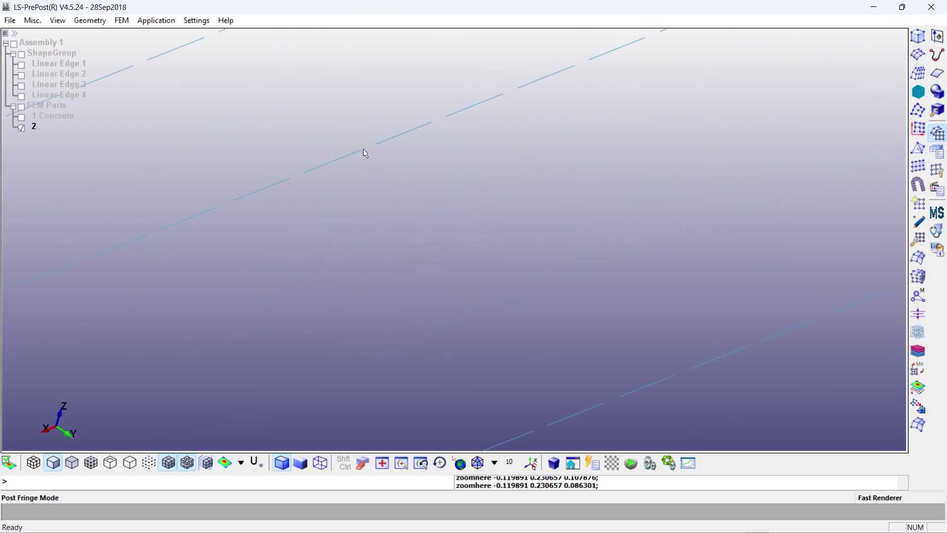
scroll(337, 208, "down", 3)
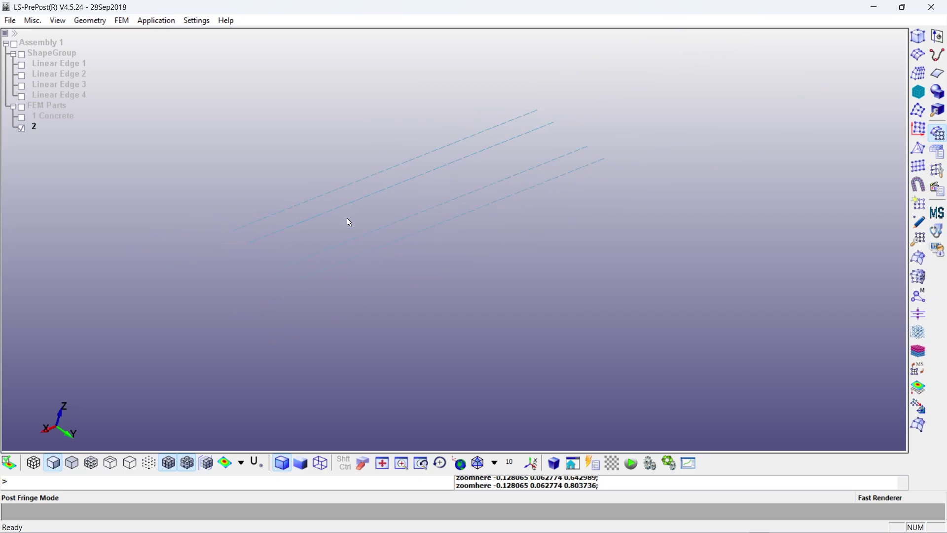
left_click(22, 119)
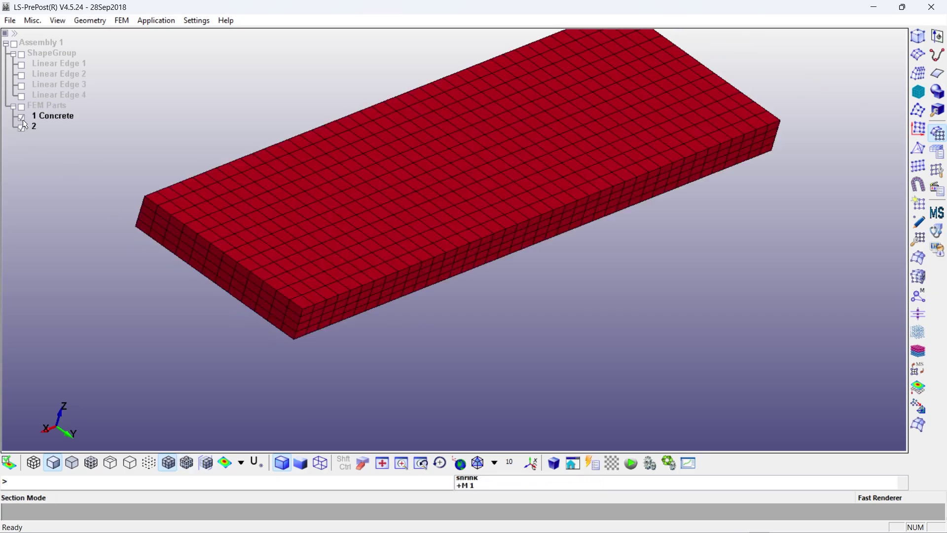
left_click(22, 128)
Open Entity Creation on the Boundary > Spc keyword.
left_click(937, 151)
left_click(919, 73)
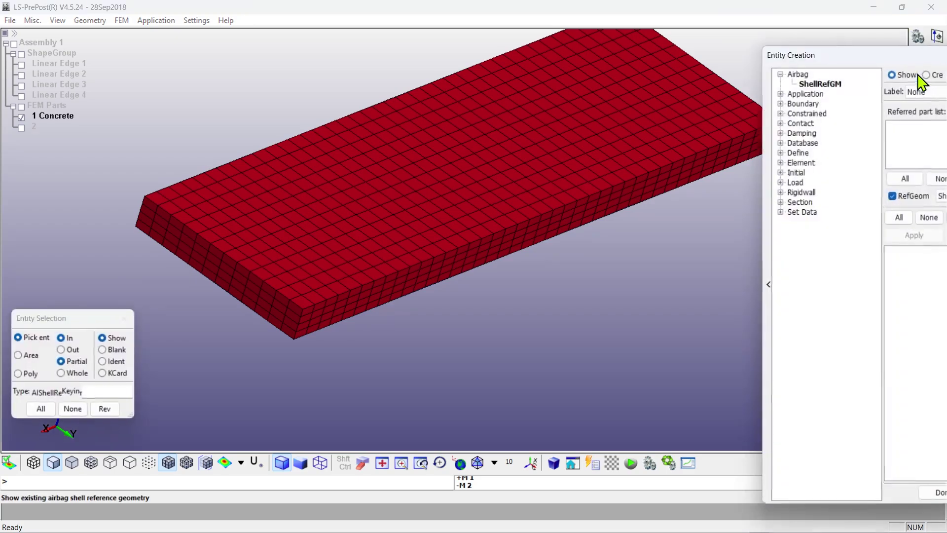
left_click_drag(861, 58, 747, 45)
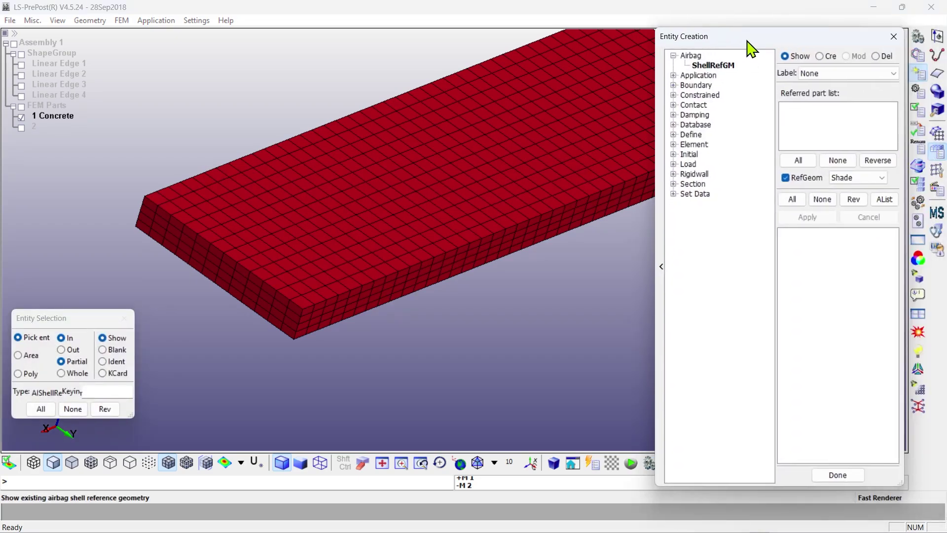
left_click(673, 85)
left_click(697, 96)
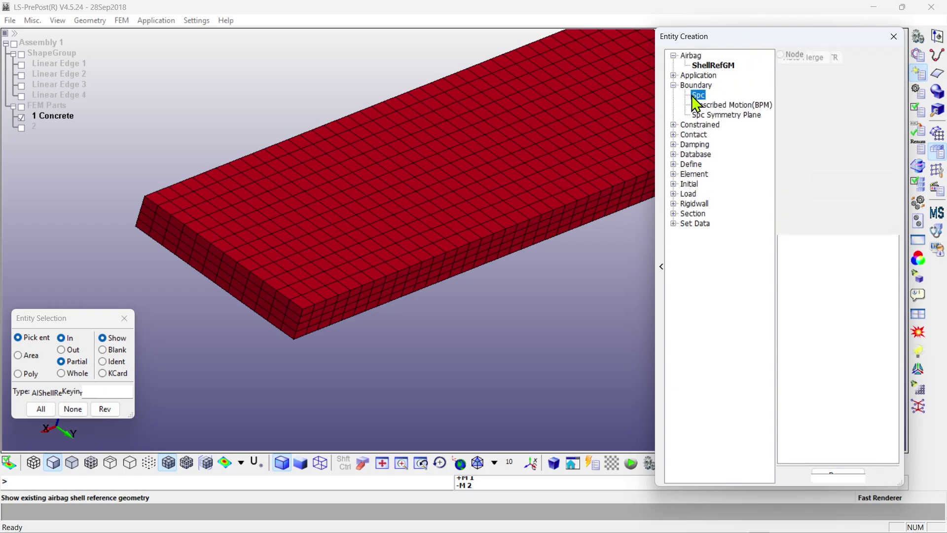
Start a new SPC and pick nodes ByEdge with Prop along two bottom slab edges.
left_click(821, 57)
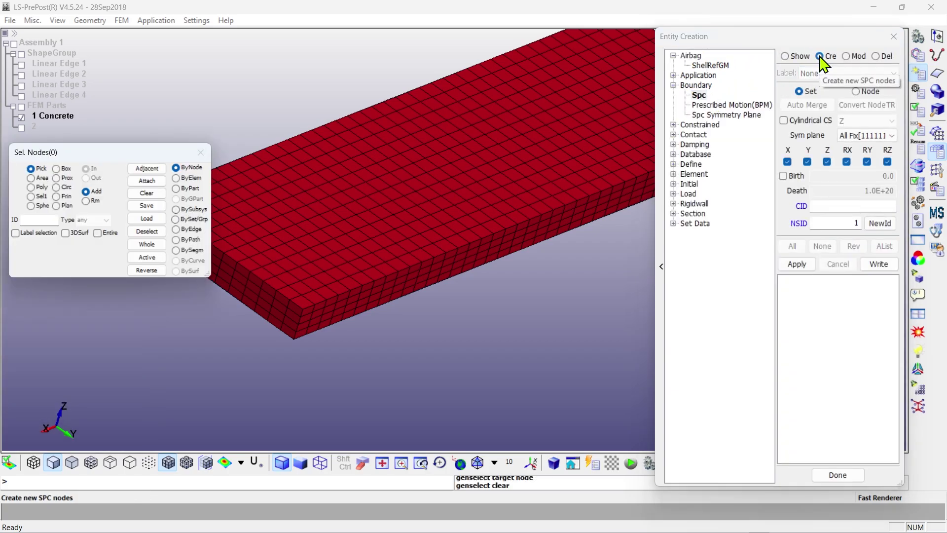
left_click_drag(148, 152, 153, 87)
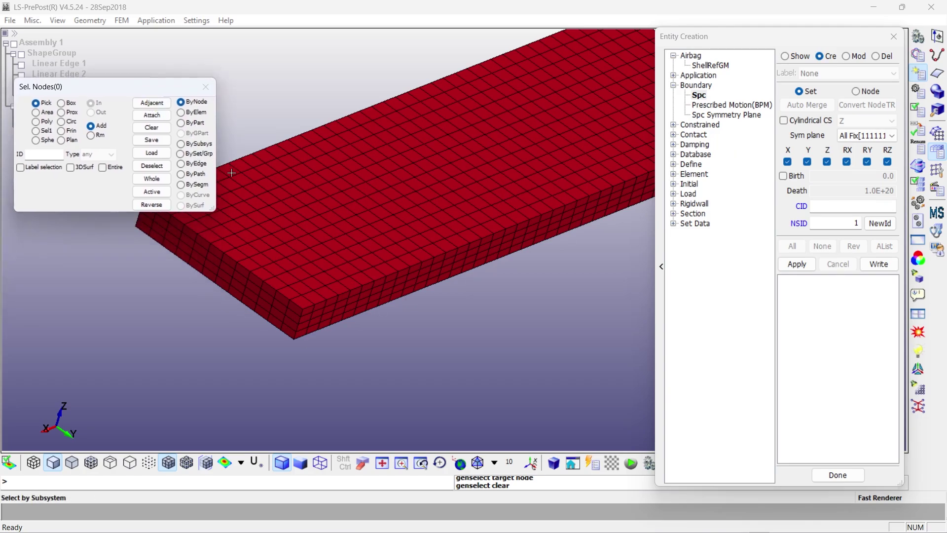
scroll(312, 254, "down", 2)
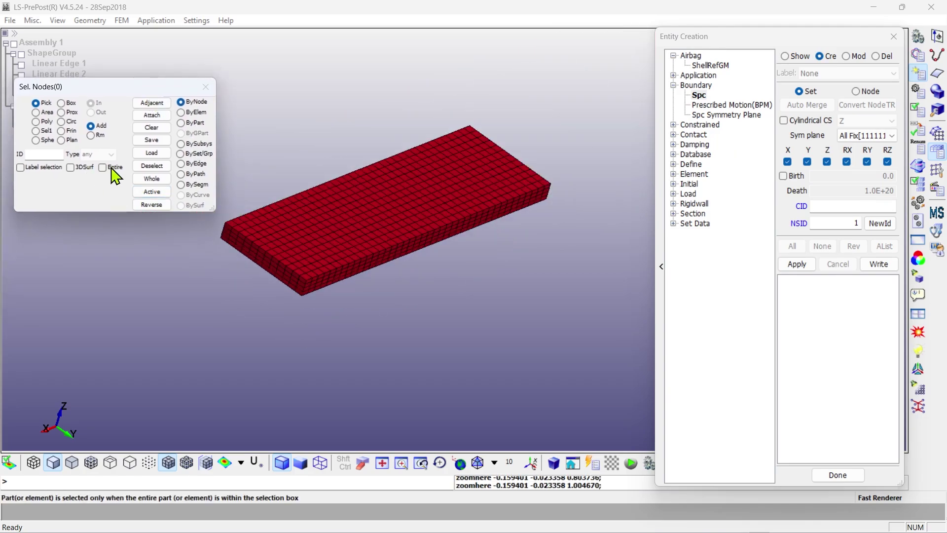
left_click(198, 115)
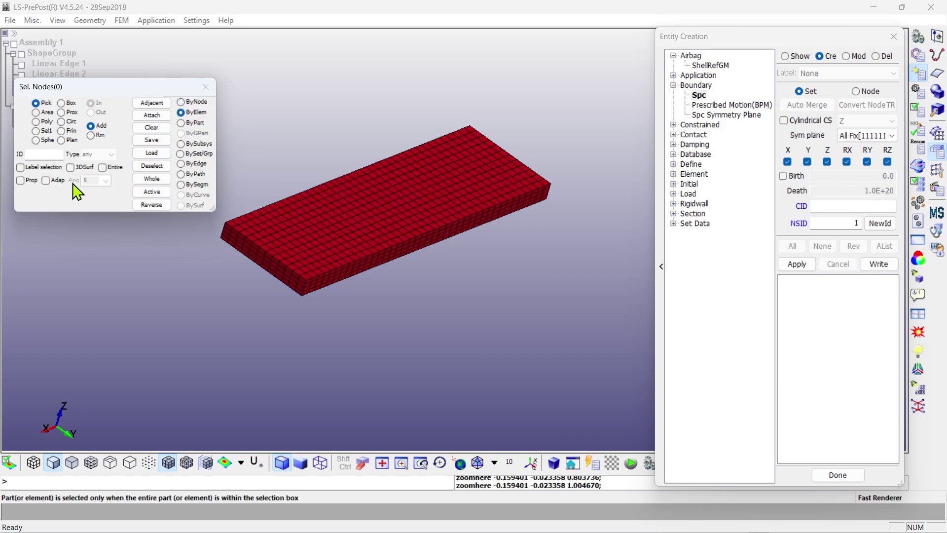
left_click(195, 163)
left_click(29, 180)
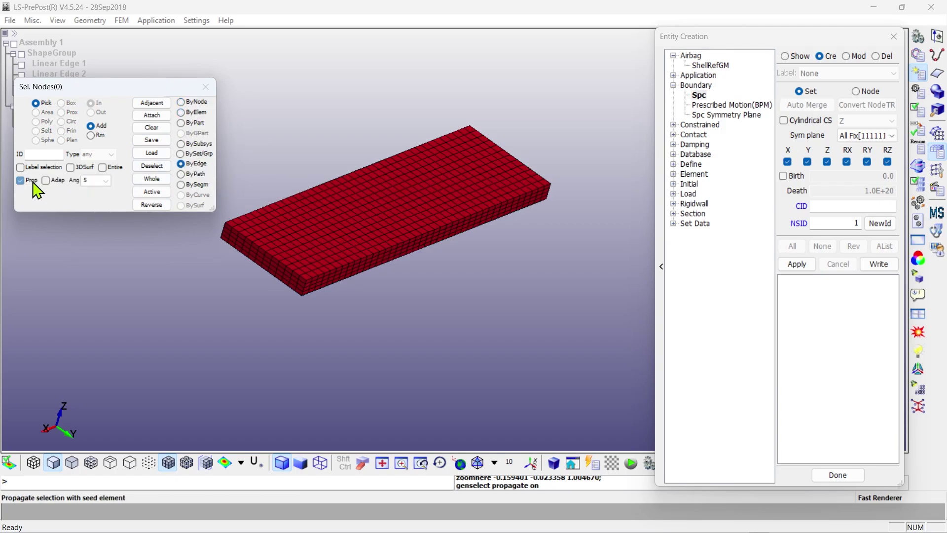
scroll(261, 298, "up", 3)
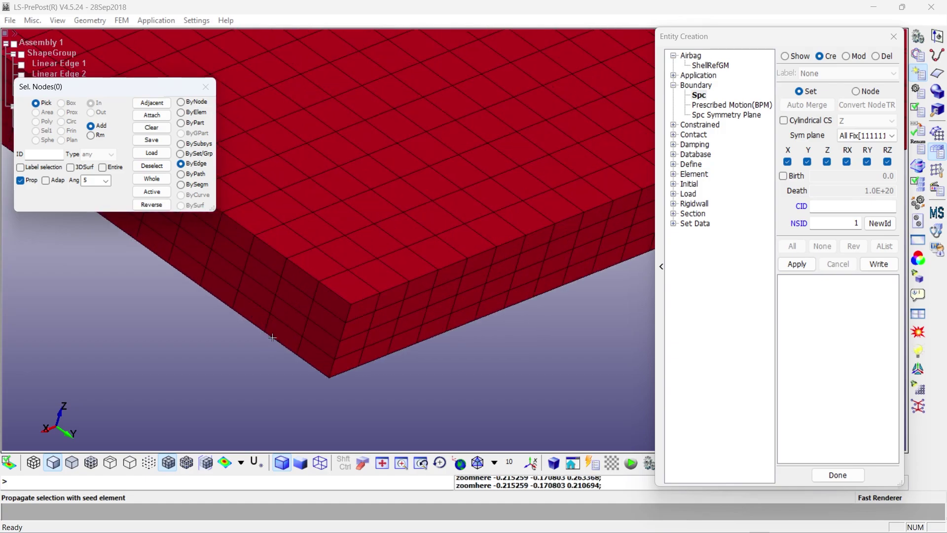
left_click(274, 339)
scroll(202, 342, "down", 5)
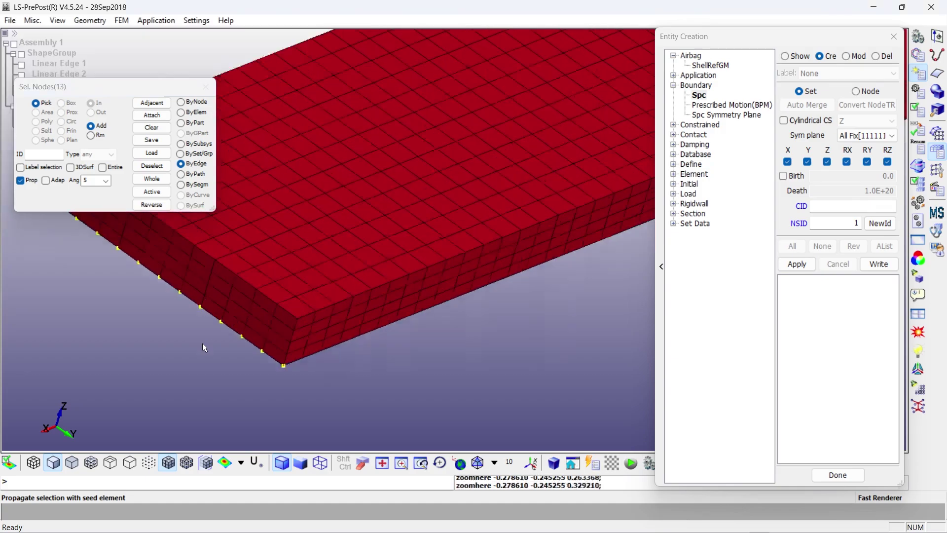
left_click_drag(501, 338, 400, 298, "ctrl")
scroll(400, 298, "up", 3)
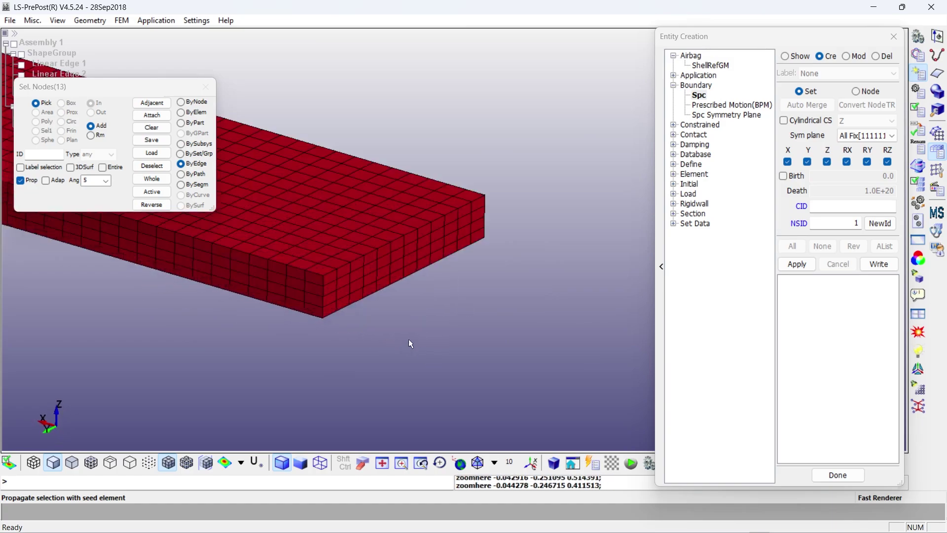
left_click(392, 261)
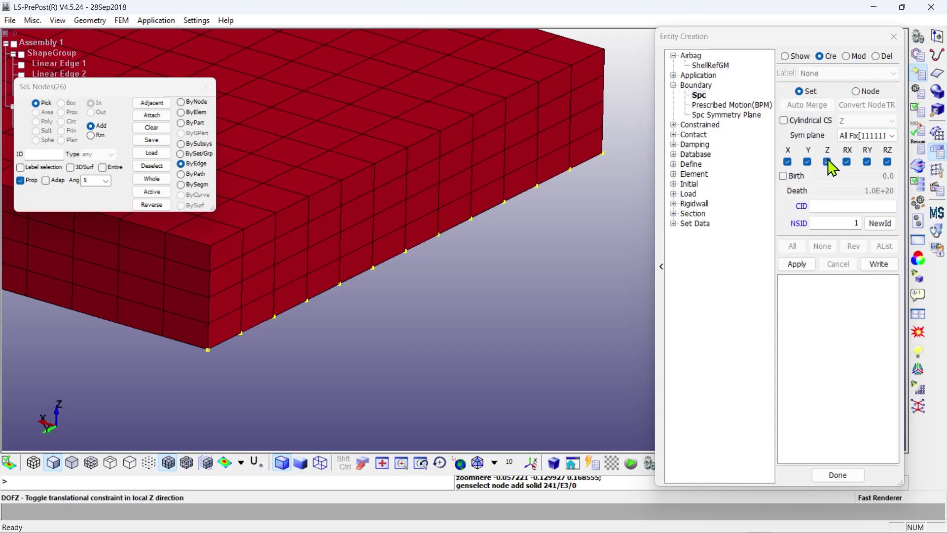
Release X, Y, RX, RY and RZ so only Z is fixed, and create the SPC set.
left_click(787, 162)
left_click(807, 162)
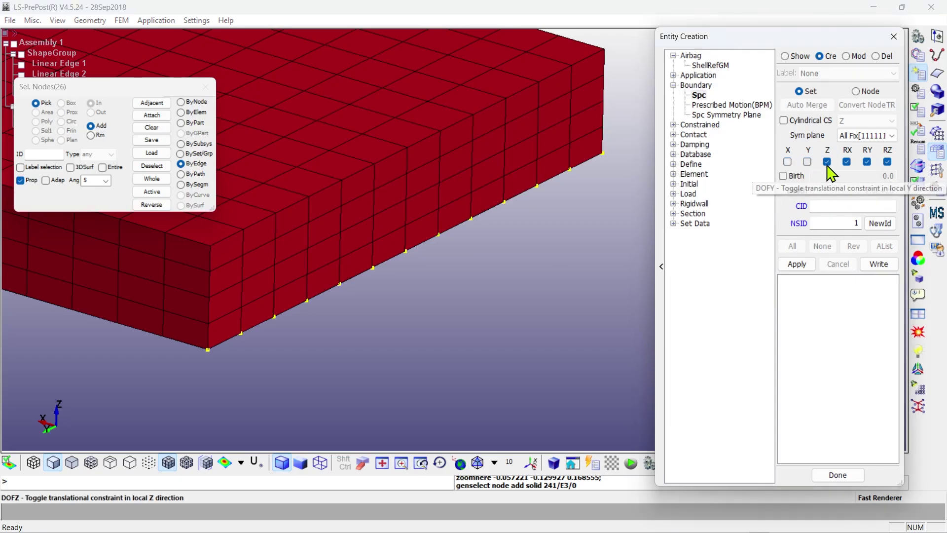
left_click(847, 162)
left_click(867, 162)
left_click(887, 162)
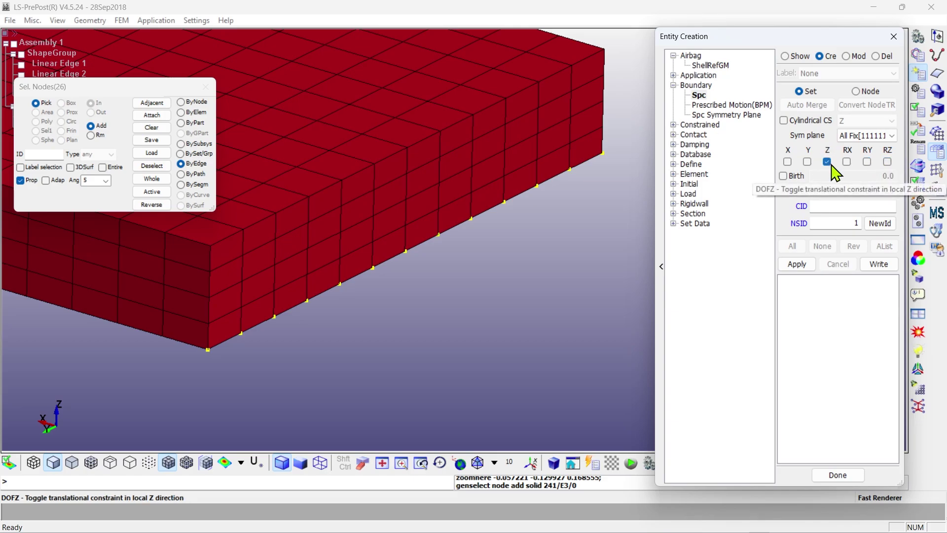
left_click(796, 264)
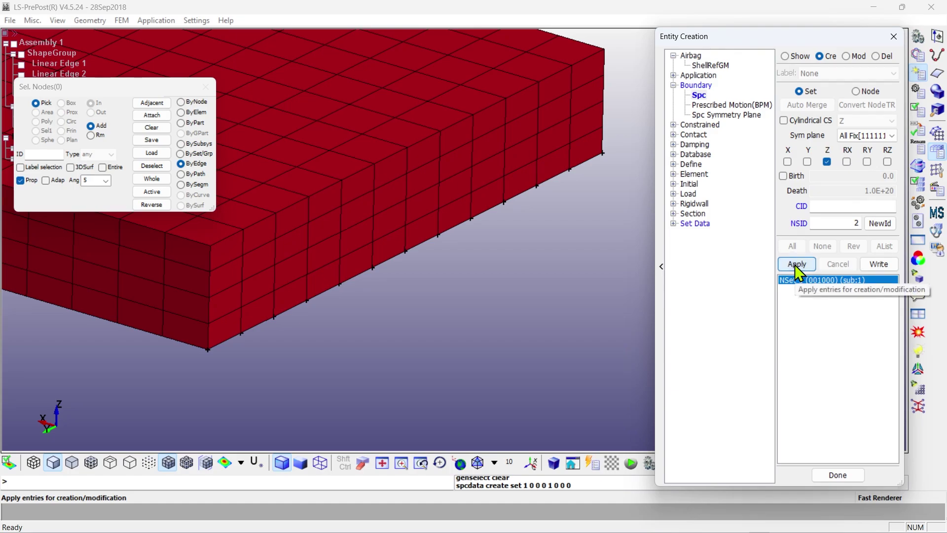
Clear the previous picks and set the SPC constraint to XOZ symmetry.
scroll(542, 249, "down", 5)
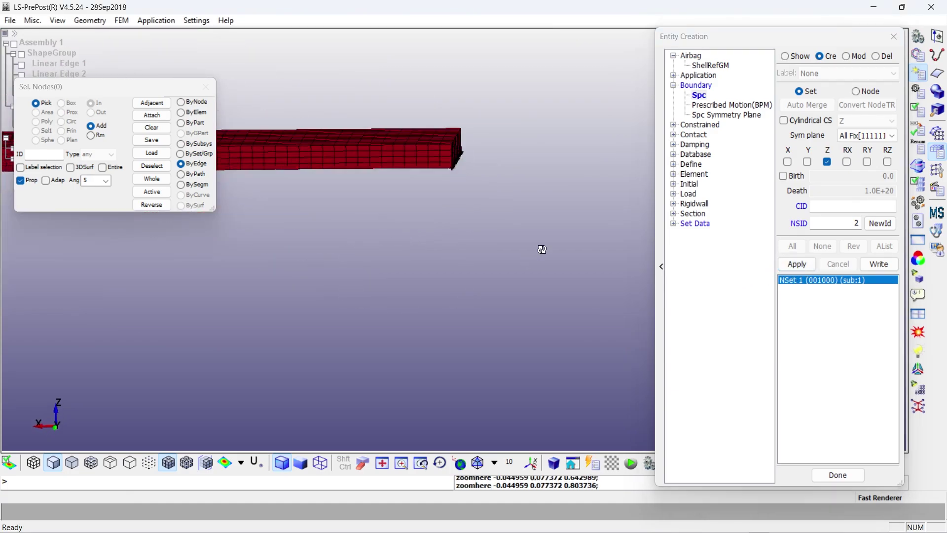
left_click_drag(542, 249, 450, 255, "shift")
scroll(470, 241, "up", 2)
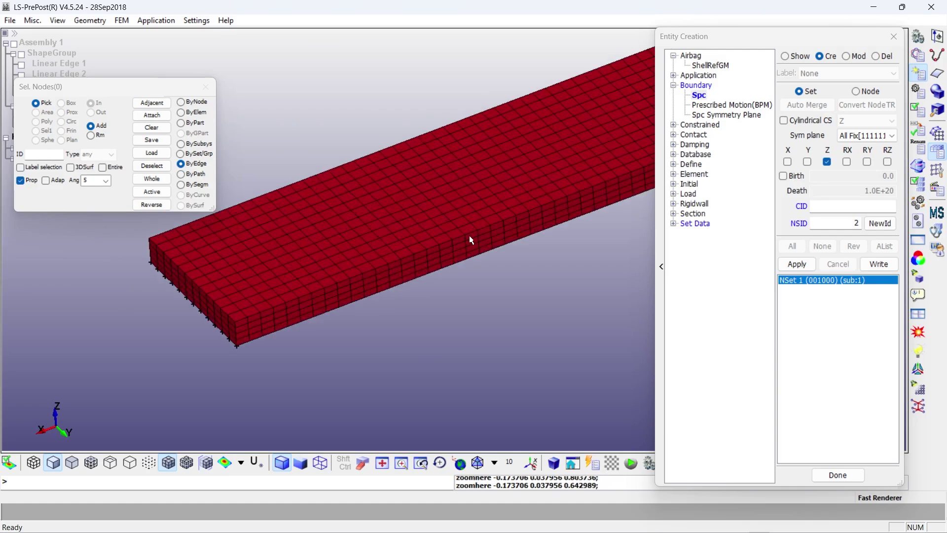
scroll(472, 240, "down", 2)
scroll(473, 239, "up", 2)
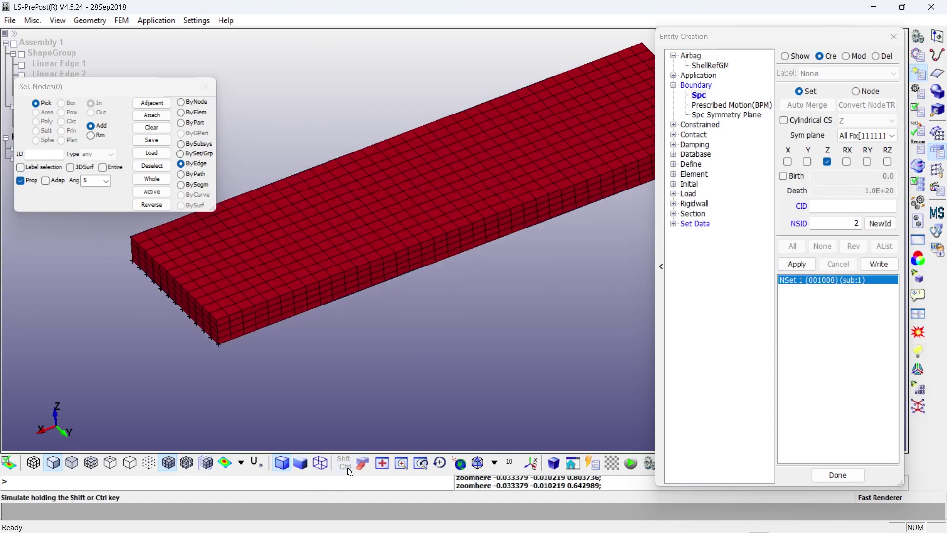
left_click(382, 463)
middle_click_drag(485, 266, 413, 268, "shift")
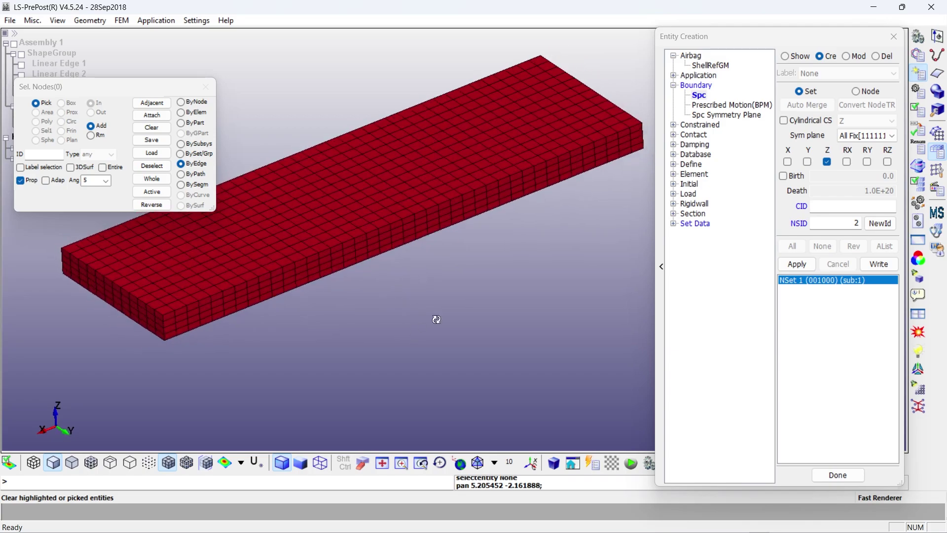
left_click_drag(436, 319, 492, 220, "shift")
middle_click_drag(493, 220, 461, 232, "shift")
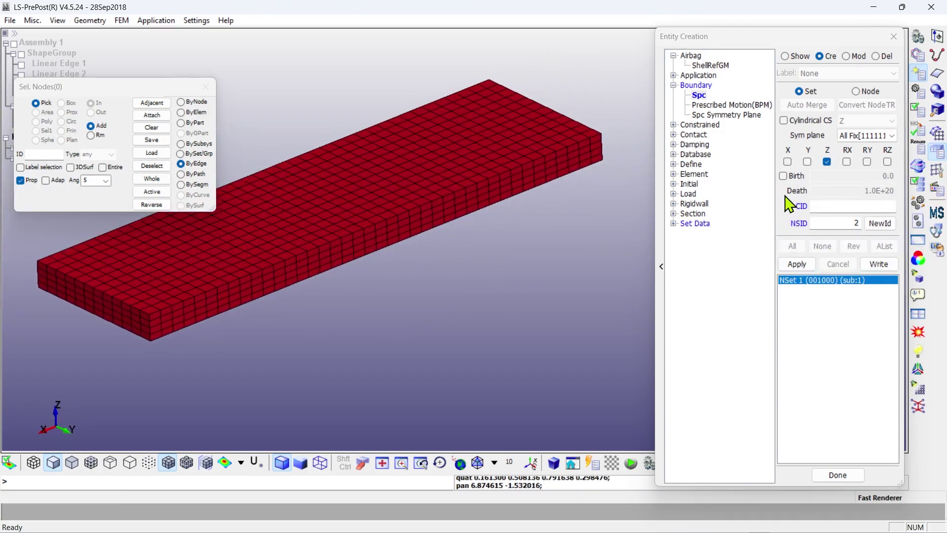
left_click(866, 136)
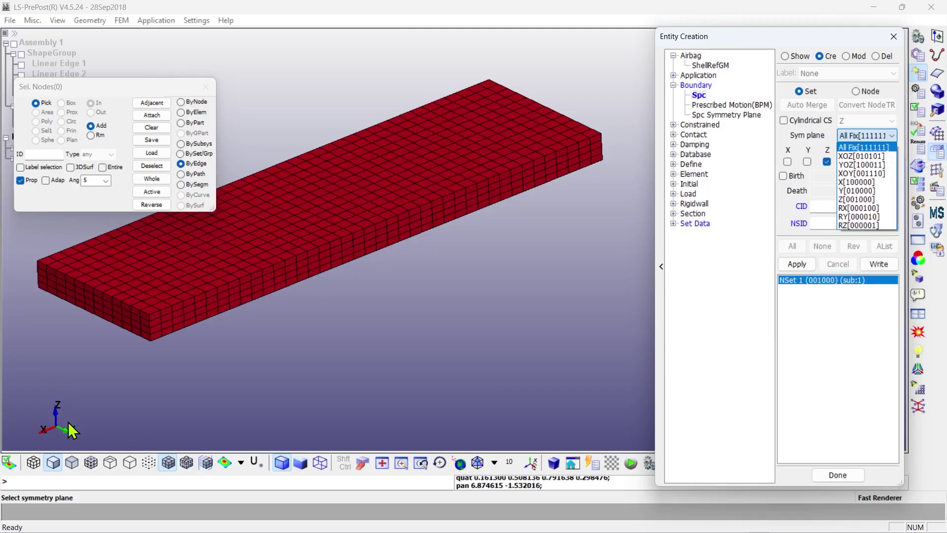
left_click(858, 157)
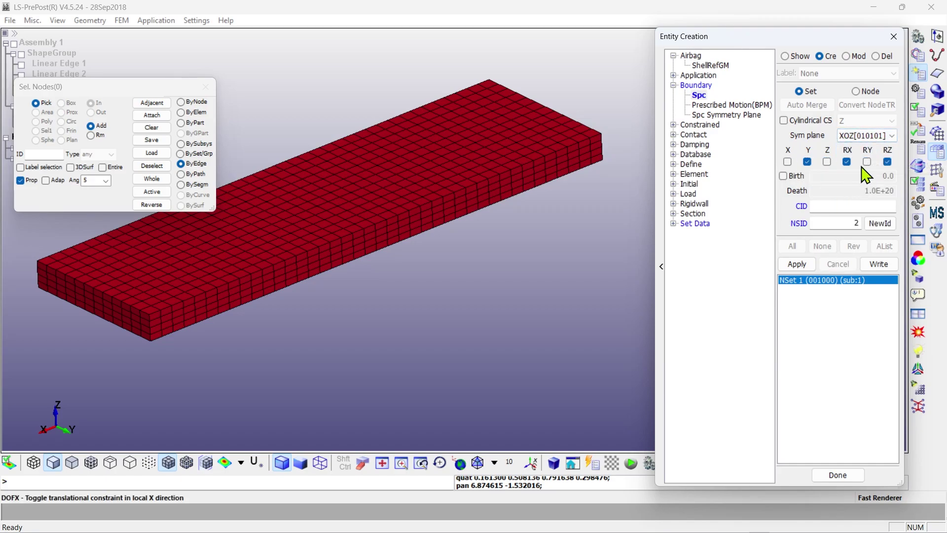
Pick the 205 front-face nodes ByElem, create NSet 2, and expand Set Data.
left_click(181, 112)
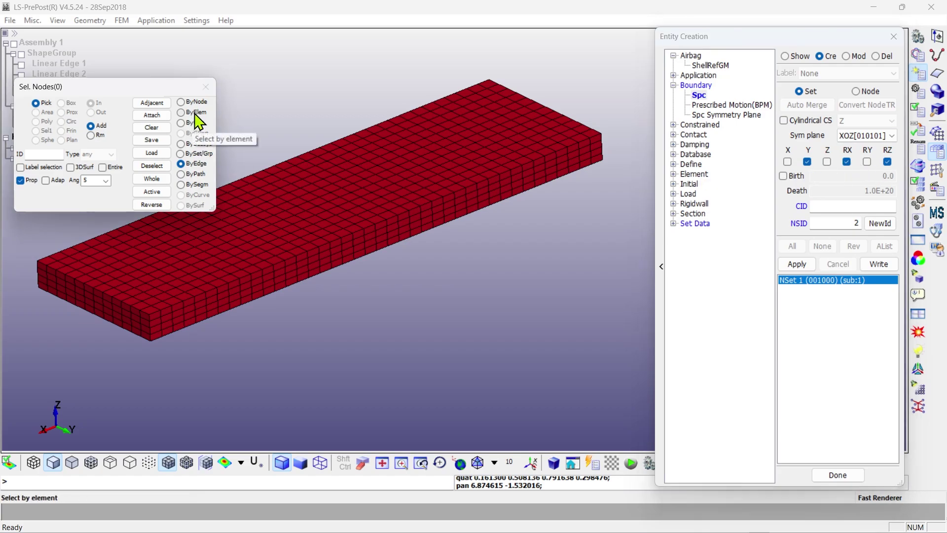
left_click(305, 268)
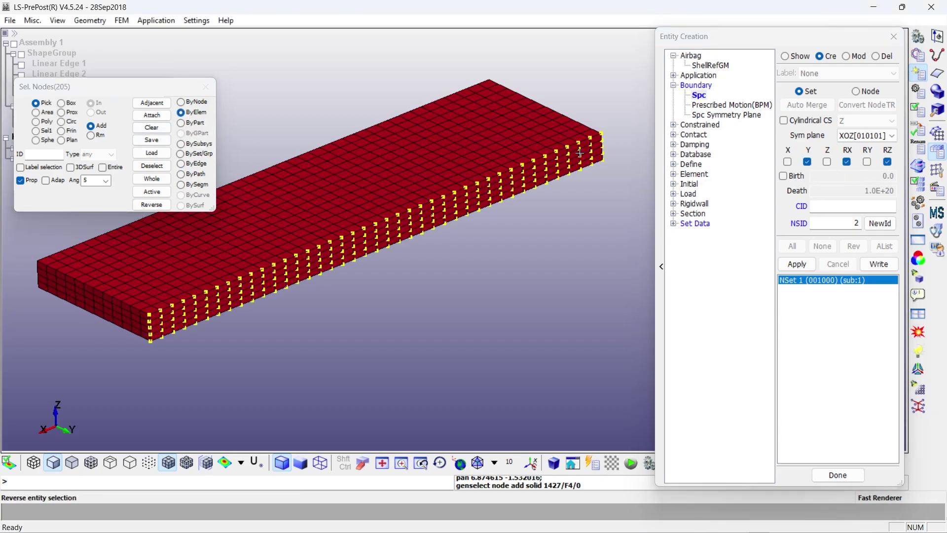
left_click(802, 264)
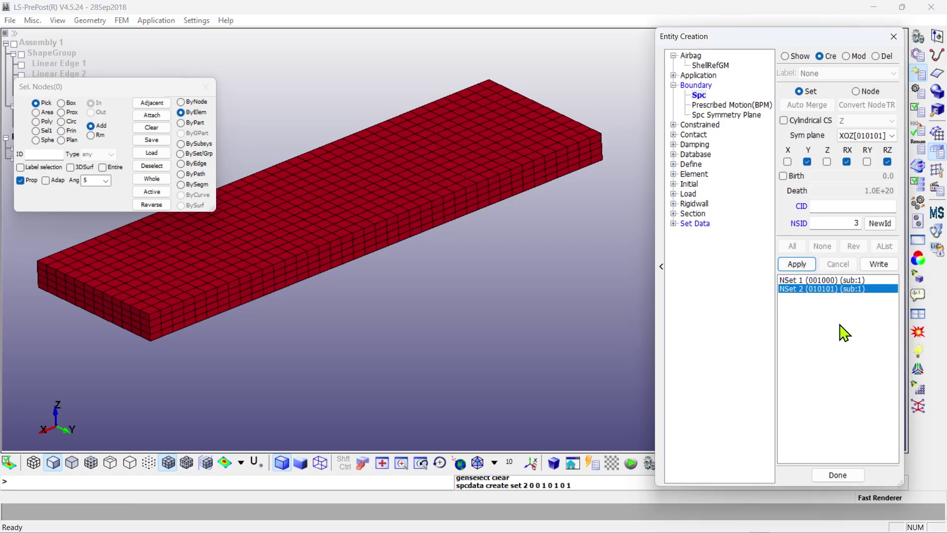
left_click(673, 223)
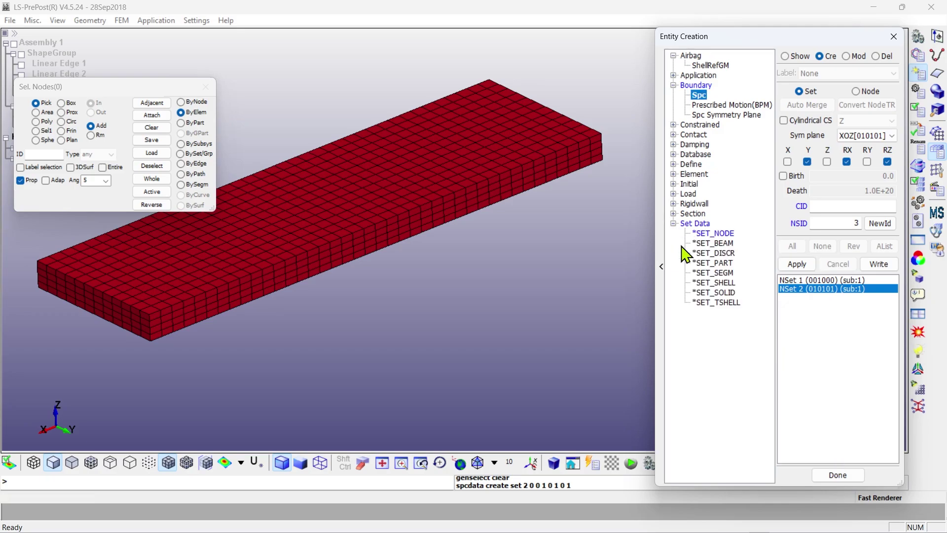
Hide the SPC sets and start a new *SET_NODE titled Force.
left_click(786, 57)
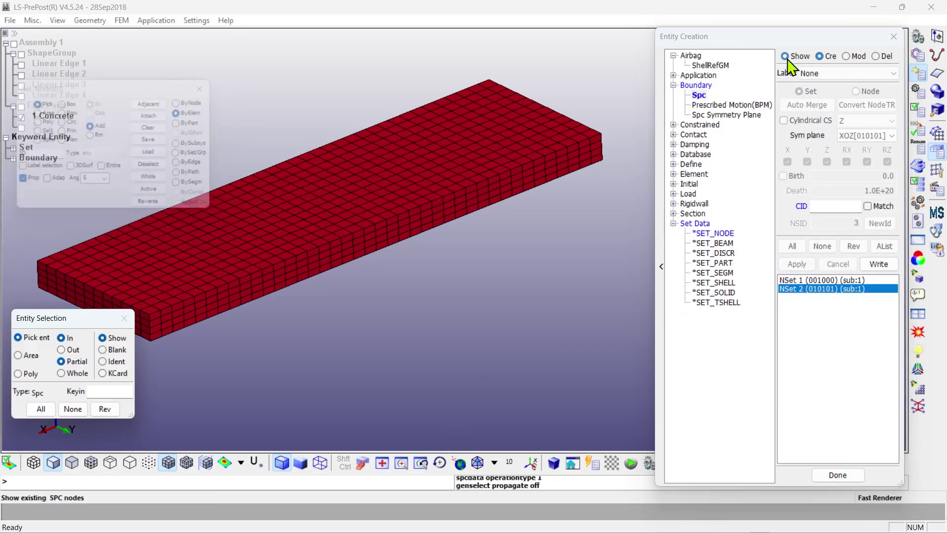
left_click(822, 246)
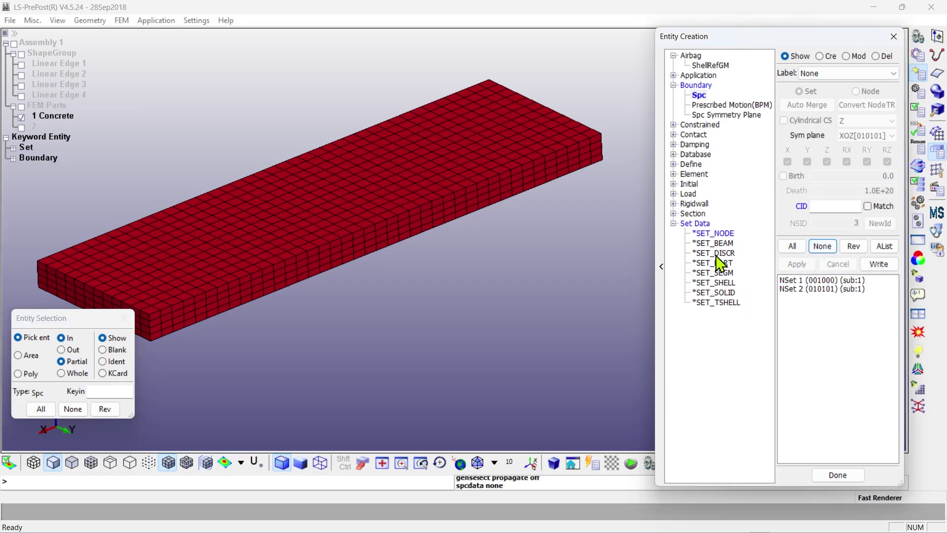
left_click(722, 235)
left_click(828, 56)
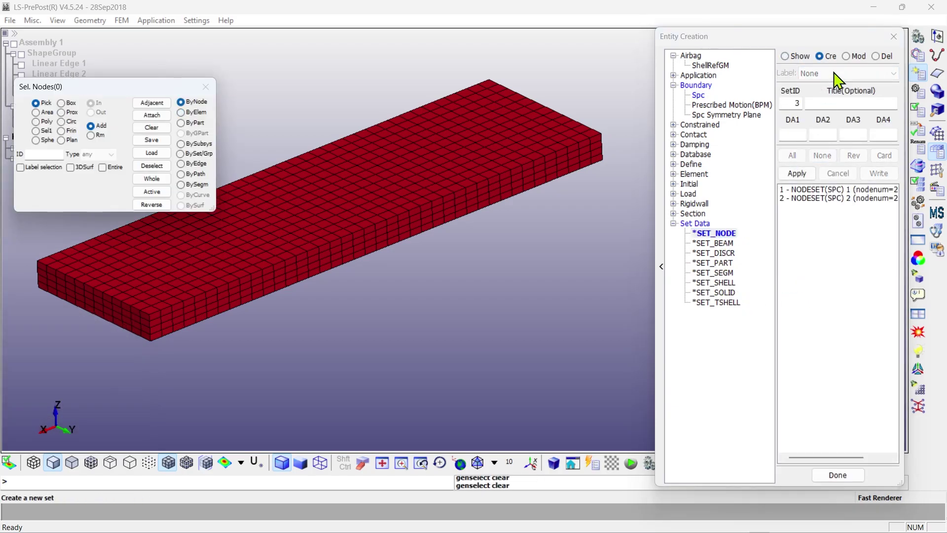
left_click(831, 102)
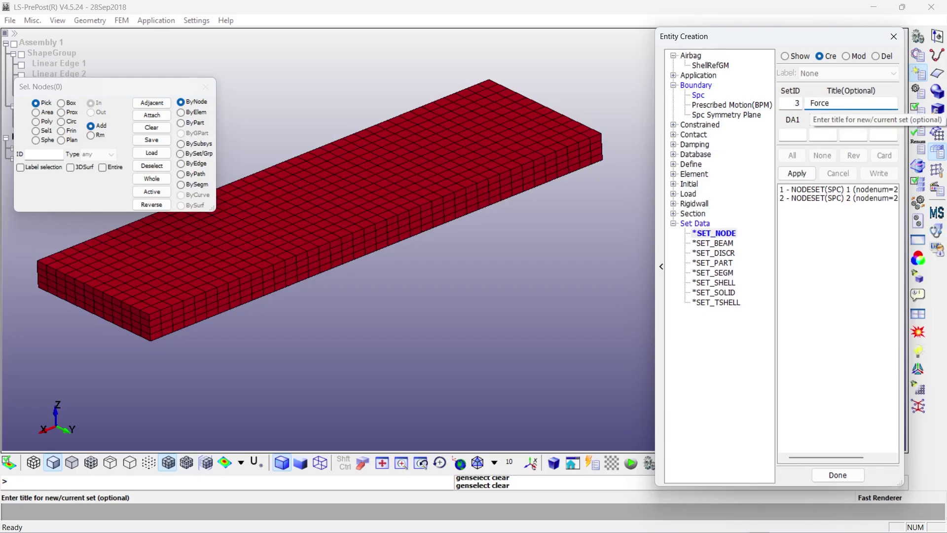
Pick two lines of top nodes ByEdge with Prop and create the Force set.
left_click_drag(451, 211, 287, 207, "shift")
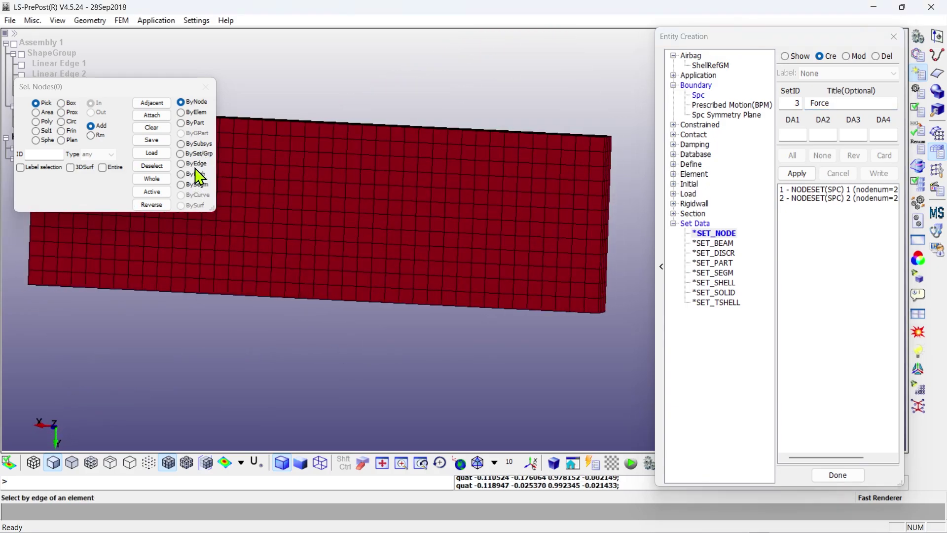
left_click(195, 164)
left_click(21, 181)
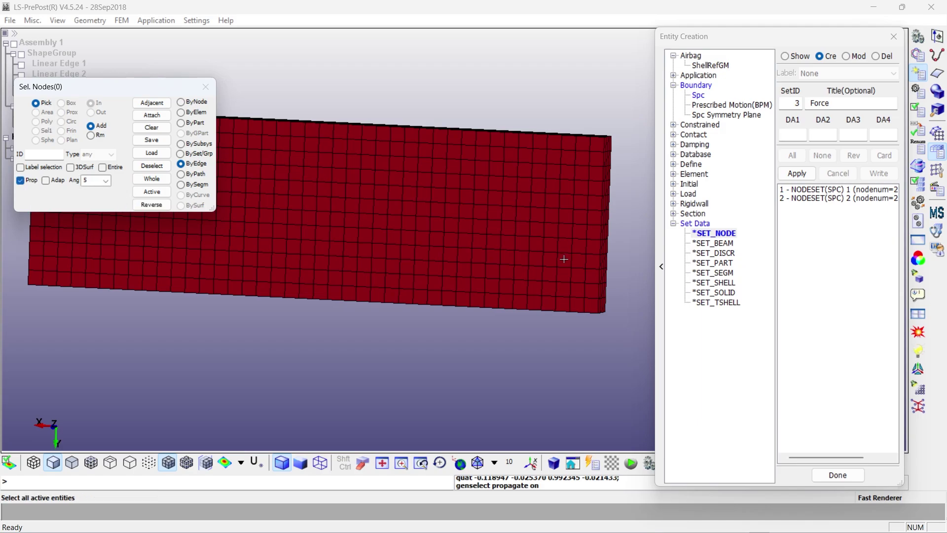
left_click_drag(564, 259, 598, 271, "shift")
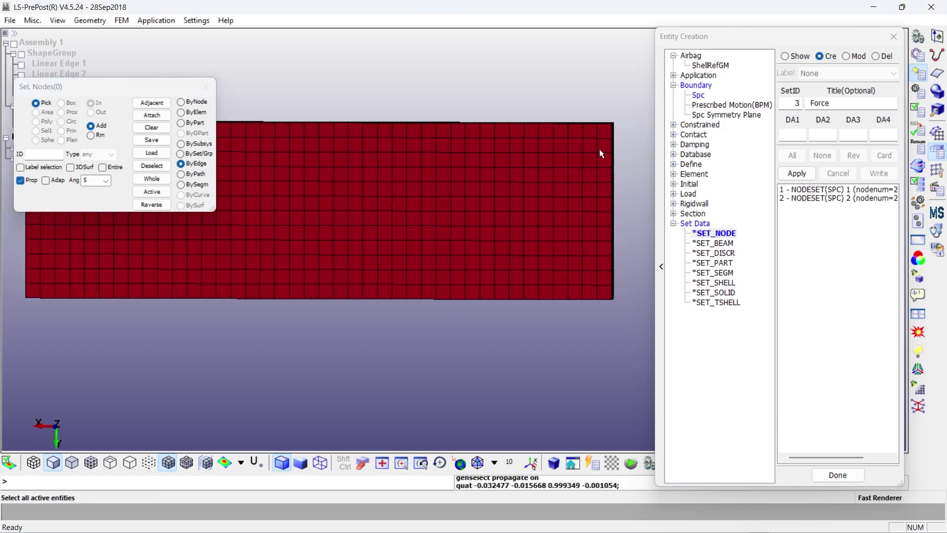
scroll(585, 148, "up", 2)
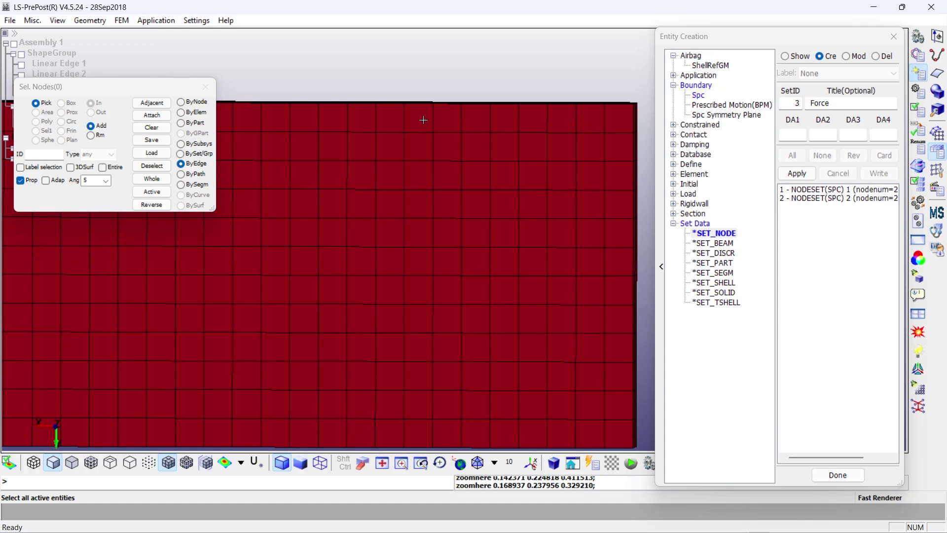
left_click(403, 119)
scroll(401, 265, "down", 3)
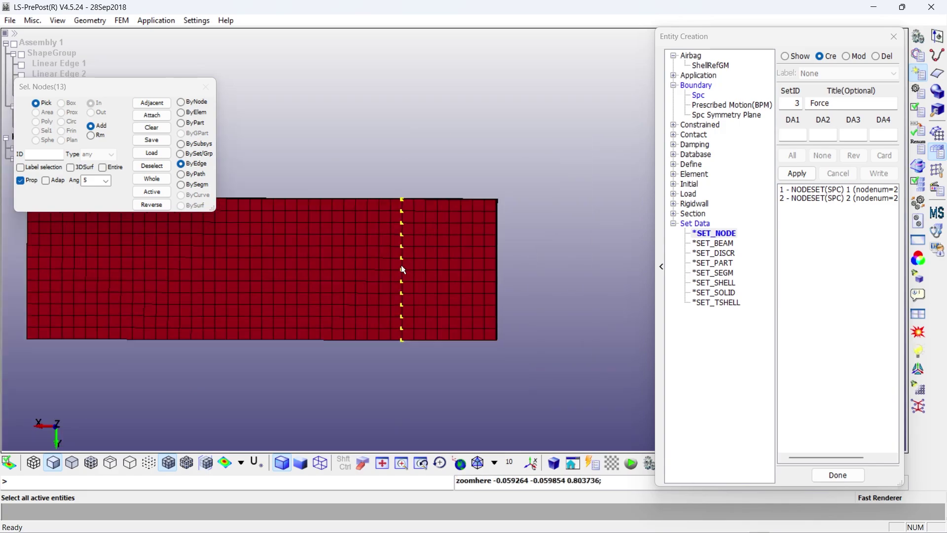
scroll(288, 241, "up", 6)
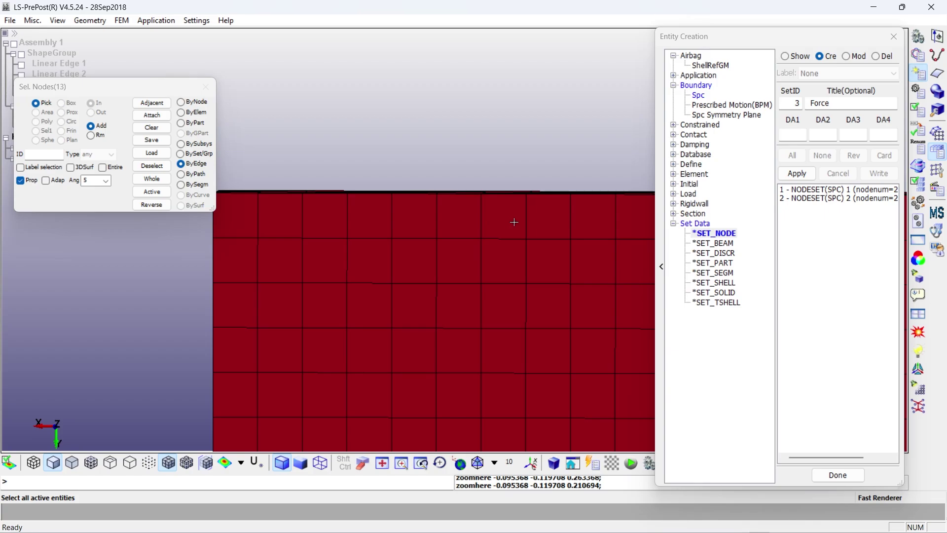
left_click(568, 220)
scroll(566, 275, "down", 5)
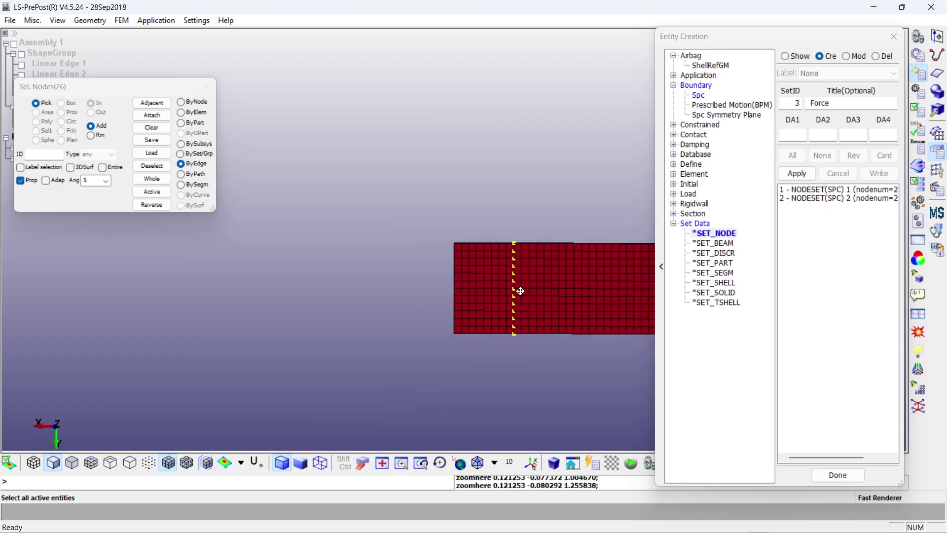
middle_click_drag(518, 289, 286, 271)
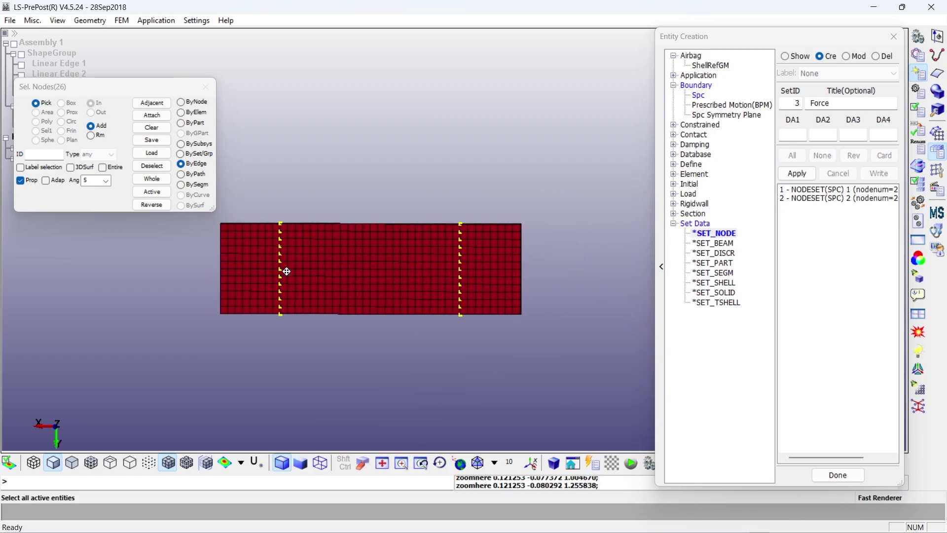
left_click(804, 174)
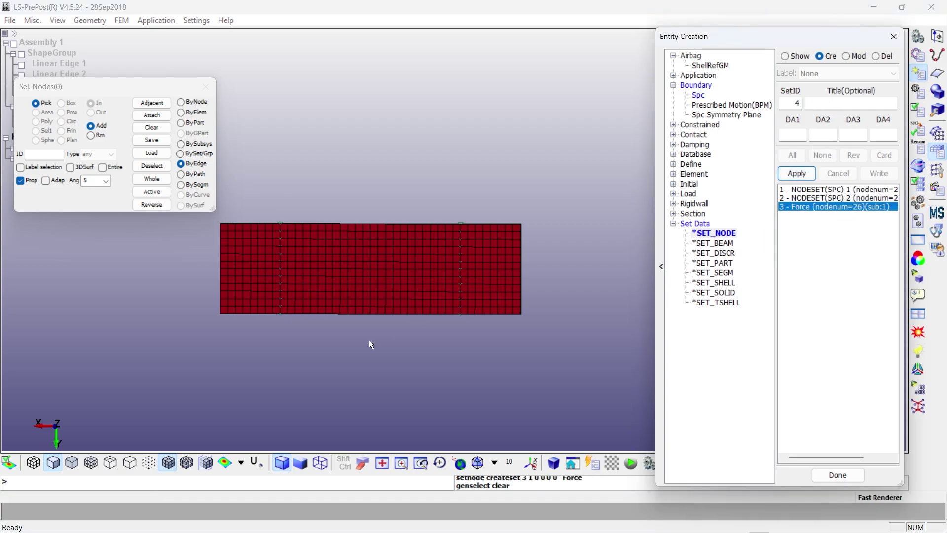
Display all three node sets on the slab mesh.
left_click_drag(369, 340, 296, 334, "shift")
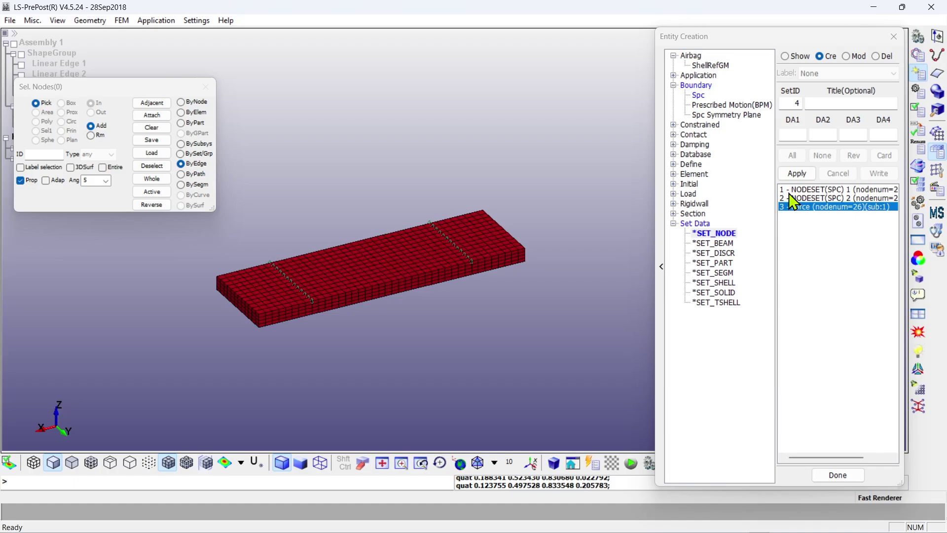
left_click(798, 207)
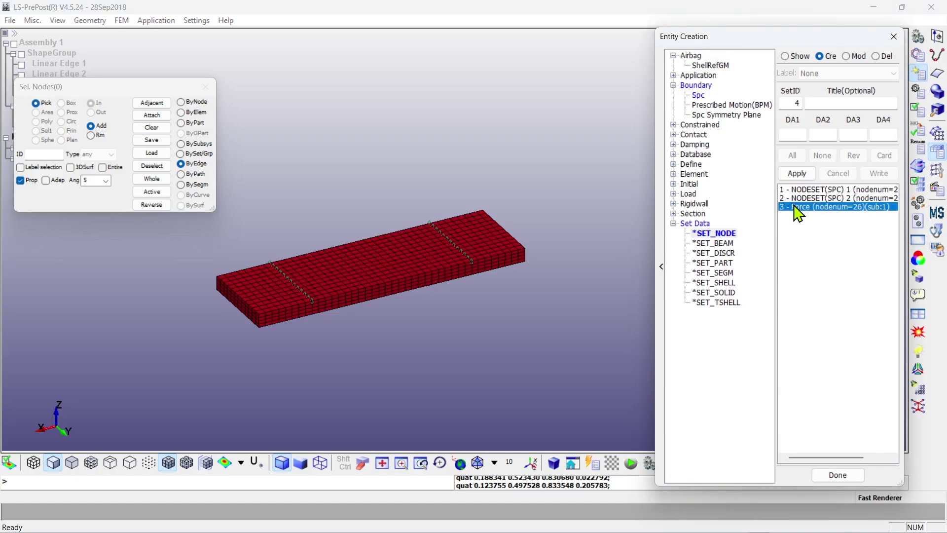
left_click(785, 56)
left_click_drag(804, 190, 809, 208)
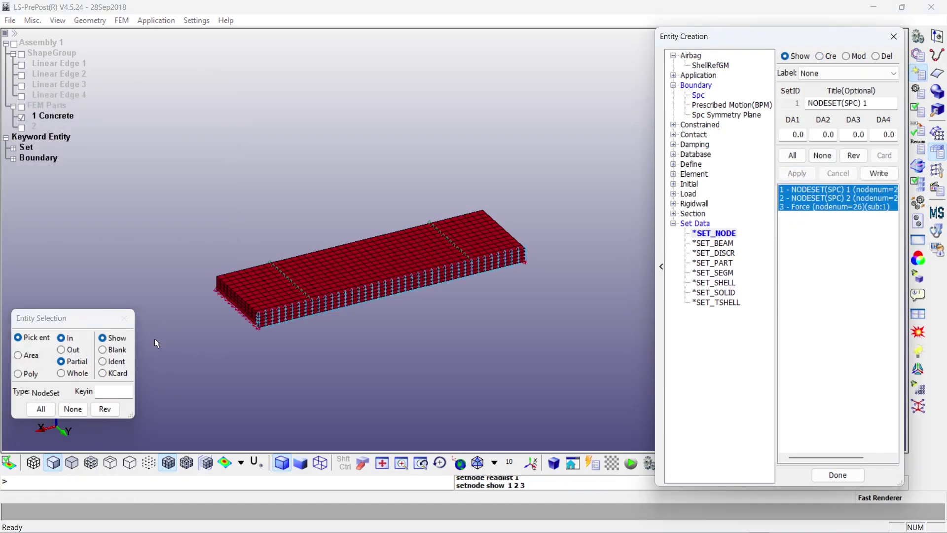
scroll(473, 322, "up", 3)
scroll(474, 320, "down", 3)
middle_click_drag(494, 296, 523, 294, "shift")
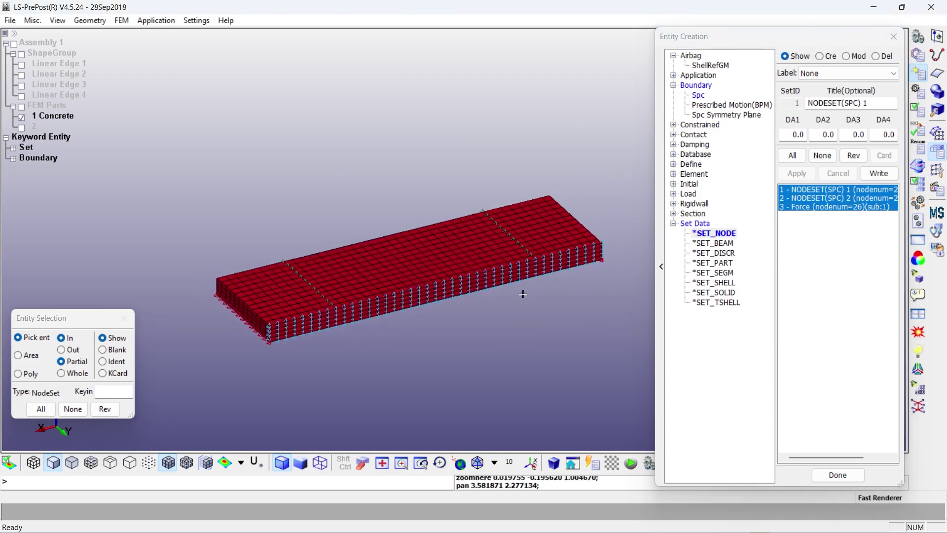
Turn off node set display, reopen Entity Creation, and show only part 2's rebar lines.
left_click(823, 157)
left_click(838, 475)
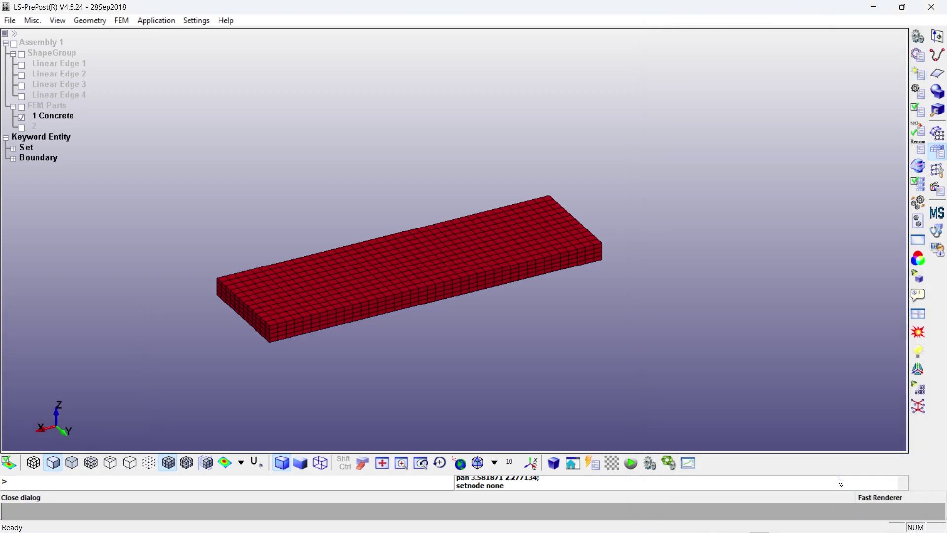
left_click(918, 73)
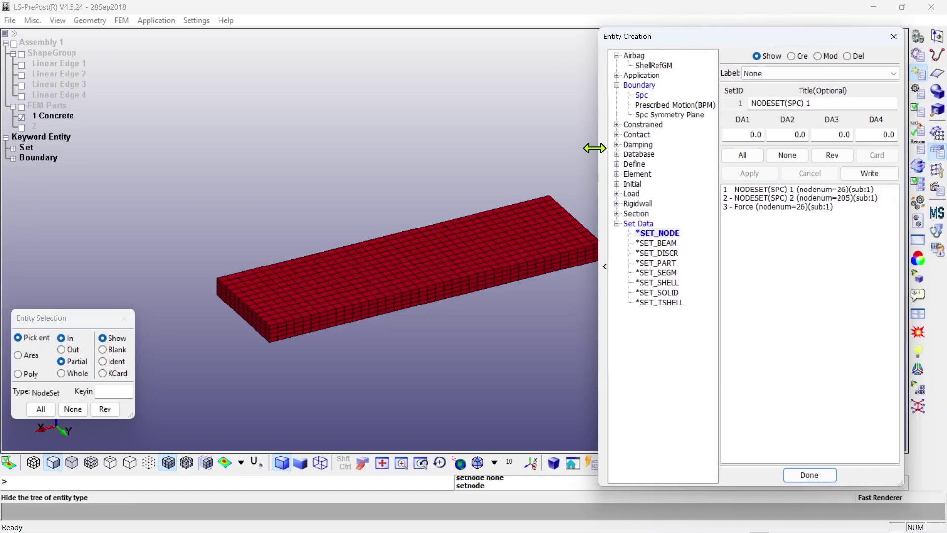
left_click_drag(598, 147, 658, 147)
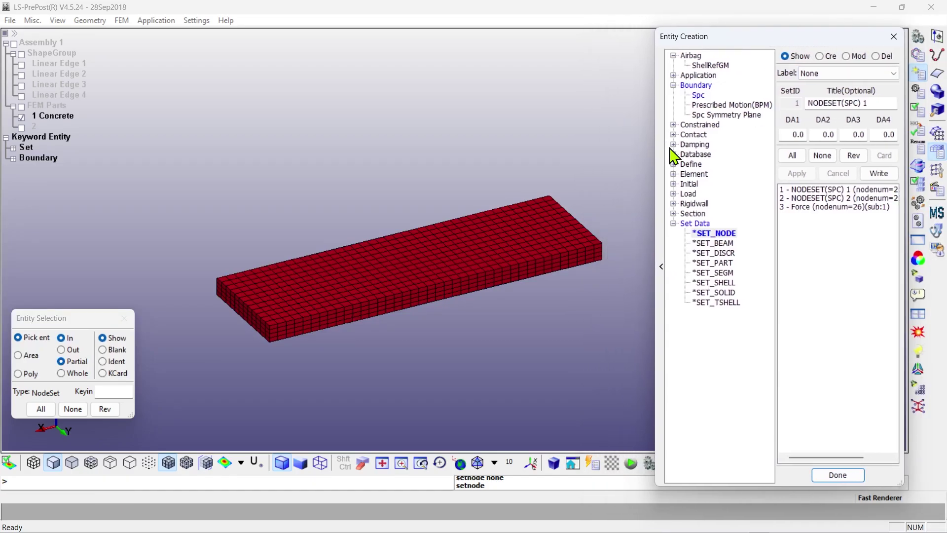
left_click(23, 145)
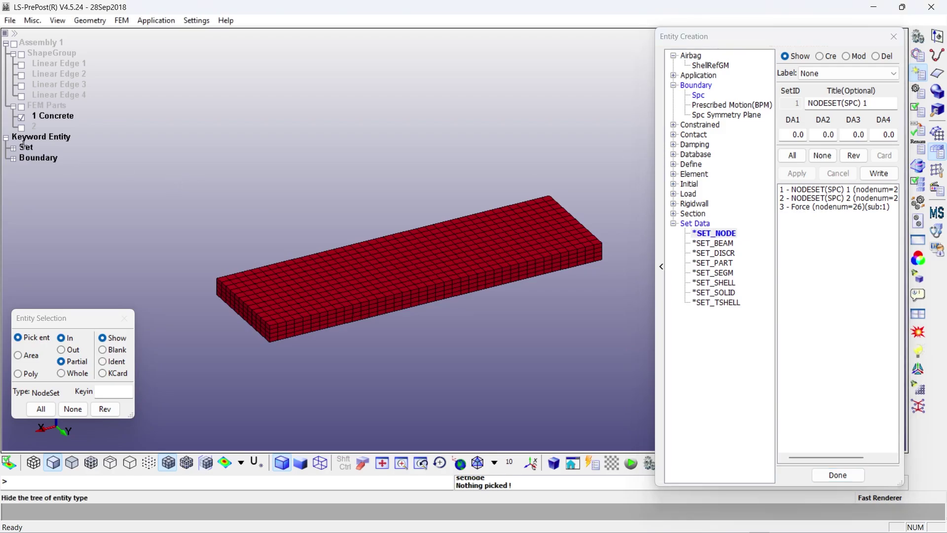
left_click(21, 116)
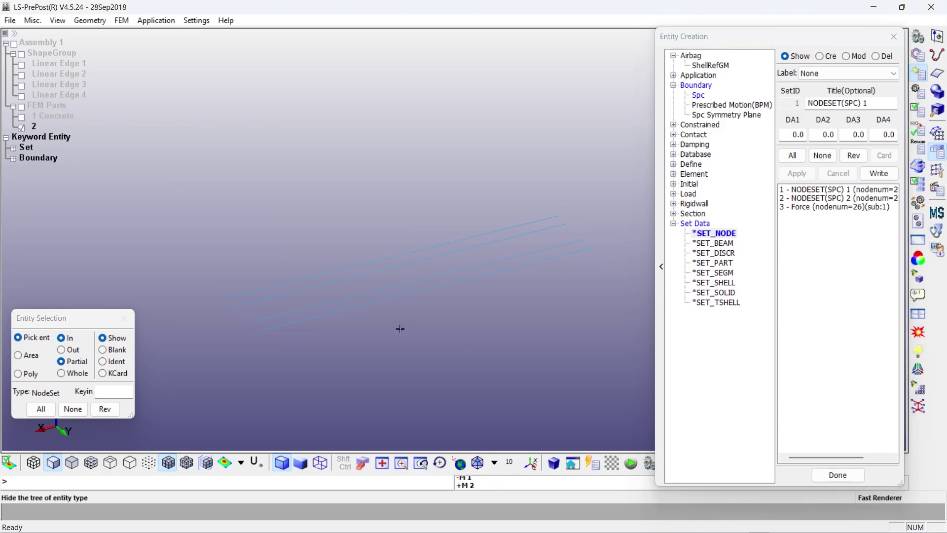
scroll(392, 336, "up", 3)
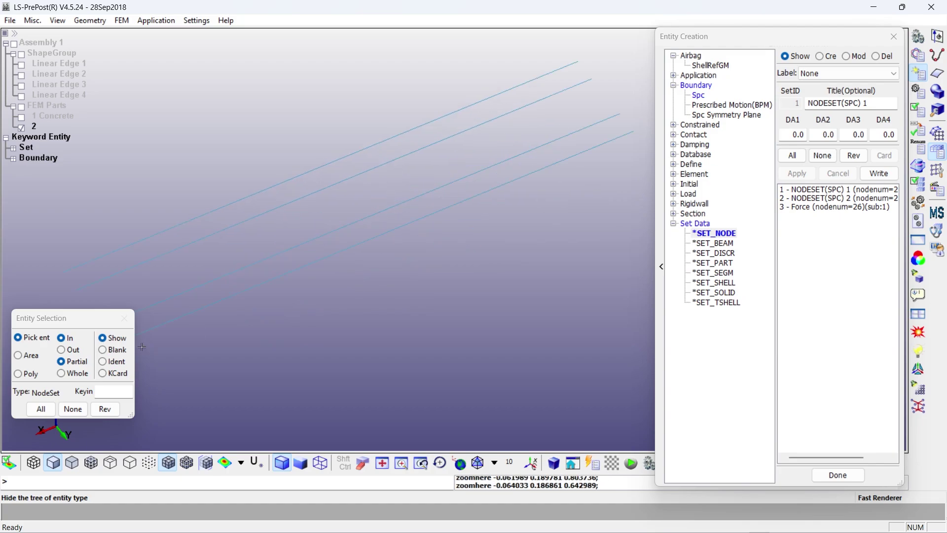
Create node sets r1 and r2 by edge-picking the 41 nodes of the first two rebar lines.
left_click(820, 56)
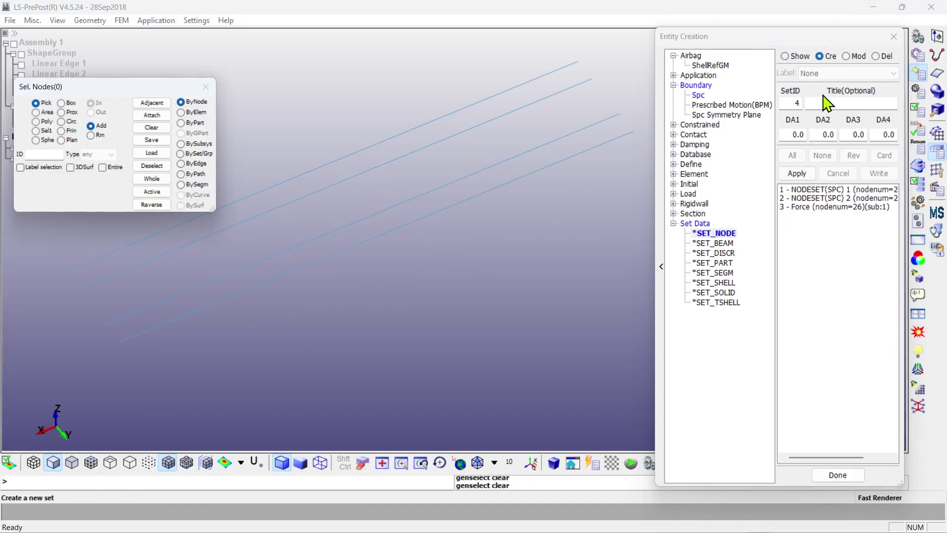
left_click(821, 102)
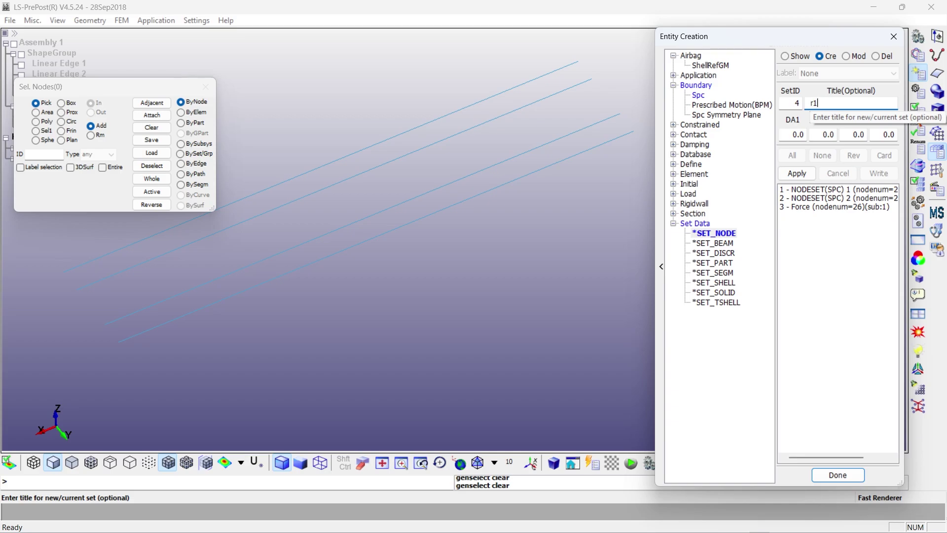
left_click(428, 220)
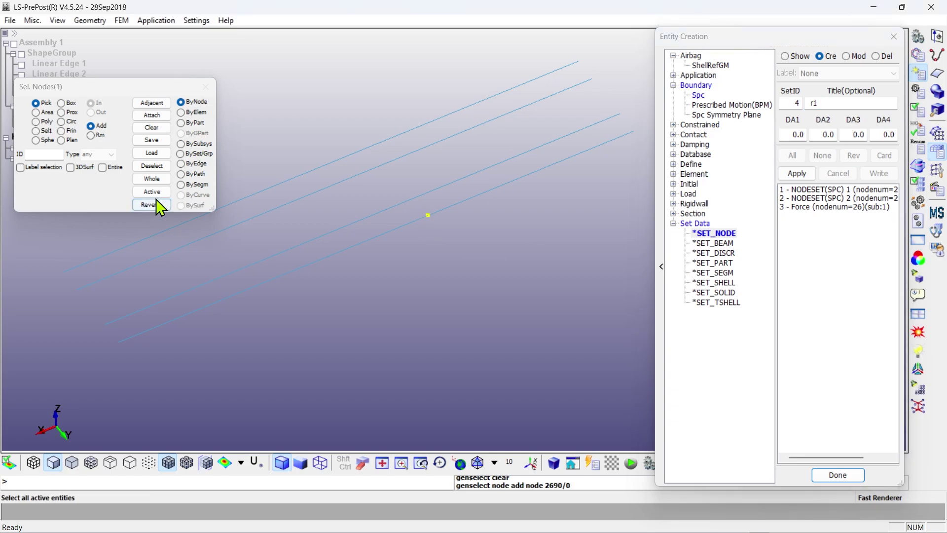
left_click(181, 164)
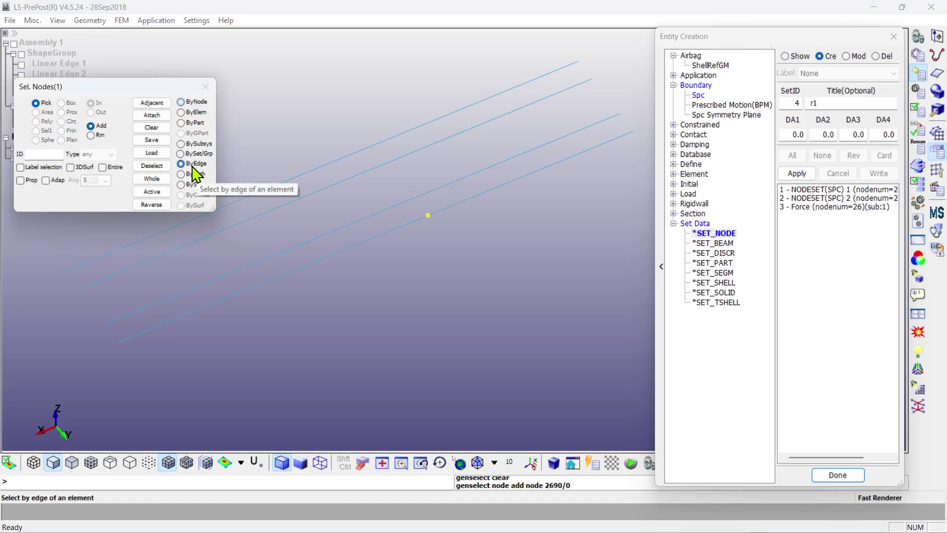
left_click(20, 180)
left_click(423, 218)
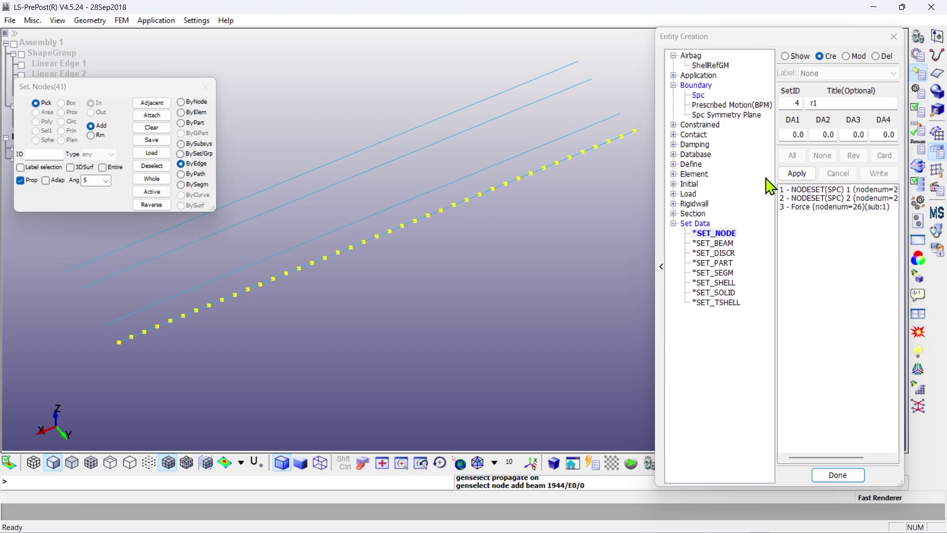
left_click(798, 173)
left_click(819, 104)
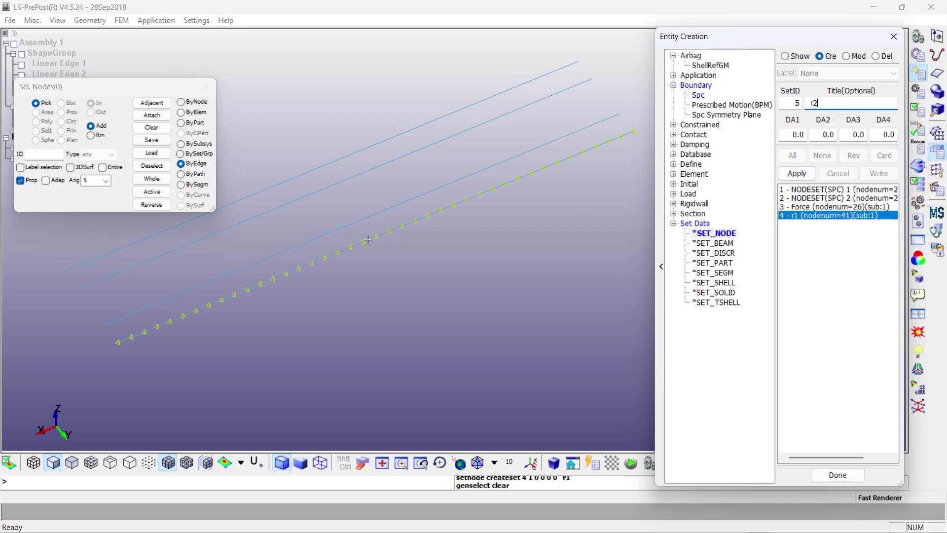
left_click(349, 225)
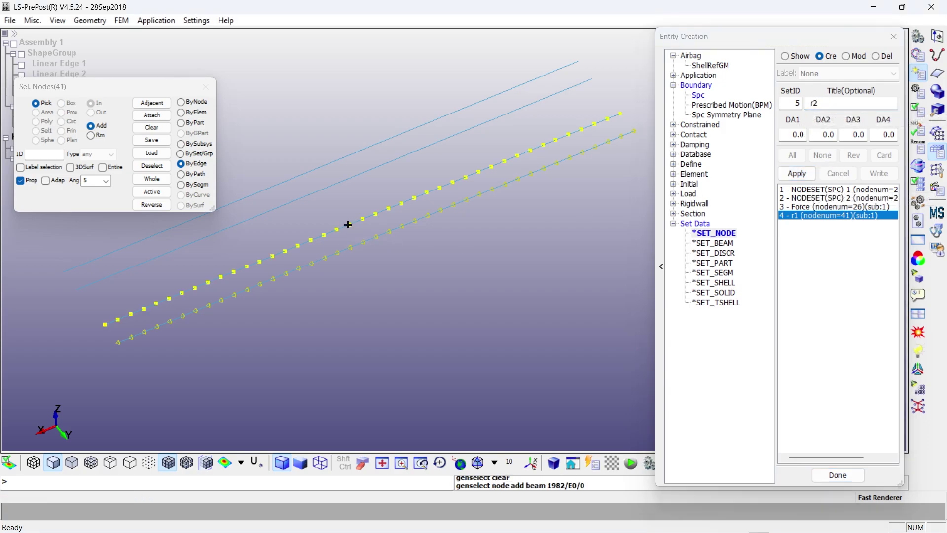
left_click(797, 173)
Create node sets r3 and r4 from the third and top rebar lines, then orbit to view all four.
left_click(343, 184)
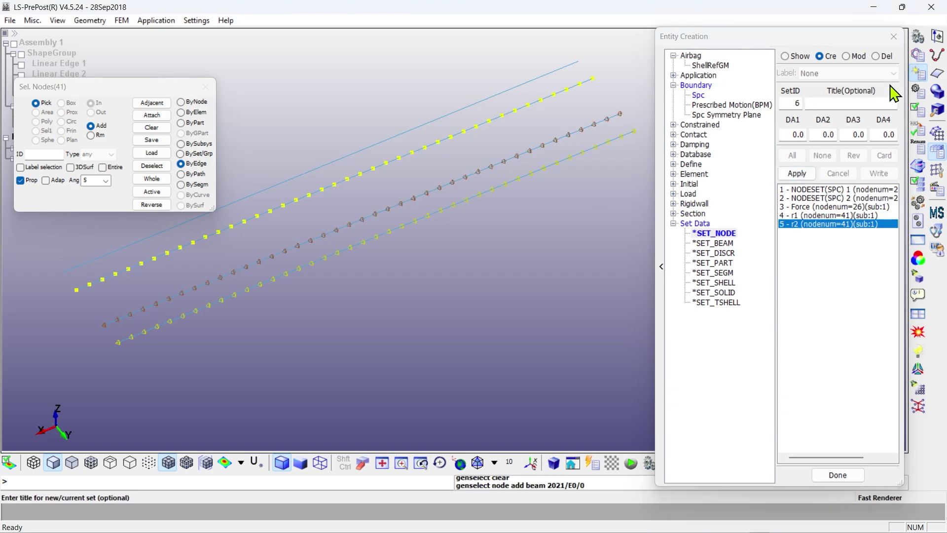
left_click(835, 102)
type("r3")
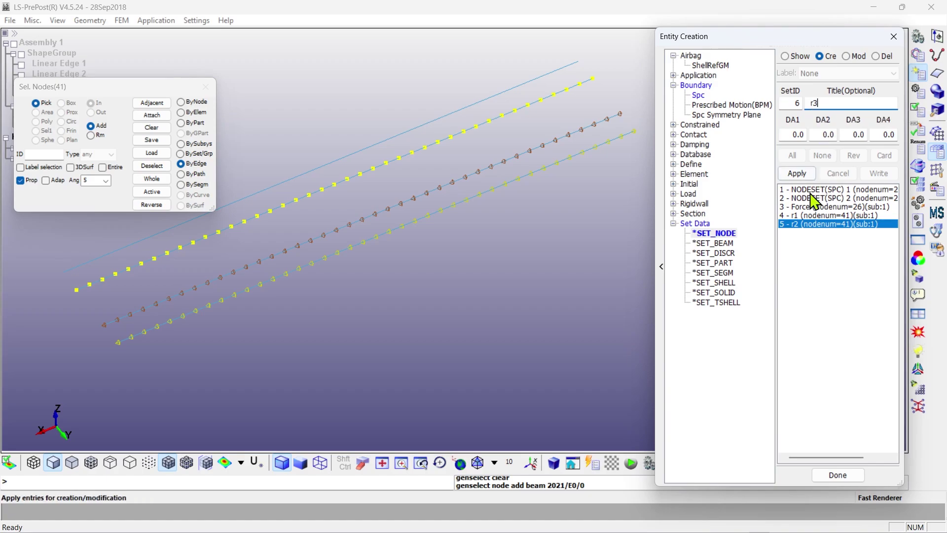
left_click(797, 173)
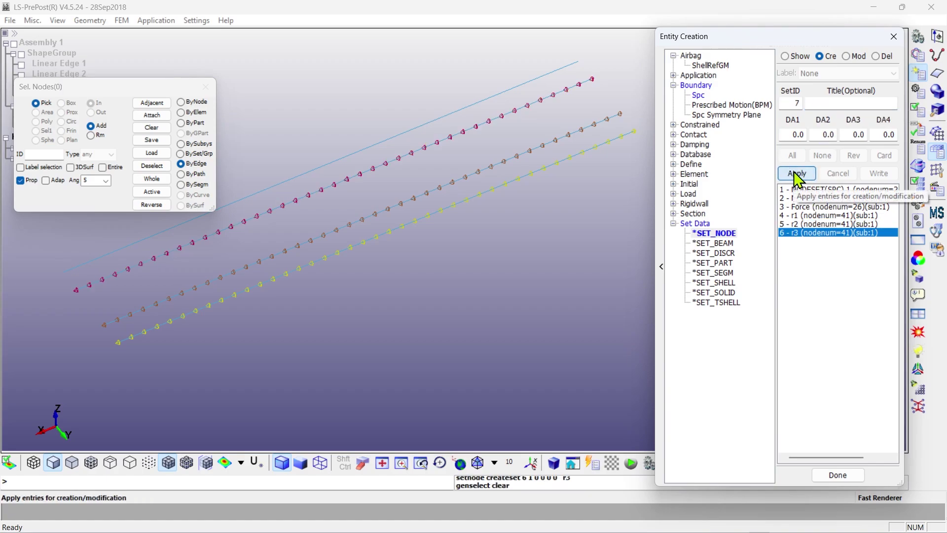
left_click(818, 104)
type("r4")
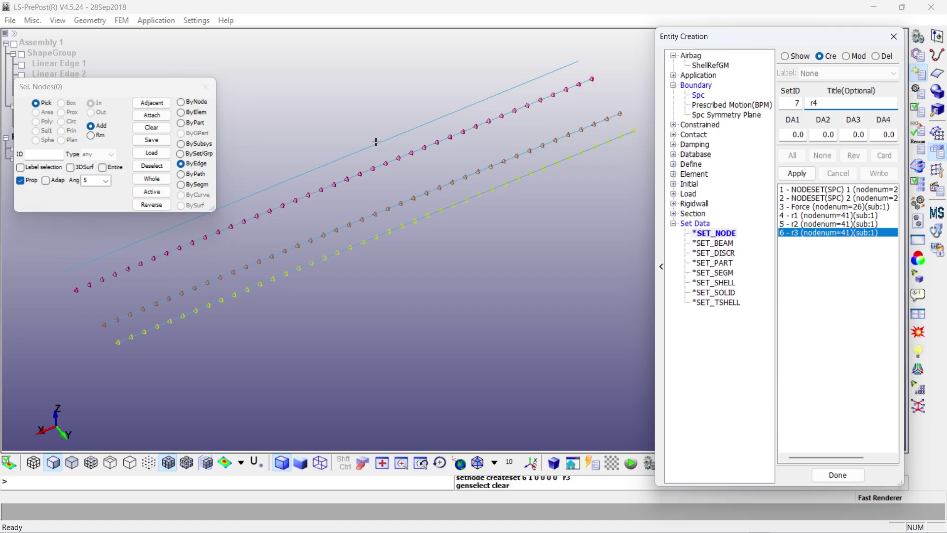
left_click(377, 143)
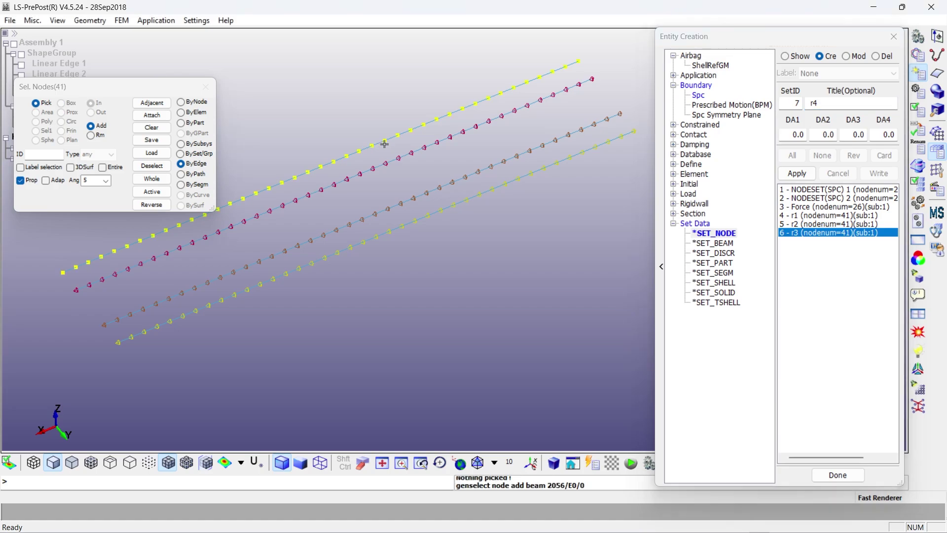
left_click(798, 174)
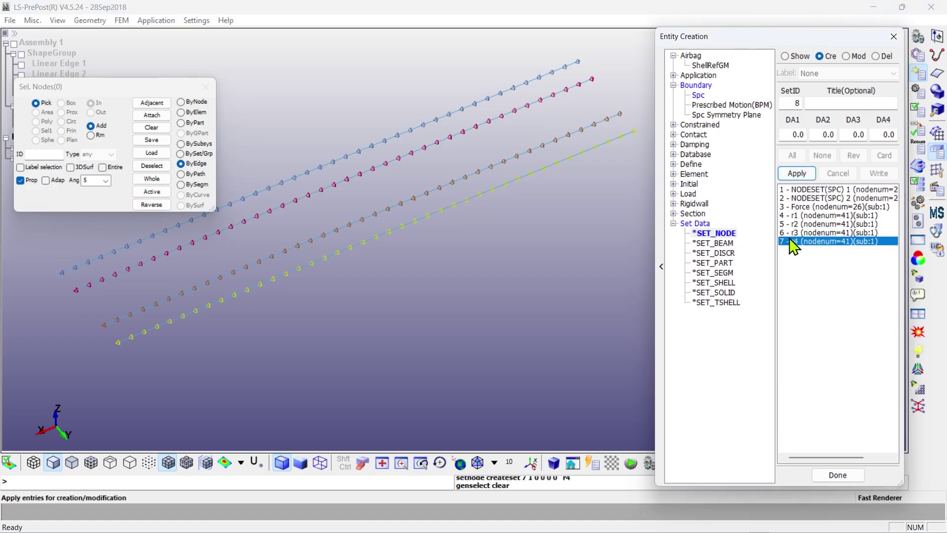
left_click_drag(425, 326, 642, 335, "shift")
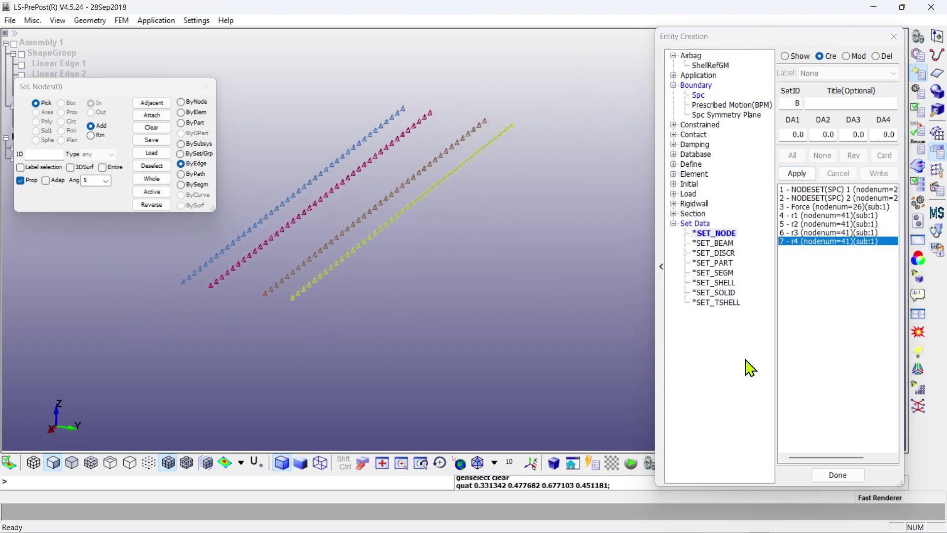
Show only the Concrete part in Front view and highlight node set r1.
left_click(785, 57)
left_click(822, 156)
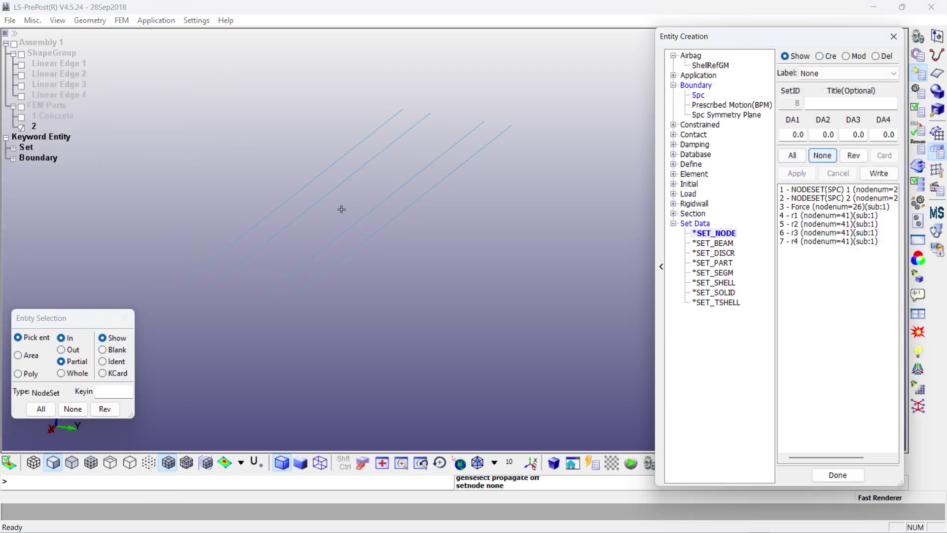
left_click(21, 118)
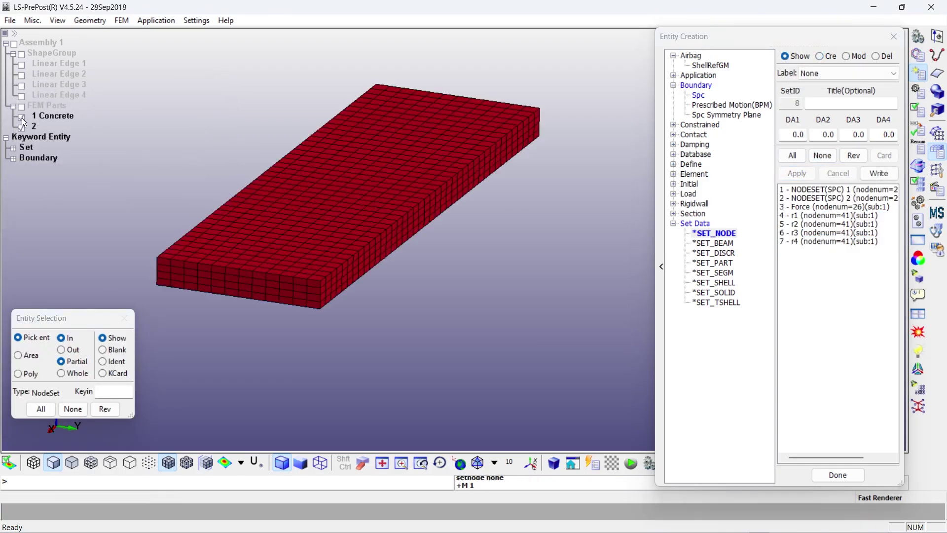
left_click(22, 127)
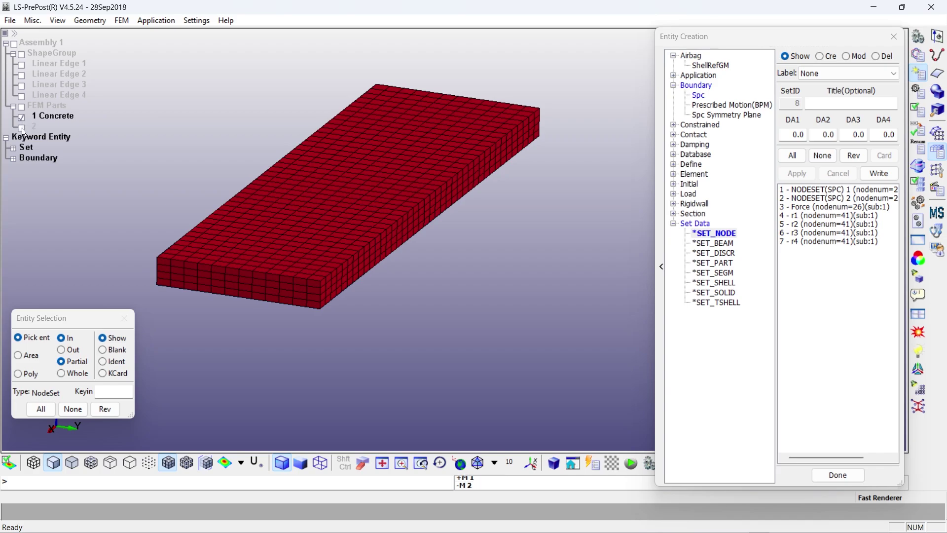
left_click(494, 463)
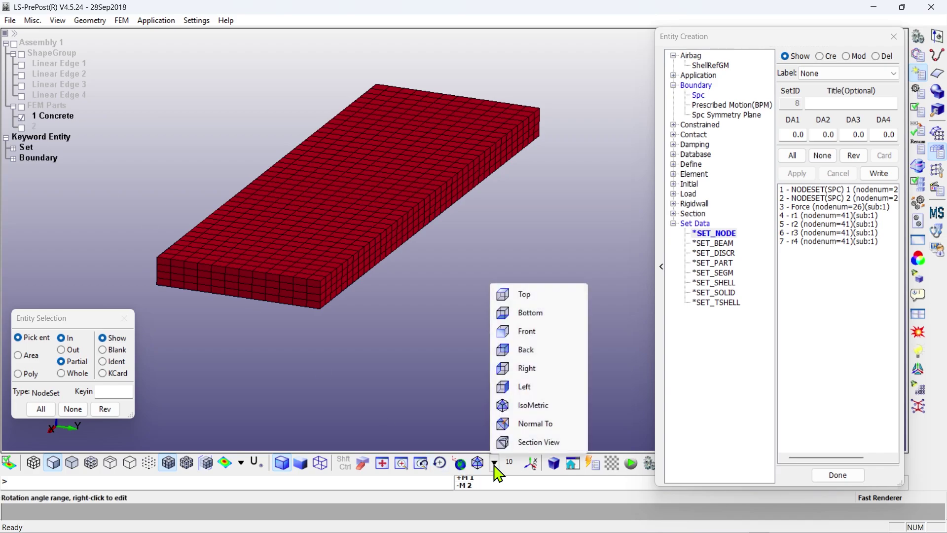
left_click(527, 331)
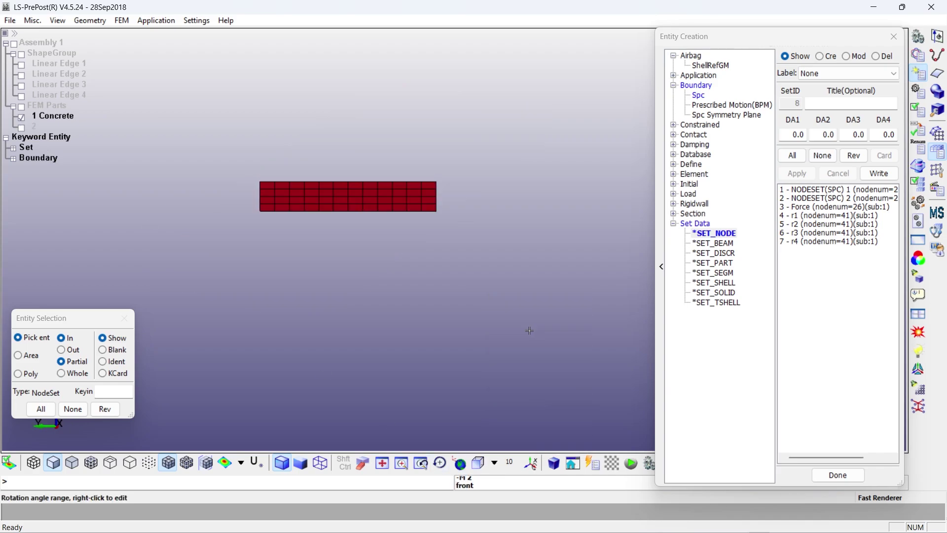
left_click(798, 216)
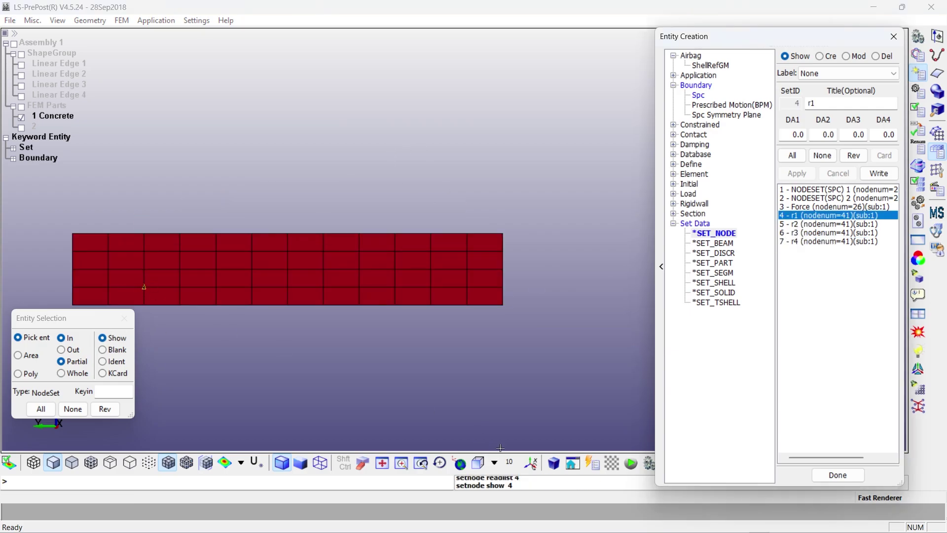
In Back view, highlight node sets r2, r3, r4 and r1, then clear the set display.
left_click(495, 463)
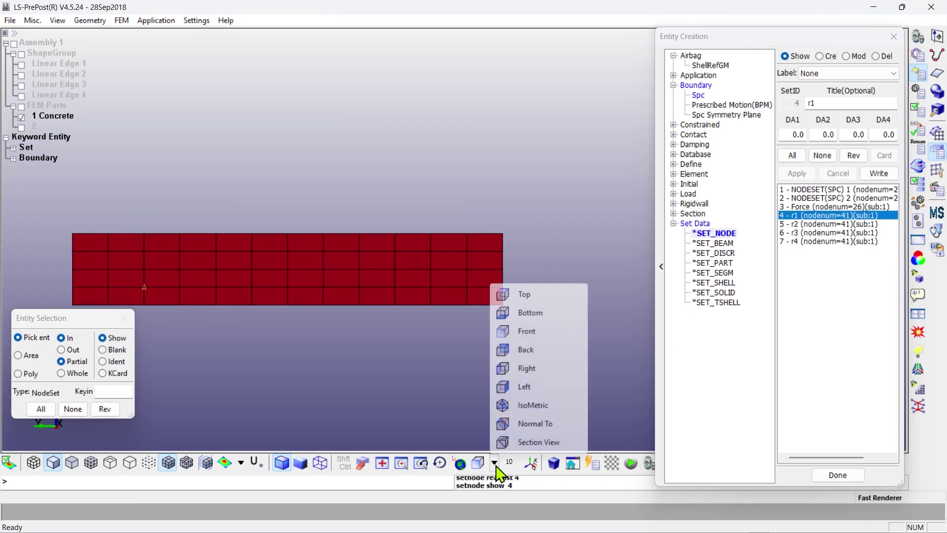
left_click(526, 350)
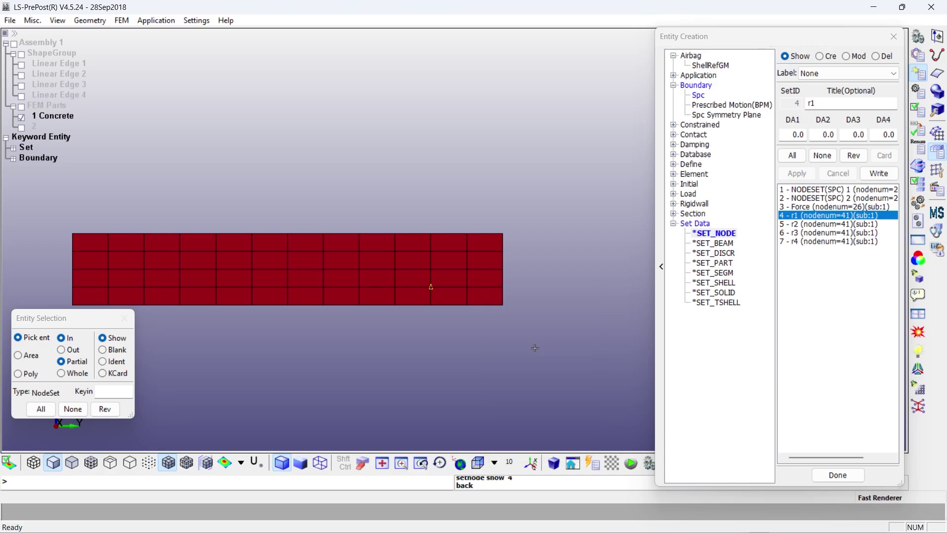
left_click(809, 225)
left_click(829, 233)
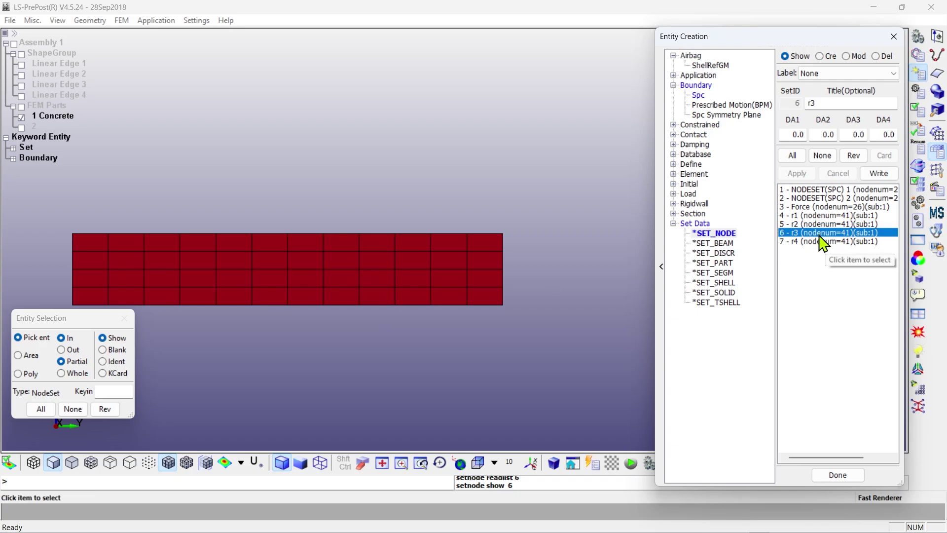
left_click(827, 241)
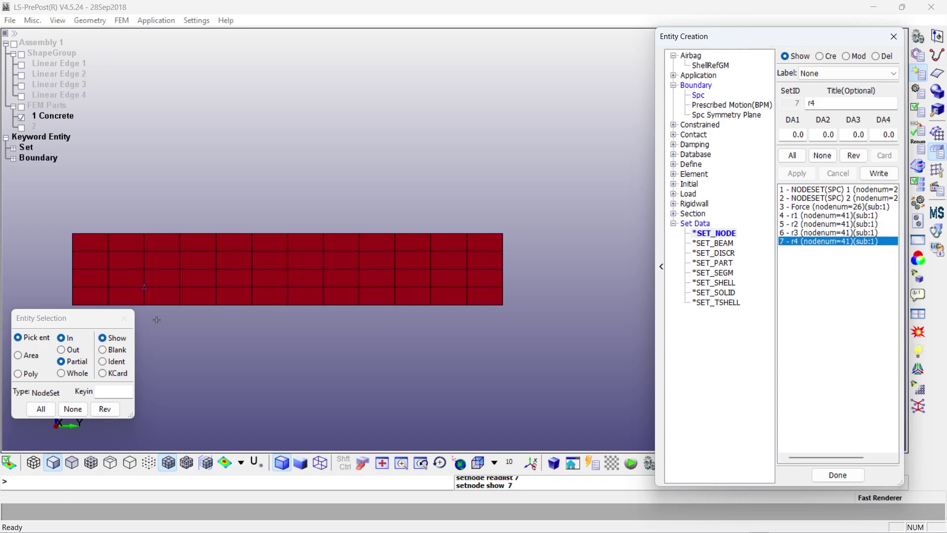
scroll(535, 186, "down", 1)
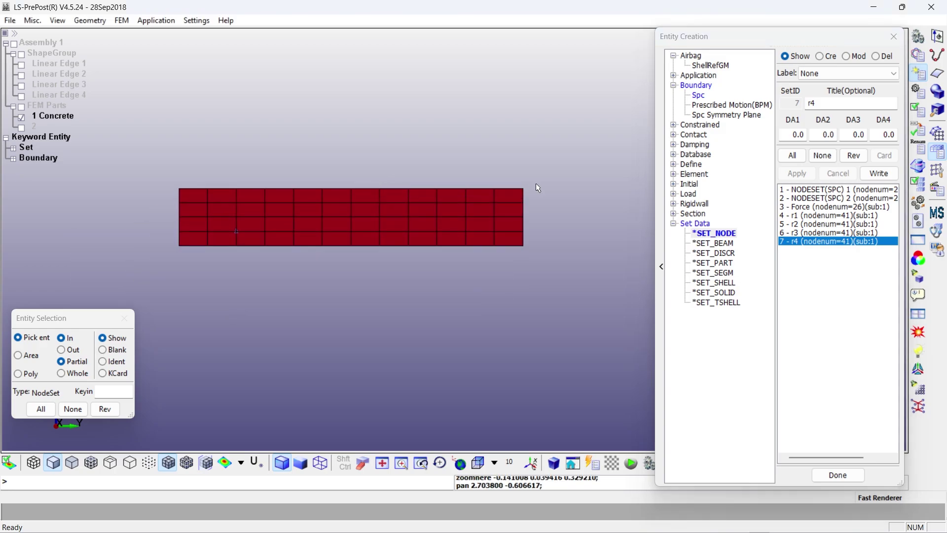
scroll(535, 186, "up", 3)
left_click(800, 216)
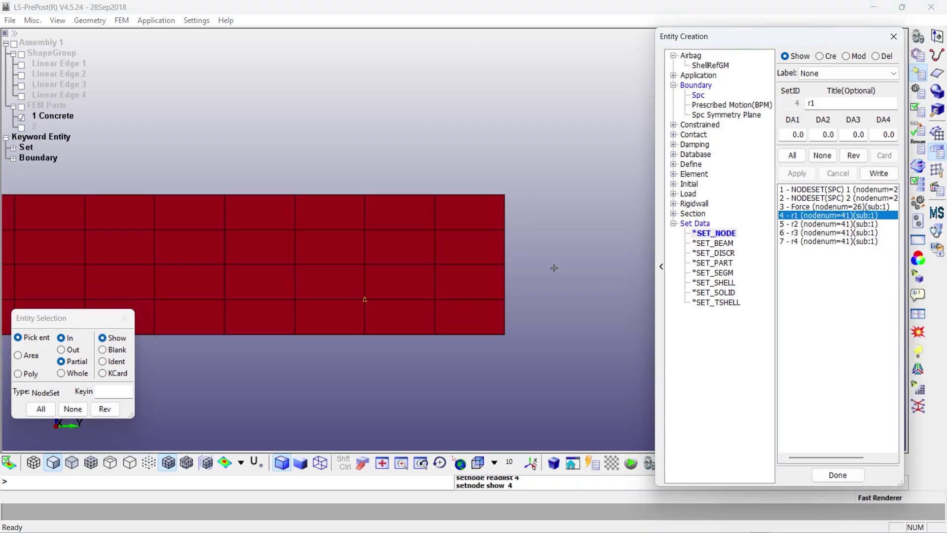
left_click(822, 156)
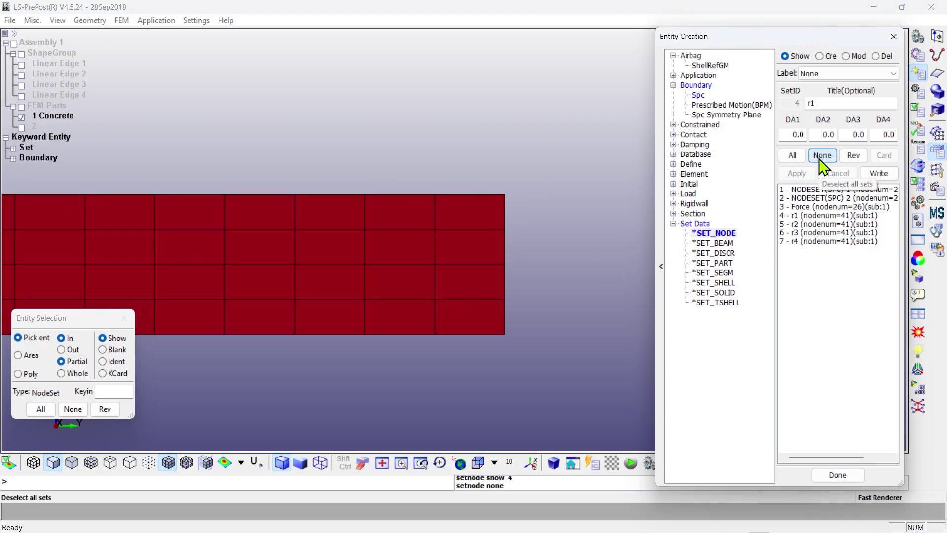
double_click(22, 127)
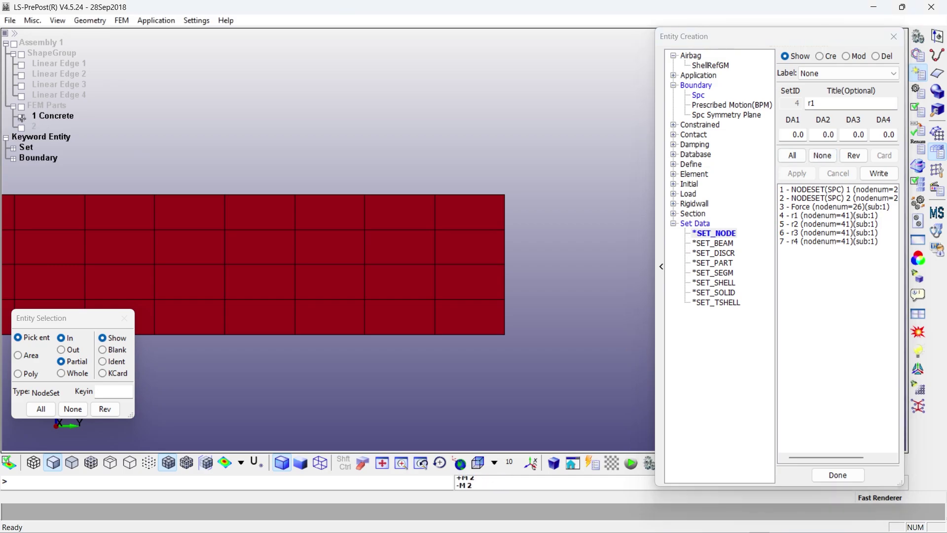
left_click(22, 118)
left_click(22, 118)
Area-select two lines of slab nodes and save them as node sets c1 and c2.
left_click(820, 56)
left_click(826, 102)
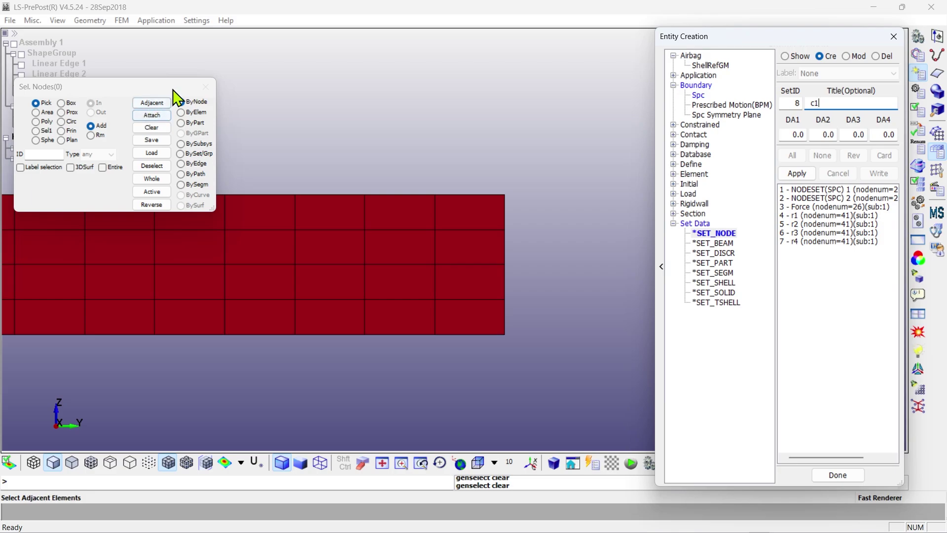
left_click(47, 113)
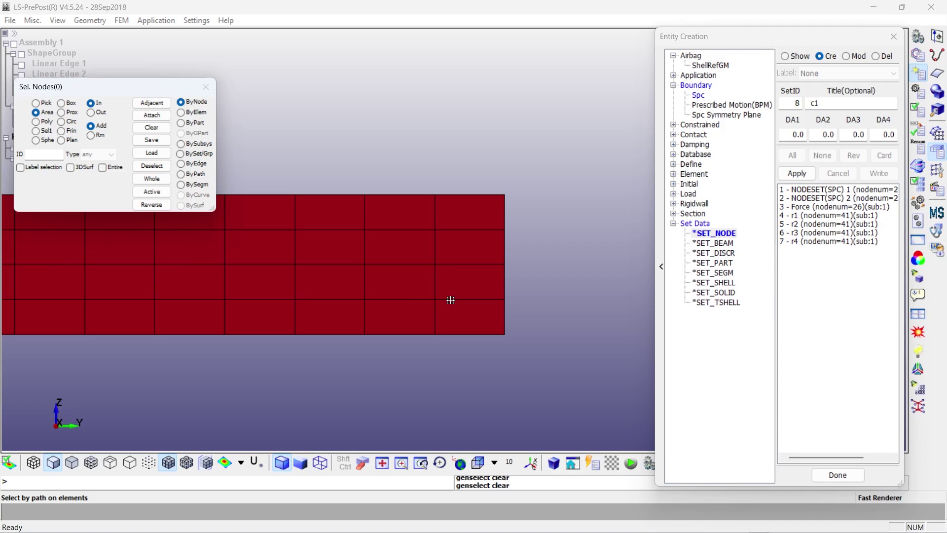
left_click_drag(349, 289, 383, 311)
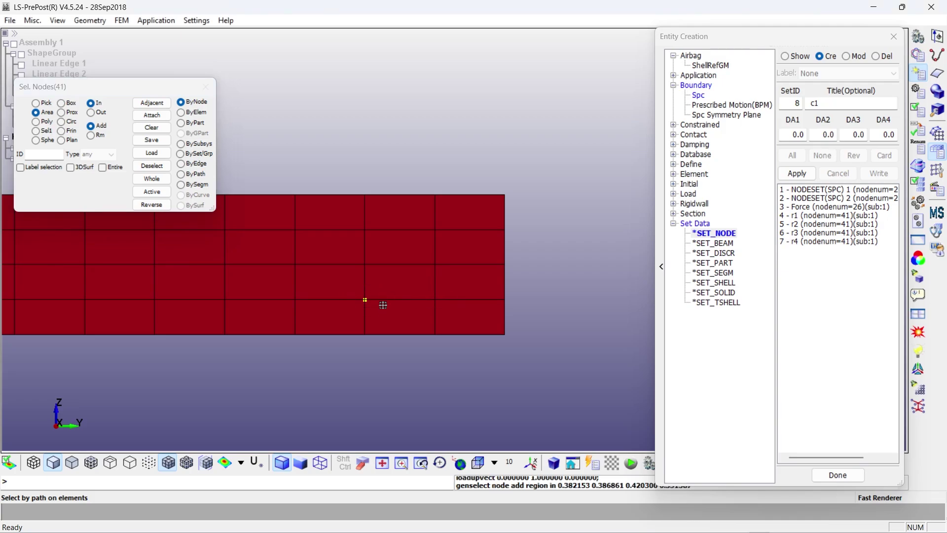
left_click(797, 173)
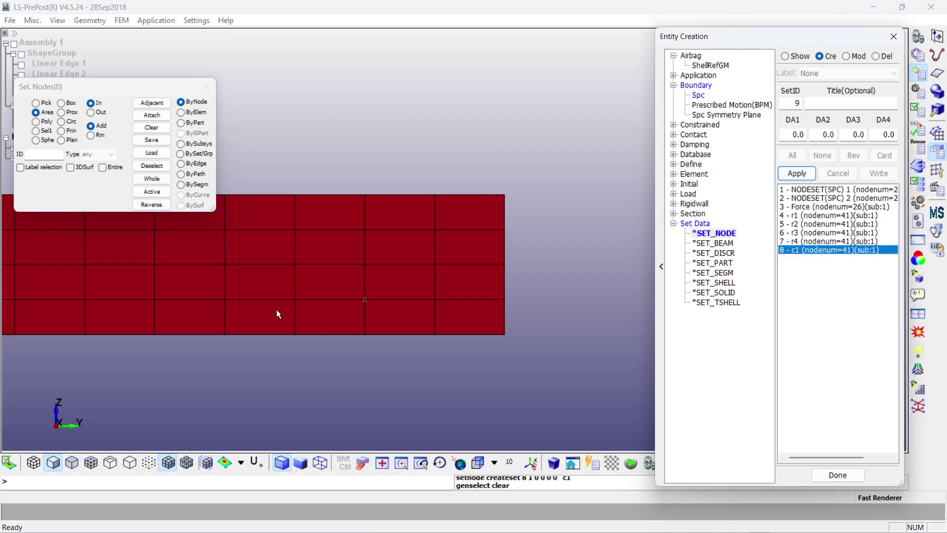
middle_click_drag(276, 310, 387, 303, "shift")
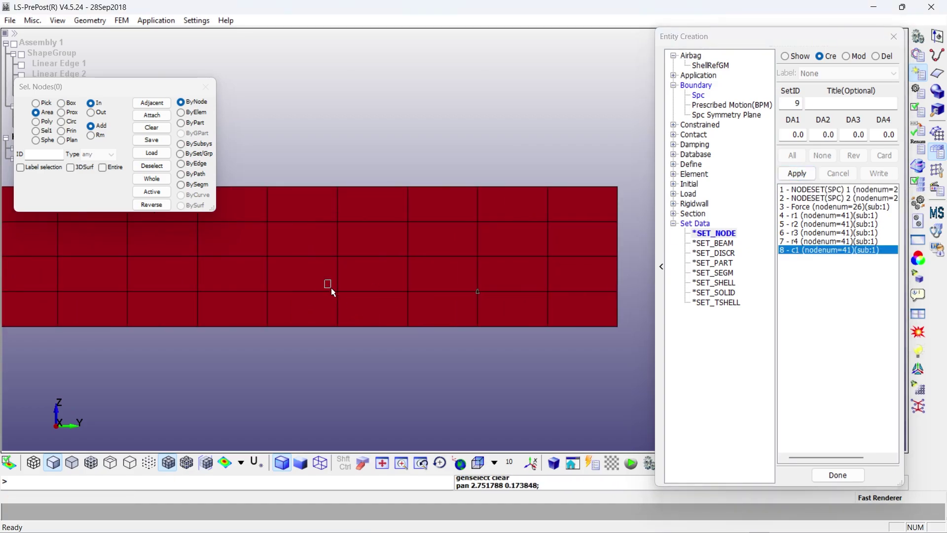
left_click_drag(353, 305, 353, 305)
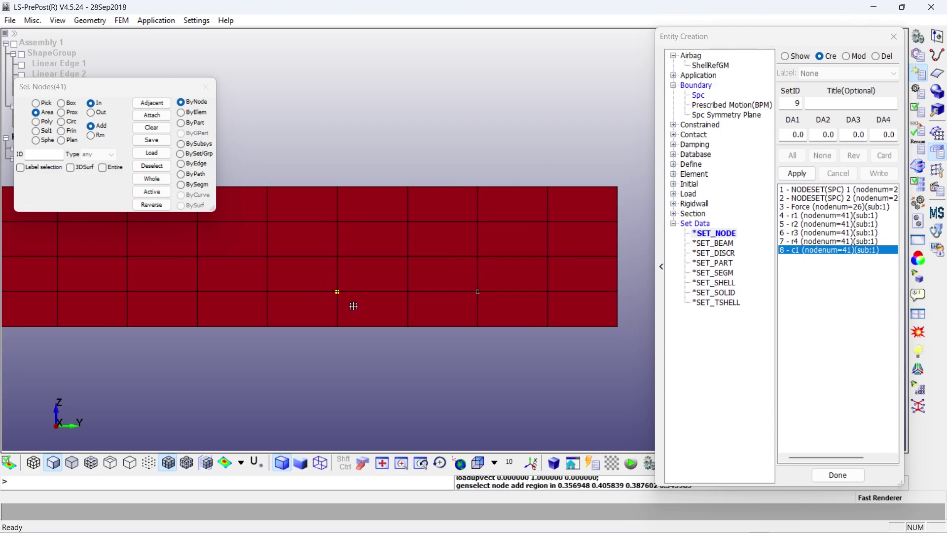
left_click(829, 103)
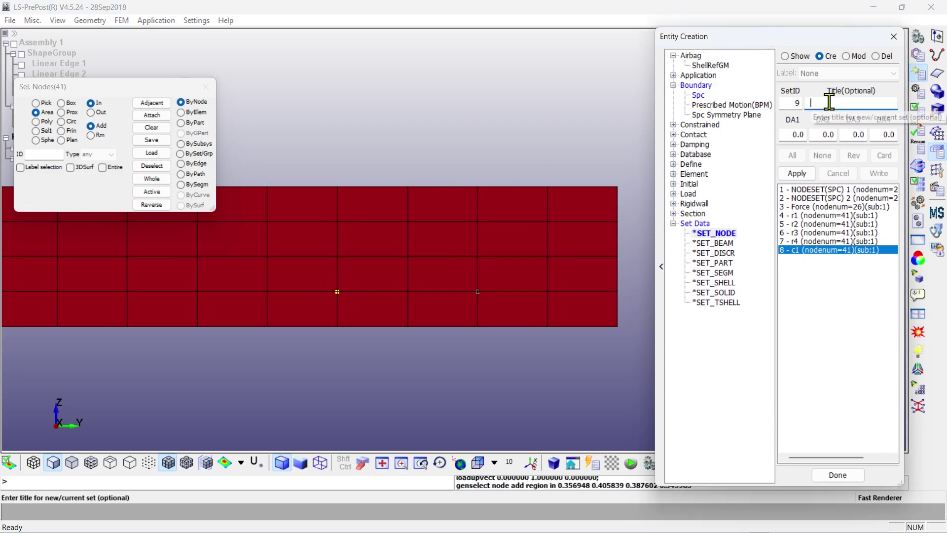
left_click(798, 174)
Pan the mesh, area-select the next line of slab nodes and save it as node set c3.
scroll(274, 285, "up", 2)
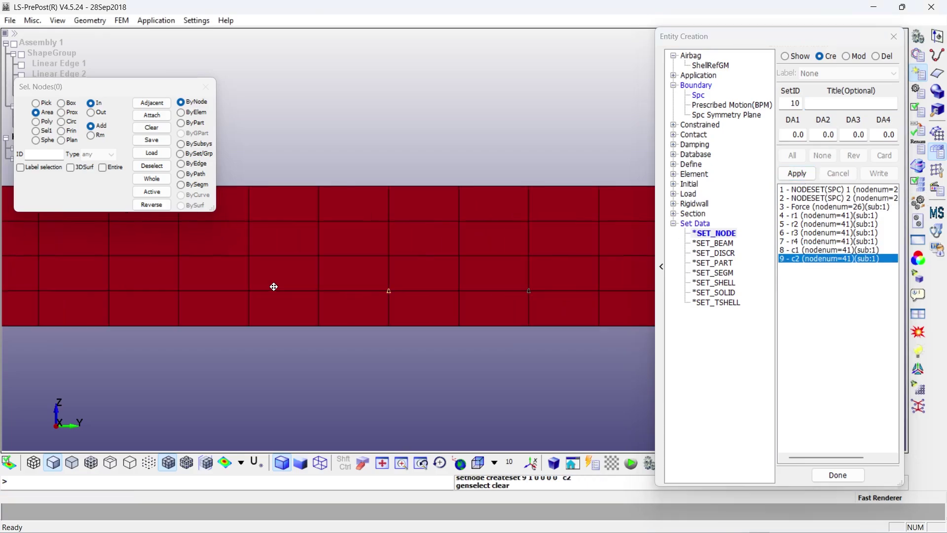
scroll(335, 281, "down", 2)
scroll(150, 286, "up", 2)
scroll(336, 294, "down", 2)
middle_click_drag(337, 294, 273, 296, "shift")
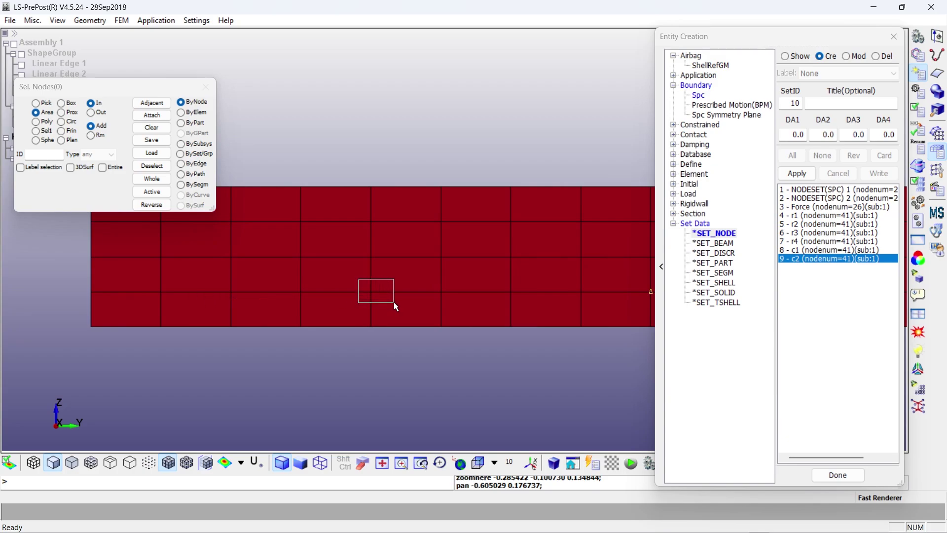
left_click_drag(359, 279, 394, 302)
left_click(823, 105)
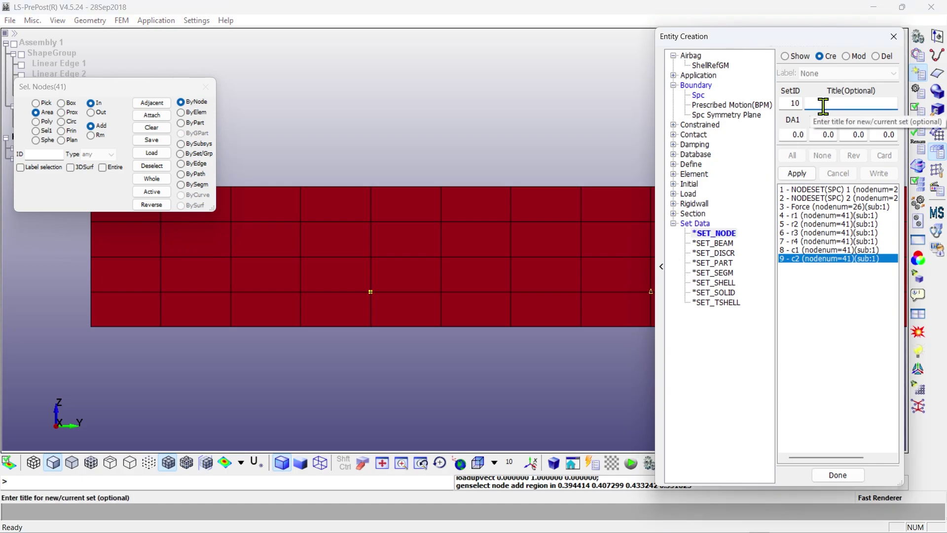
type("c3")
left_click(797, 173)
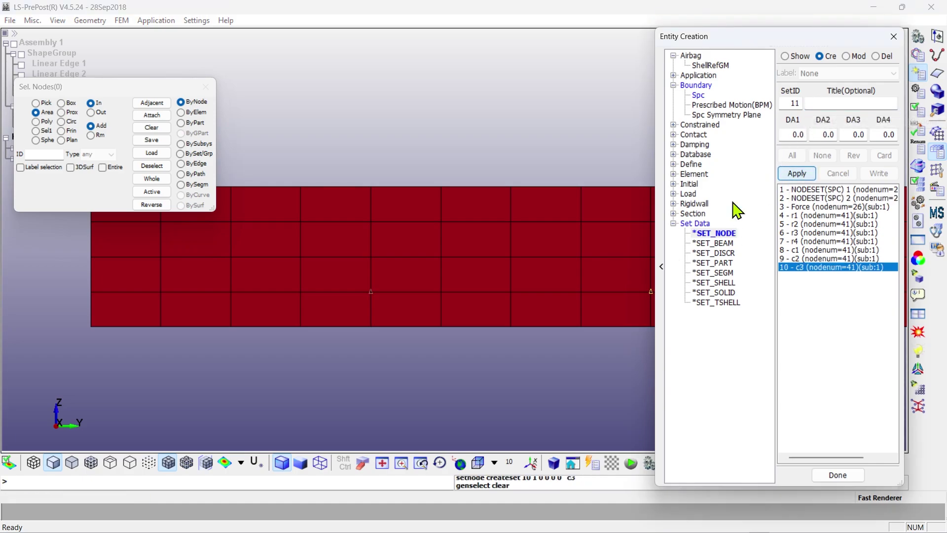
Pick the fourth line of slab nodes, save it as node set c4, and orbit to an oblique view.
left_click(220, 284)
left_click_drag(246, 303, 245, 303)
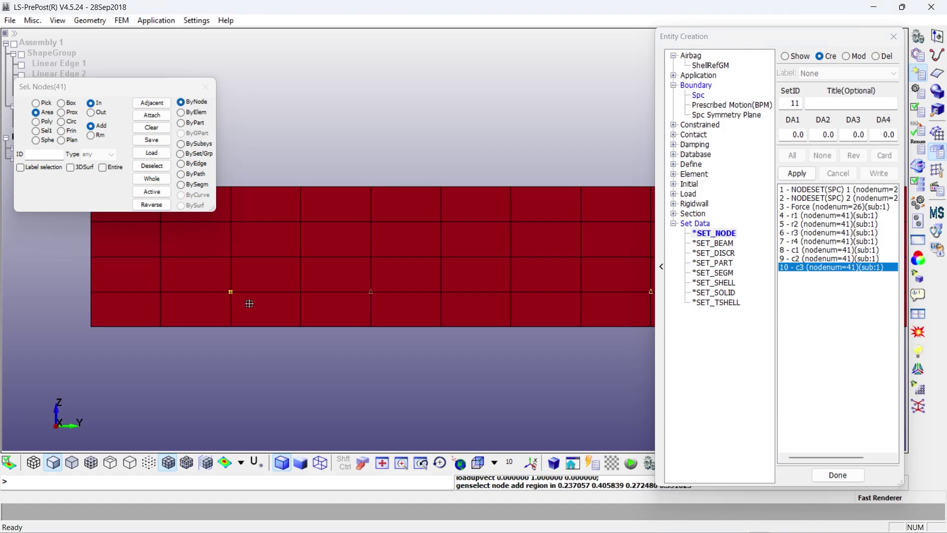
left_click(815, 103)
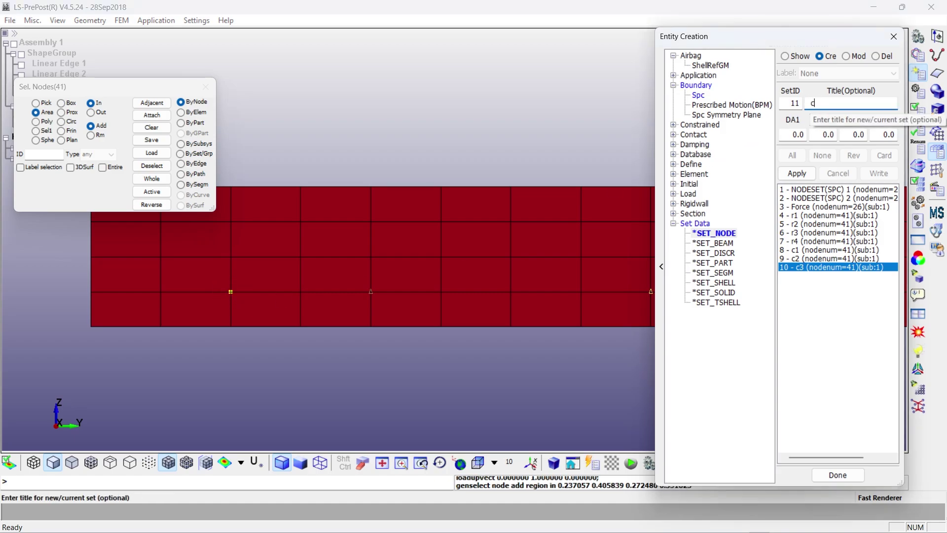
type("c4")
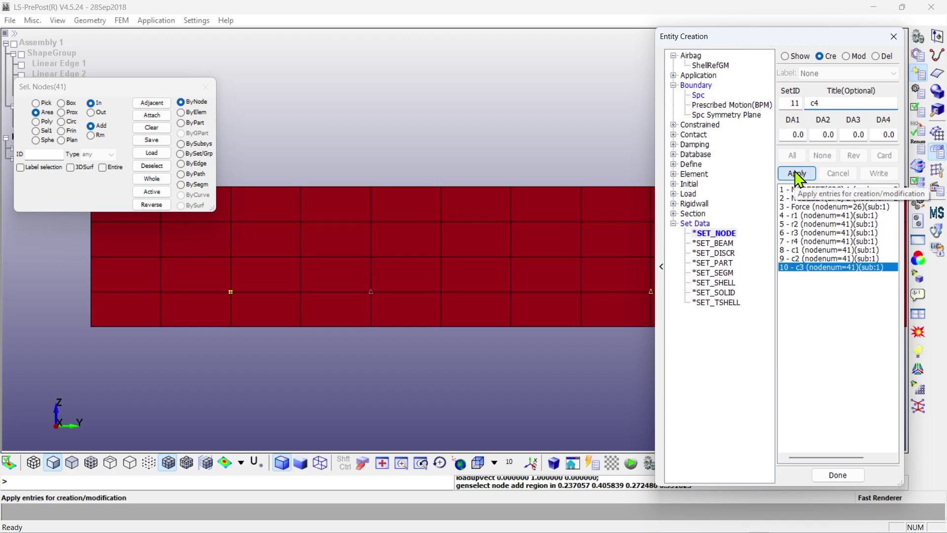
left_click(797, 174)
left_click_drag(528, 197, 405, 241, "shift")
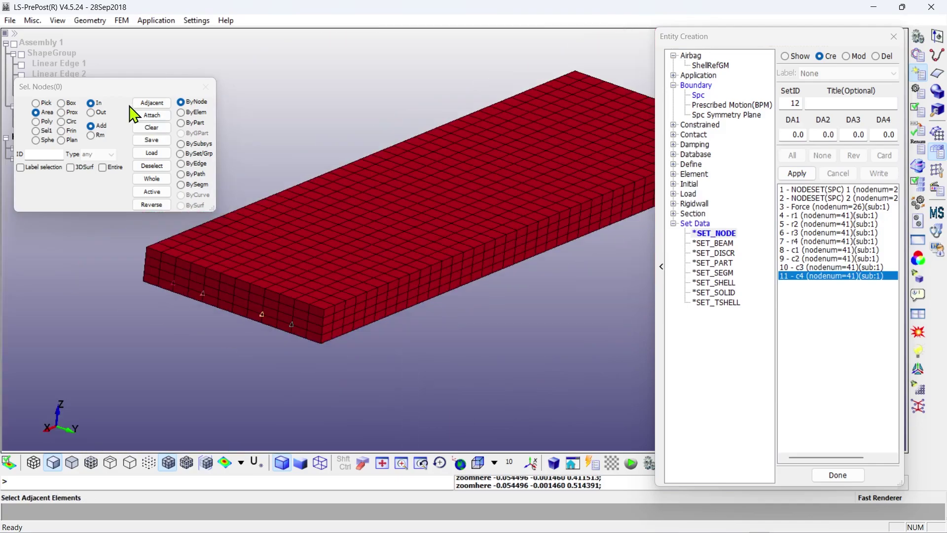
left_click_drag(111, 87, 110, 277)
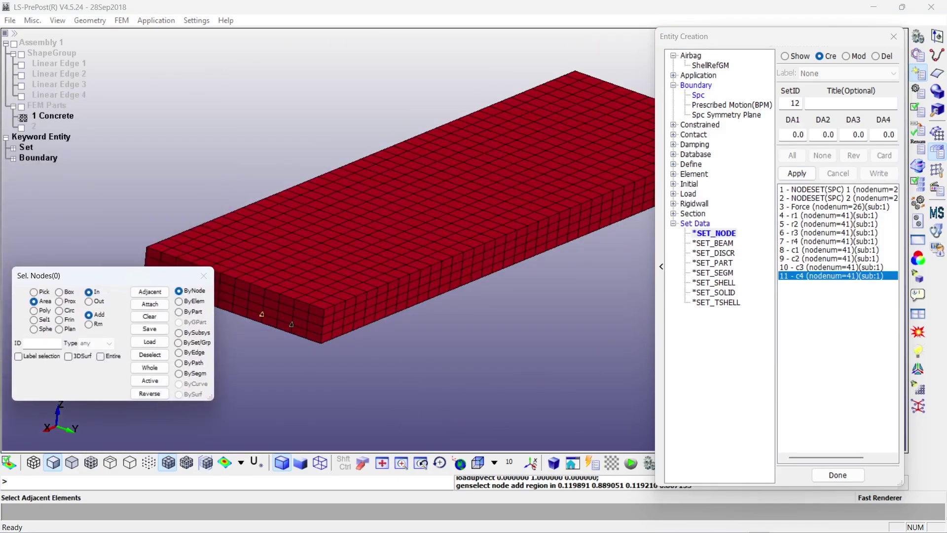
Hide the Concrete part and display node sets c1–c4 and r1–r4 together.
left_click(23, 118)
scroll(480, 320, "down", 2)
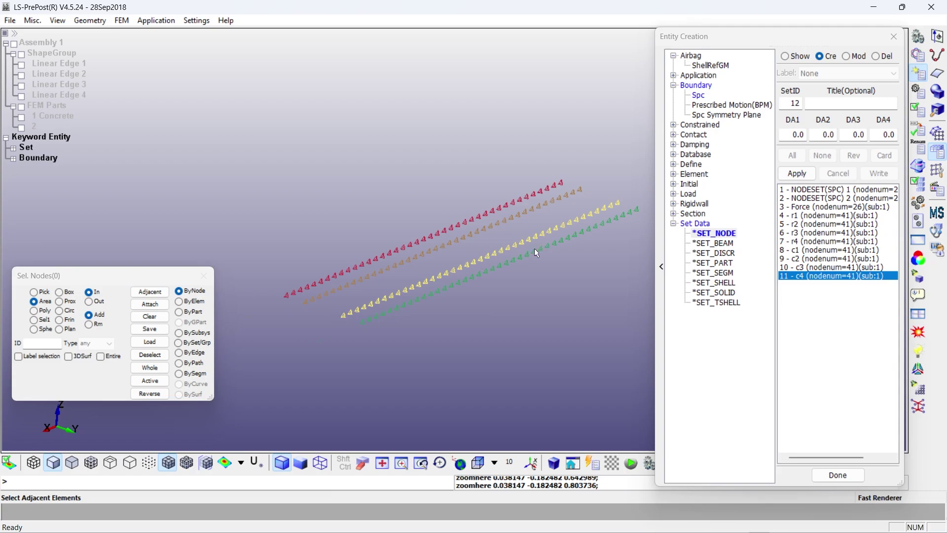
scroll(535, 250, "up", 2)
left_click(810, 253)
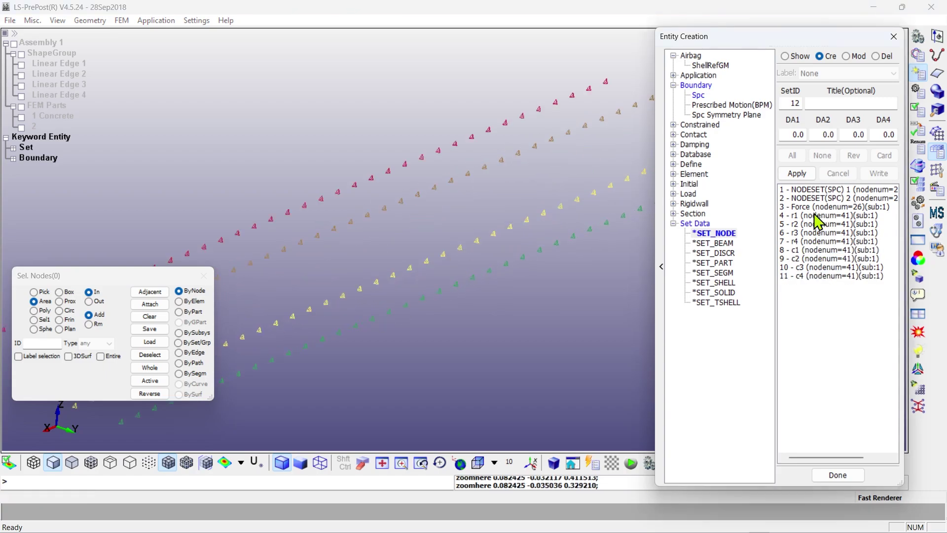
left_click(785, 56)
left_click(809, 250)
left_click(803, 259)
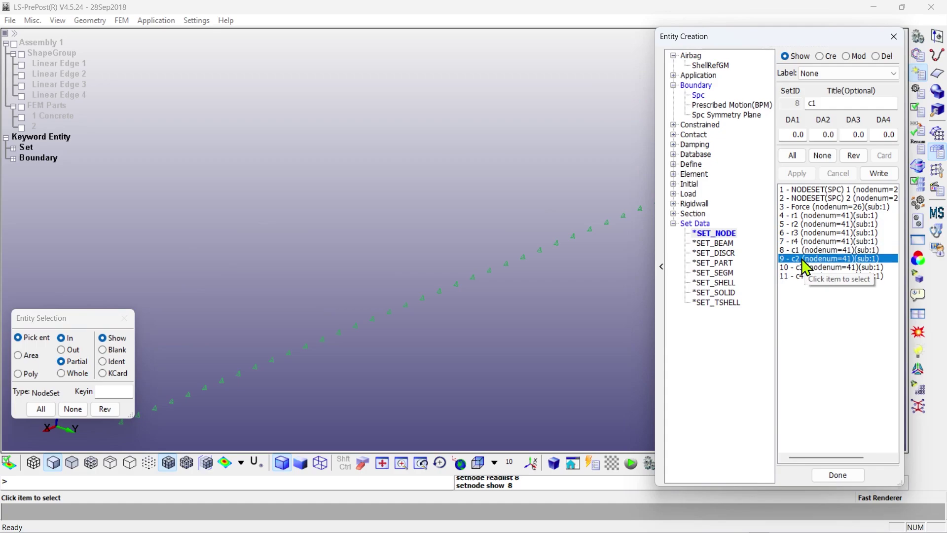
left_click(803, 267)
left_click(800, 276)
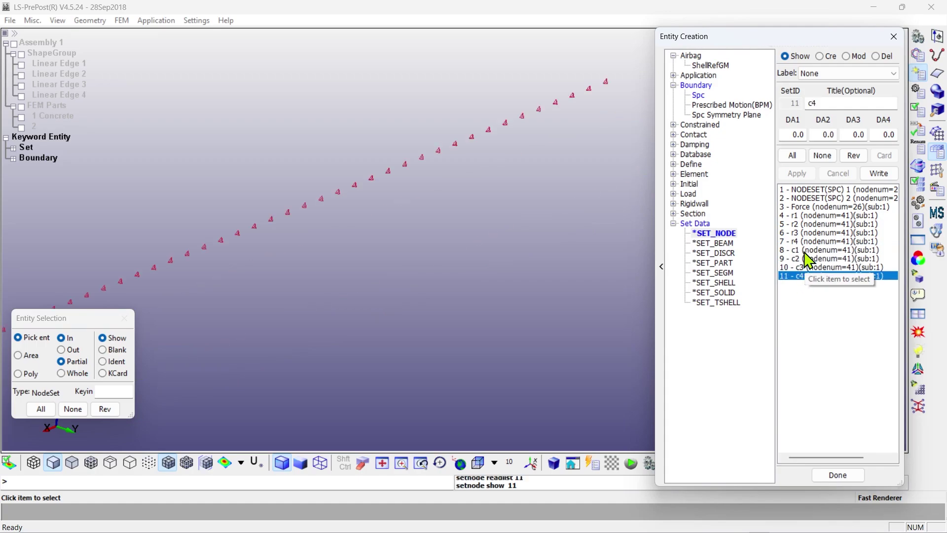
left_click(806, 217)
left_click(805, 225)
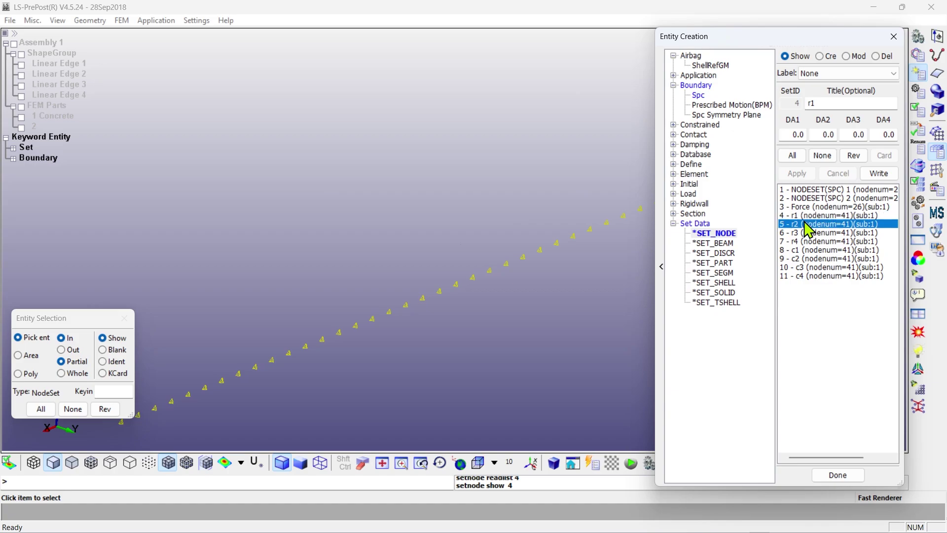
left_click(805, 232)
left_click(807, 241)
left_click_drag(807, 219, 803, 286)
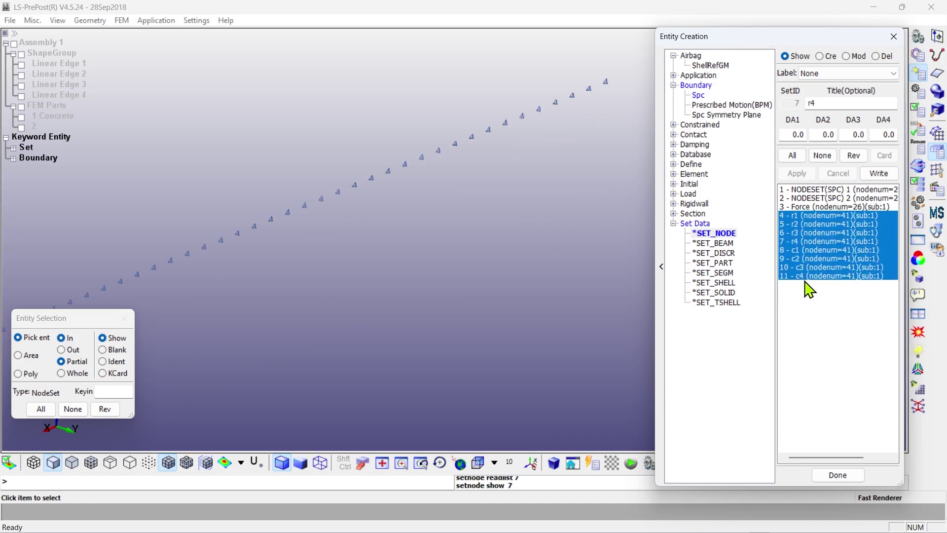
Clear the node set display, show the Concrete and beam parts again, and close set creation.
scroll(428, 325, "down", 2)
scroll(375, 355, "up", 3)
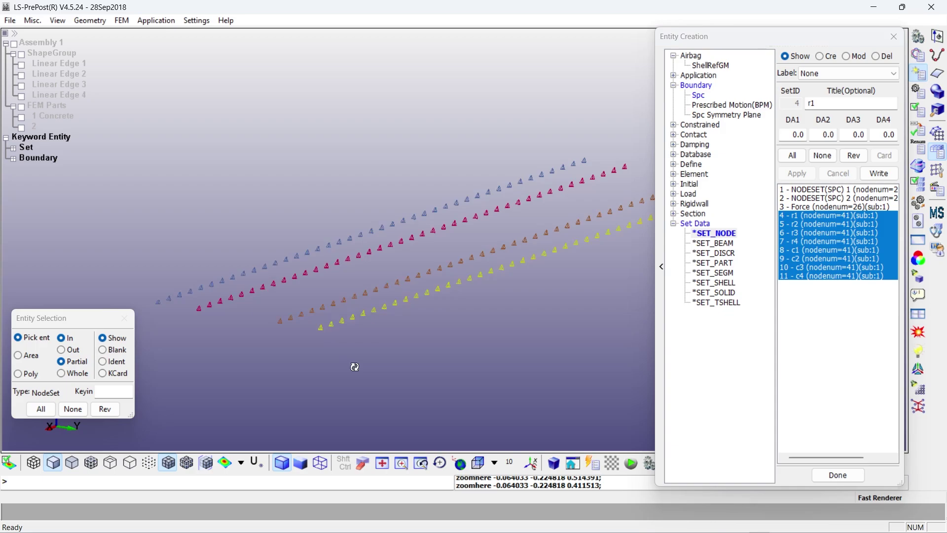
mouse_move(355, 365)
left_mouse_down("shift")
mouse_move(377, 382)
mouse_move(321, 387)
mouse_move(346, 375)
left_mouse_up("shift")
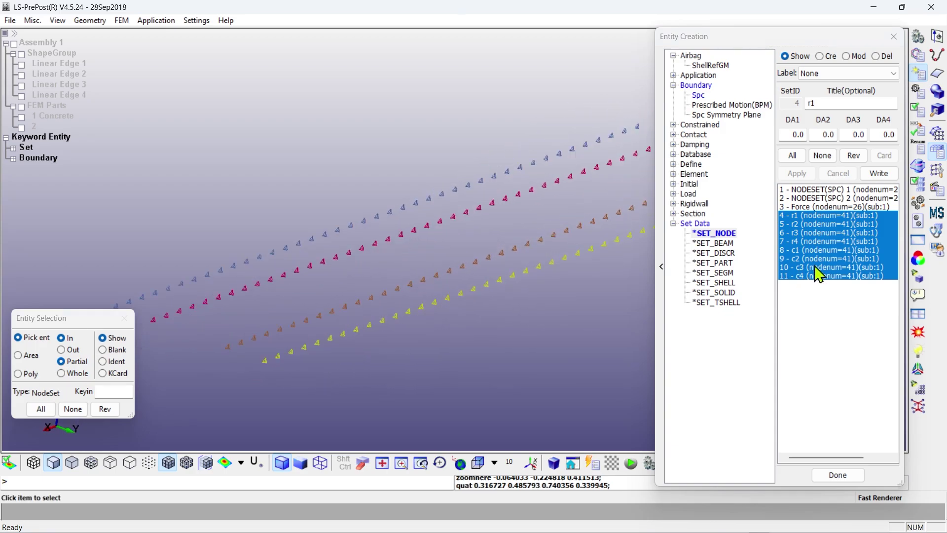
left_click(807, 215)
left_click(822, 155)
left_click(20, 118)
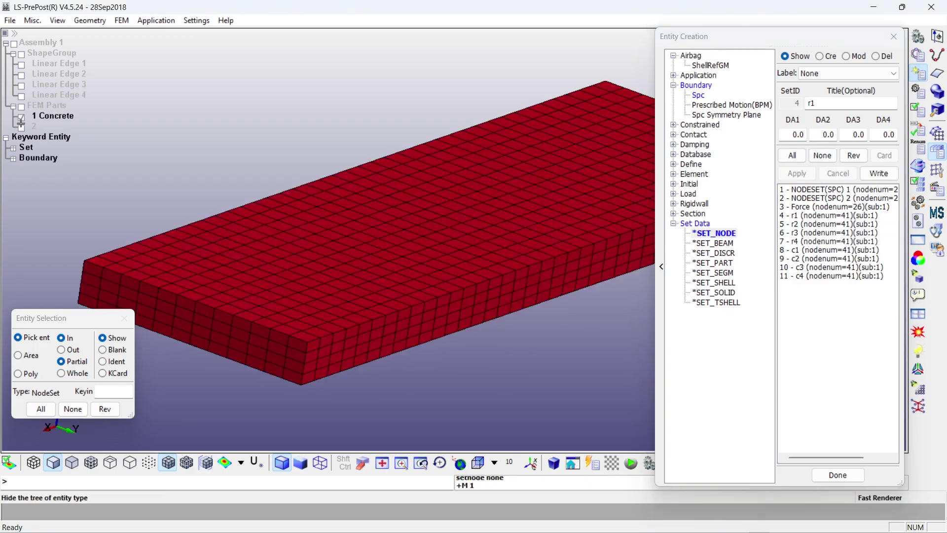
left_click(21, 127)
left_click(21, 107)
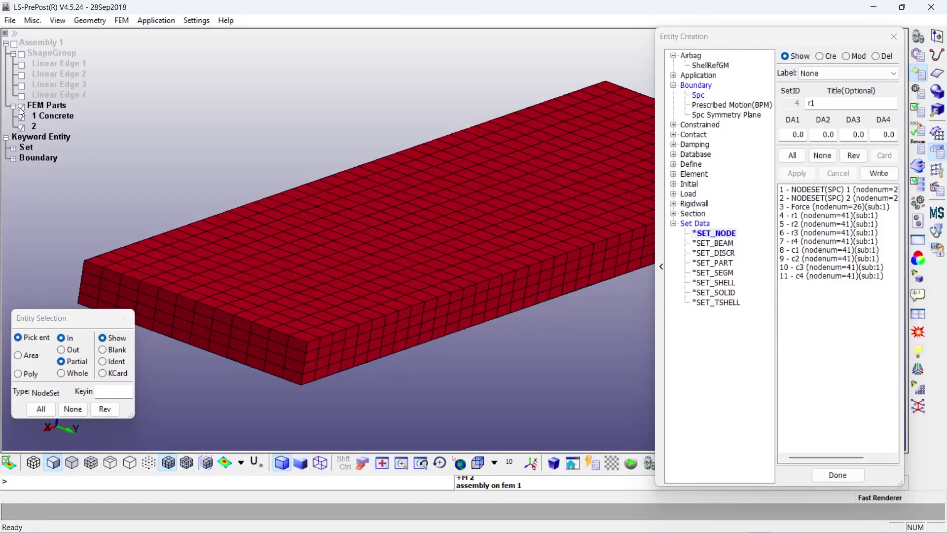
left_click(838, 474)
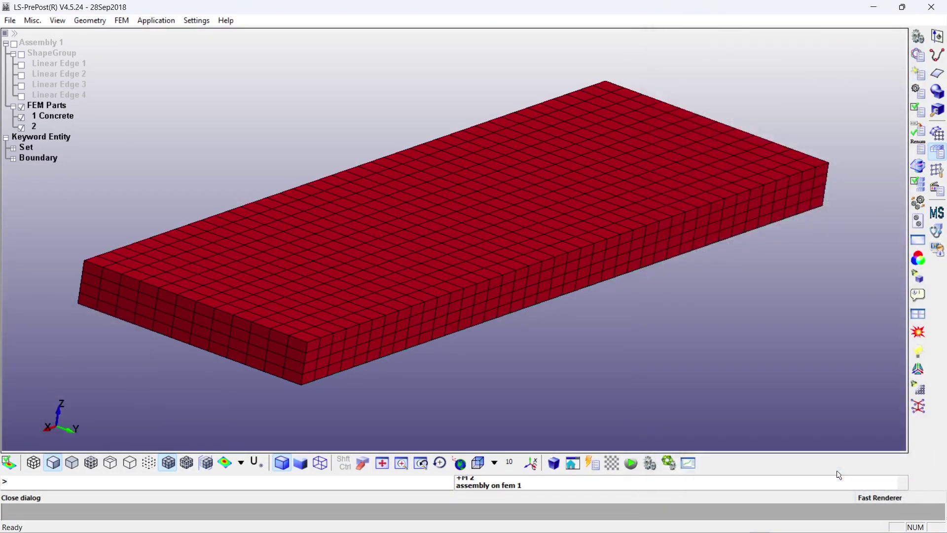
Open the *CONTACT_1D input form from the CONTACT family in the Keyword Manager's full keyword list.
left_click_drag(549, 235, 516, 247, "shift")
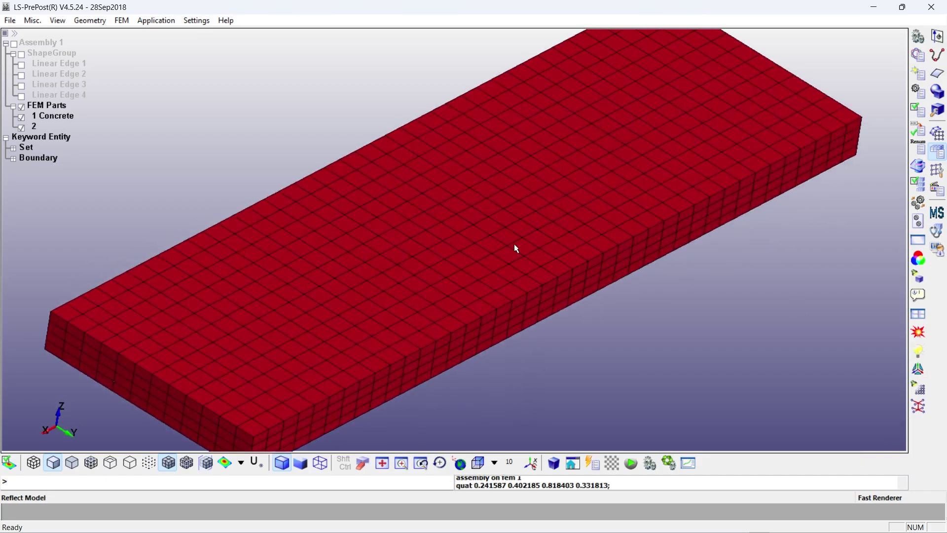
scroll(516, 247, "down", 2)
left_click(919, 58)
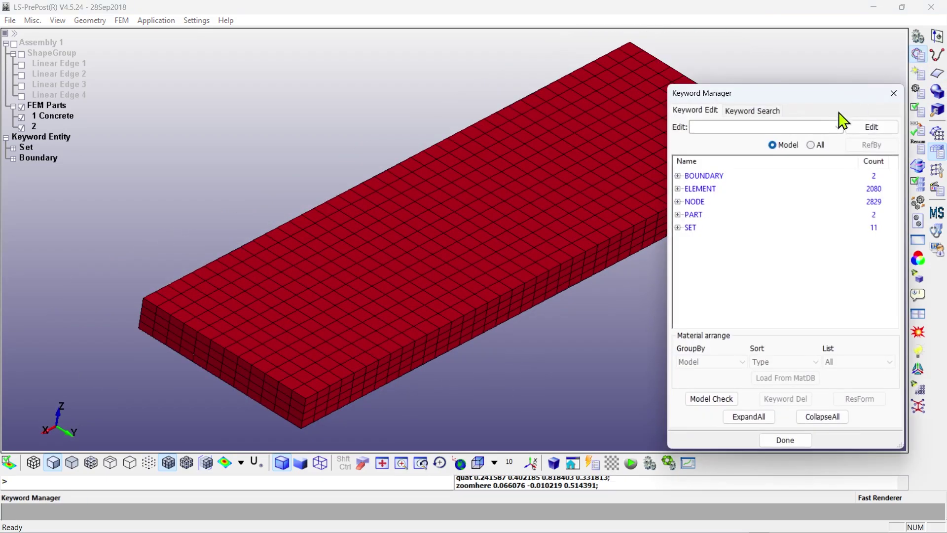
left_click(811, 145)
left_click_drag(894, 200, 894, 207)
left_click(703, 241)
left_click(678, 241)
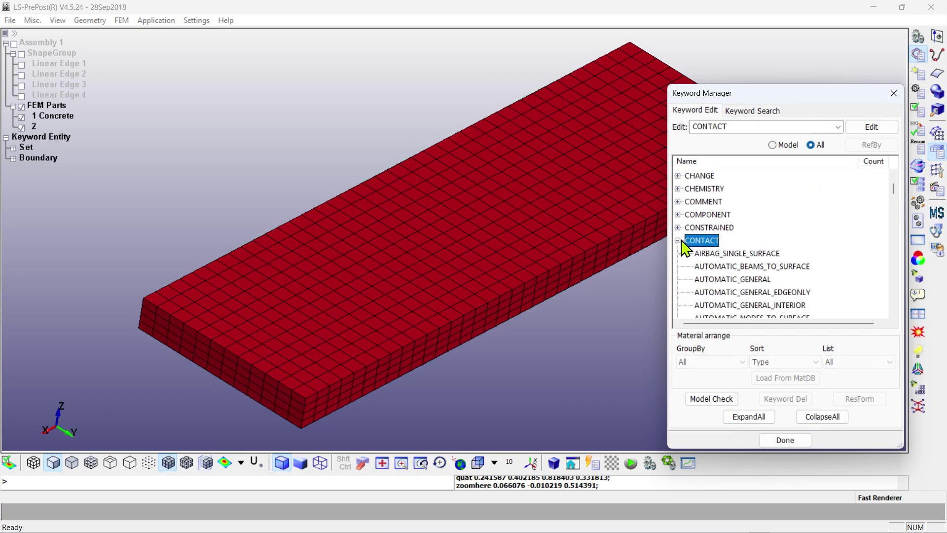
scroll(897, 196, "down", 1)
left_click_drag(895, 190, 857, 262)
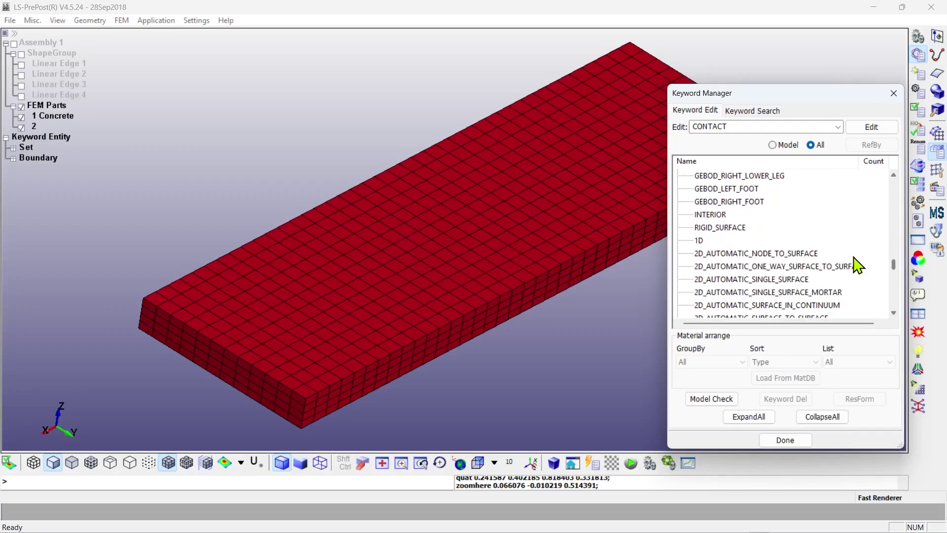
double_click(699, 242)
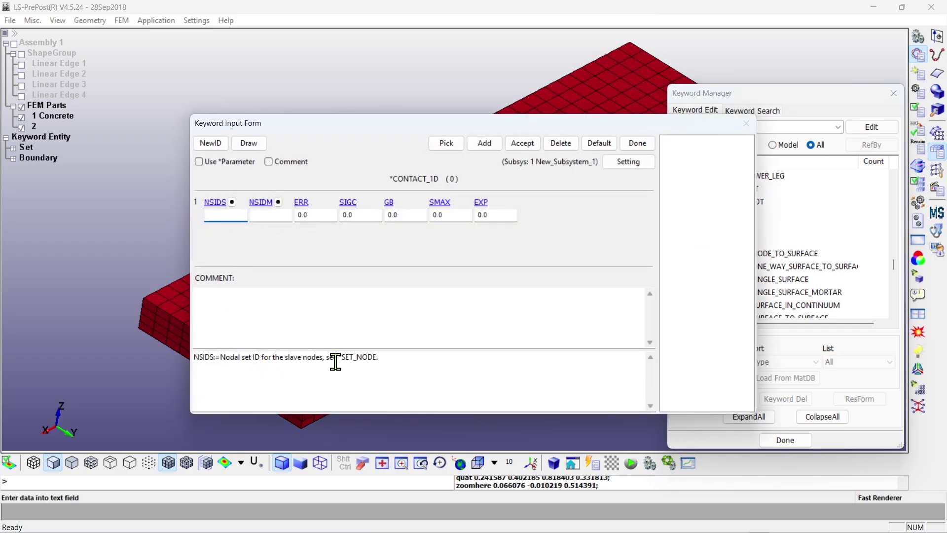
Fill the *CONTACT_1D card with ERR 0.0875, SIGC 5000, GB 1e5, SMAX 0.001 and EXP 0.001.
left_click(273, 215)
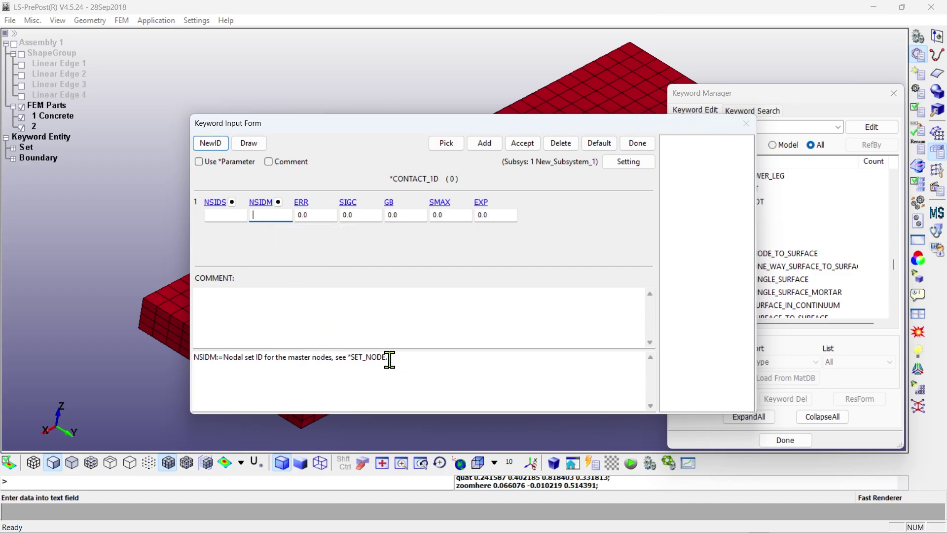
left_click(315, 216)
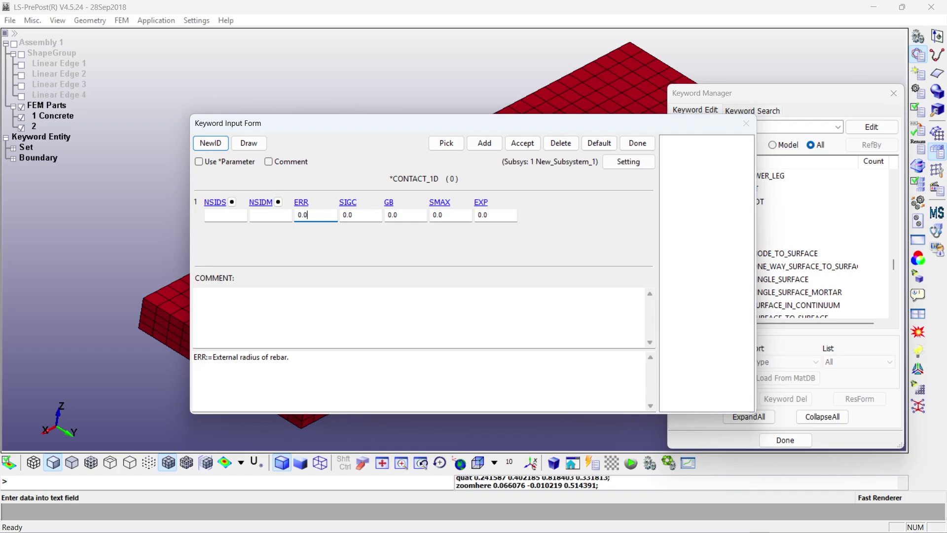
left_click(362, 215)
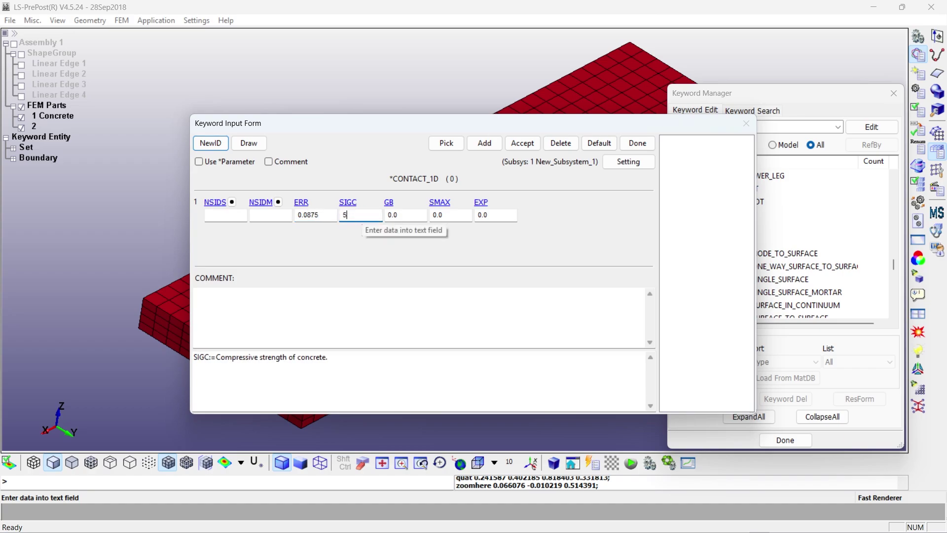
left_click(397, 215)
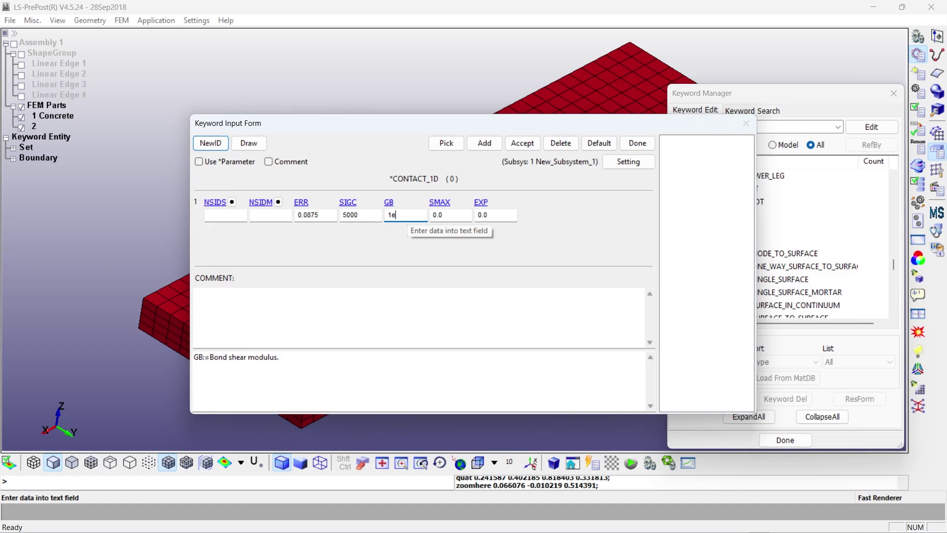
left_click(456, 215)
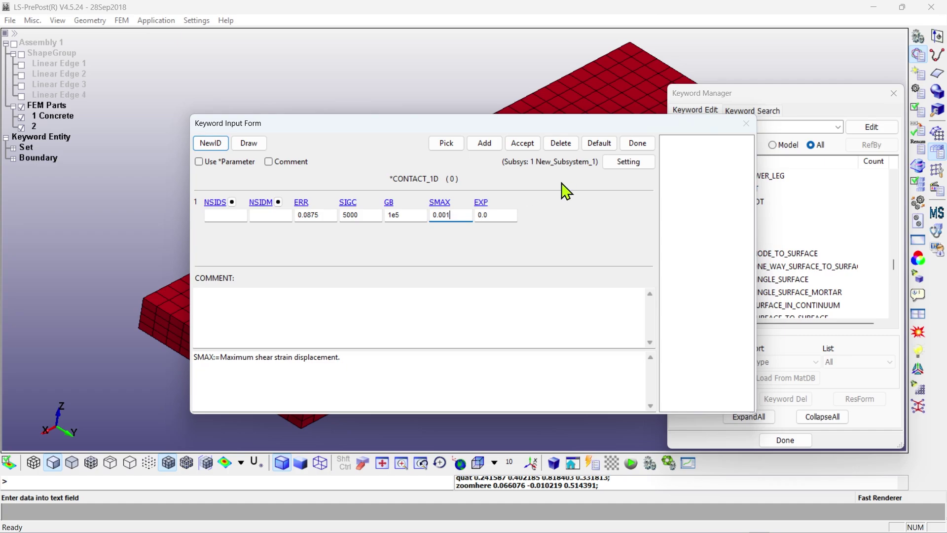
left_click(505, 214)
type("0.001")
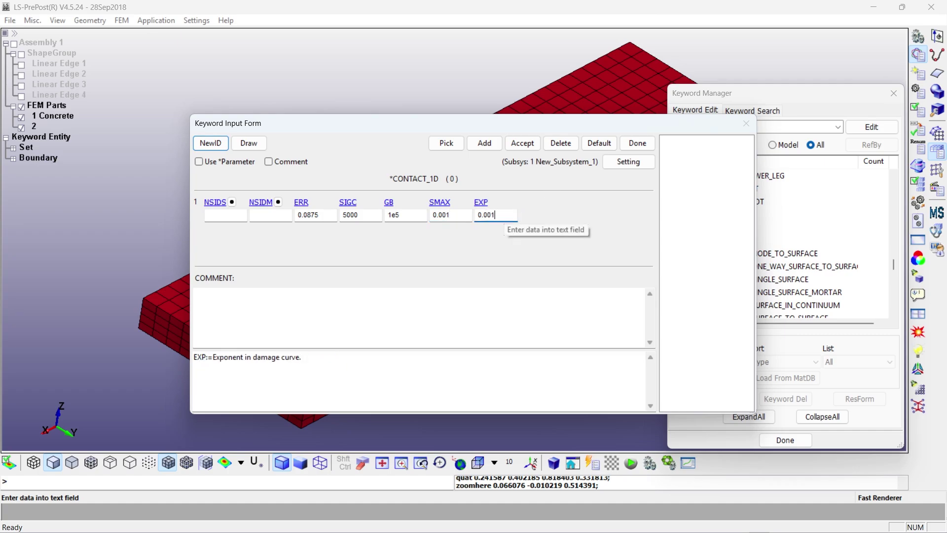
Store the first 1D contact card with NSIDS r1 and NSIDM c1.
left_click(232, 202)
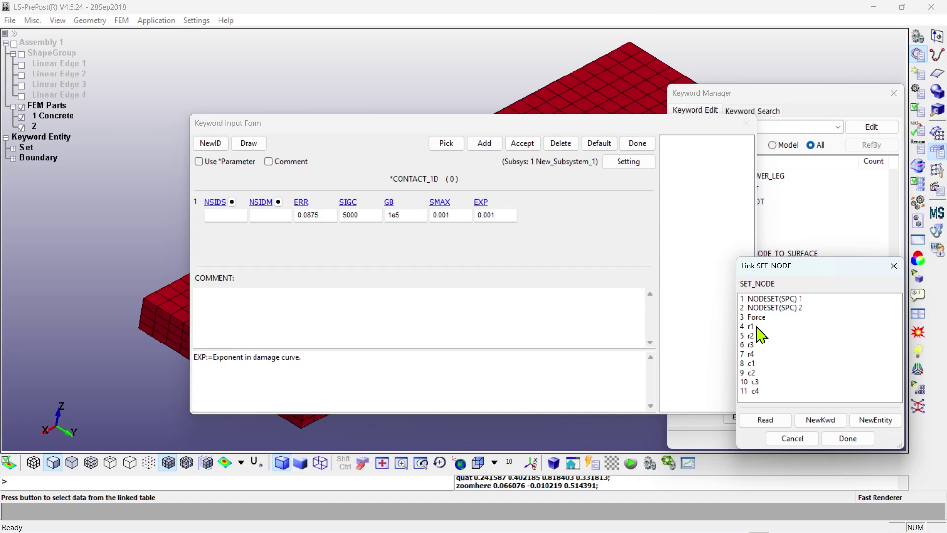
double_click(758, 328)
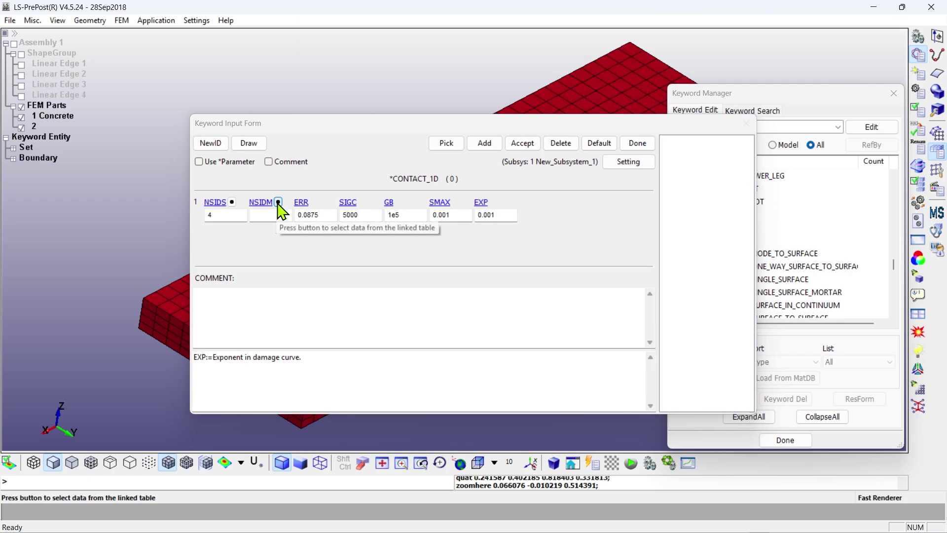
left_click(278, 202)
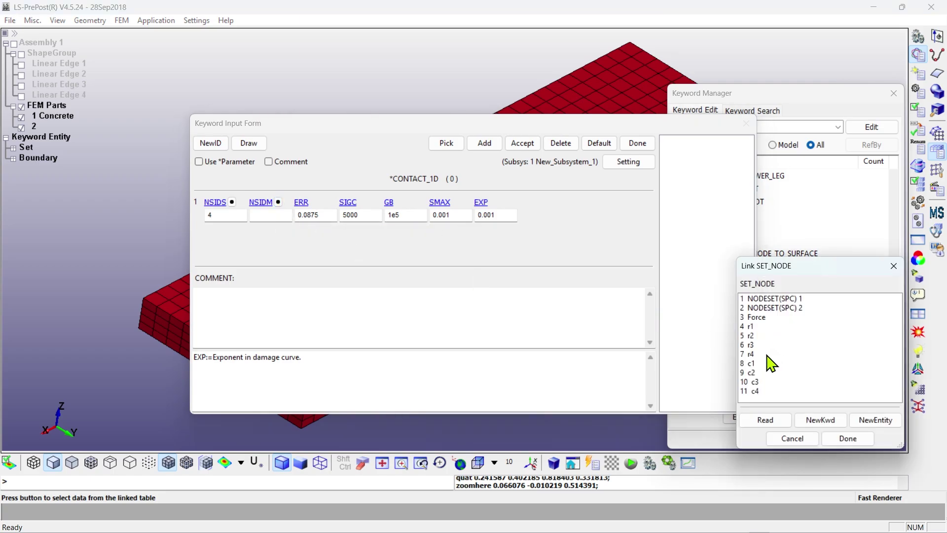
double_click(752, 363)
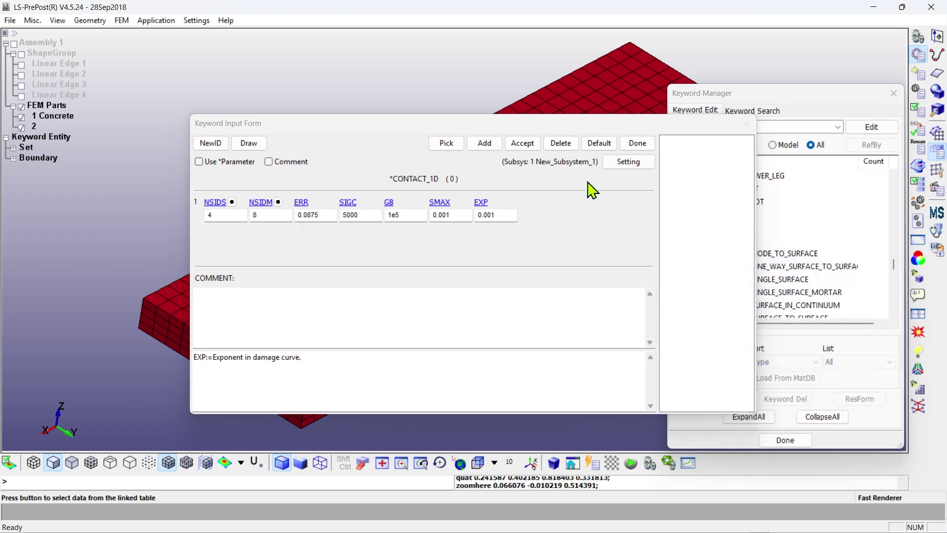
left_click(523, 148)
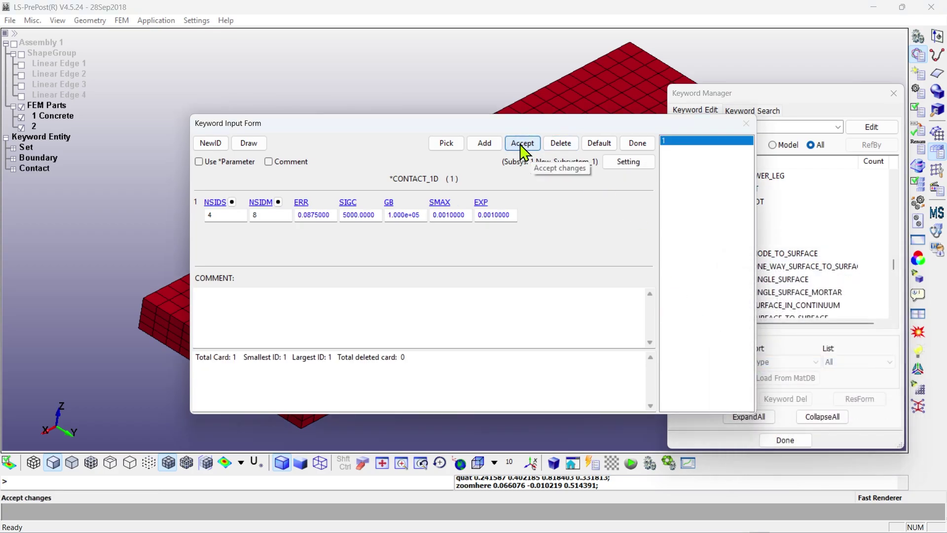
Add contact card 2 pairing NSIDS r2 with NSIDM c2.
left_click(212, 146)
left_click(232, 203)
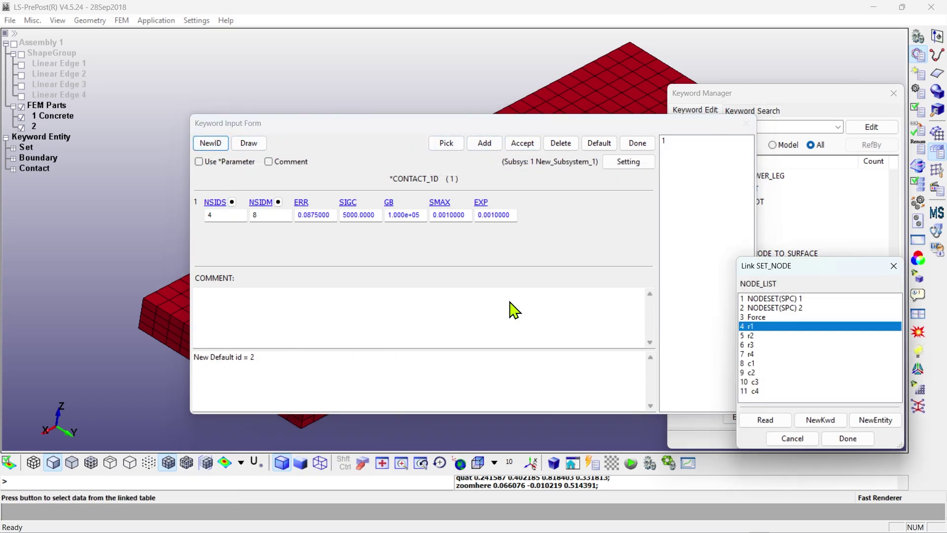
double_click(760, 338)
left_click(279, 203)
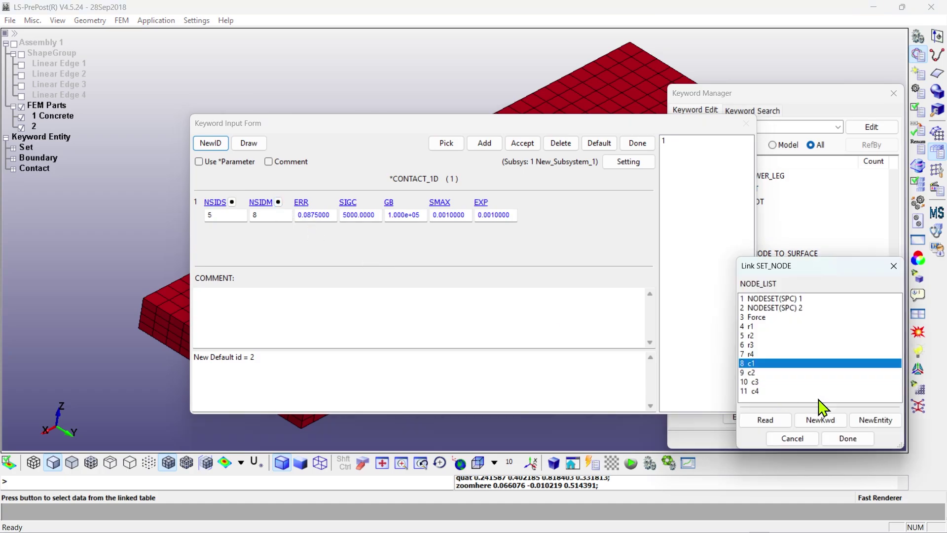
double_click(755, 372)
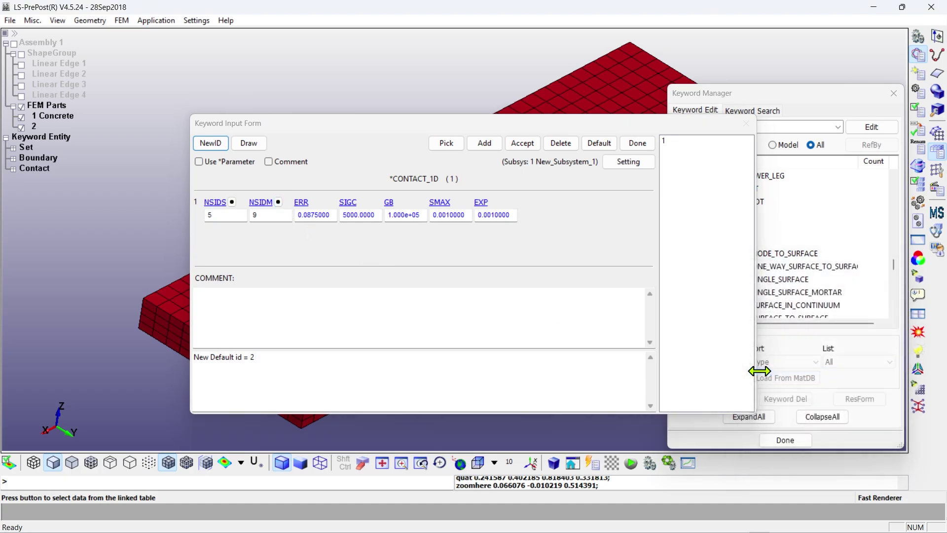
left_click(524, 147)
Add contact card 3 pairing NSIDS r3 with NSIDM c3.
left_click(212, 148)
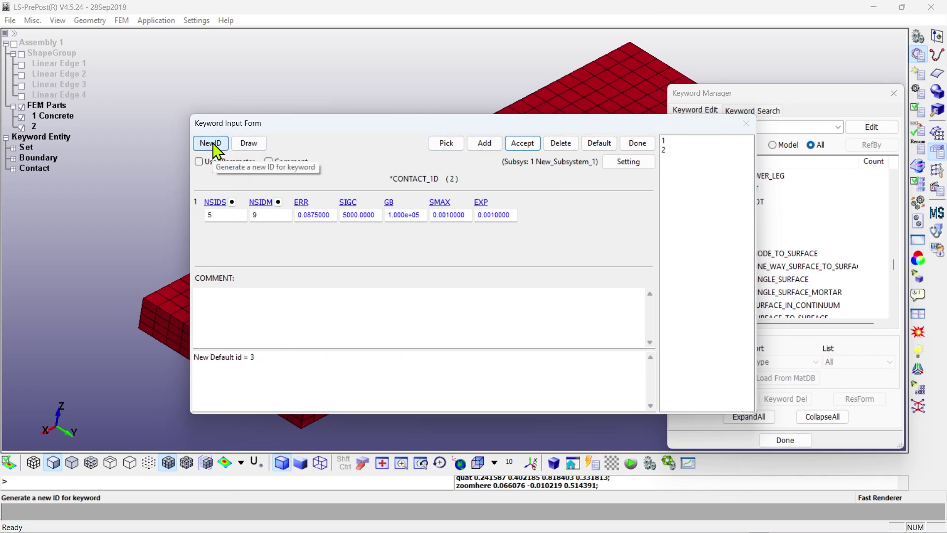
left_click(232, 203)
double_click(758, 345)
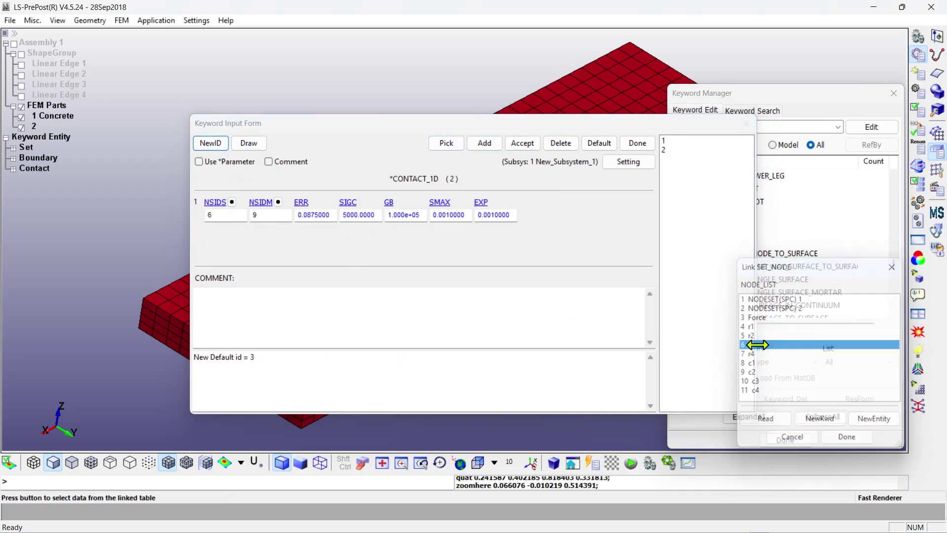
left_click(276, 203)
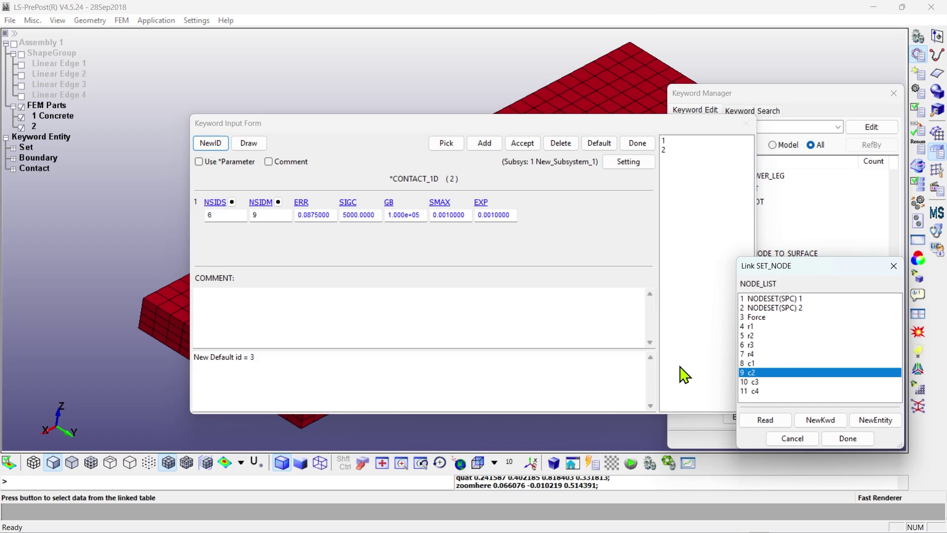
double_click(764, 382)
left_click(521, 146)
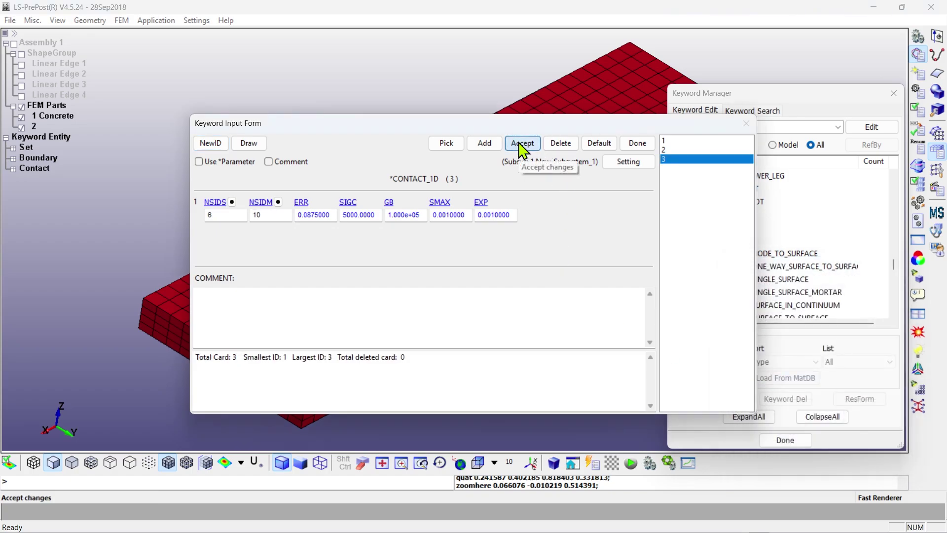
Add contact card 4 pairing NSIDS r4 with NSIDM c4, then close the form and collapse the keyword tree.
left_click(211, 144)
left_click(232, 203)
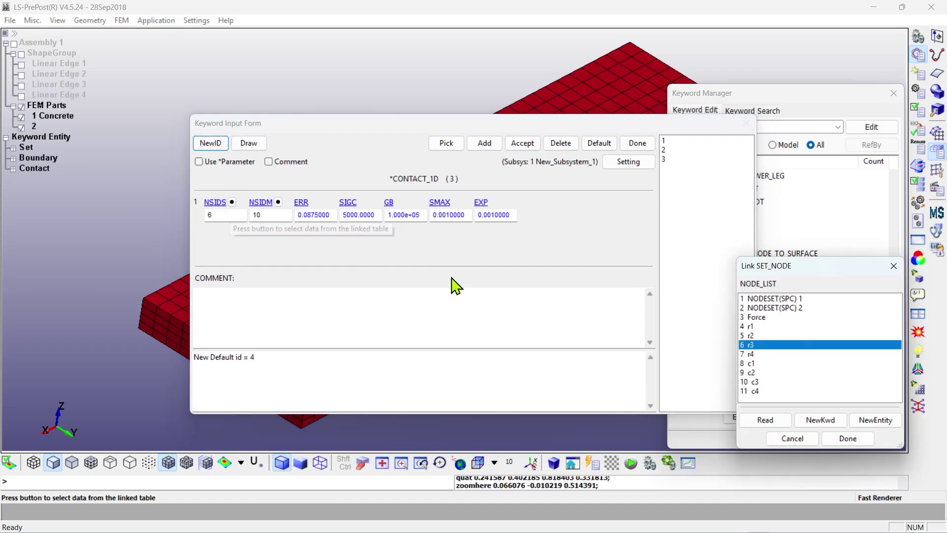
double_click(764, 354)
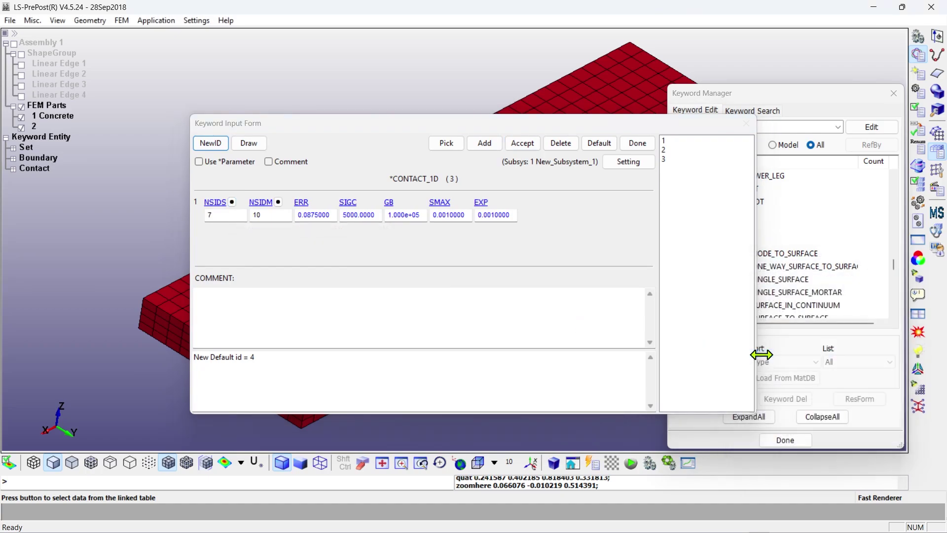
left_click(278, 203)
double_click(761, 392)
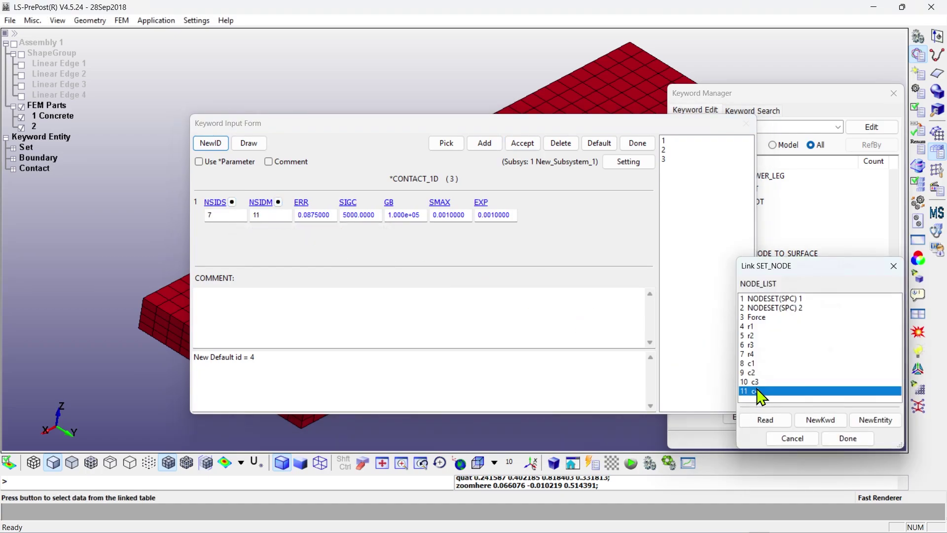
left_click(519, 145)
left_click(637, 146)
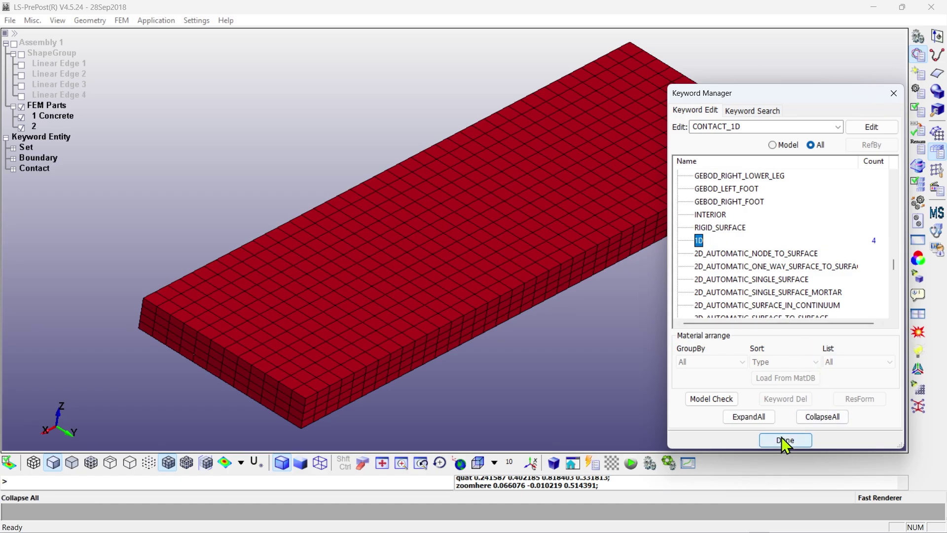
left_click(822, 417)
Open the *DEFINE_CURVE_(TITLE) form from the DEFINE category in the Keyword Manager.
scroll(897, 300, "up", 1)
left_click_drag(897, 300, 897, 219)
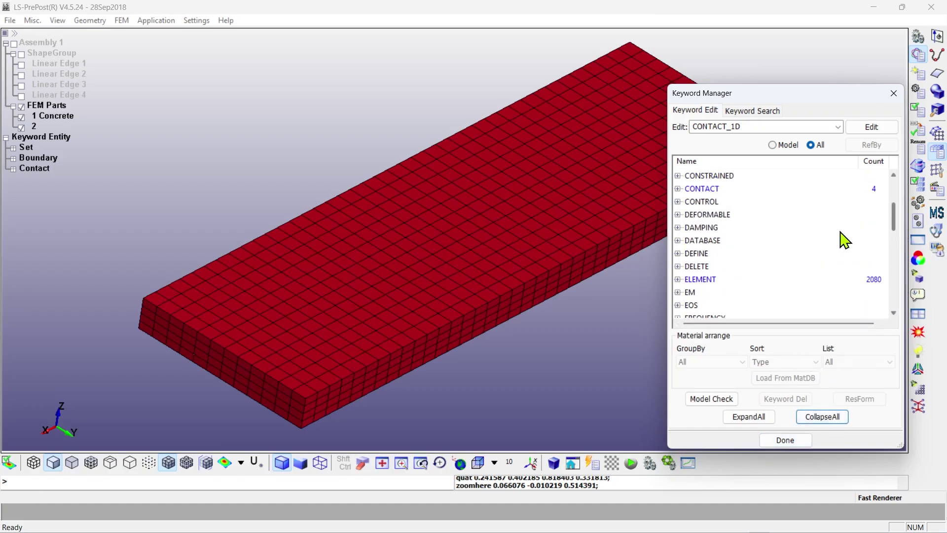
left_click(678, 254)
scroll(731, 270, "down", 8)
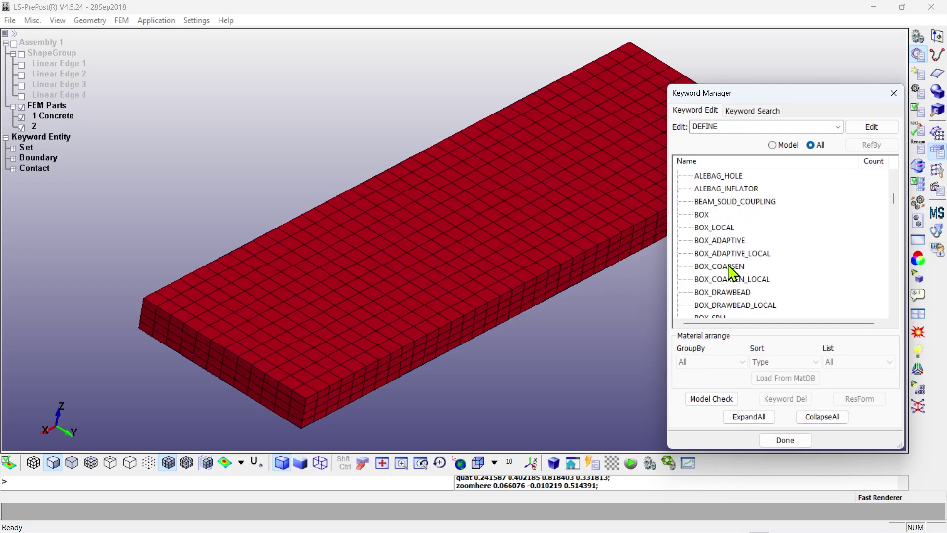
double_click(706, 292)
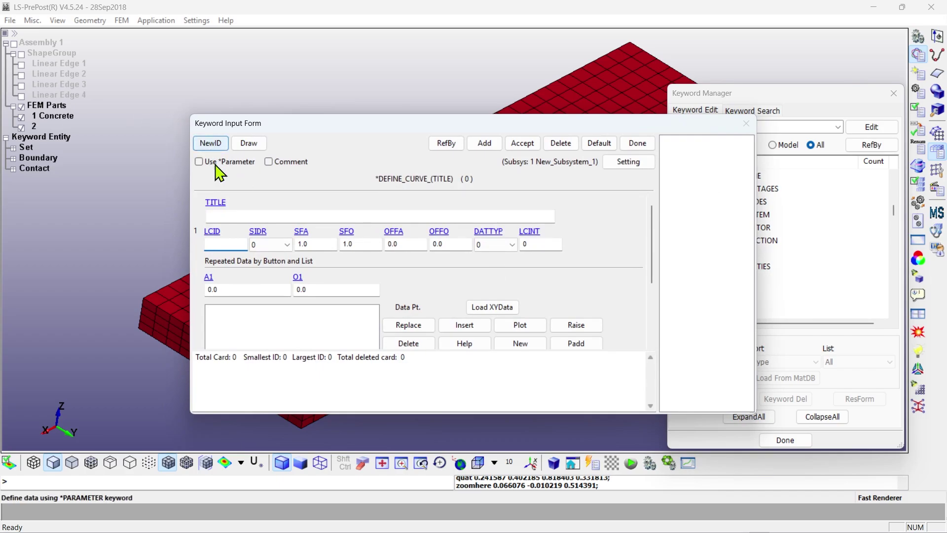
Create curve 1 titled Force Curve with points (0,0), (0.1,-5) and (1.0,-5).
left_click(238, 216)
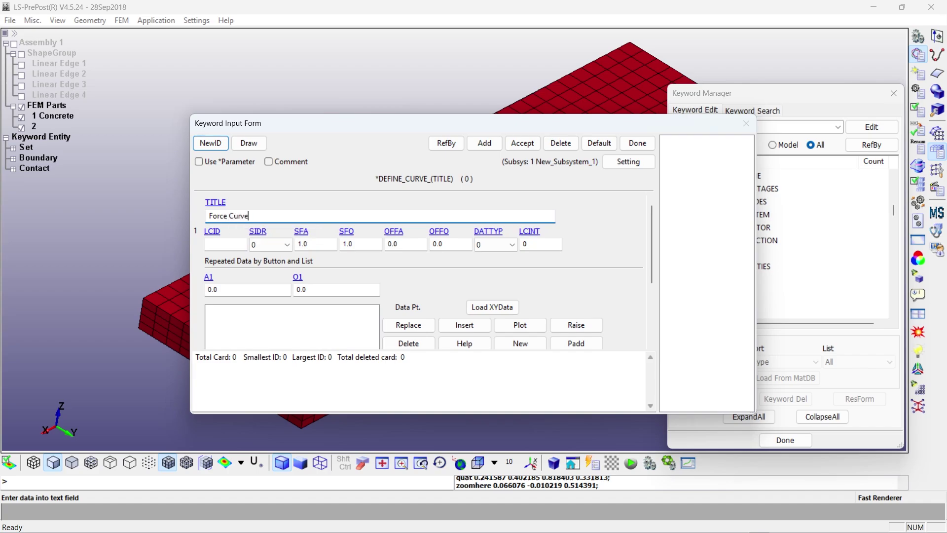
left_click(210, 144)
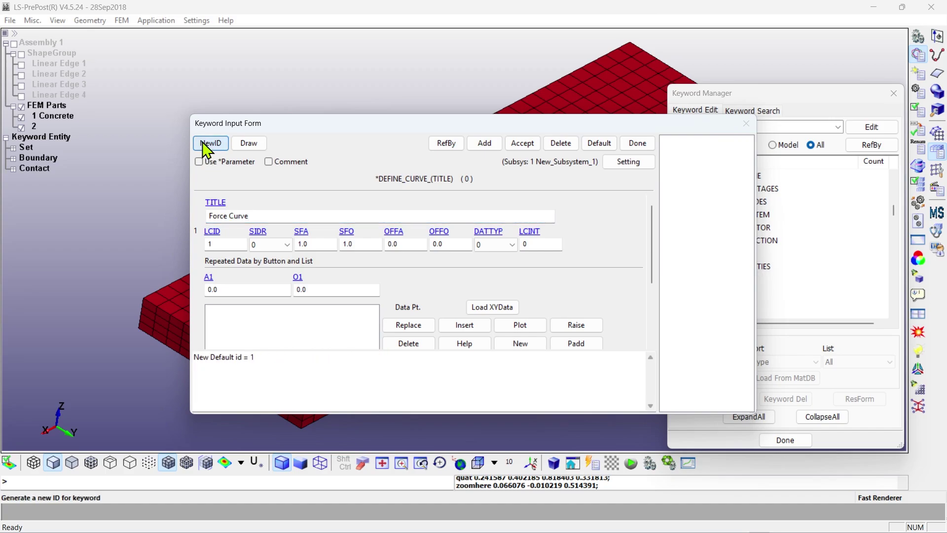
left_click(461, 326)
left_click(237, 287)
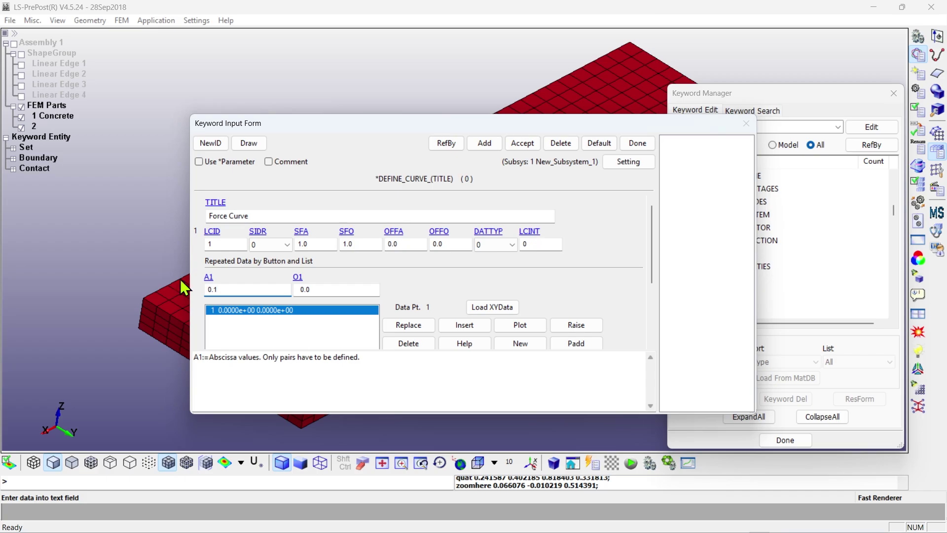
left_click(299, 290)
type("-5")
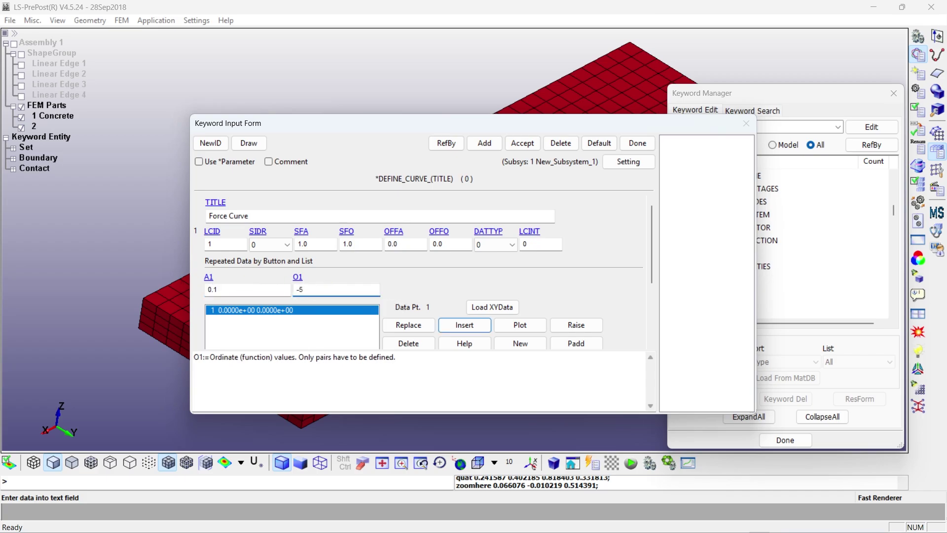
left_click(463, 325)
left_click(227, 288)
left_click_drag(228, 288, 190, 288)
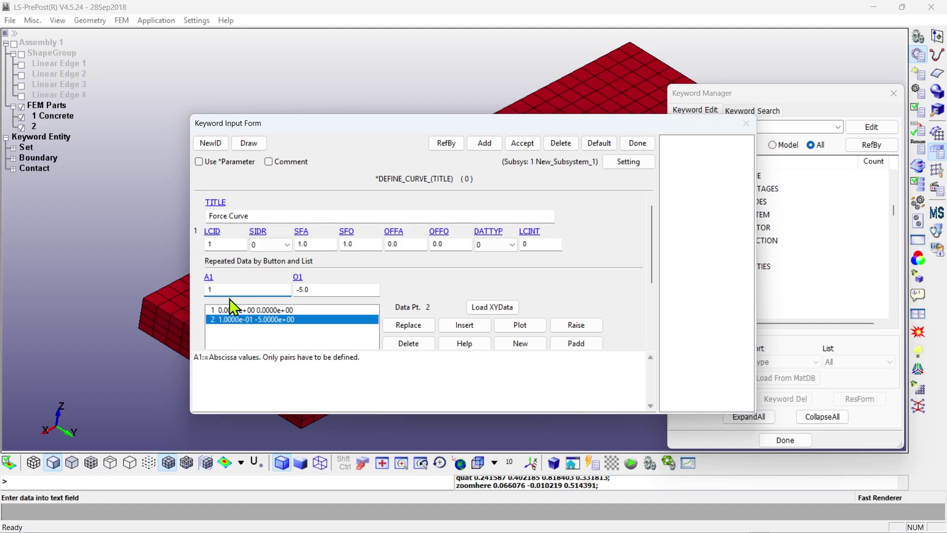
left_click(313, 290)
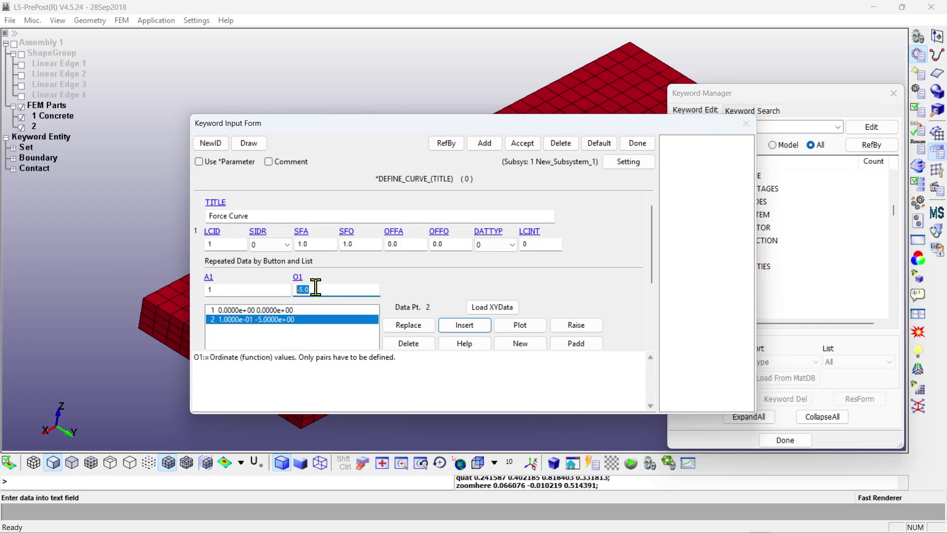
left_click(467, 328)
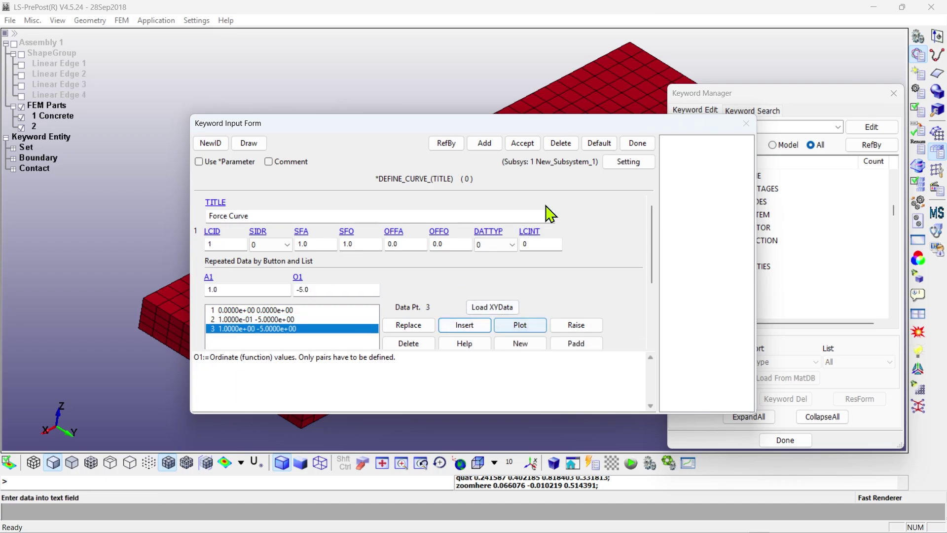
Accept the Force Curve, check its plot, and close the curve form.
left_click(522, 144)
left_click(520, 325)
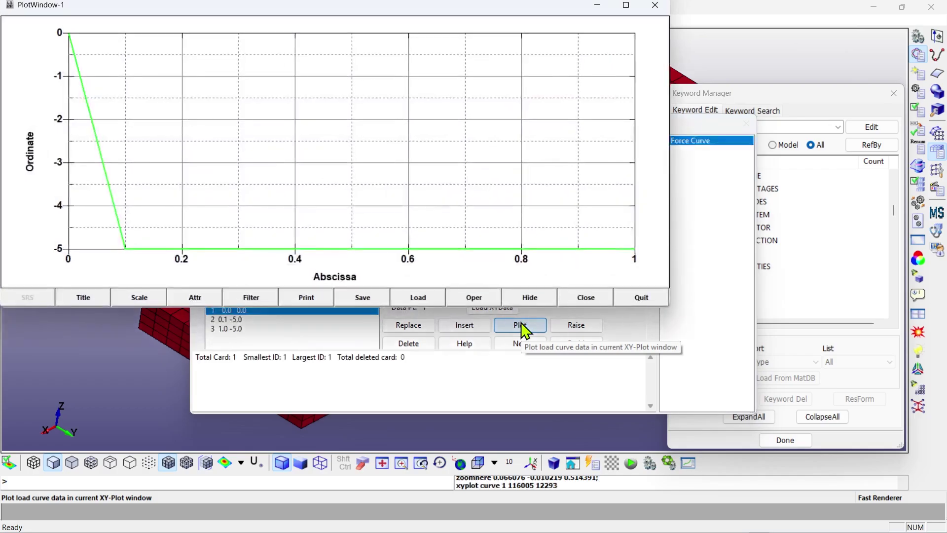
left_click(641, 298)
left_click(637, 144)
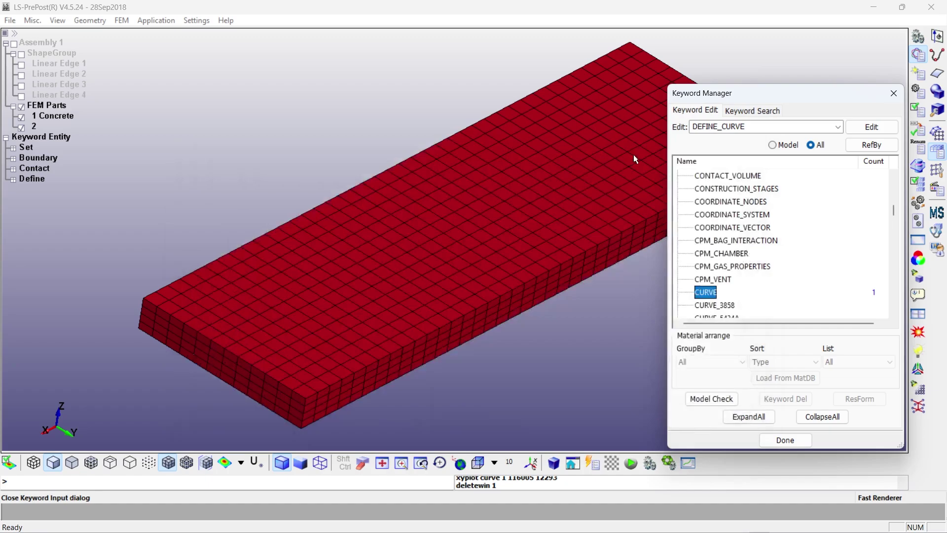
Collapse the keyword tree, expand BOUNDARY and open the PRESCRIBED_MOTION_SET card form.
left_click(830, 415)
left_click_drag(894, 291, 896, 194)
left_click(678, 201)
scroll(699, 239, "down", 5)
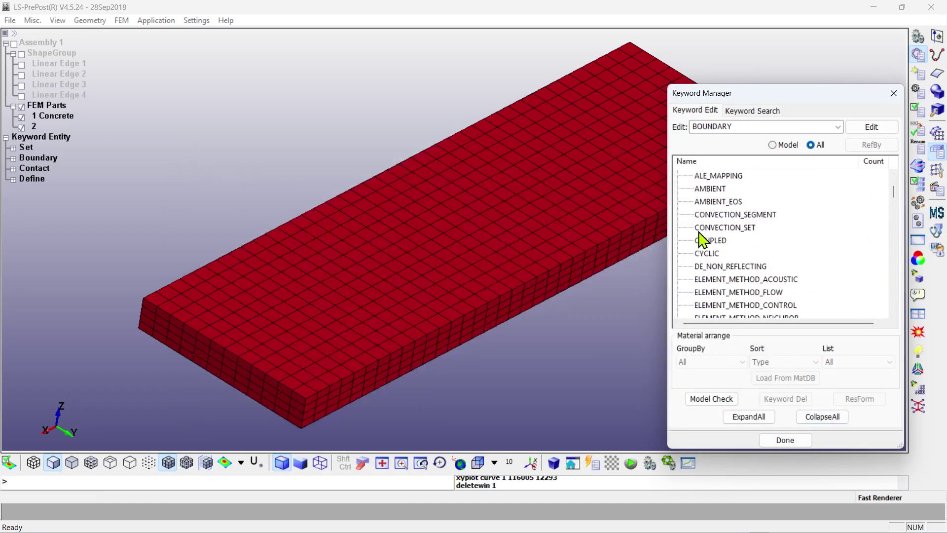
scroll(703, 241, "down", 4)
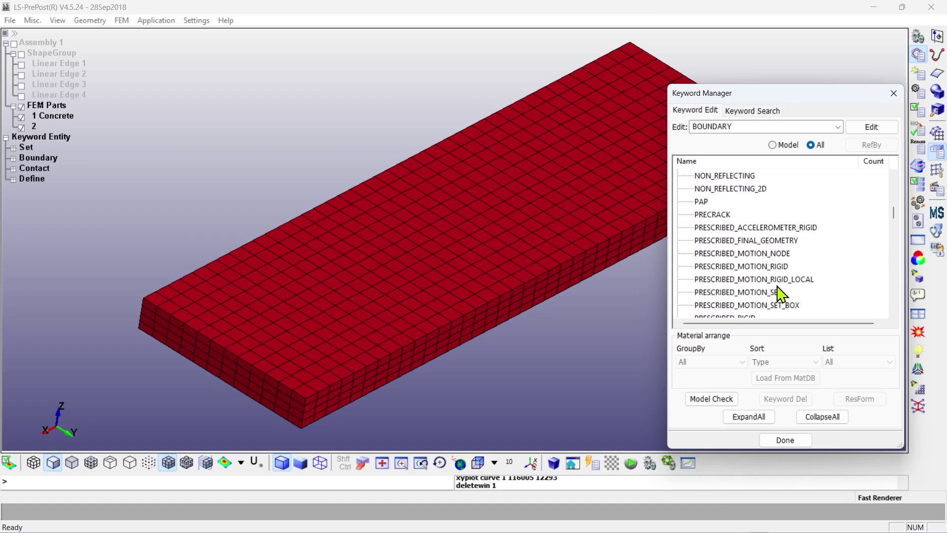
left_click(706, 294)
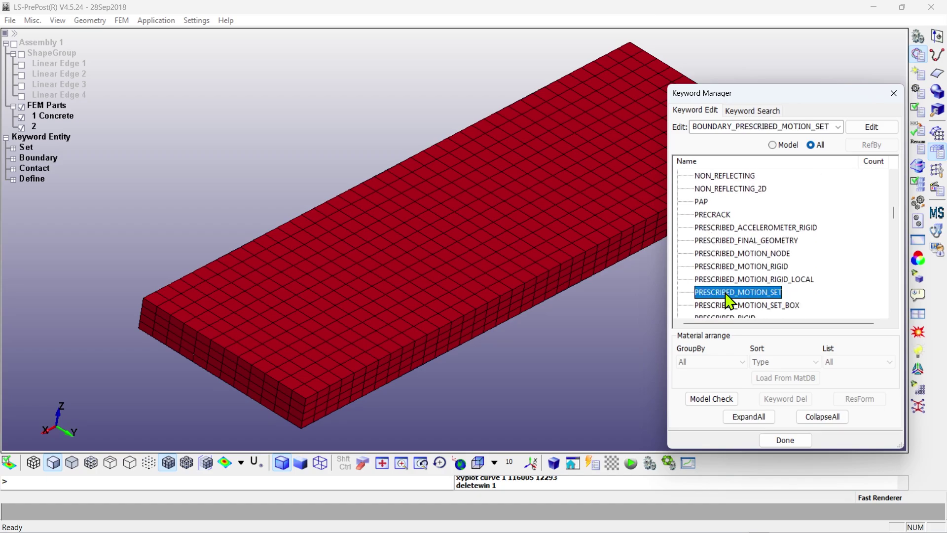
double_click(743, 296)
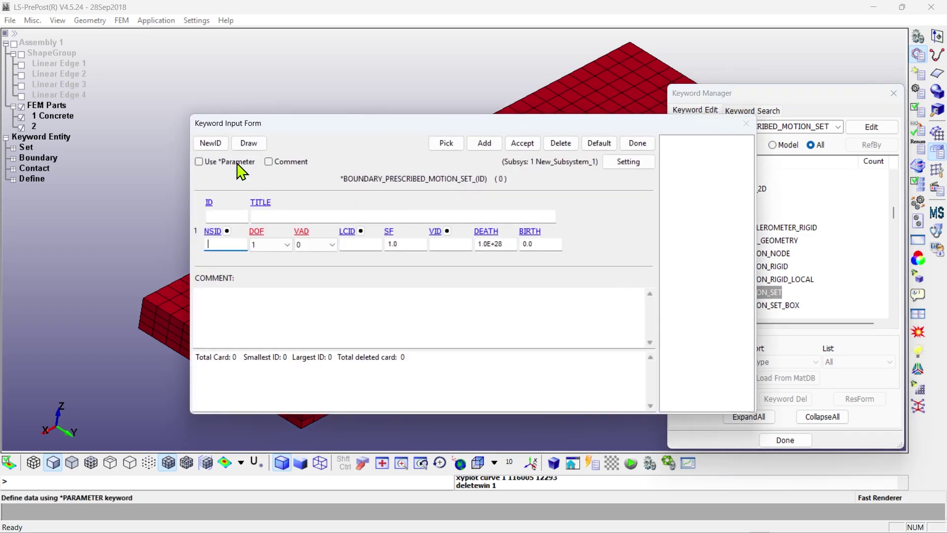
Start a new card on node set 3 (Force) with z-translation DOF 3 and velocity VAD 0.
left_click(210, 144)
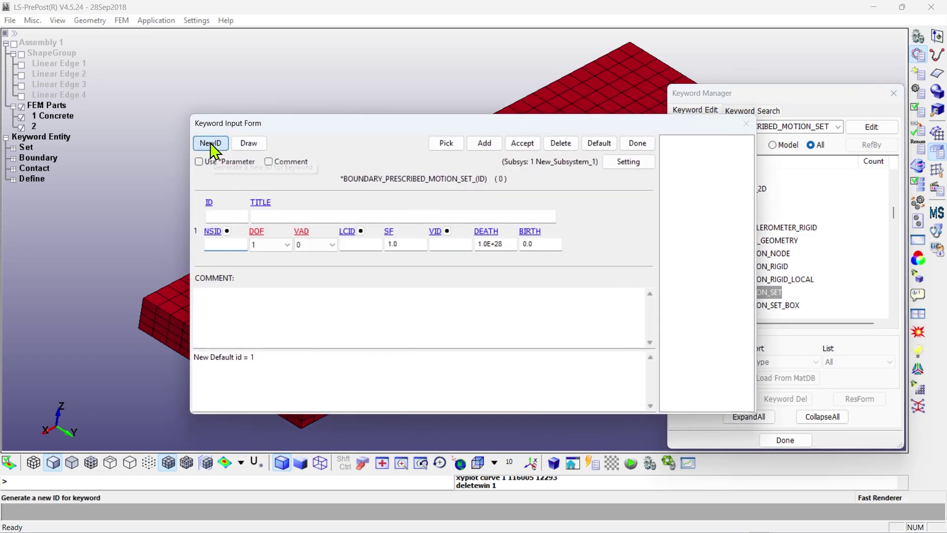
left_click(223, 232)
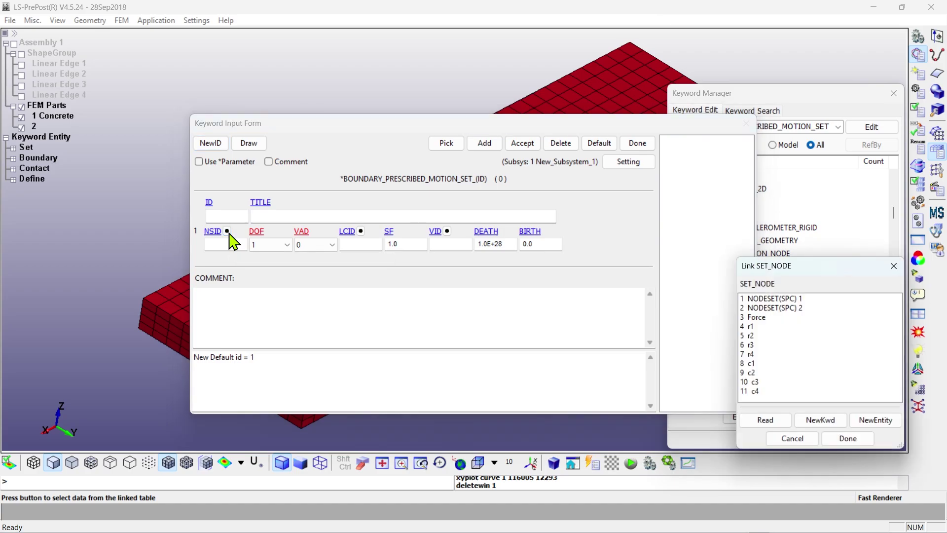
left_click(768, 319)
left_click(847, 438)
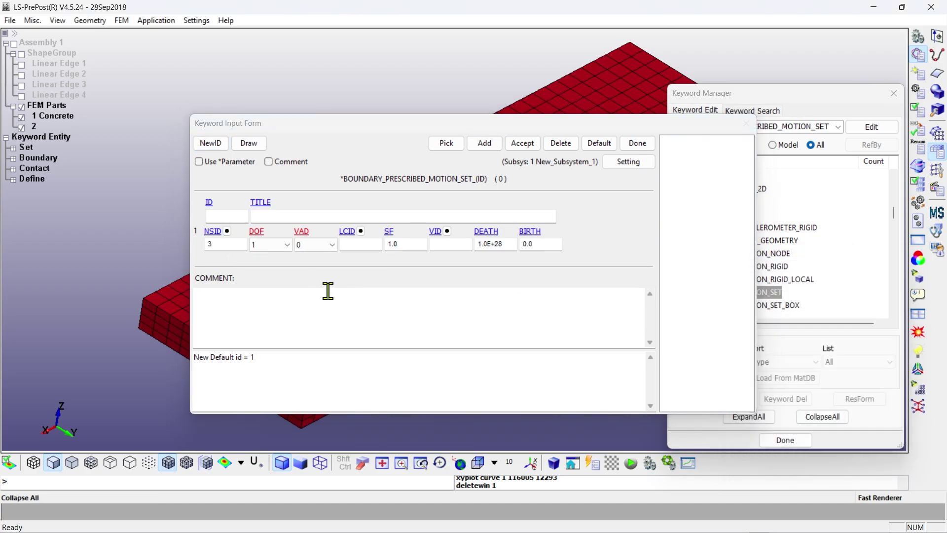
left_click(278, 245)
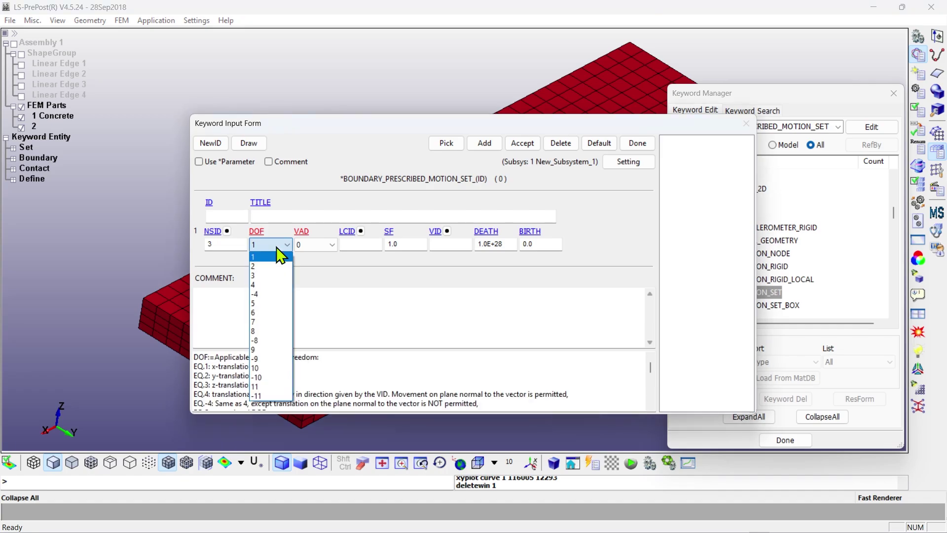
left_click(274, 276)
left_click_drag(278, 385, 230, 385)
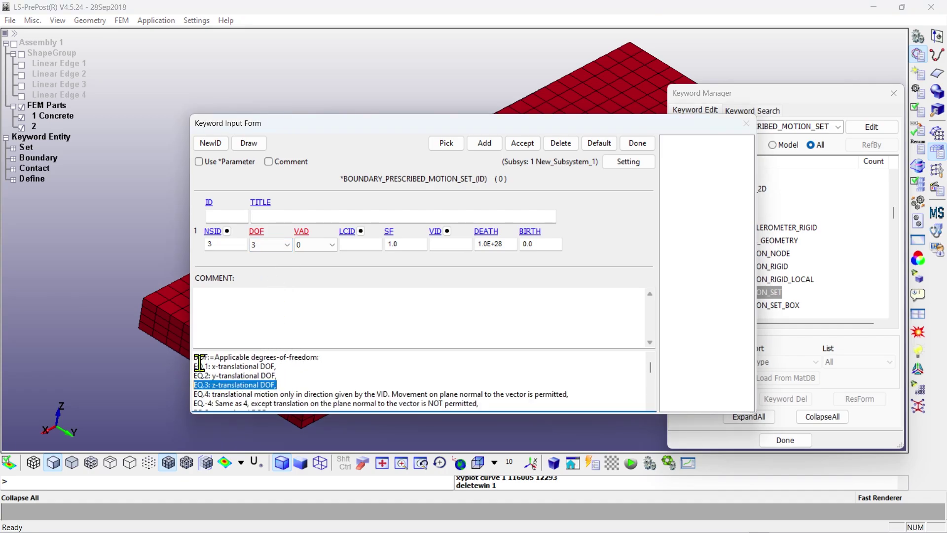
left_click(318, 244)
left_click(318, 244)
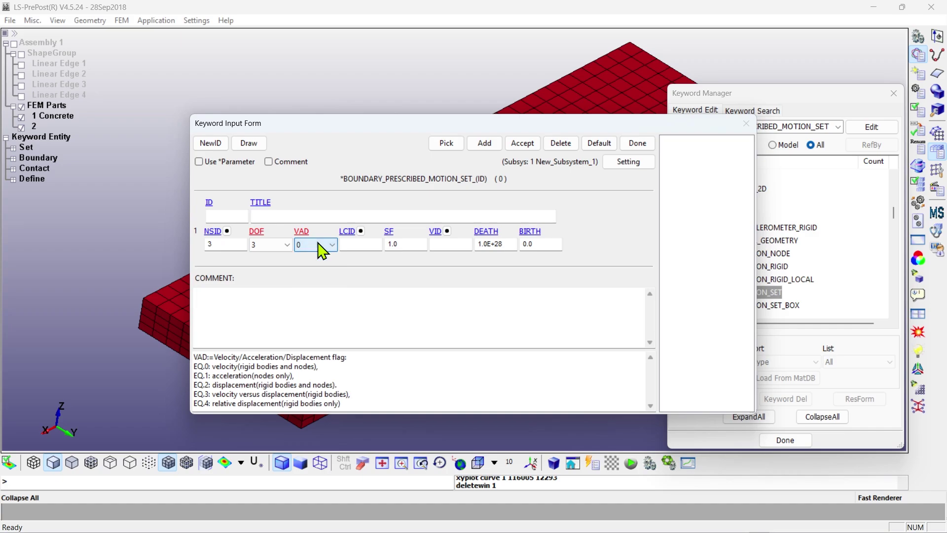
left_click_drag(323, 368, 191, 367)
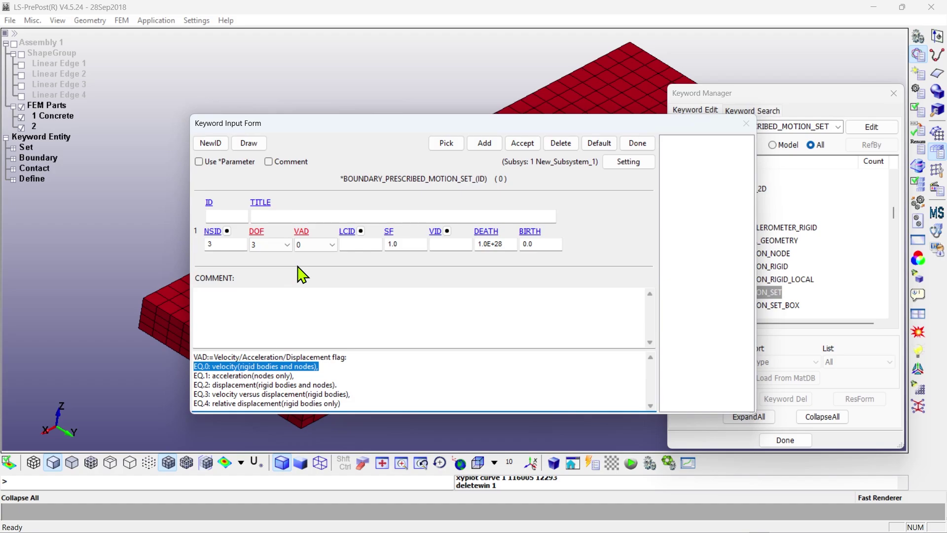
Link load curve 1 (Force Curve), accept the card, and close the form.
left_click(358, 232)
double_click(768, 300)
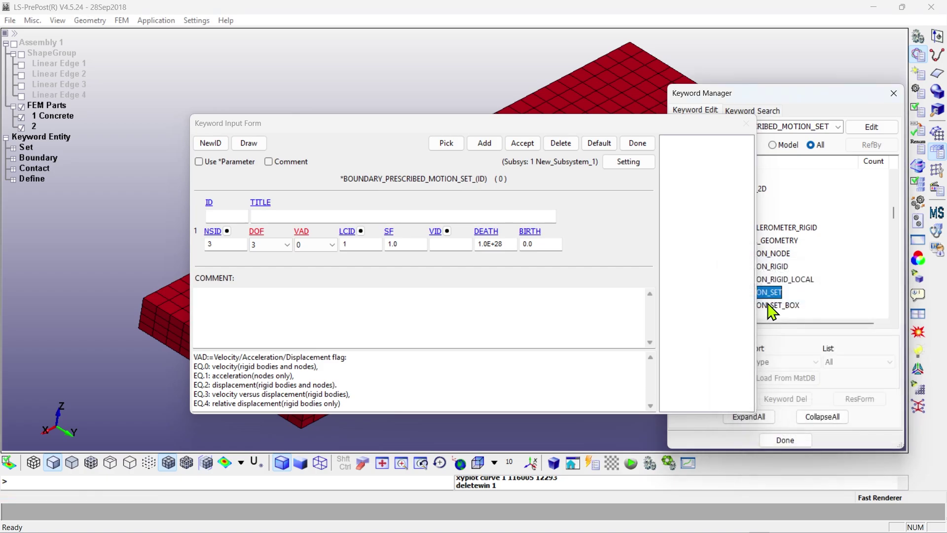
left_click(519, 150)
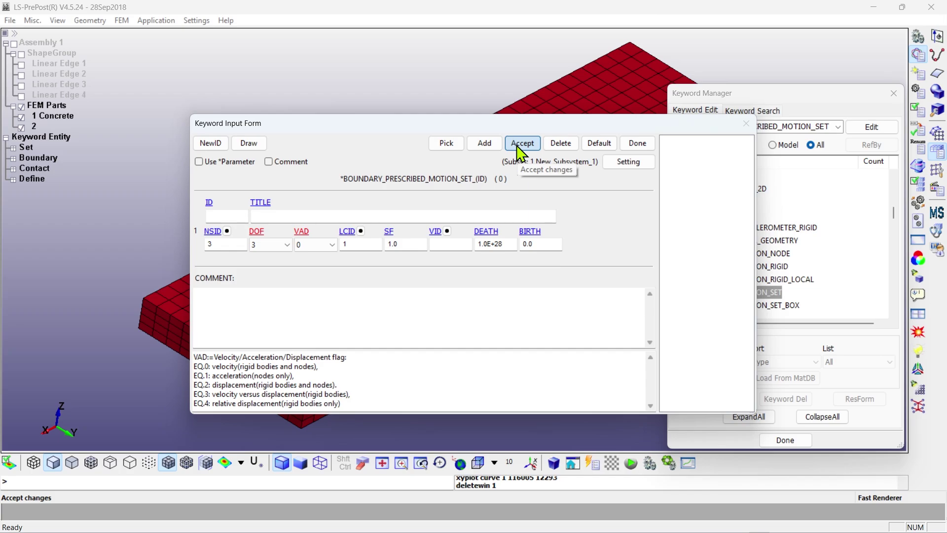
left_click(521, 144)
left_click(630, 145)
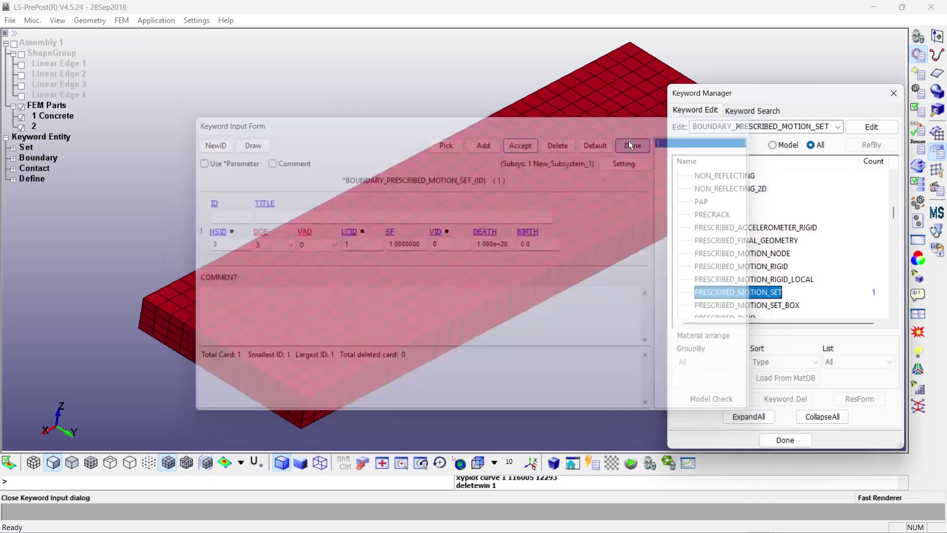
left_click(823, 416)
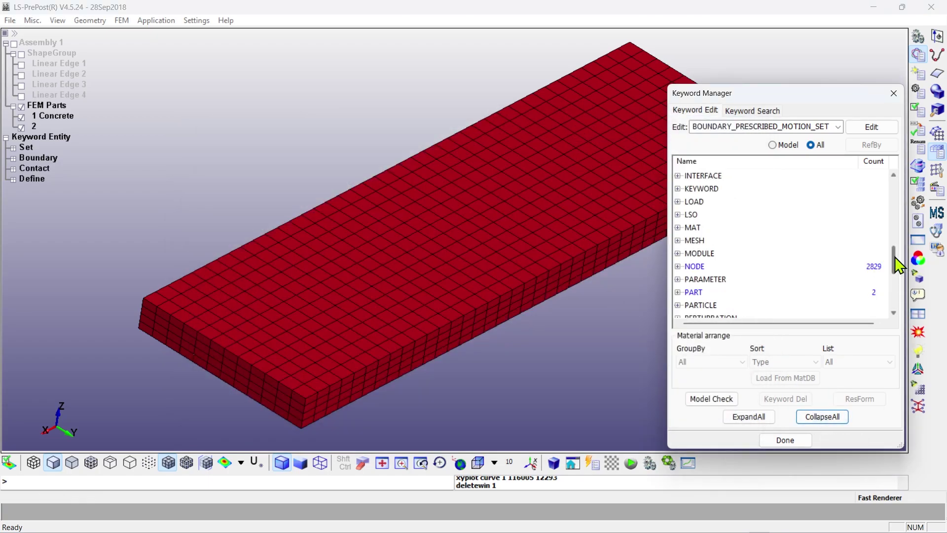
Open a new SECTION_BEAM card with ID 1, title beam and Hughes-Liu formulation 1.
left_click_drag(899, 265, 903, 285)
left_click(679, 239)
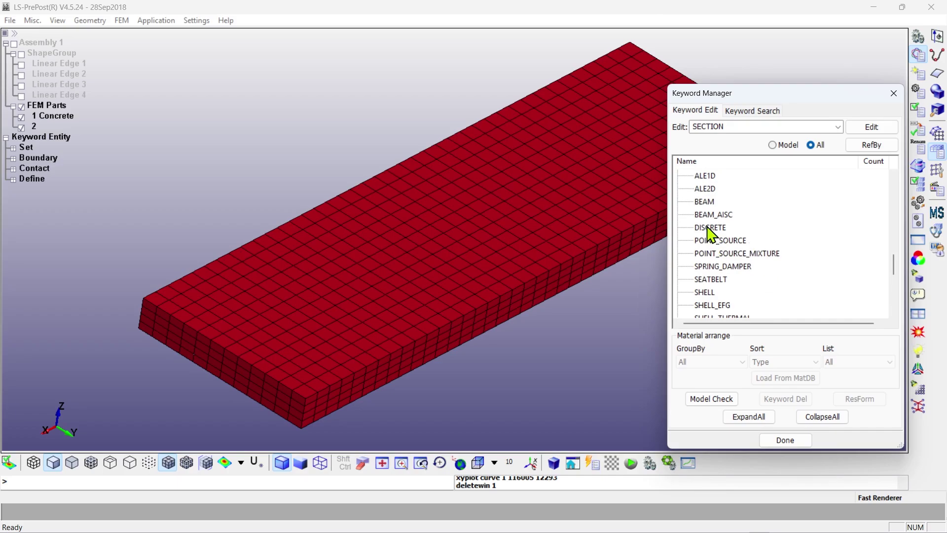
double_click(705, 201)
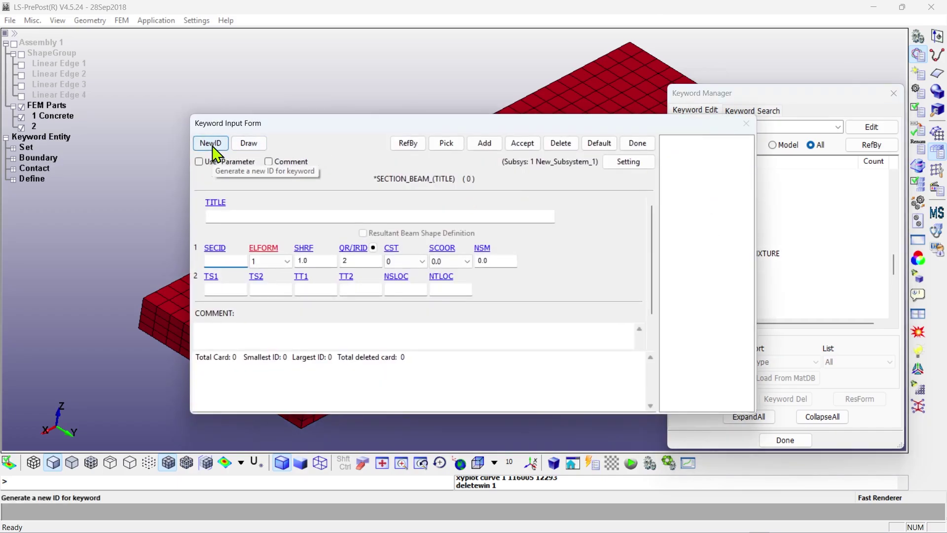
left_click(212, 146)
left_click(240, 214)
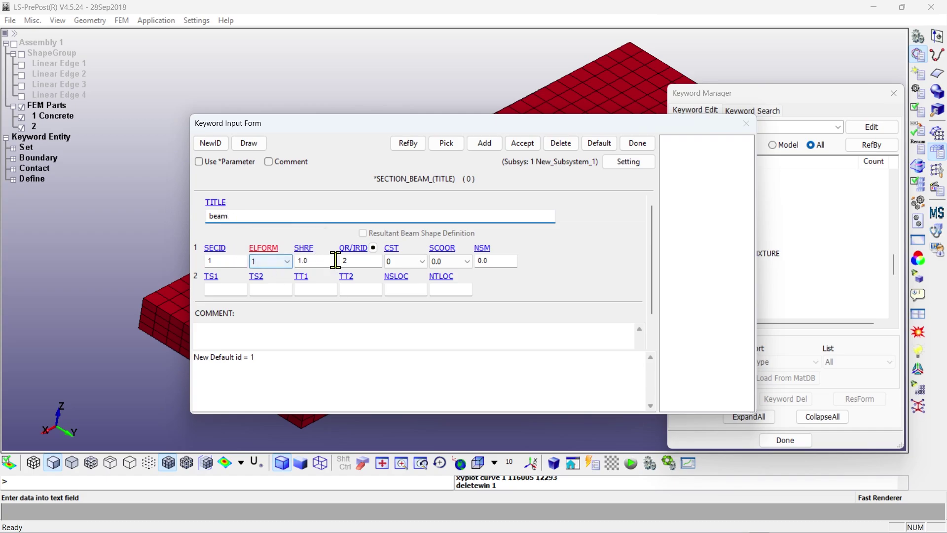
left_click(285, 261)
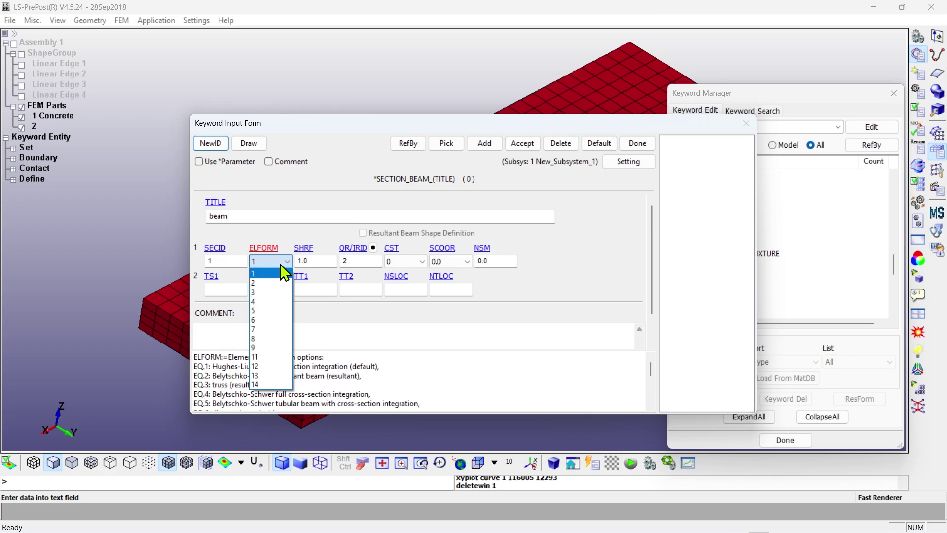
left_click(281, 270)
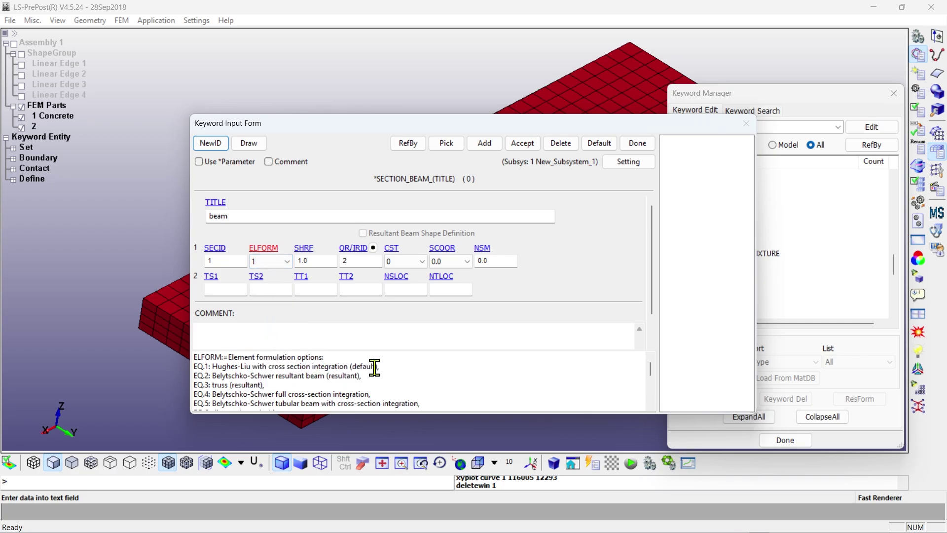
left_click_drag(380, 366, 192, 367)
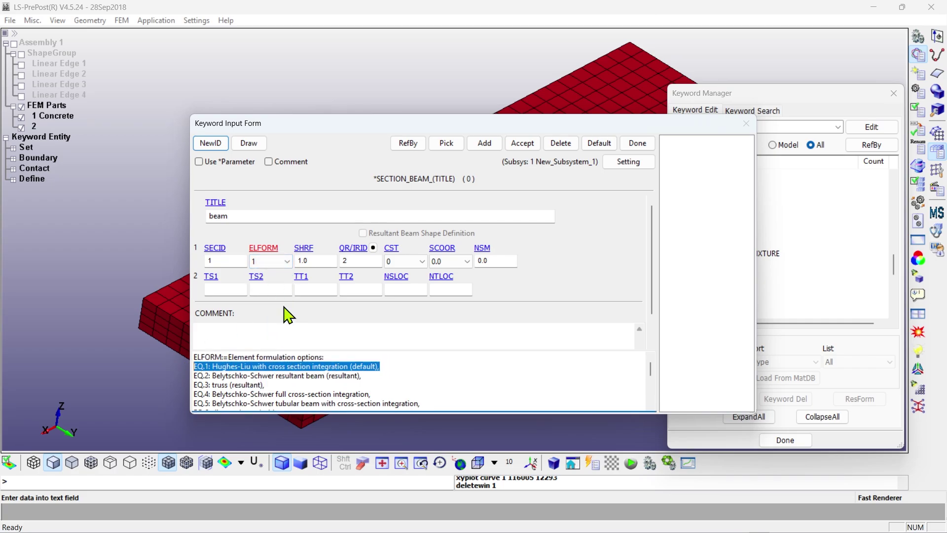
Set the beam cross-section type to tubular (CST 1).
left_click(398, 262)
left_click(401, 287)
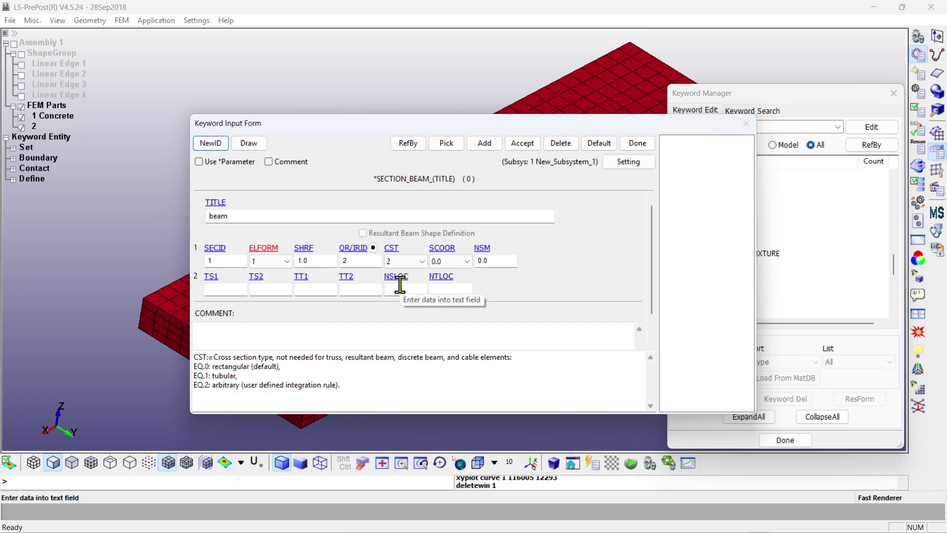
left_click(418, 261)
left_click(401, 279)
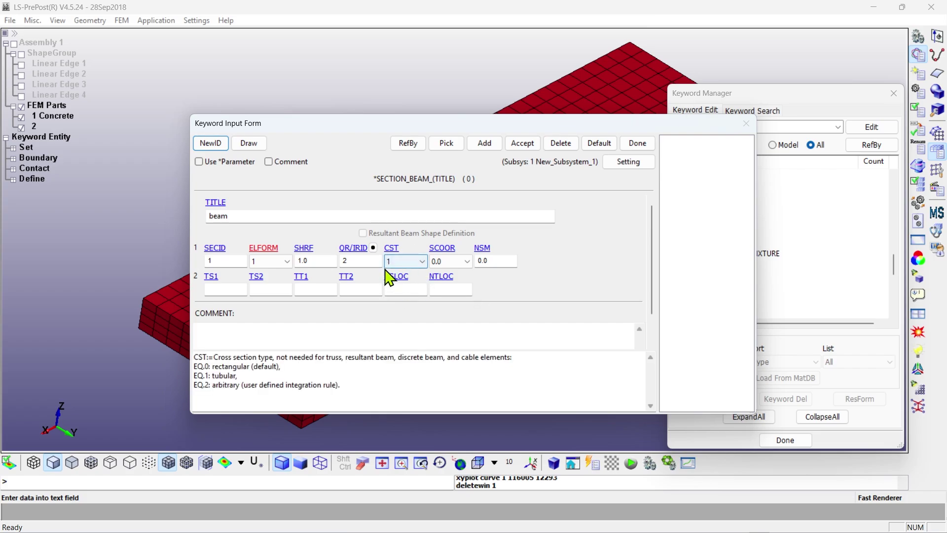
left_click_drag(239, 376, 178, 380)
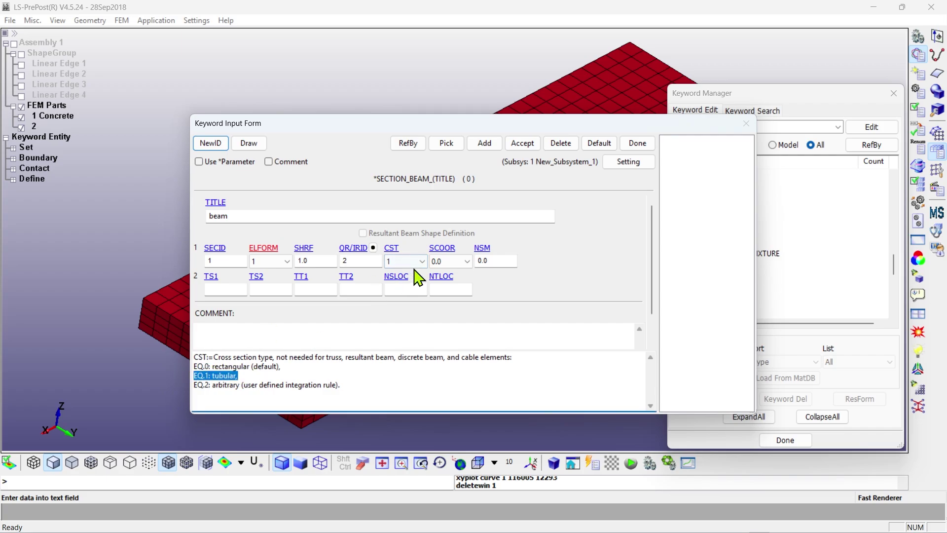
Enter outer diameters TS1/TS2 0.175 and inner diameters TT1/TT2 0, then accept the card.
left_click(235, 291)
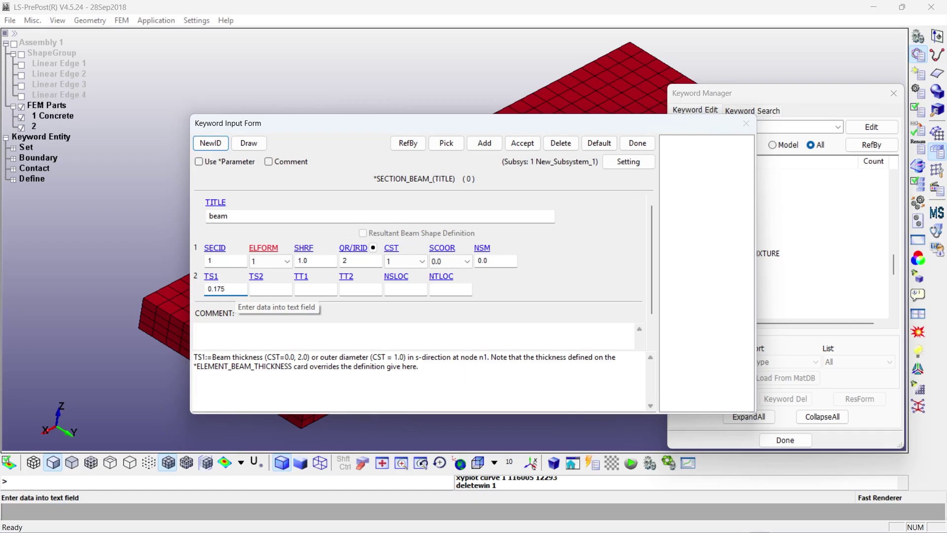
left_click(262, 288)
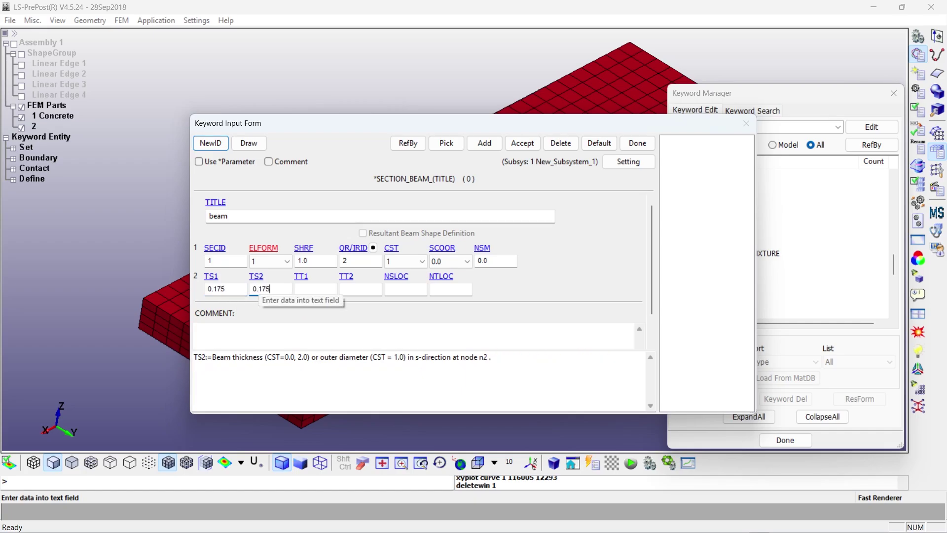
type("0.175")
left_click(324, 290)
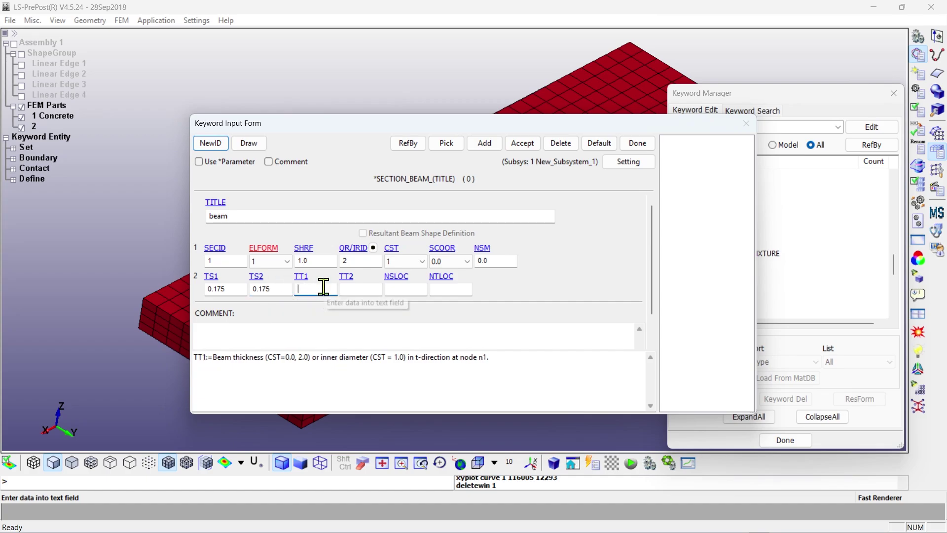
type("0")
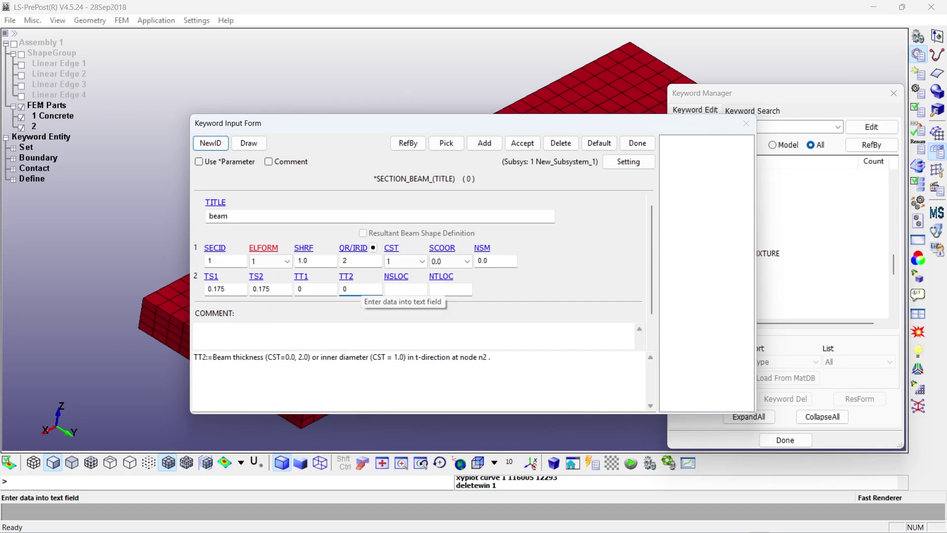
left_click(523, 144)
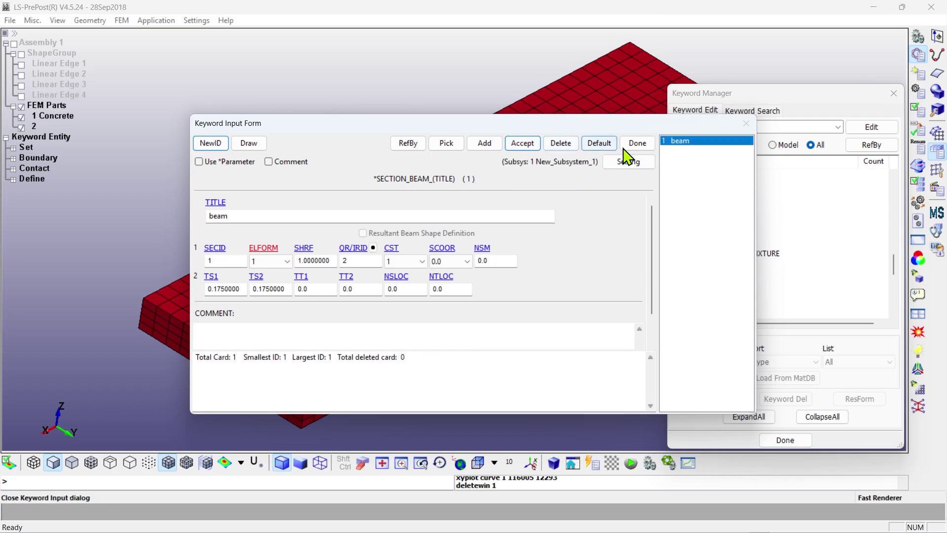
left_click(638, 143)
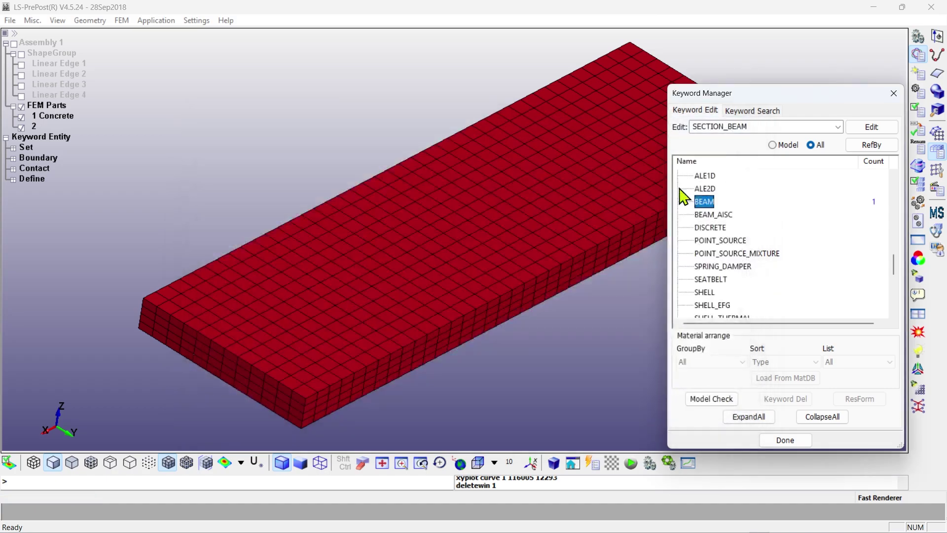
Create a SECTION_SOLID card titled solid with SECID 2 and ELFORM 1, then close it.
scroll(715, 276, "down", 1)
double_click(712, 298)
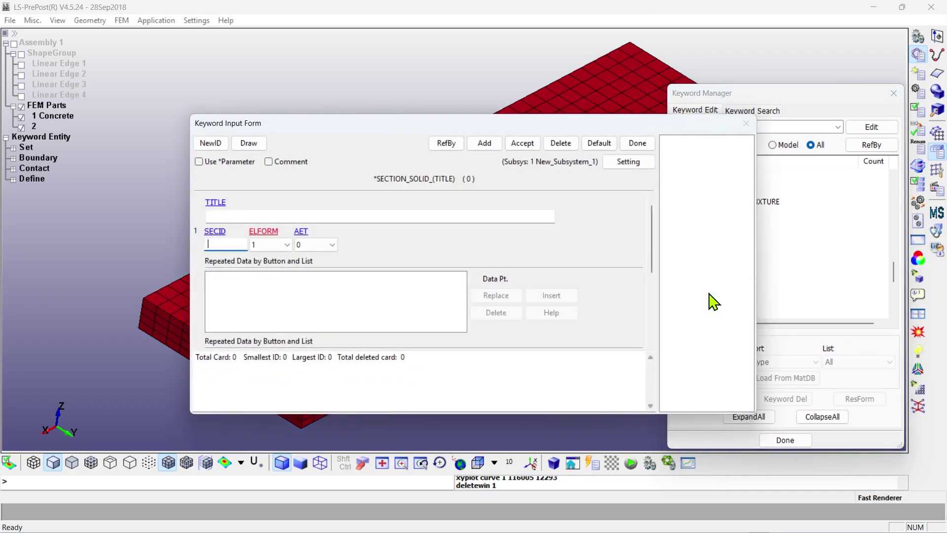
left_click(242, 216)
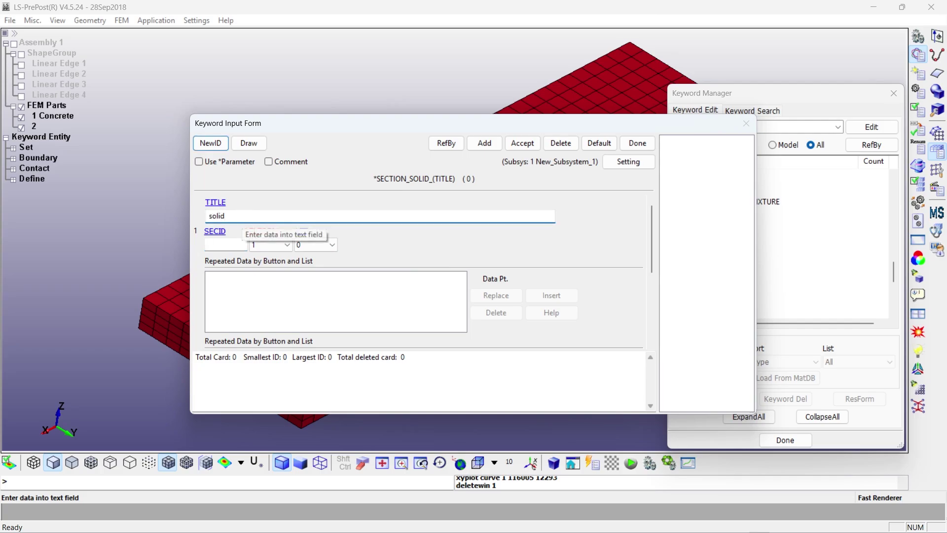
left_click(210, 144)
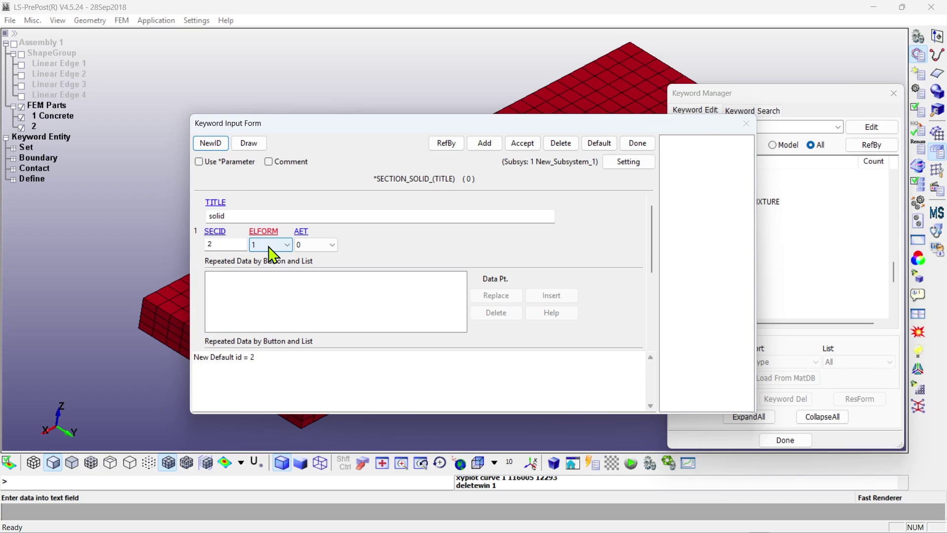
left_click(521, 144)
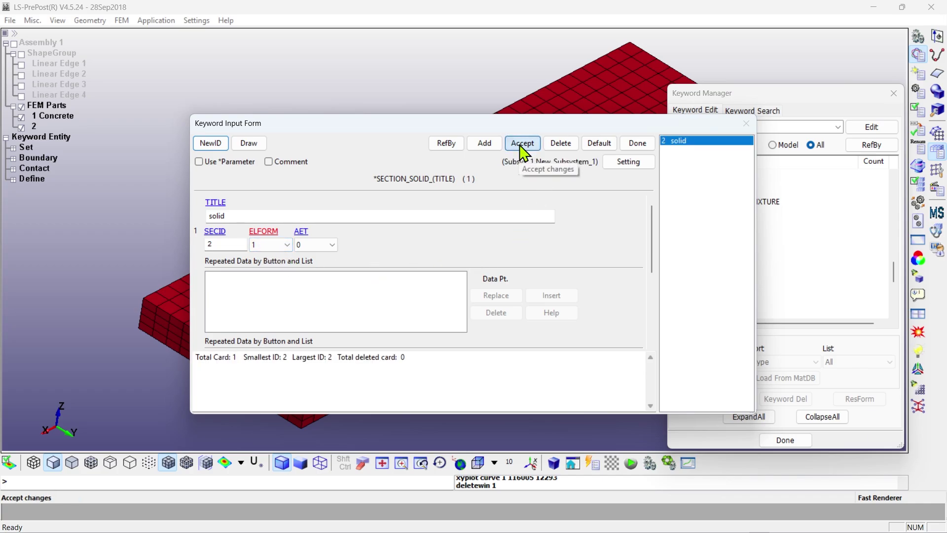
left_click(637, 144)
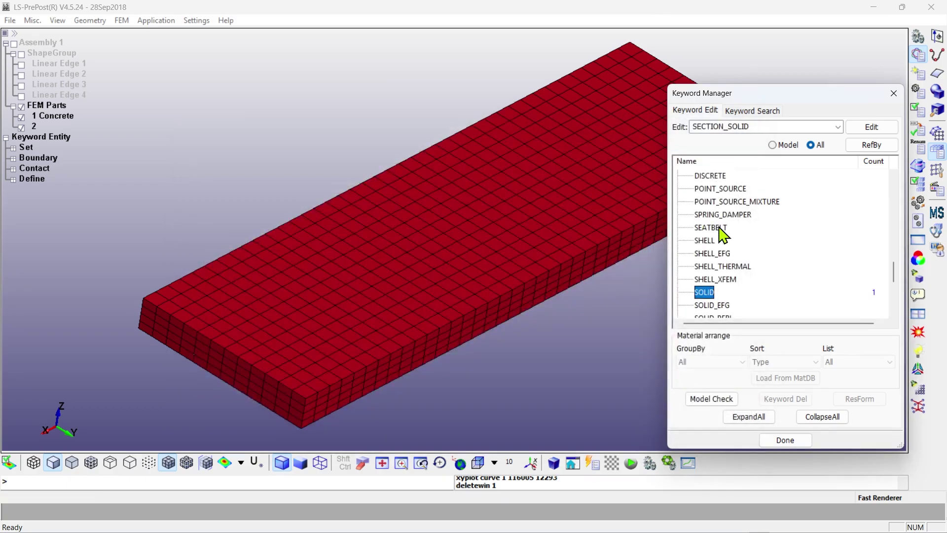
Collapse the keyword tree, expand MAT and open a 003-PLASTIC_KINEMATIC card.
left_click(837, 417)
left_click_drag(896, 295, 896, 266)
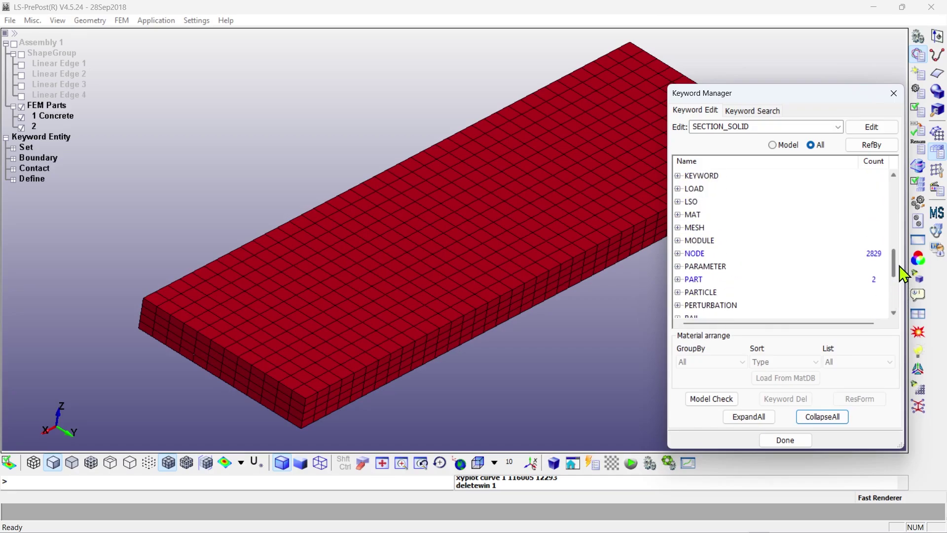
left_click(678, 215)
scroll(769, 237, "down", 3)
scroll(764, 253, "down", 4)
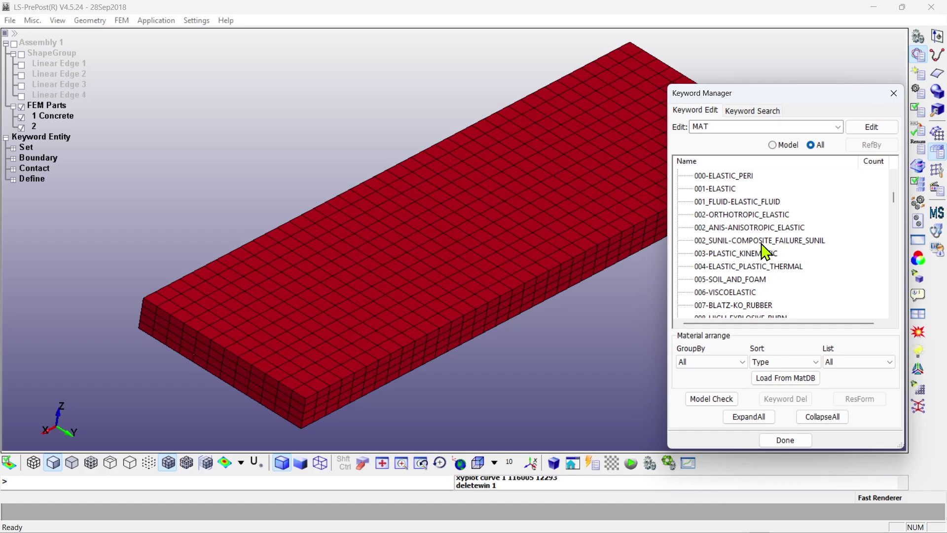
scroll(738, 255, "down", 2)
scroll(738, 255, "up", 3)
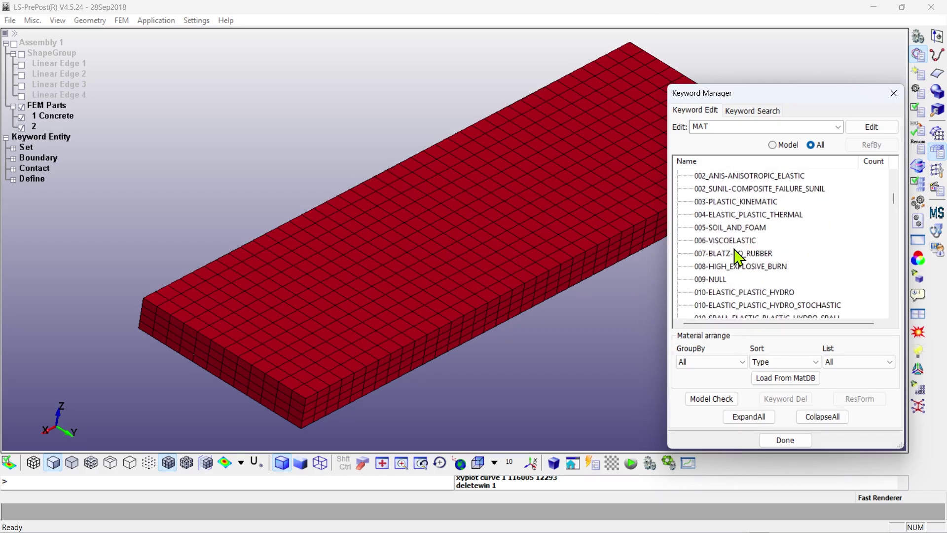
left_click(747, 202)
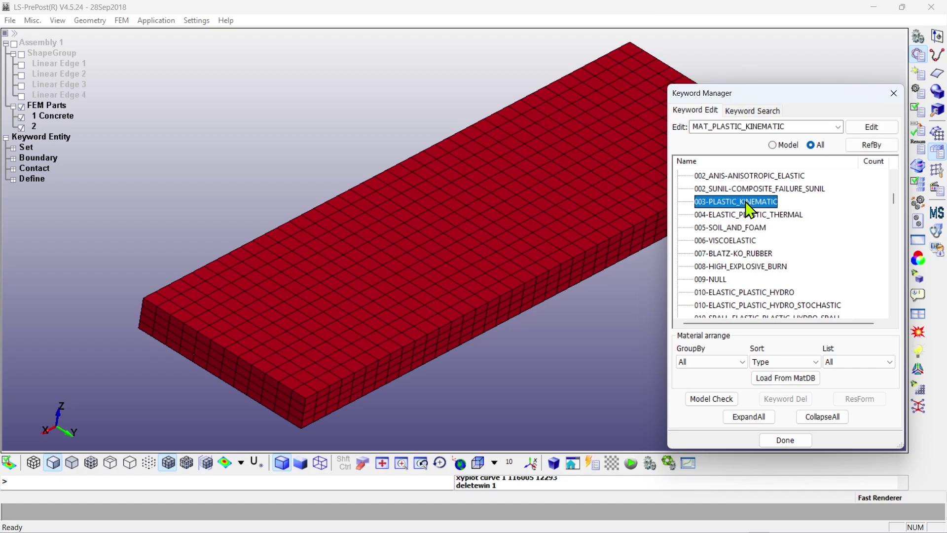
double_click(747, 203)
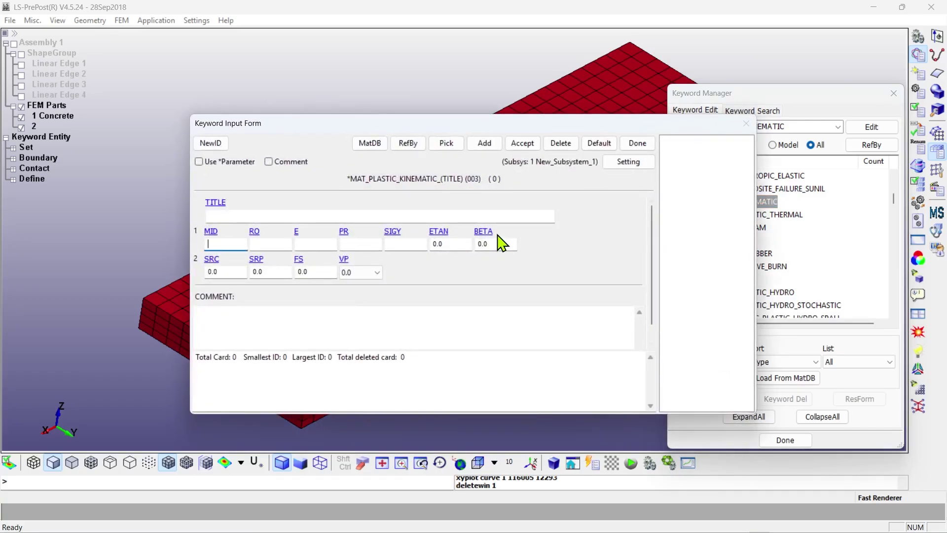
Title the material Rebar, ID 1, with RO 7.3e-4, E 2.9e7, PR 0.3, SIGY 3.19e4, ETAN 0.001.
left_click(311, 217)
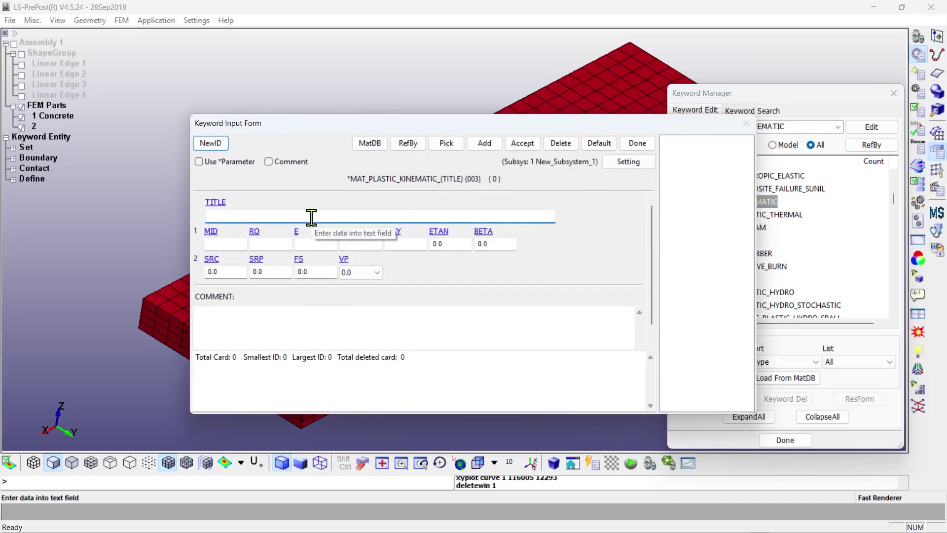
type("Rebar")
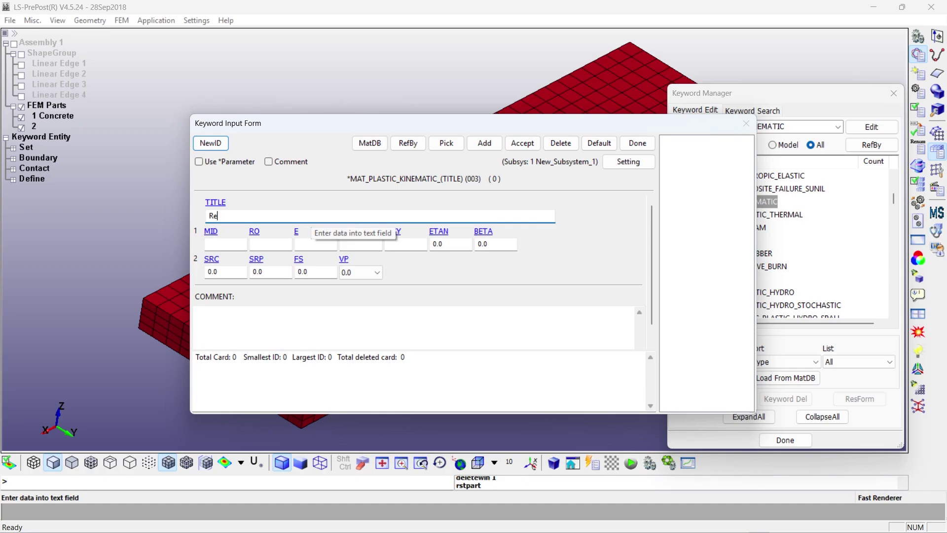
left_click(212, 143)
left_click(264, 242)
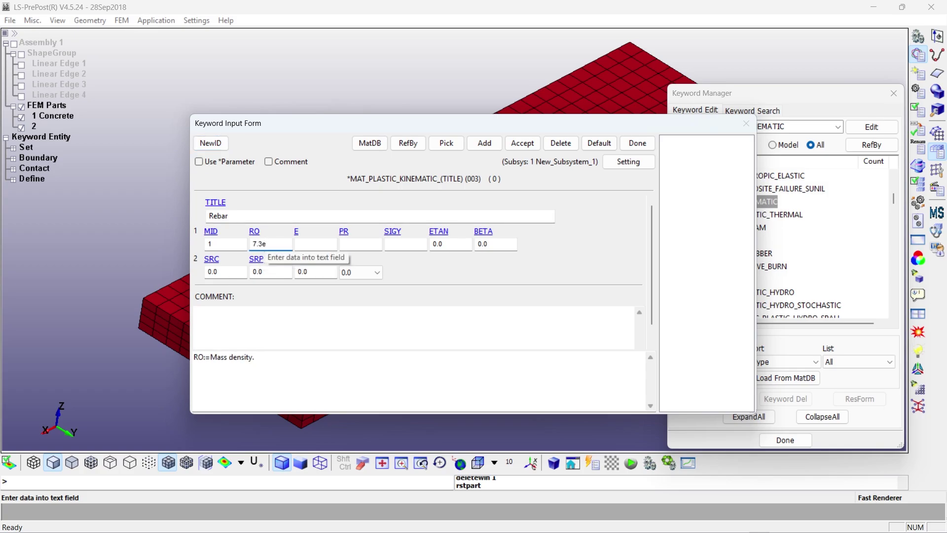
type("7.3e")
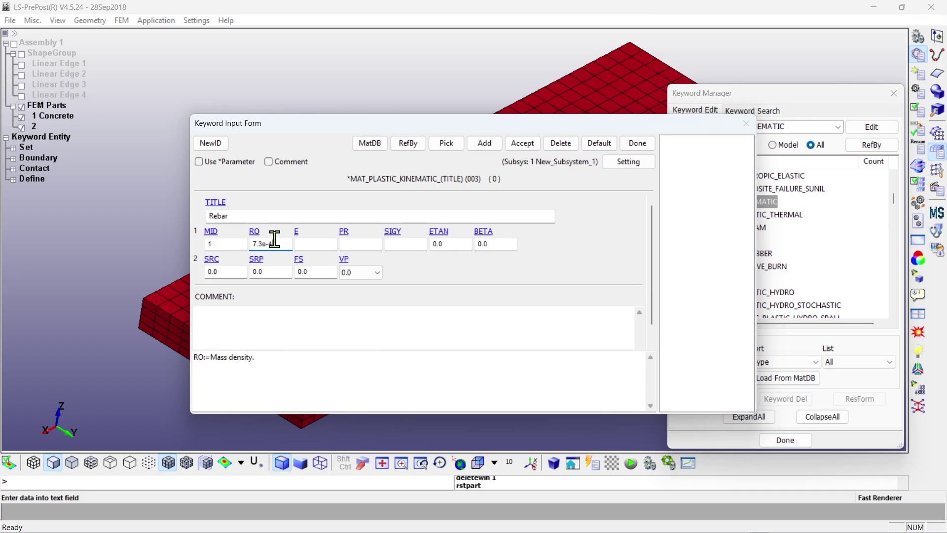
left_click(308, 244)
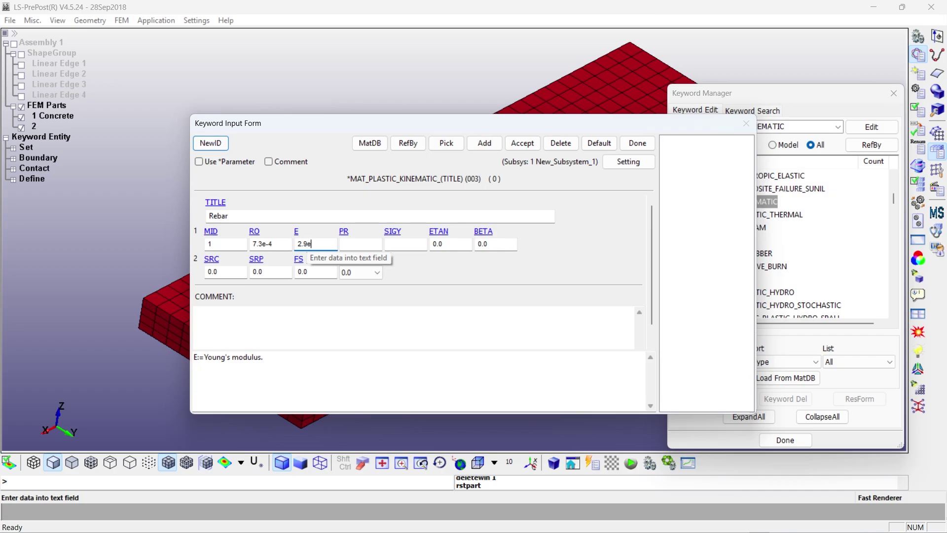
left_click(358, 242)
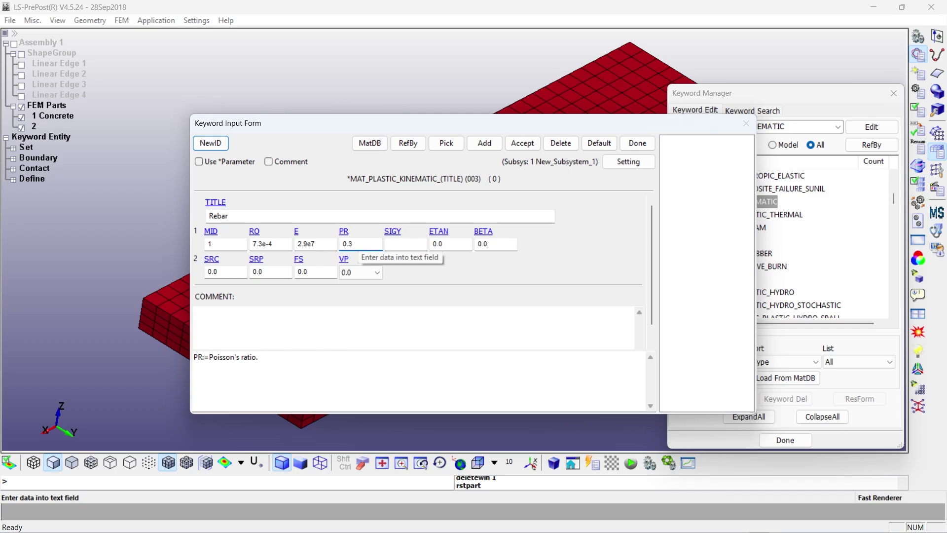
left_click(399, 243)
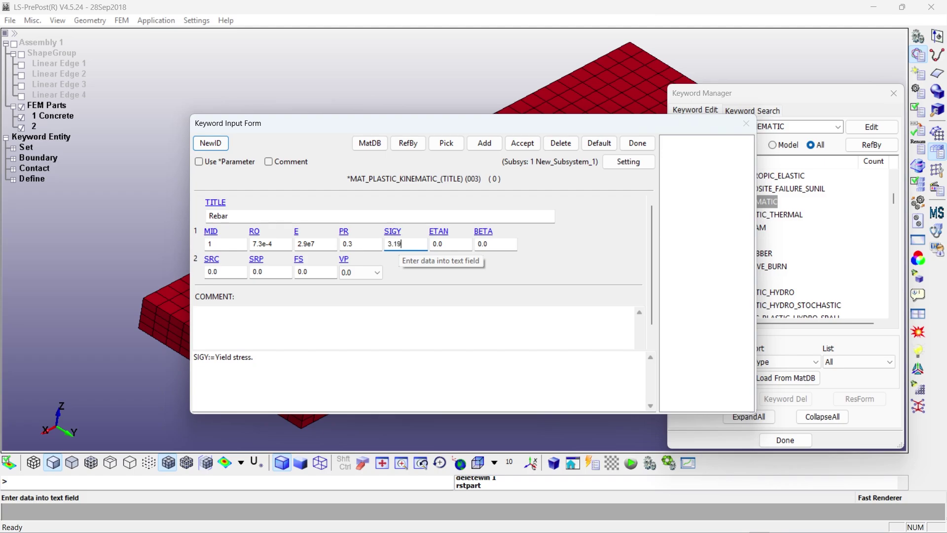
type("3.19e4")
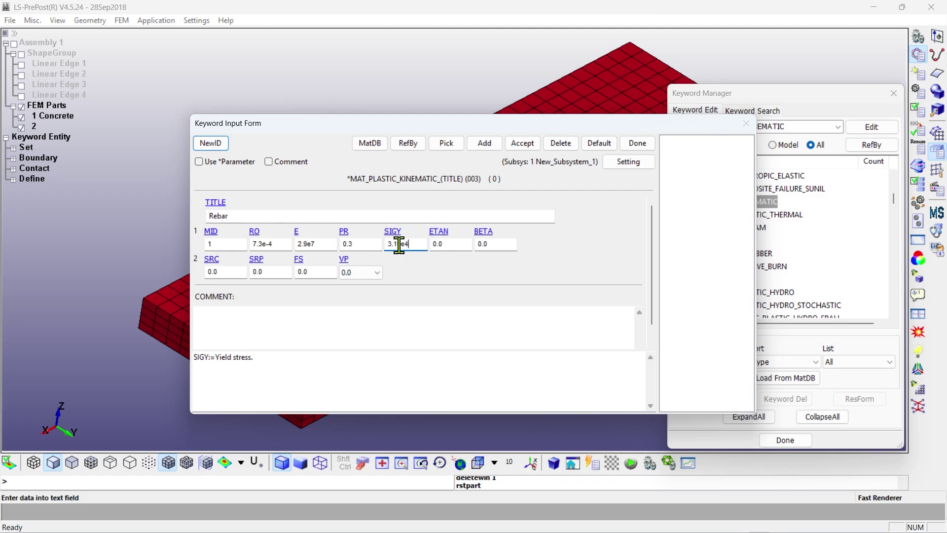
left_click(445, 244)
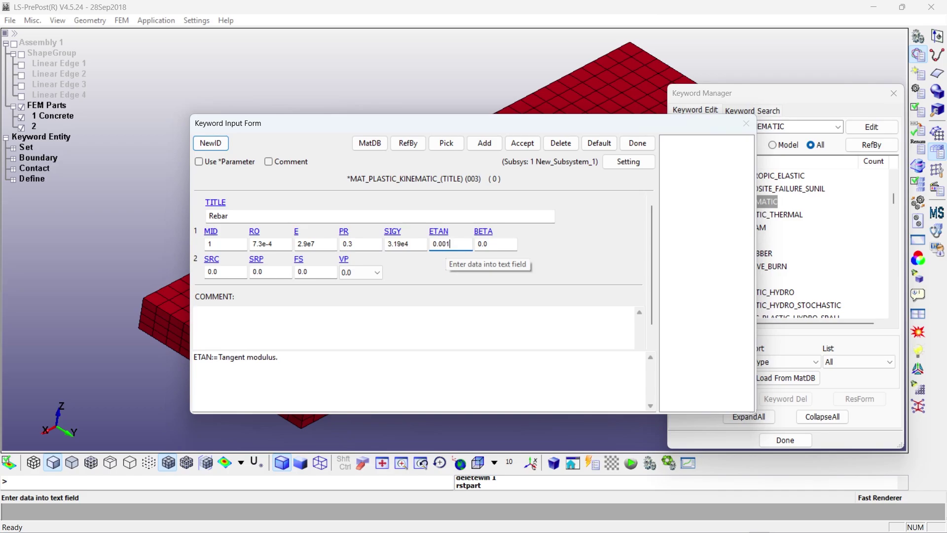
type("01")
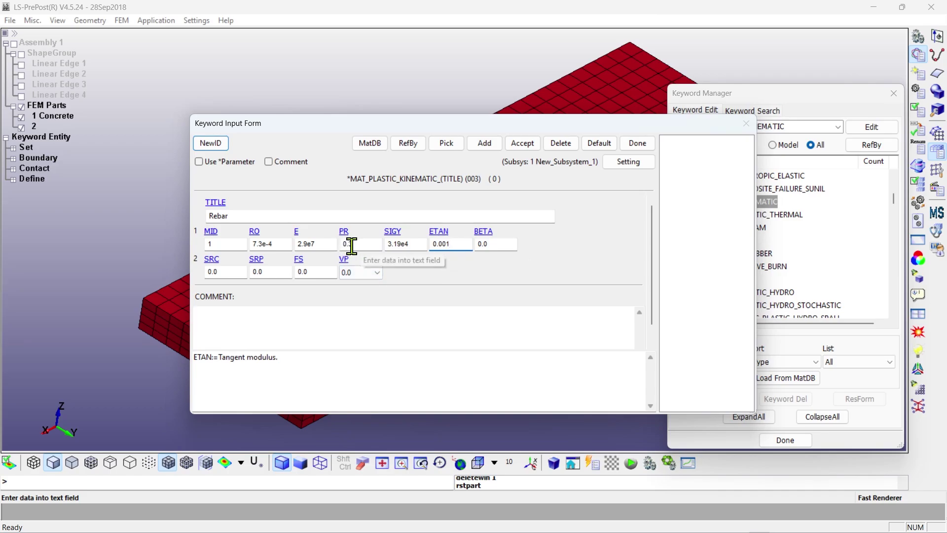
Review the density, modulus and Poisson's ratio entries, then accept the Rebar card and close it.
left_click(275, 244)
left_click(320, 244)
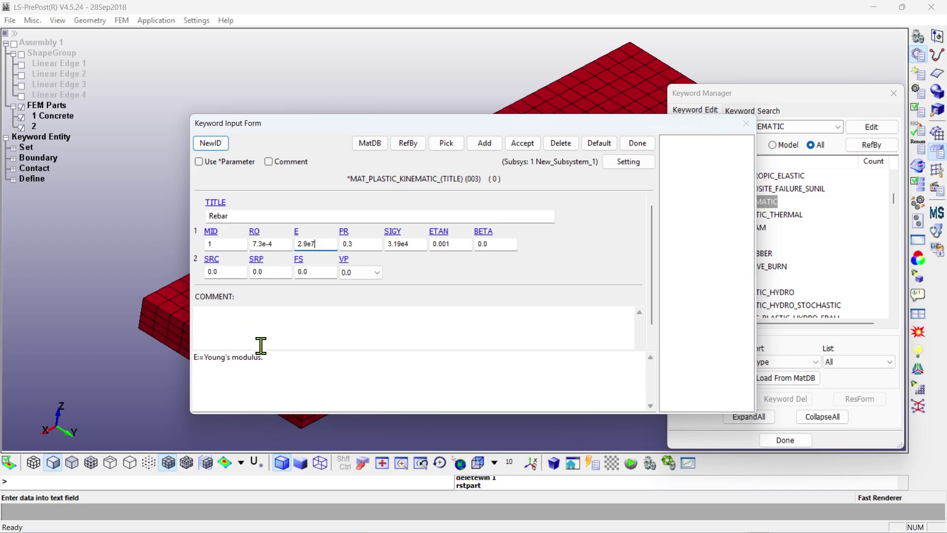
left_click_drag(263, 357, 198, 356)
left_click(361, 243)
left_click_drag(260, 356, 194, 357)
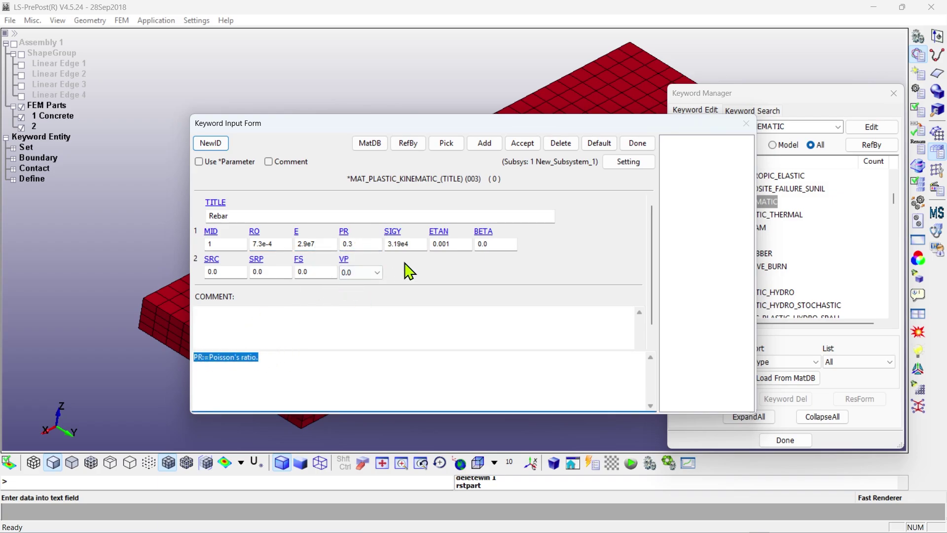
left_click(454, 244)
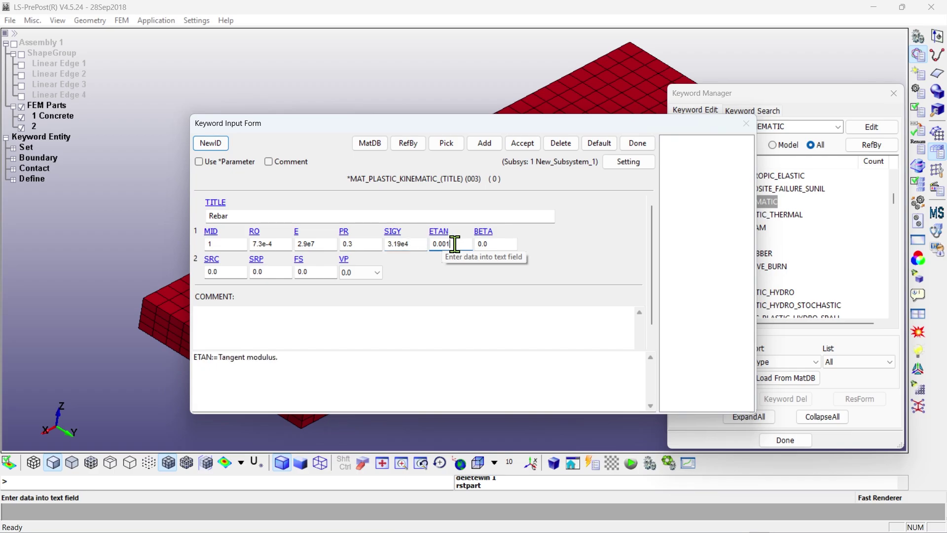
left_click(492, 244)
left_click(230, 272)
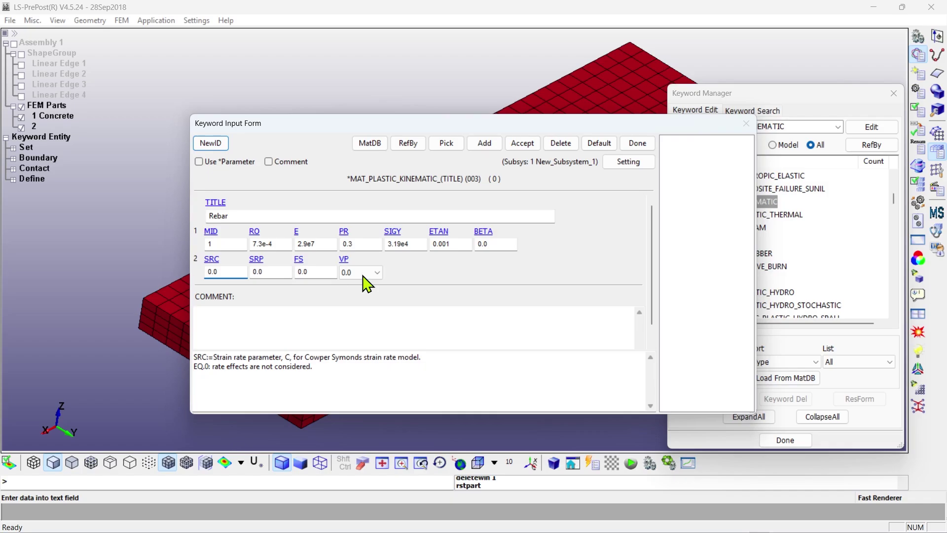
left_click(522, 146)
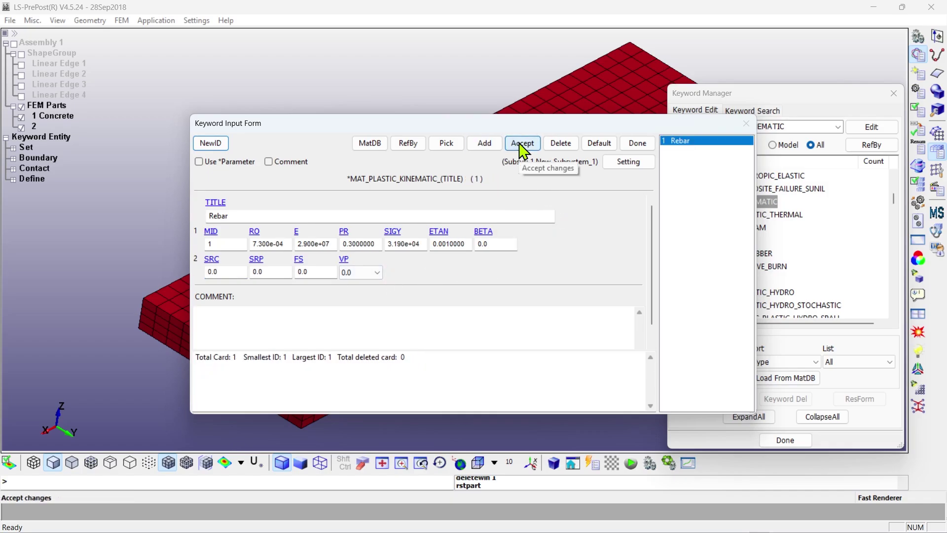
left_click(637, 147)
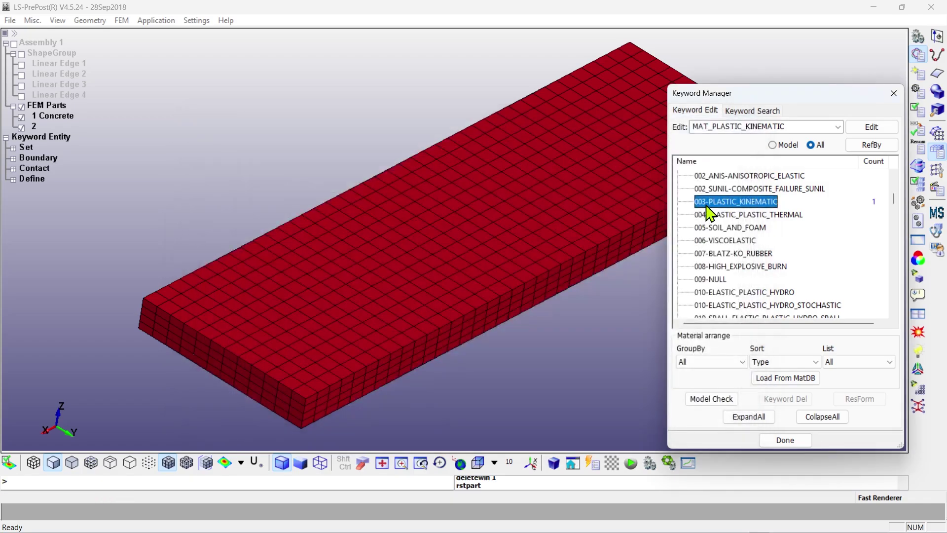
Scroll the MAT list and open a new 084/085-WINFRITH_CONCRETE card.
scroll(739, 224, "down", 15)
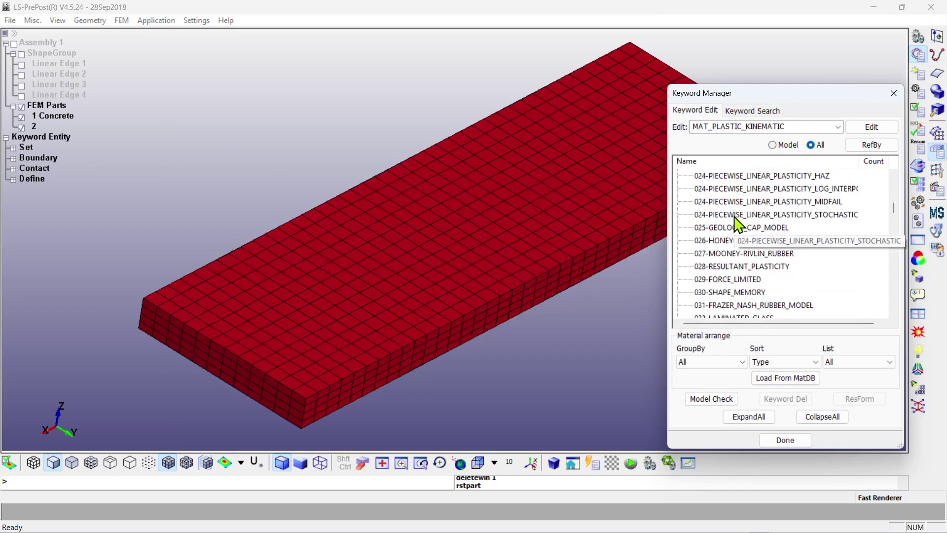
scroll(739, 225, "down", 15)
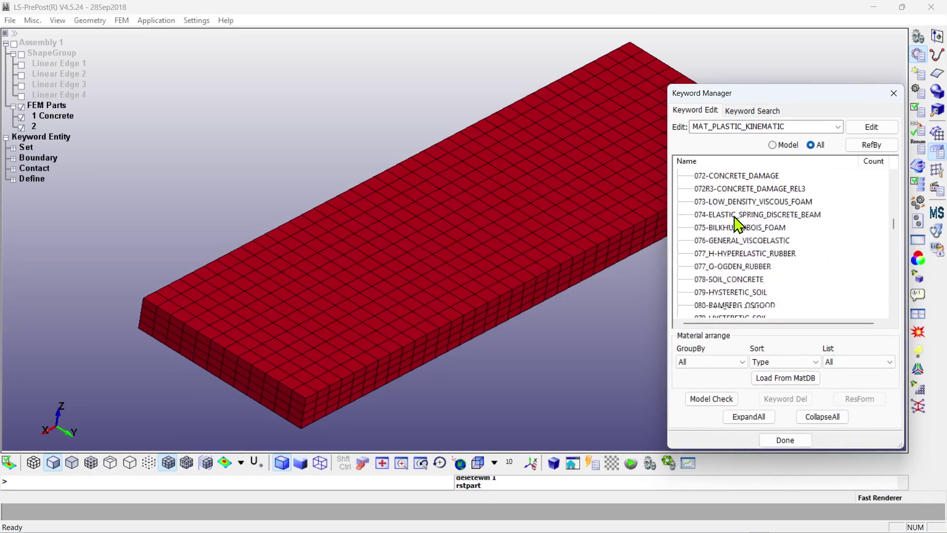
scroll(738, 225, "down", 2)
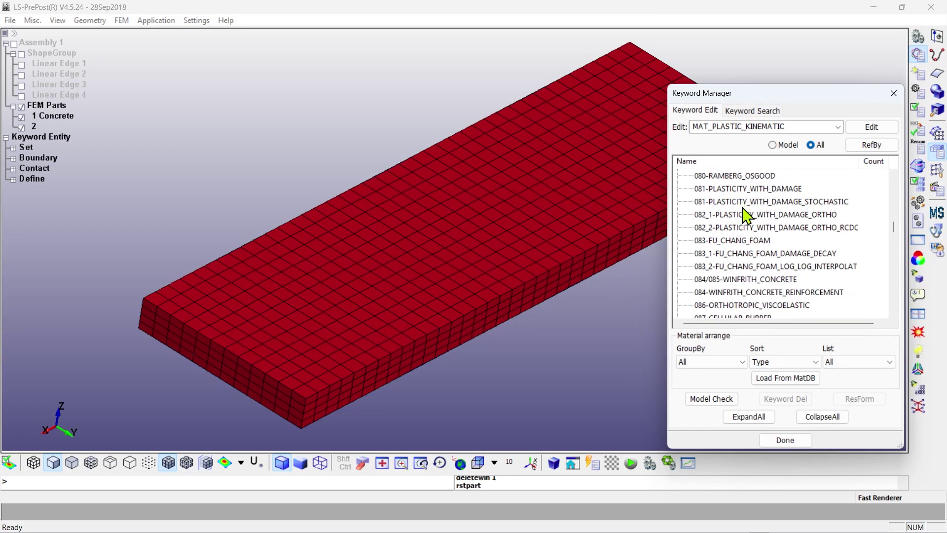
scroll(745, 215, "down", 2)
left_click(723, 229)
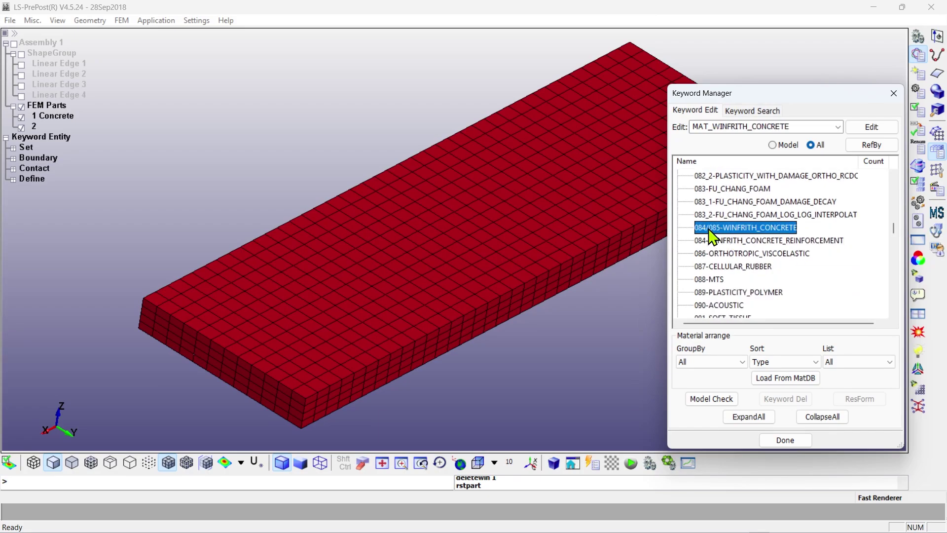
double_click(741, 230)
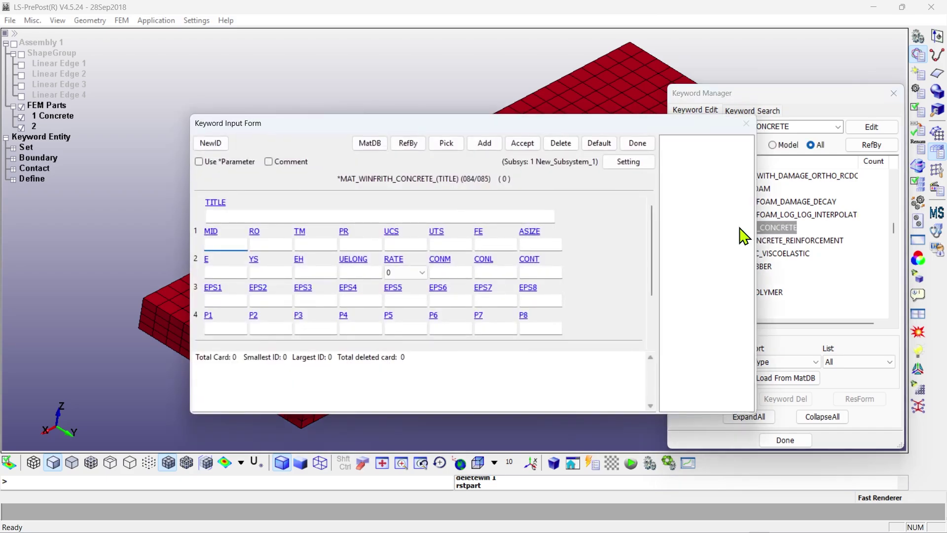
Assign material ID 2, title it Concrete, and start on the mass density field.
left_click(211, 143)
left_click(233, 216)
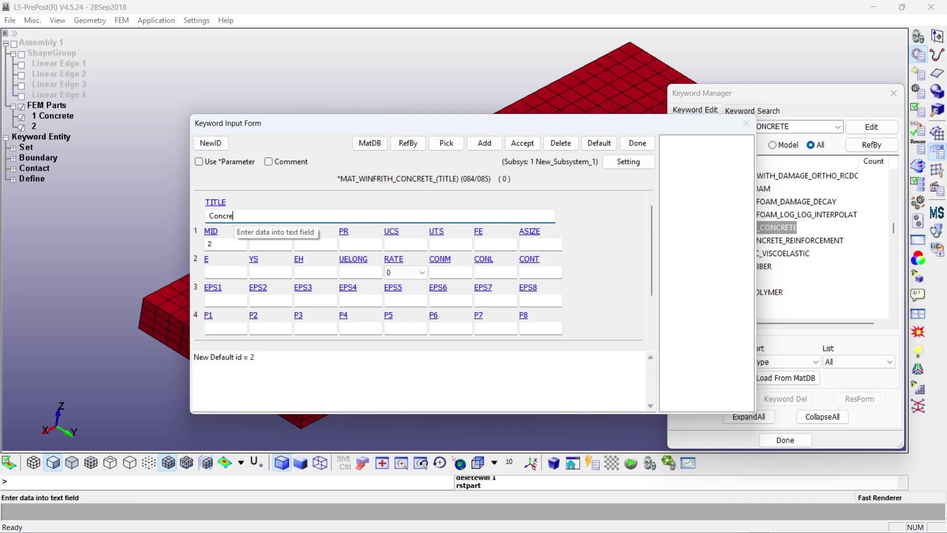
left_click(260, 245)
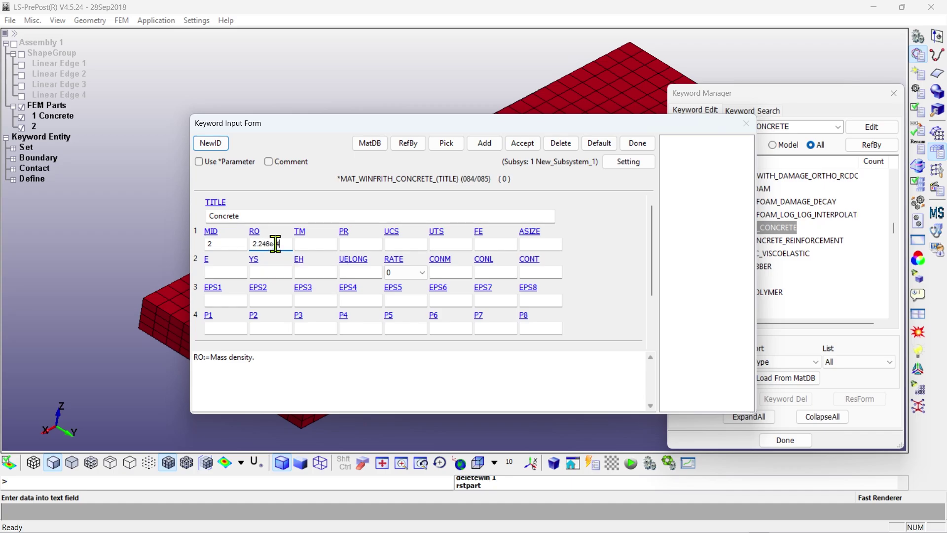
Enter Winfrith concrete values TM 4.2e6, PR 18, UCS 1873, UTS 290 and ASIZE 0.125.
left_click(321, 244)
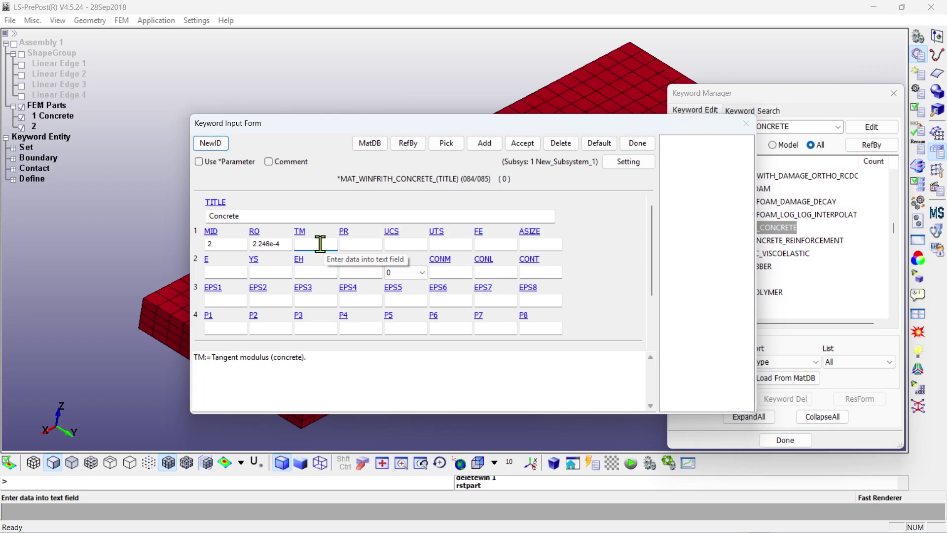
type("4.2e6")
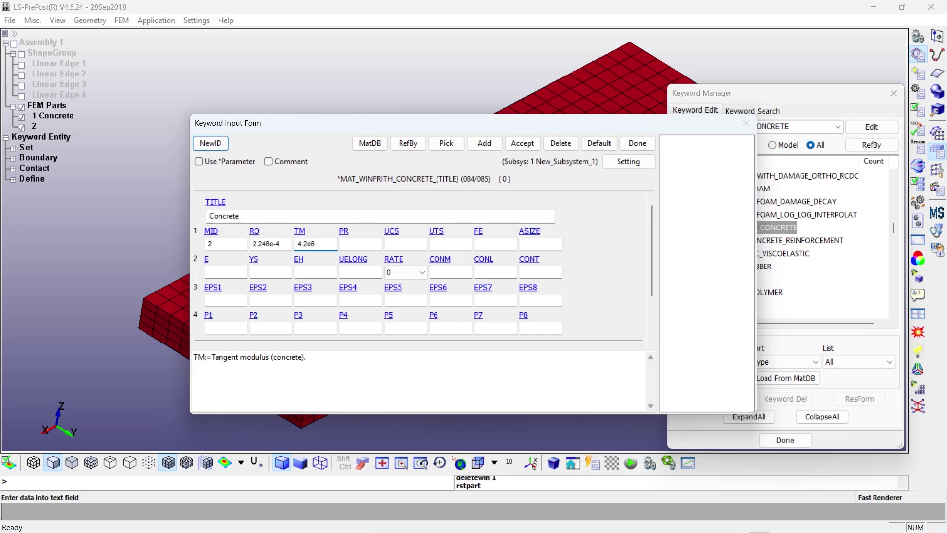
left_click(361, 243)
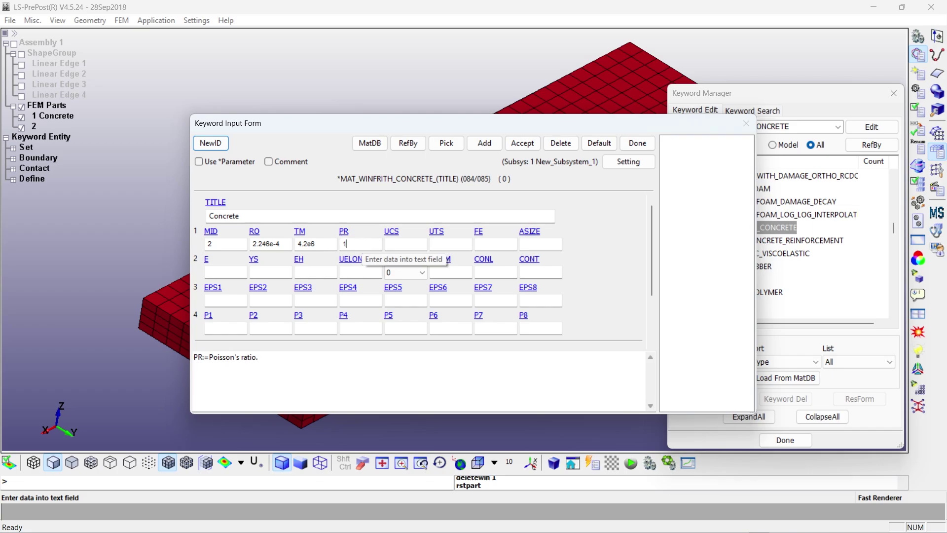
left_click(397, 243)
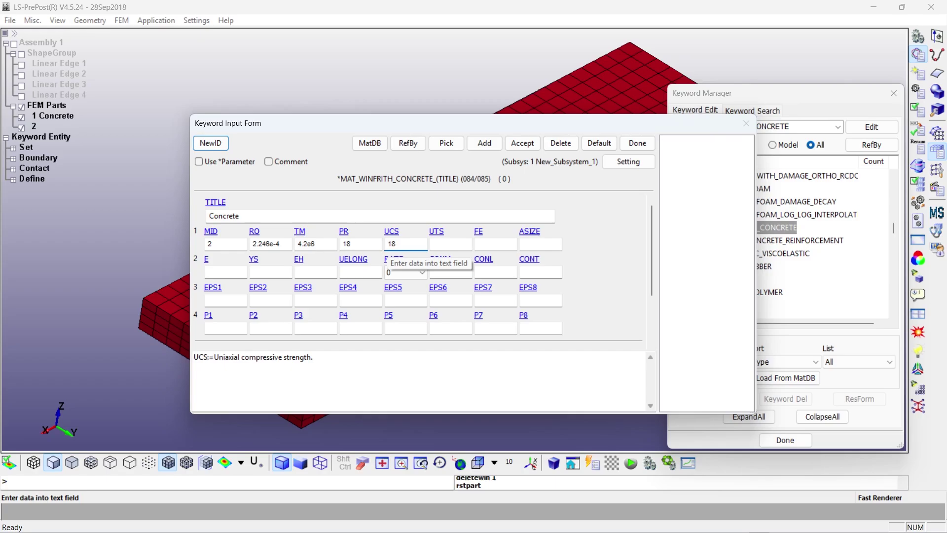
left_click(451, 243)
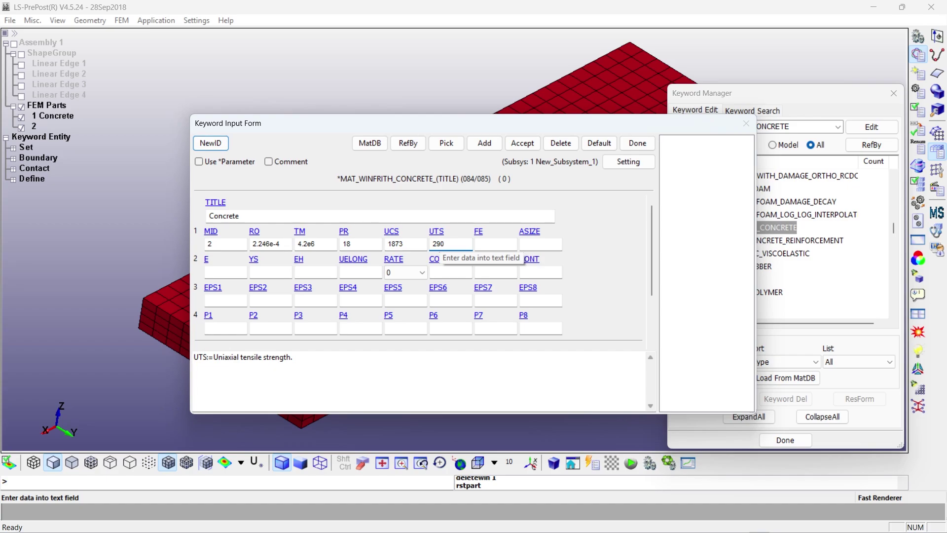
left_click(531, 244)
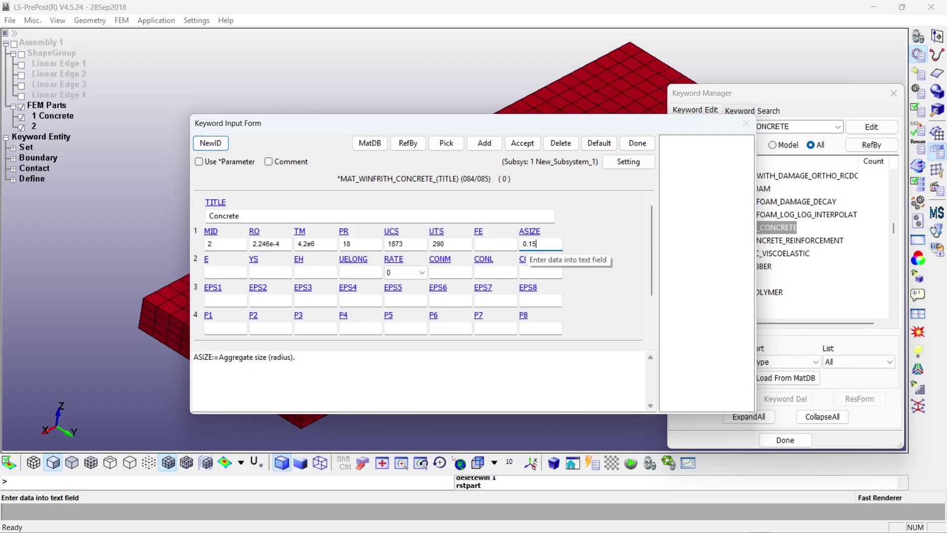
type("0.125")
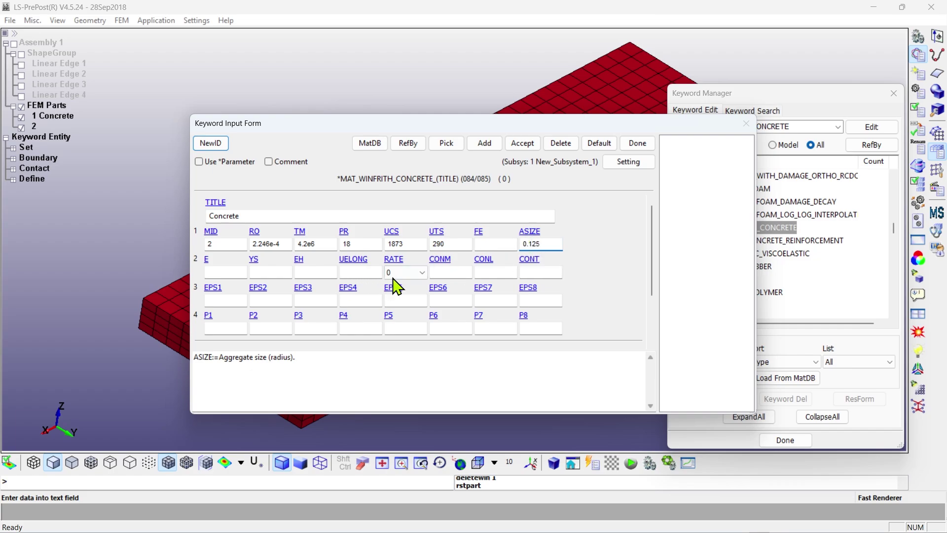
left_click(448, 271)
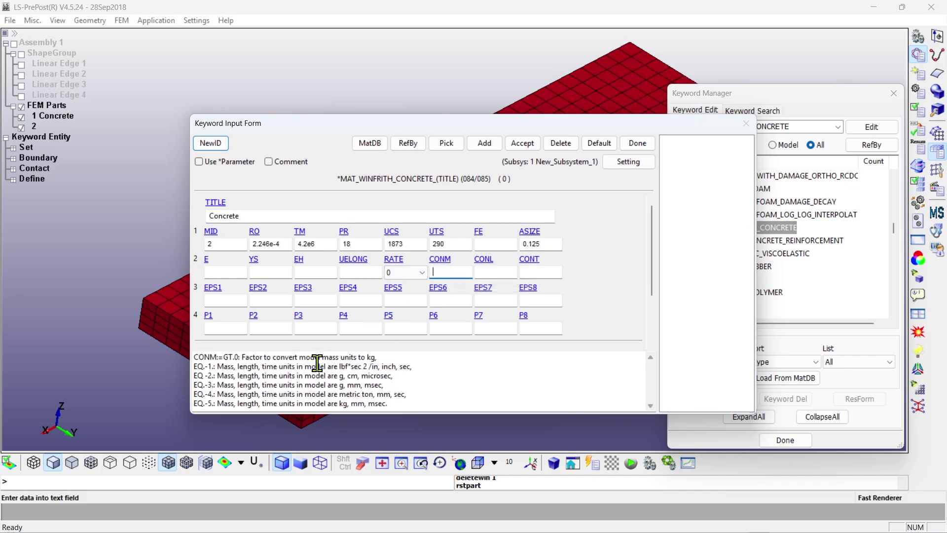
Set CONM -1 (inch-pound), CONL 0.0254 and CONT 1, then accept the Concrete card.
left_click_drag(419, 368, 189, 366)
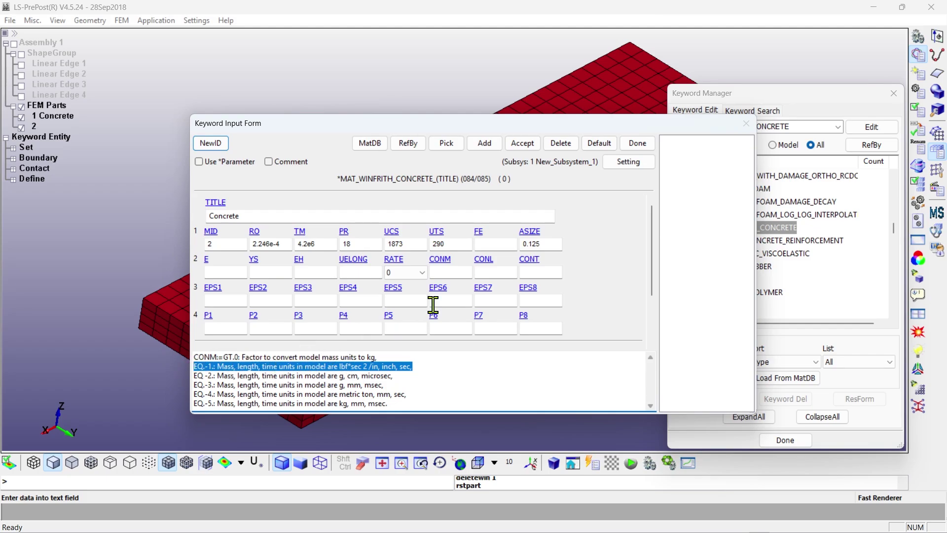
left_click(452, 272)
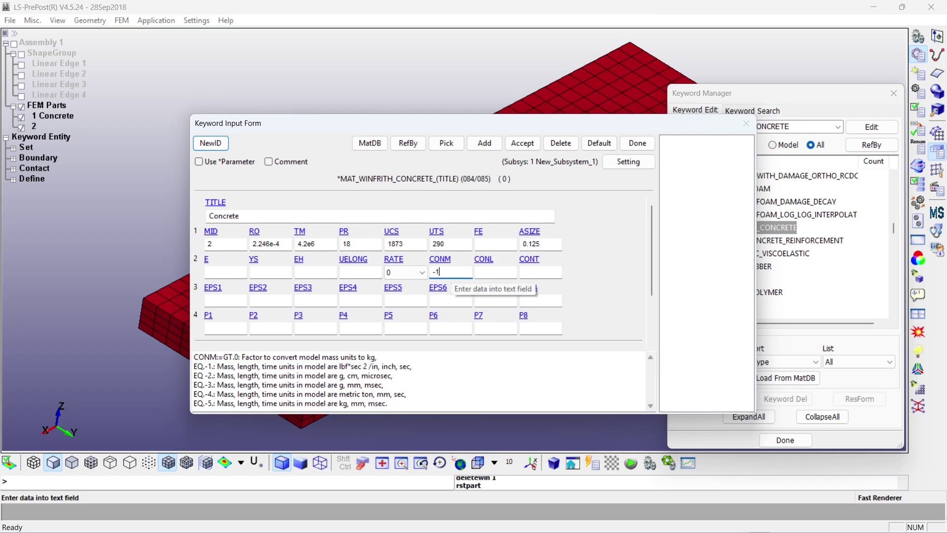
left_click(490, 272)
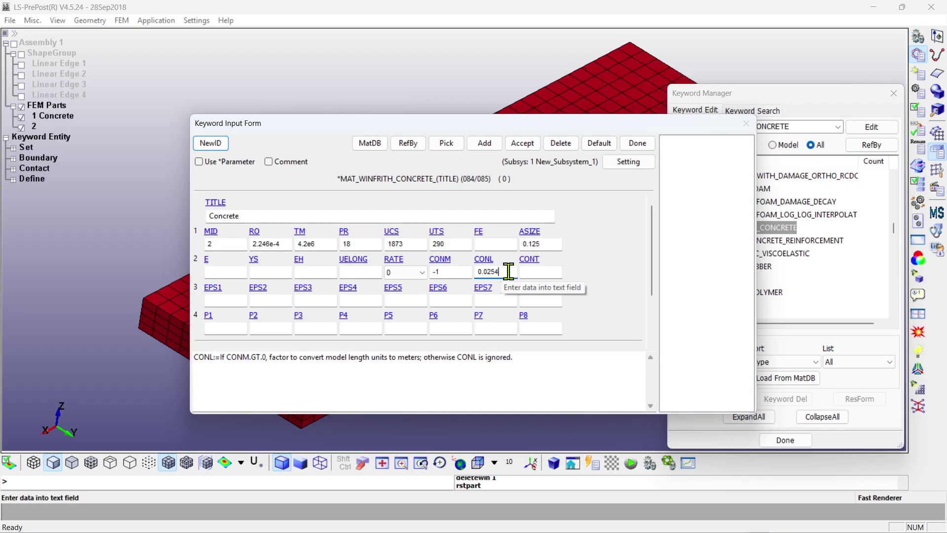
left_click(537, 270)
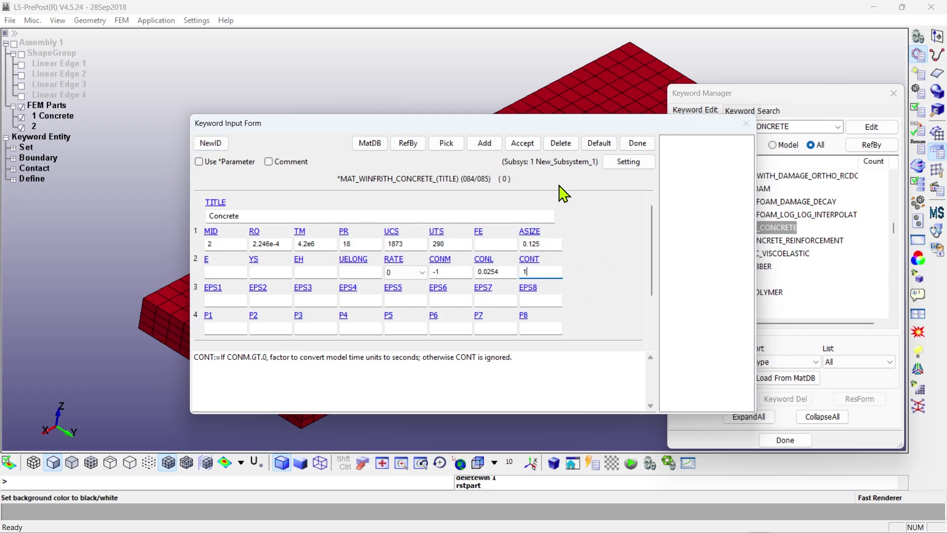
left_click(522, 143)
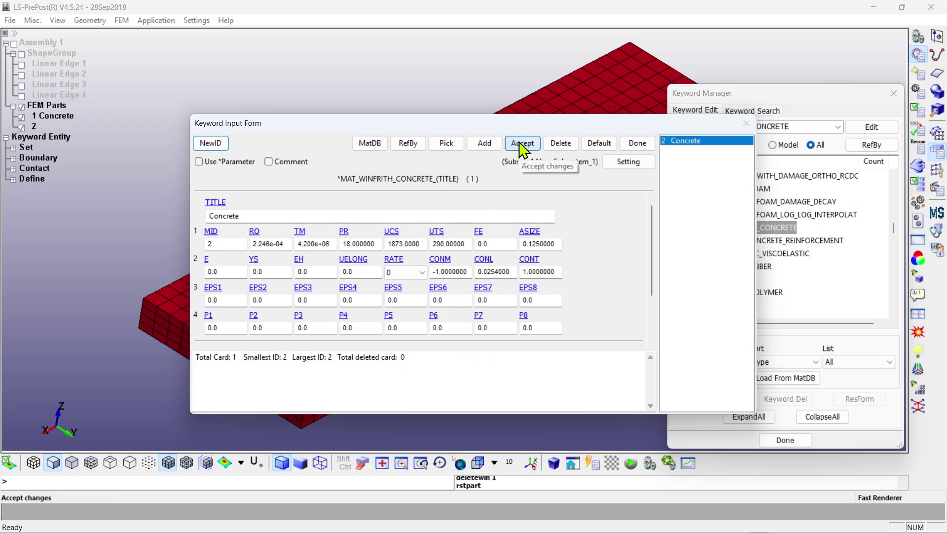
left_click(638, 144)
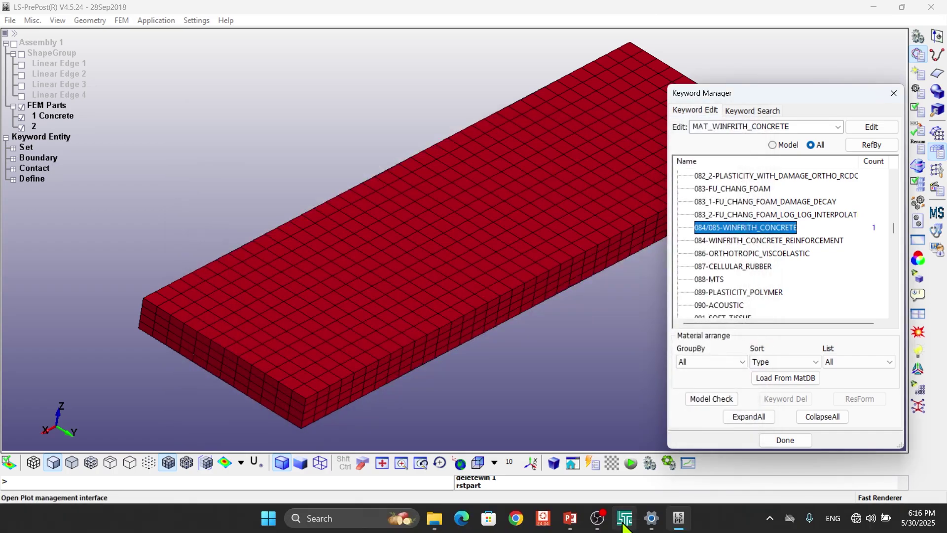
Open the LS-DYNA keyword manual from Program Manager and expand its *MAT chapter.
left_click(625, 519)
left_click(192, 35)
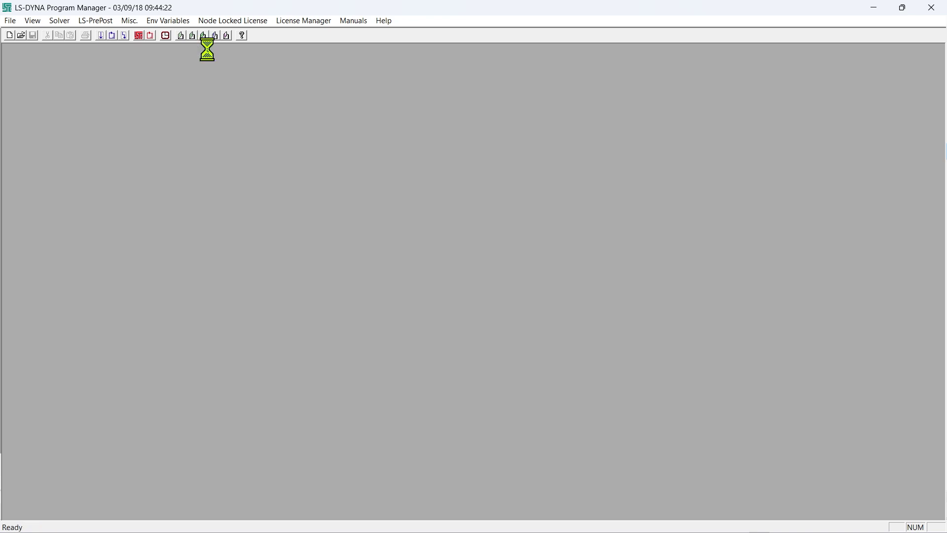
left_click(544, 335)
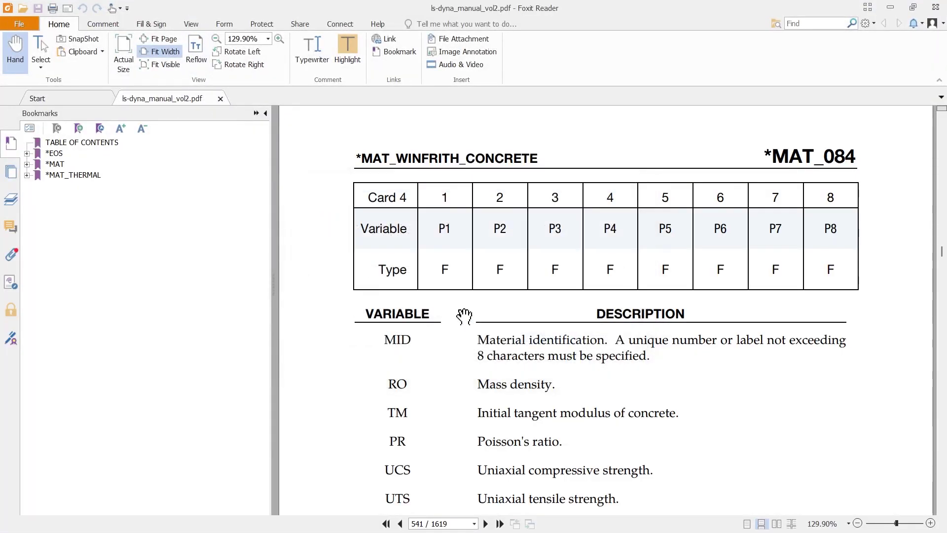
left_click(55, 165)
left_click(27, 164)
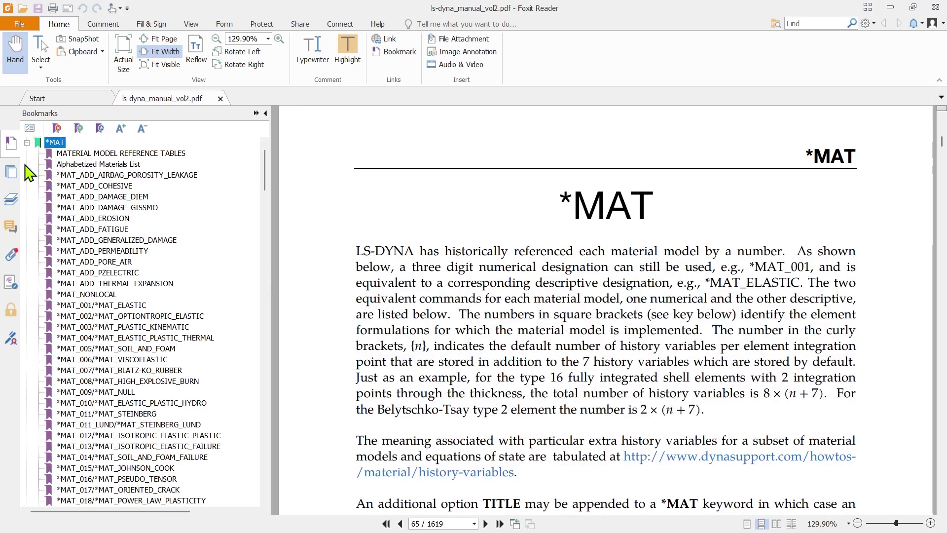
Scroll to the material-class abbreviations on page 73 and select the SL soil, concrete, or rock line.
scroll(541, 263, "down", 3)
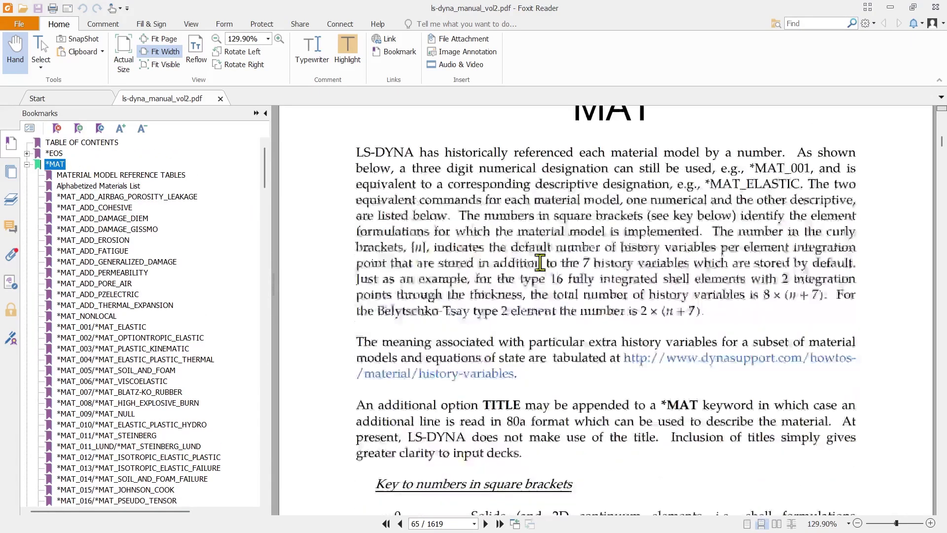
scroll(541, 263, "down", 15)
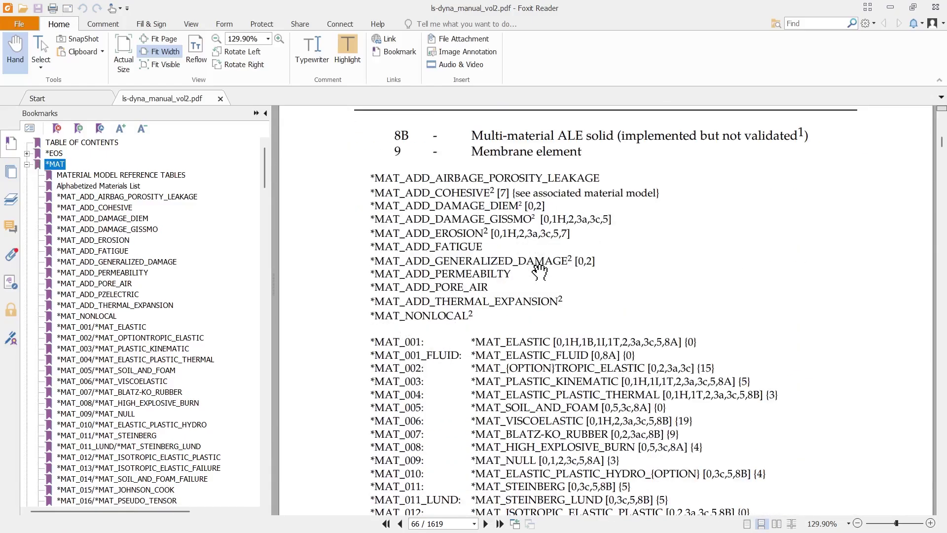
scroll(647, 282, "down", 15)
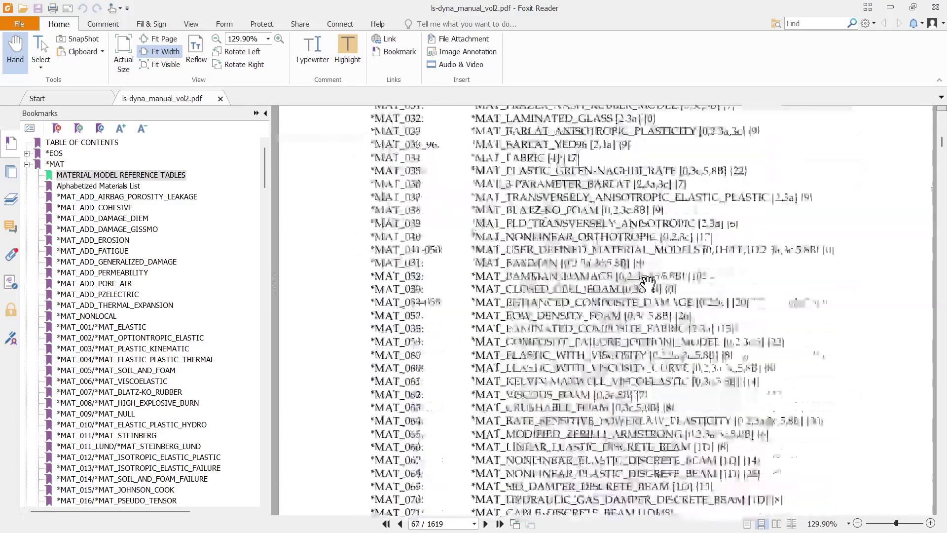
scroll(647, 282, "down", 20)
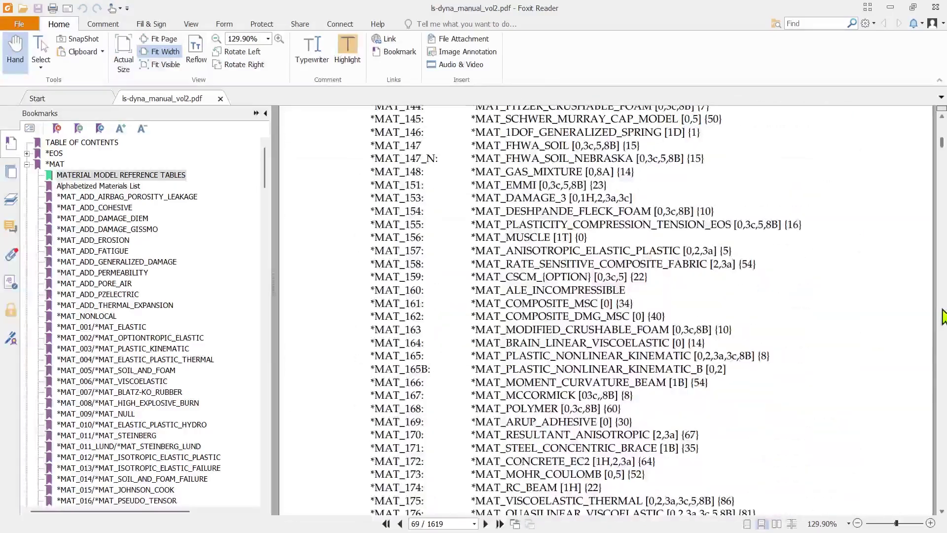
scroll(507, 339, "down", 20)
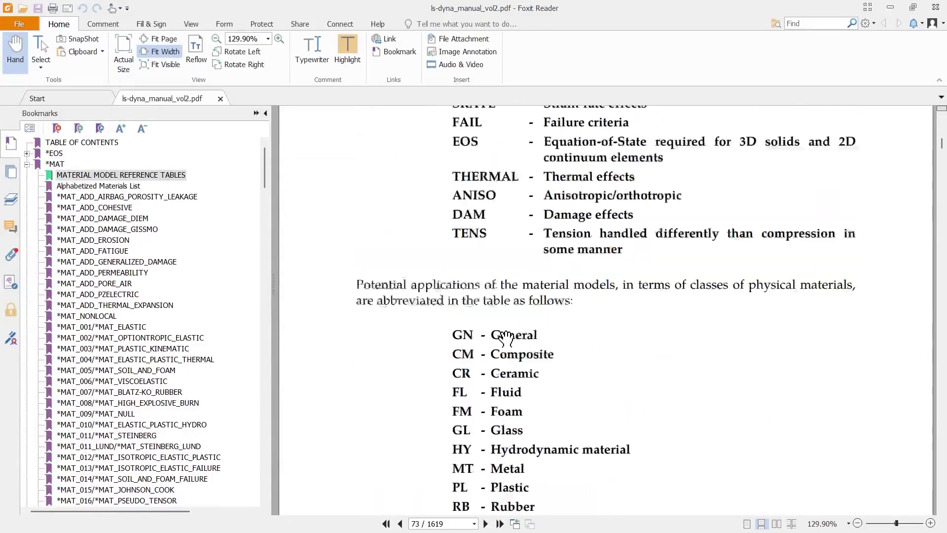
scroll(507, 339, "up", 5)
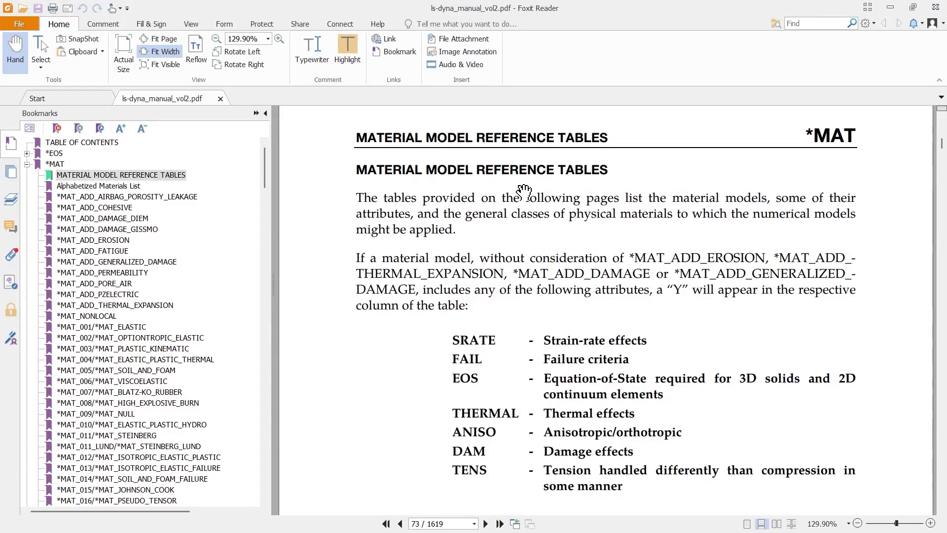
scroll(589, 189, "down", 3)
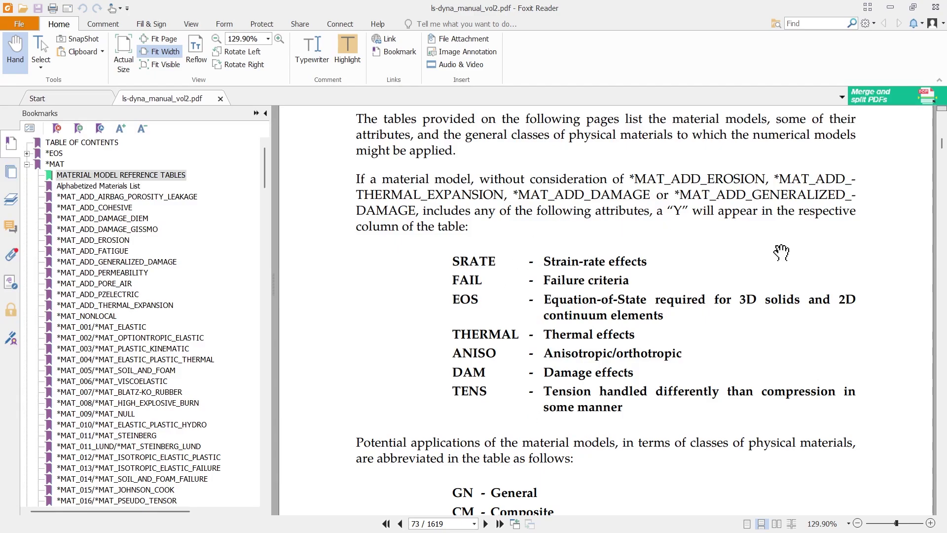
scroll(569, 330, "down", 3)
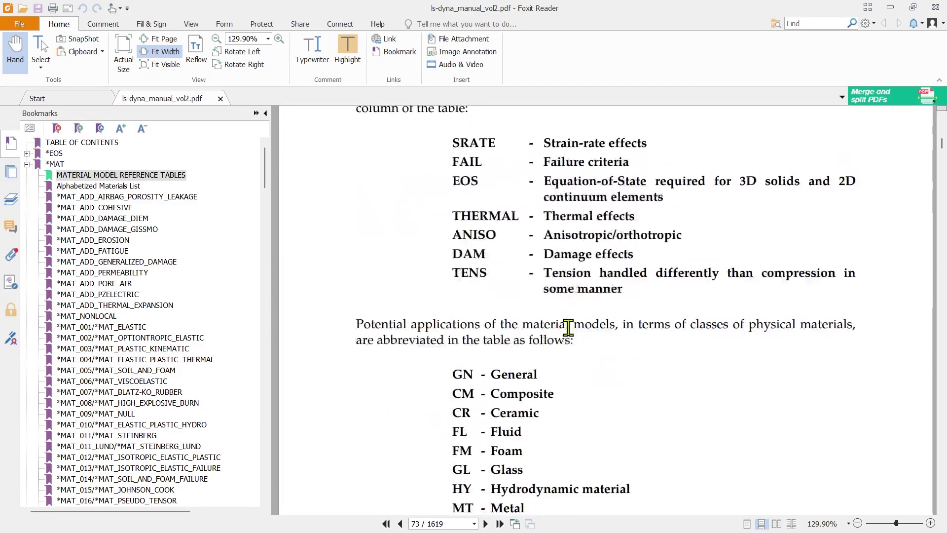
scroll(568, 328, "down", 4)
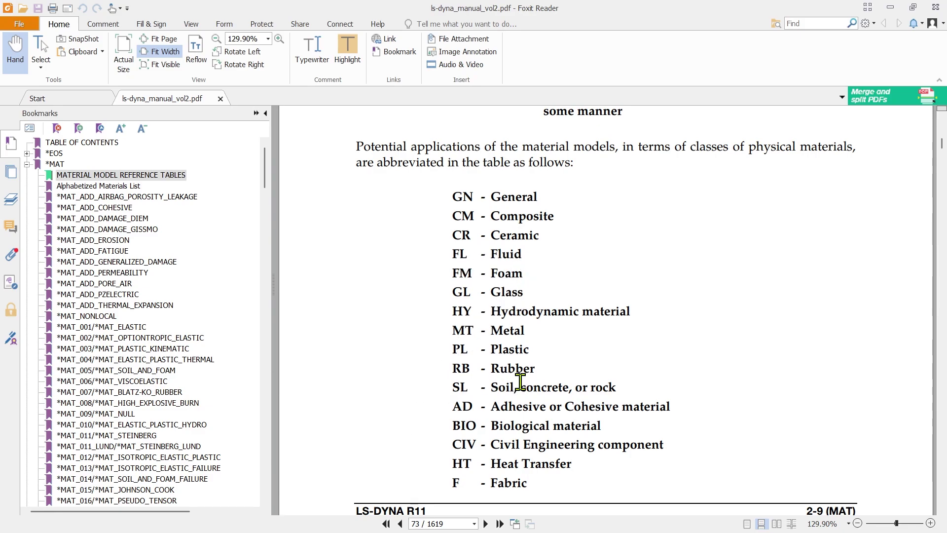
left_click_drag(450, 387, 627, 387)
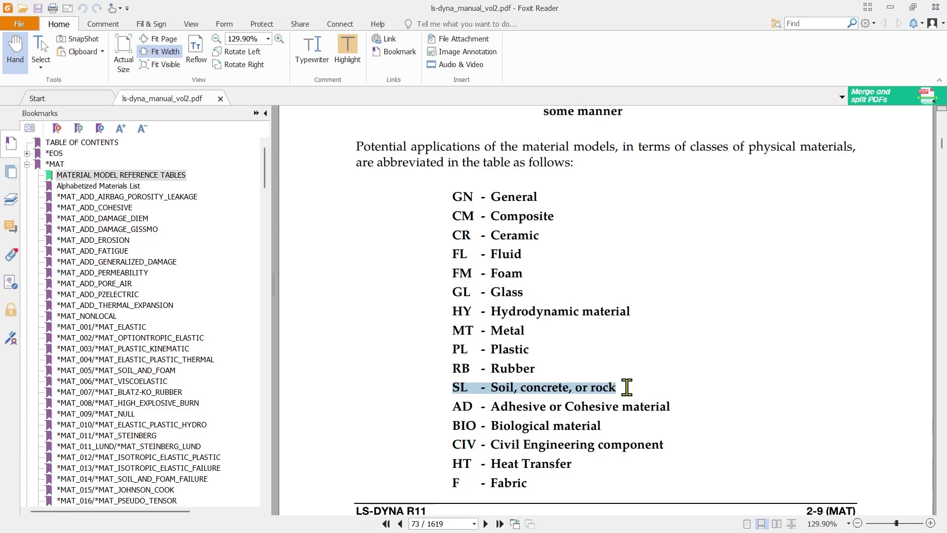
scroll(595, 353, "down", 10)
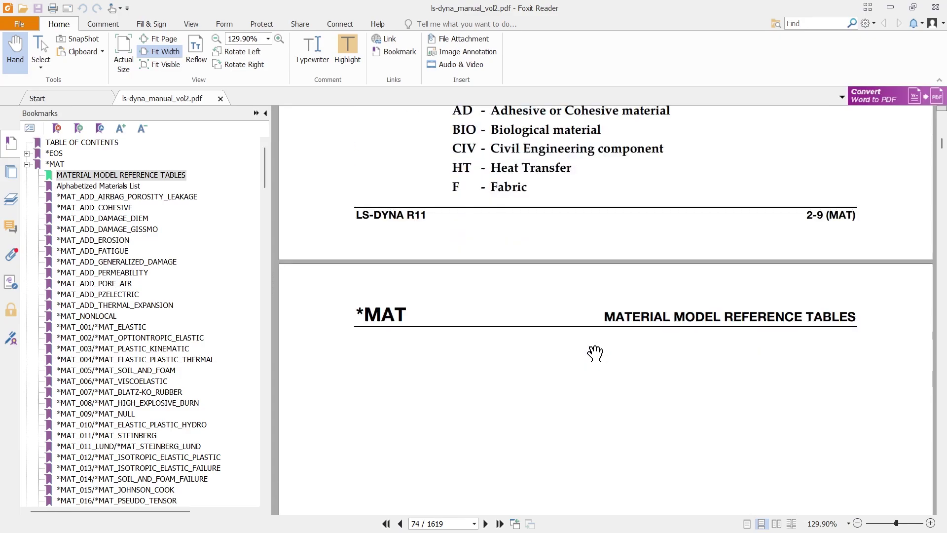
Select the row 84 Winfrith Concrete entry in the material reference table.
scroll(687, 382, "down", 20)
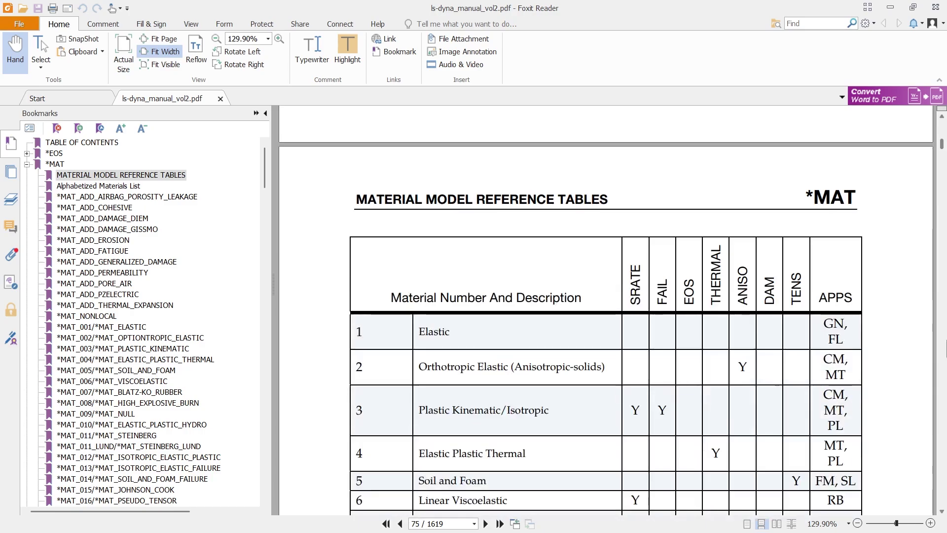
scroll(592, 321, "down", 7)
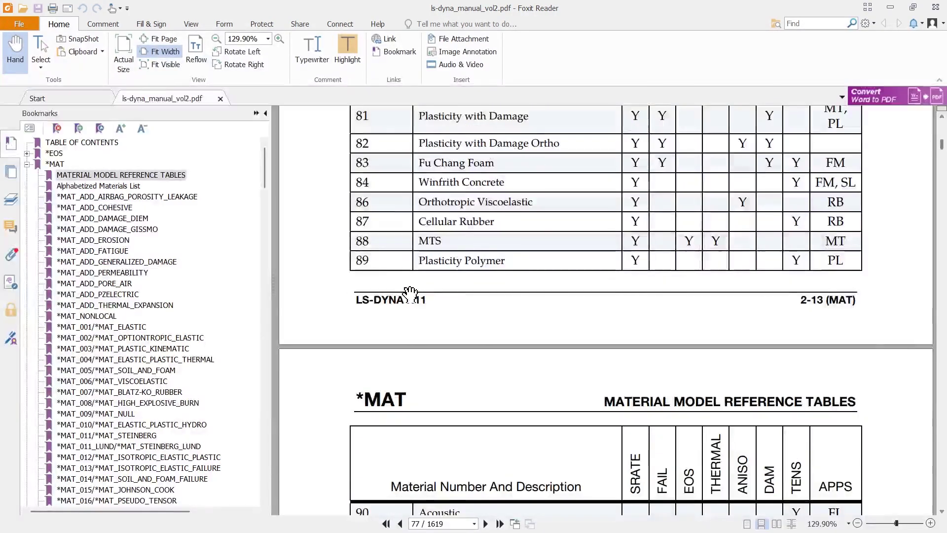
scroll(405, 299, "up", 2)
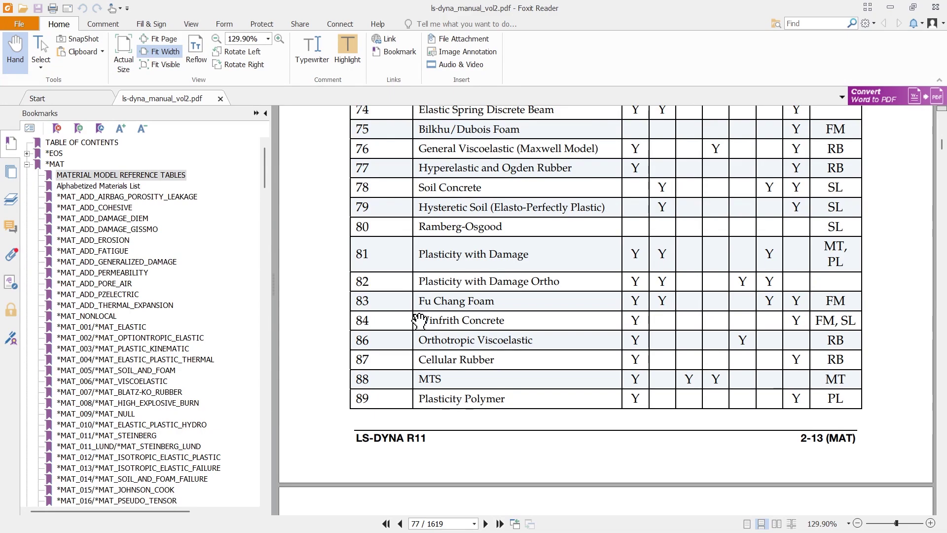
left_click_drag(419, 321, 868, 321)
left_click(838, 321)
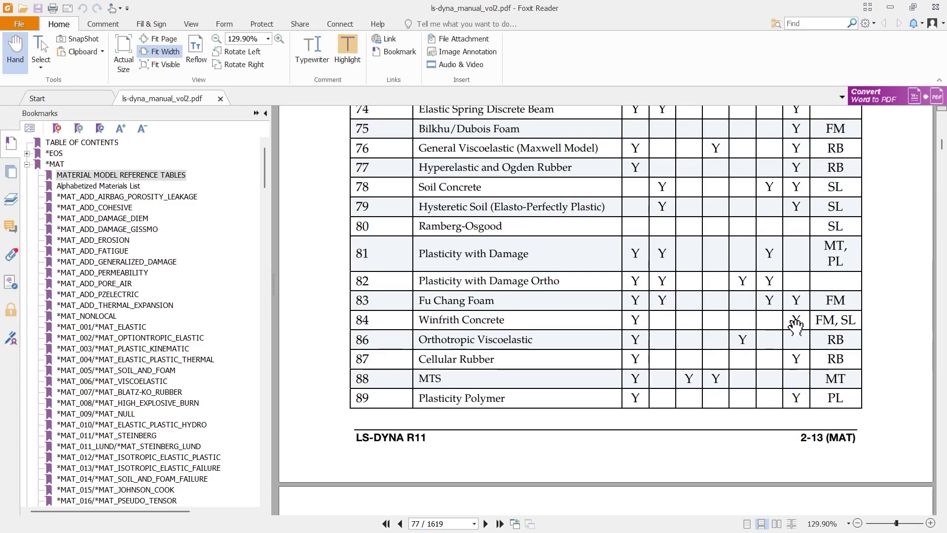
Close Foxit Reader and return to LS-PrePost.
scroll(797, 321, "up", 3)
scroll(798, 321, "up", 9)
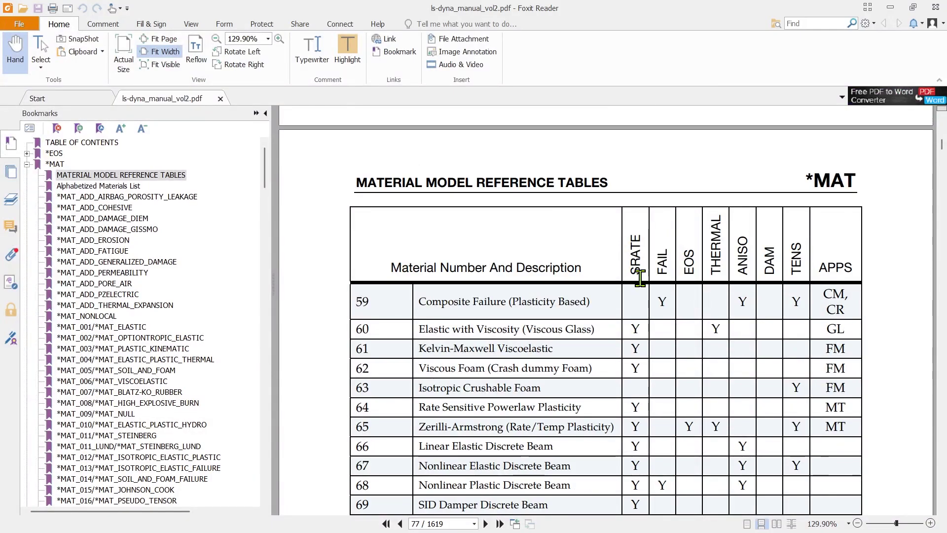
scroll(635, 286, "down", 3)
scroll(634, 287, "down", 8)
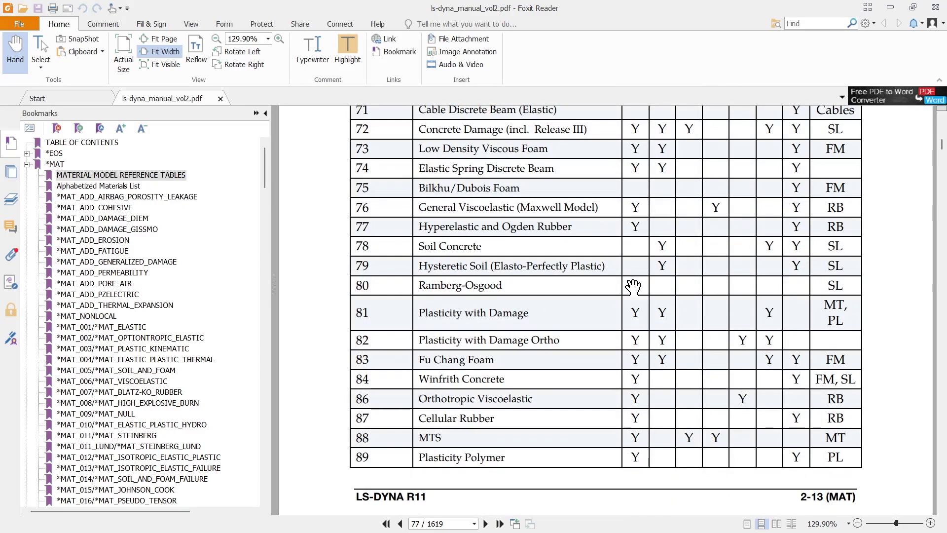
left_click(936, 7)
left_click(676, 522)
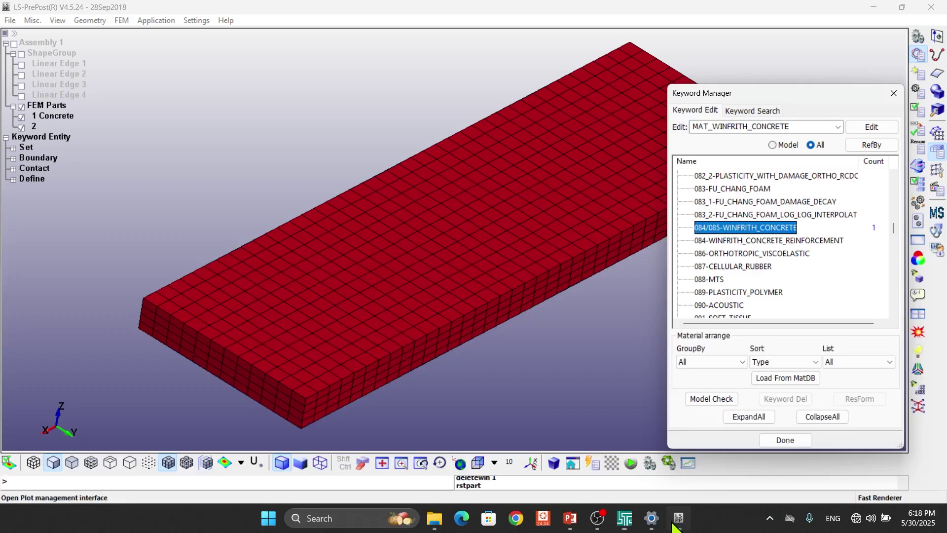
Collapse the keyword tree, expand CONTROL and browse cards like SHELL, SOLID and SOLUTION.
left_click(808, 418)
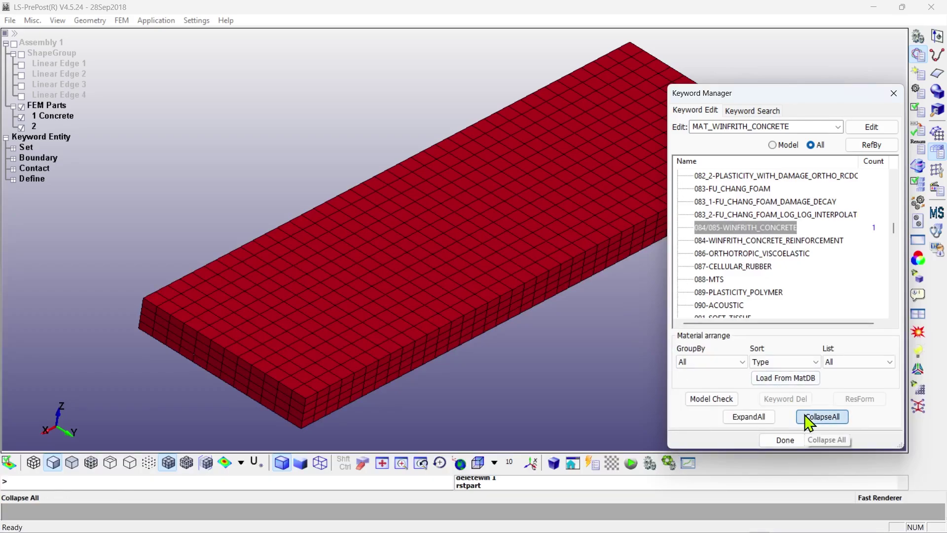
scroll(752, 256, "up", 5)
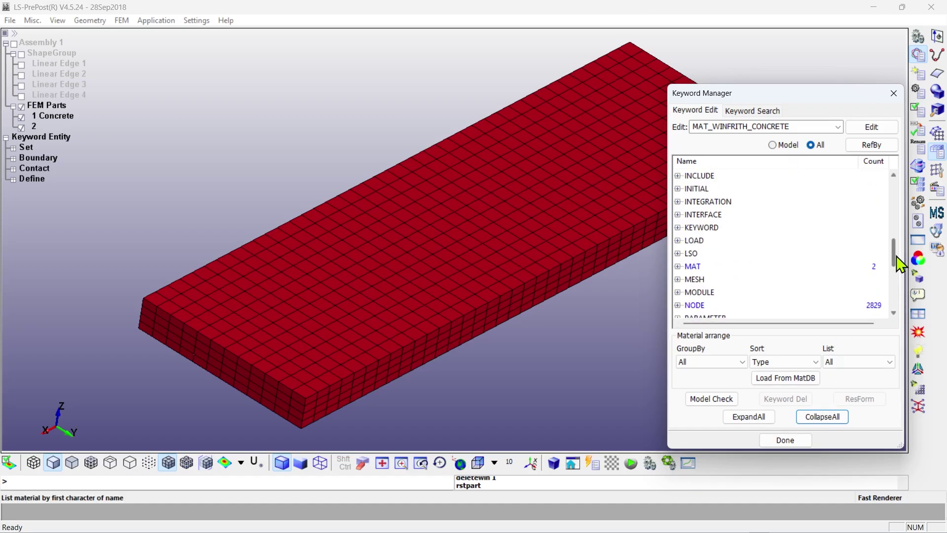
left_click_drag(892, 262, 891, 217)
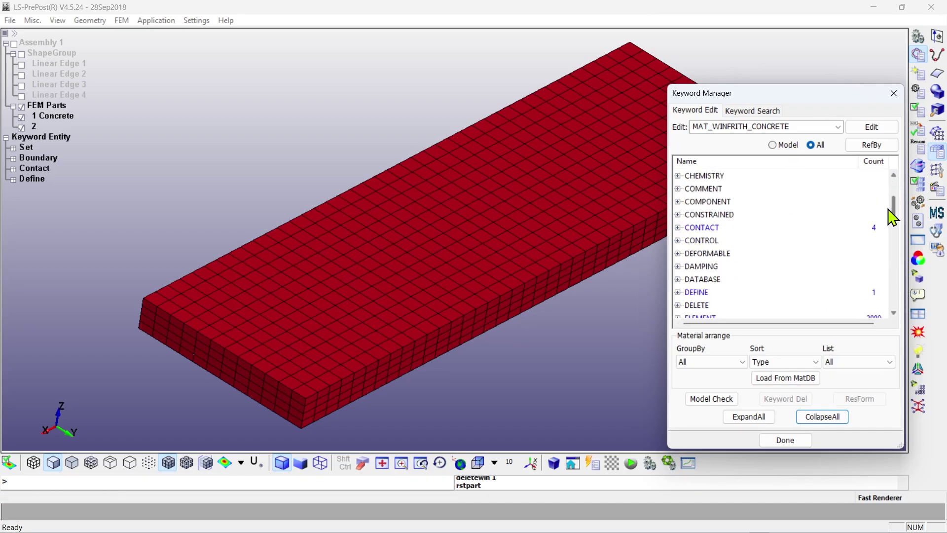
left_click(678, 241)
scroll(773, 238, "down", 3)
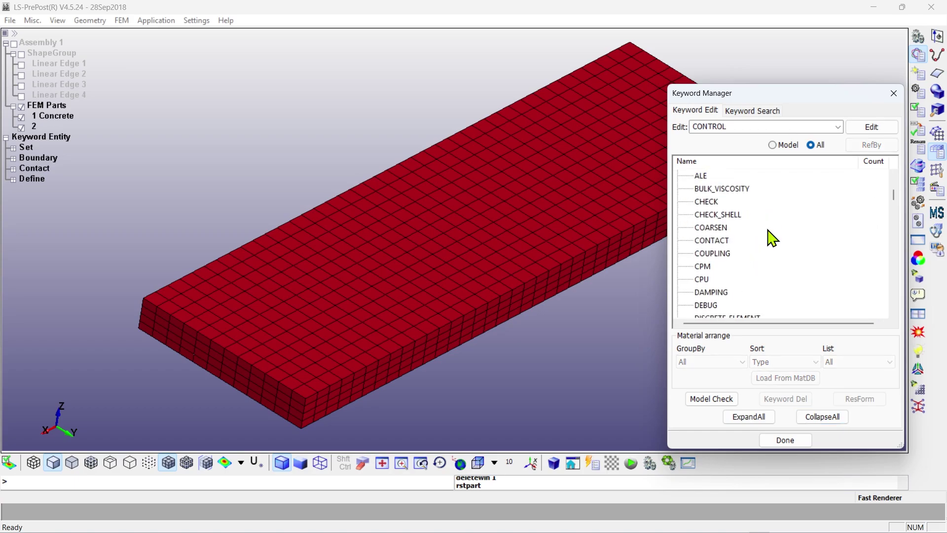
scroll(772, 238, "down", 20)
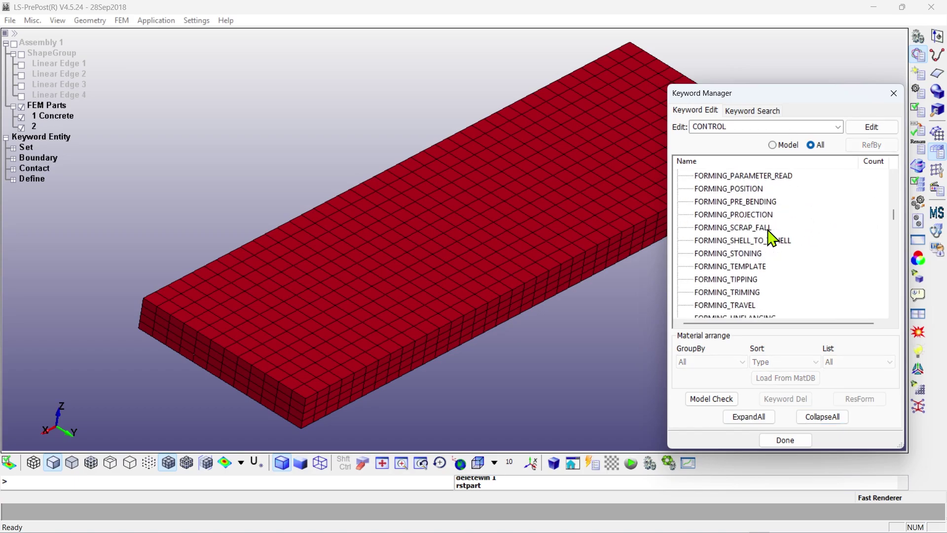
scroll(772, 239, "down", 15)
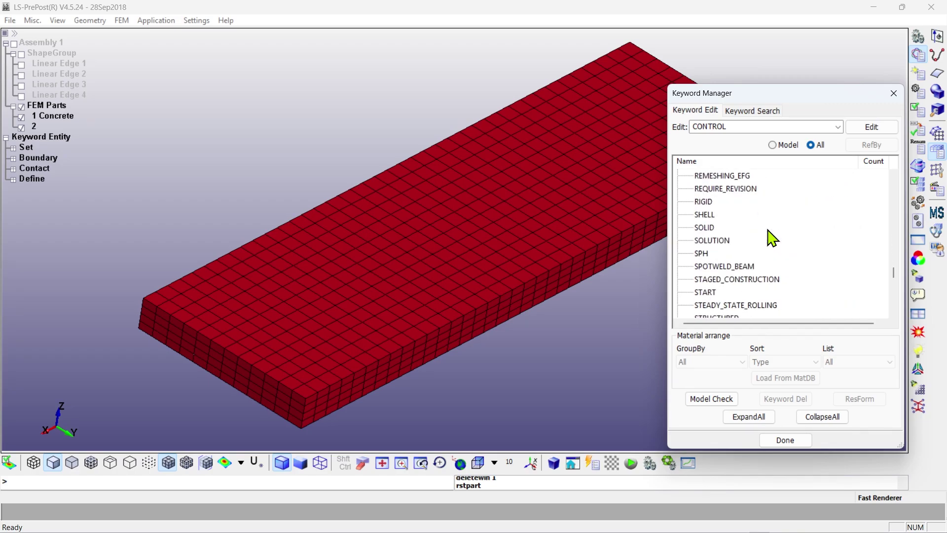
Accept the CONTROL_TERMINATION card with ENDTIM 0.1.
double_click(720, 227)
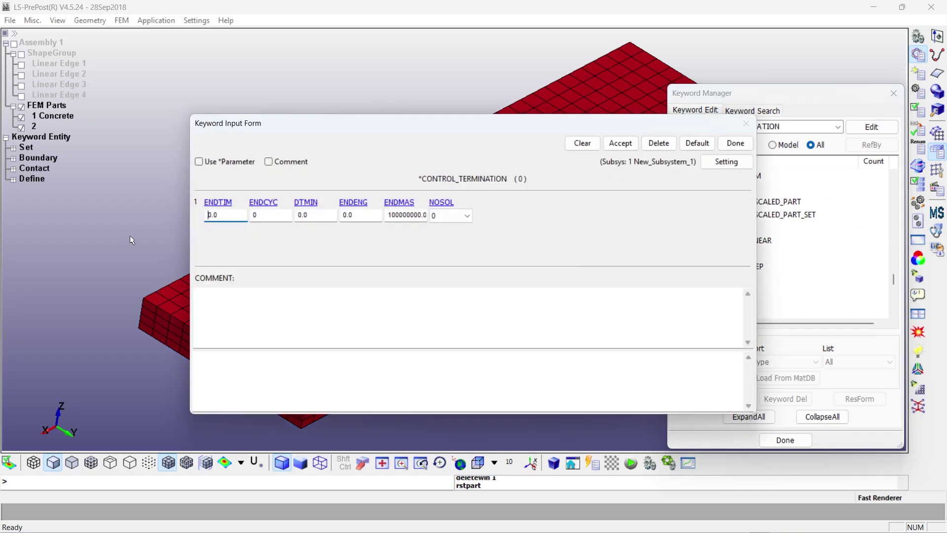
left_click(226, 214)
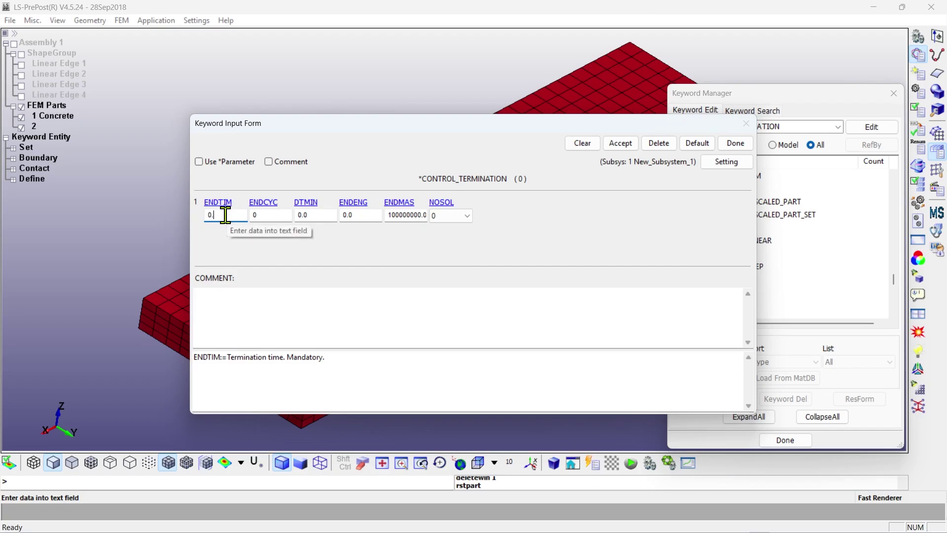
left_click(620, 144)
left_click(736, 143)
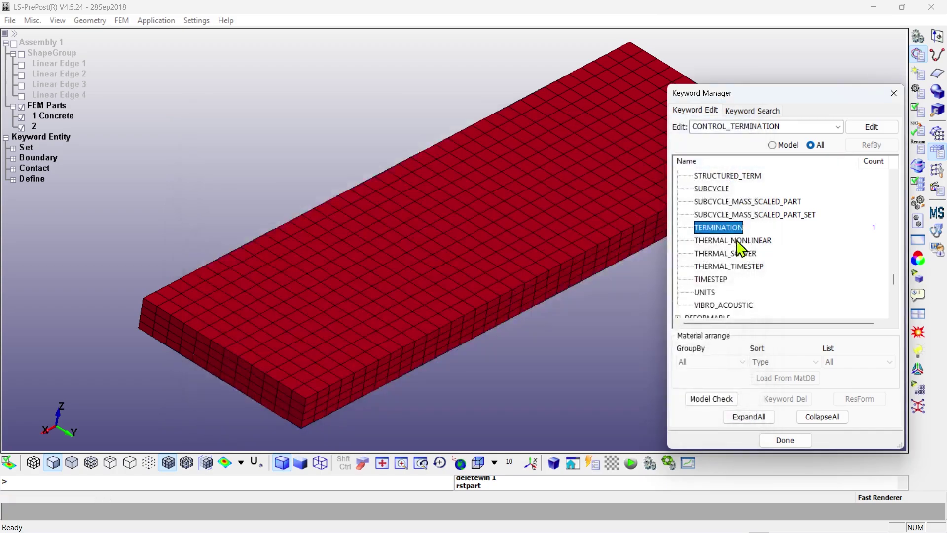
Set CONTROL_TIMESTEP TSSFAC to 0.6, accept it, and collapse the keyword tree.
double_click(715, 280)
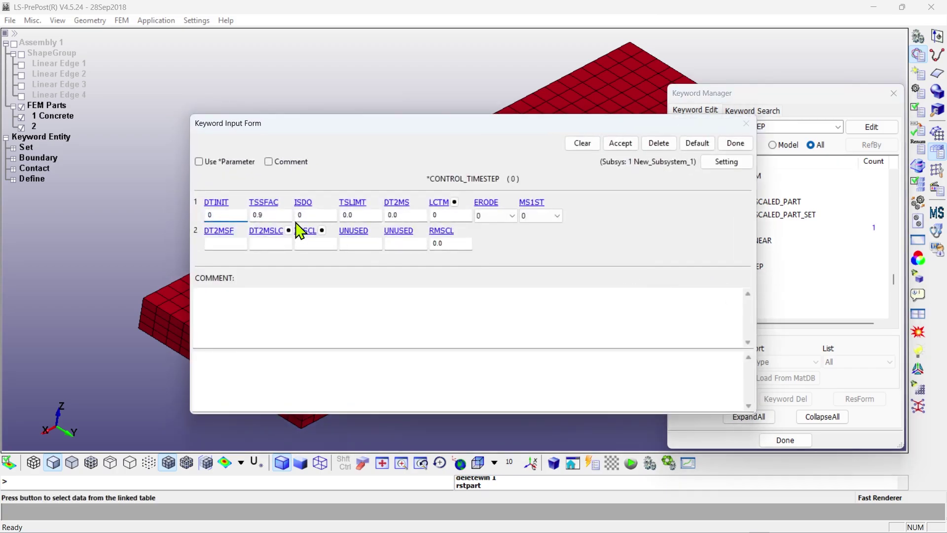
left_click(270, 216)
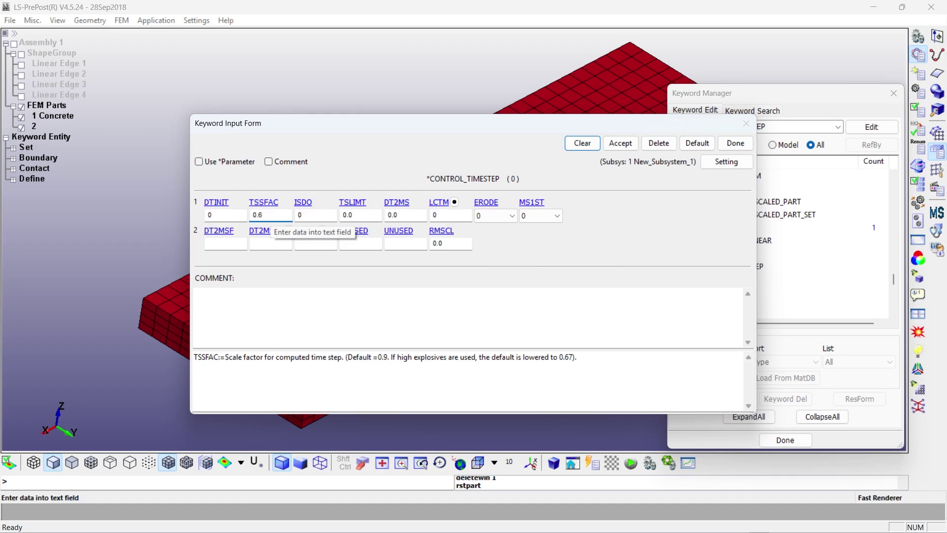
double_click(264, 216)
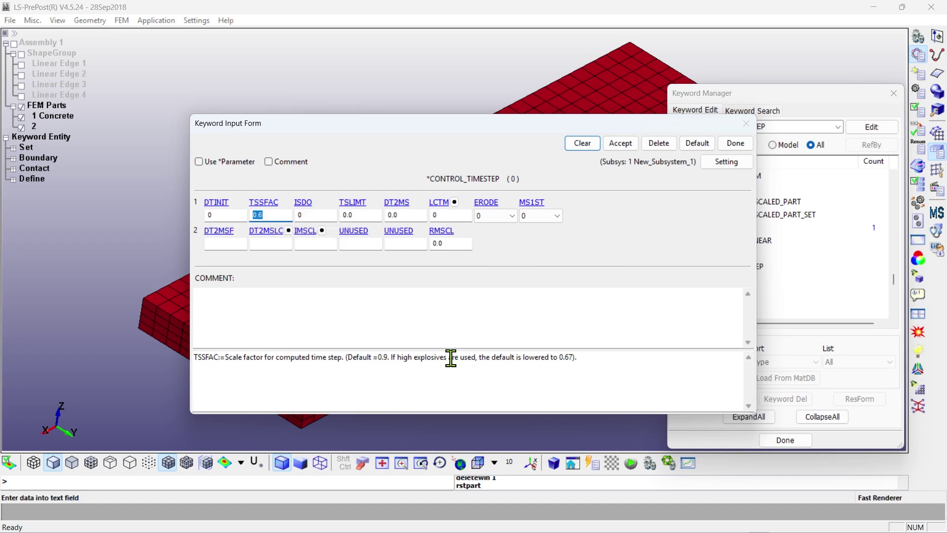
left_click(622, 144)
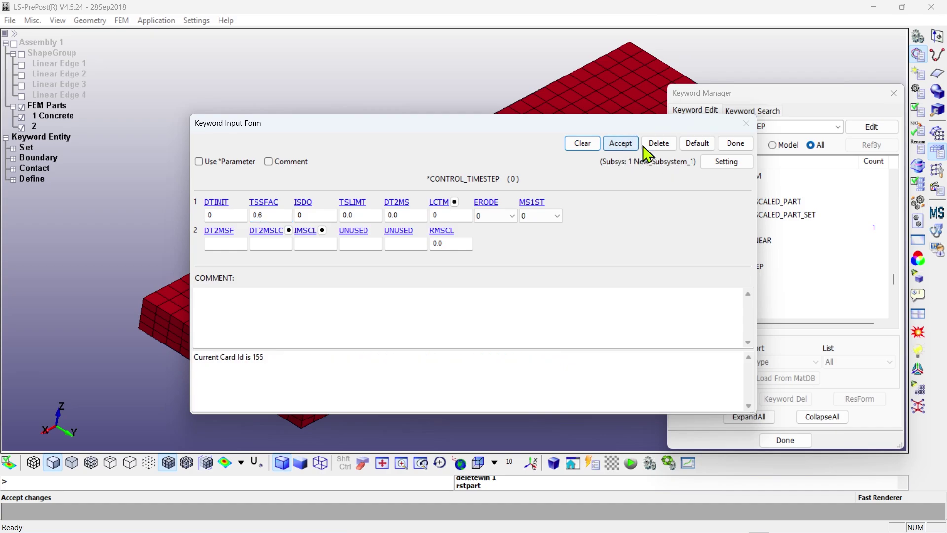
left_click(733, 148)
left_click(821, 419)
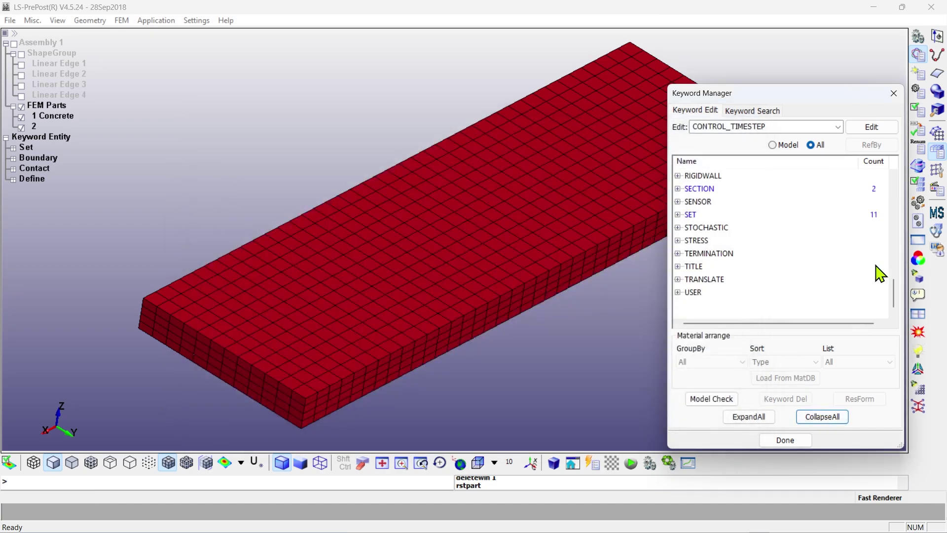
In DATABASE_ASCII_OPTION, enable NODFOR with output interval DT 0.001 and accept.
scroll(750, 279, "up", 8)
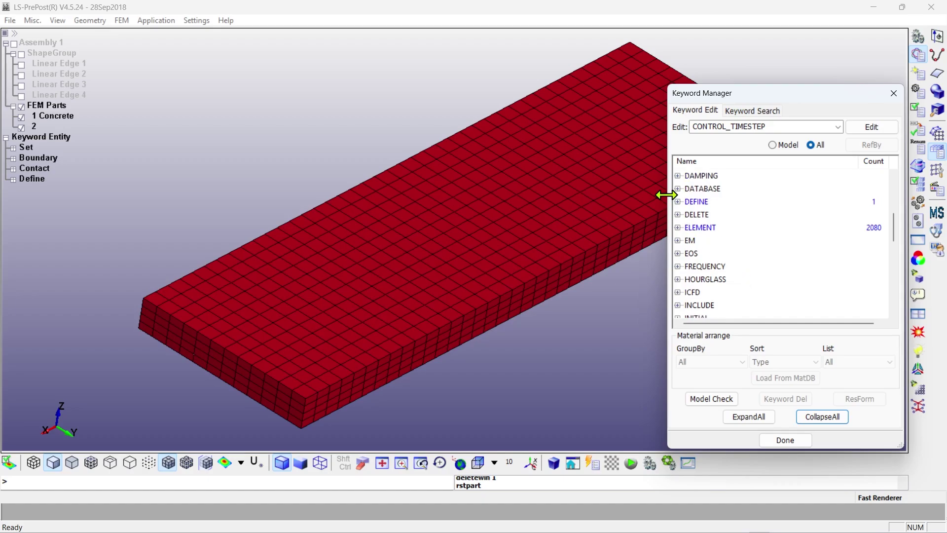
left_click(678, 189)
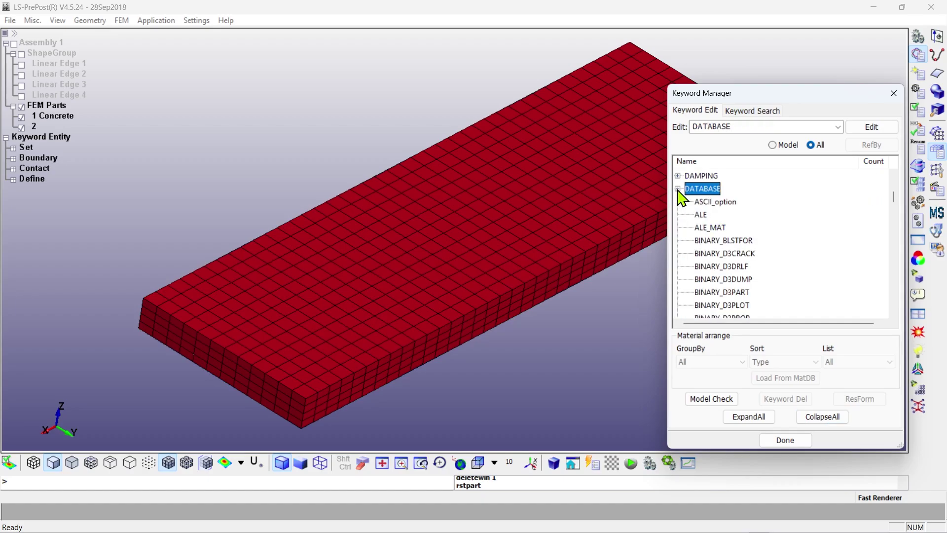
left_click(717, 203)
double_click(717, 204)
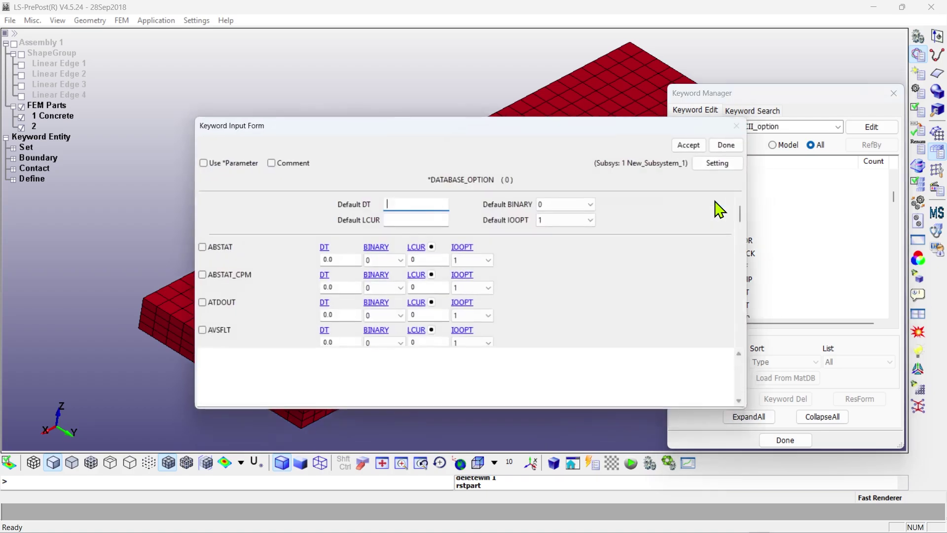
left_click_drag(751, 216, 751, 270)
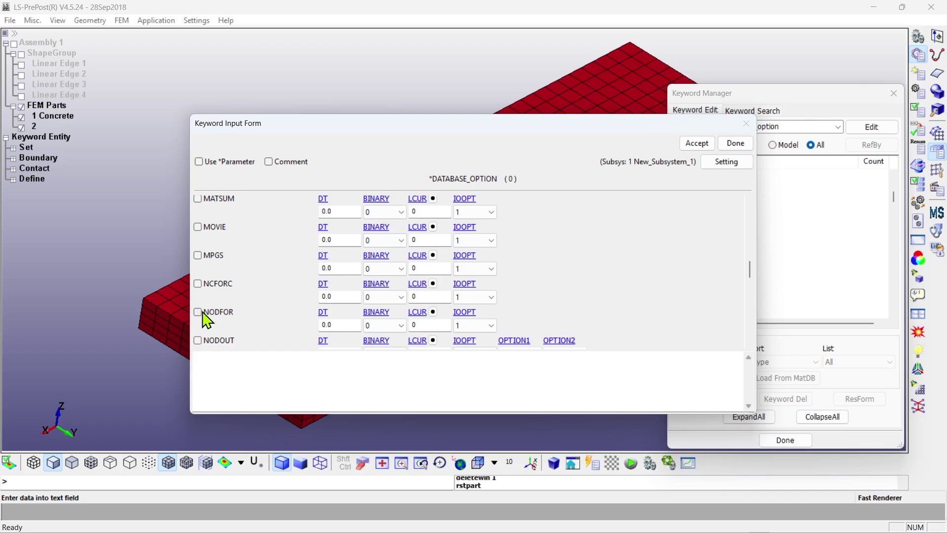
left_click(202, 313)
left_click(343, 325)
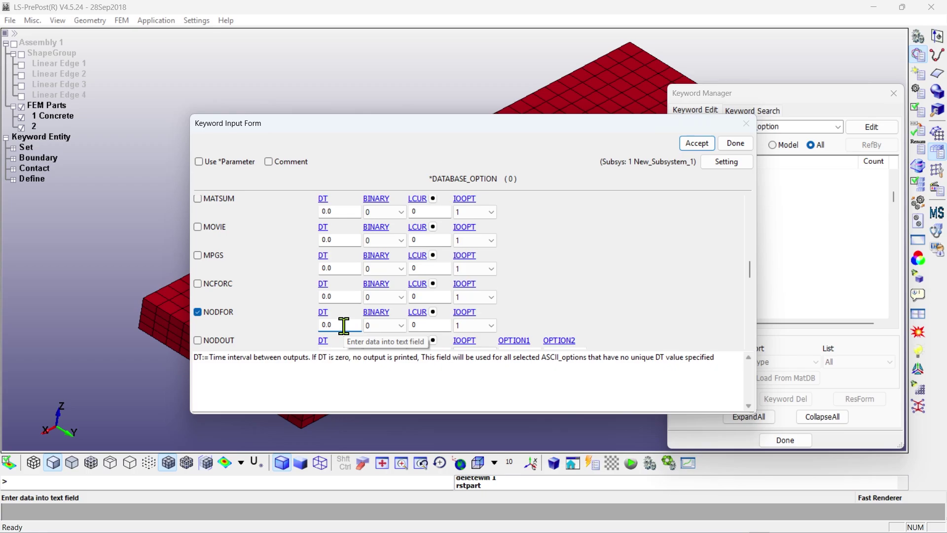
key("BackSpace")
type("1")
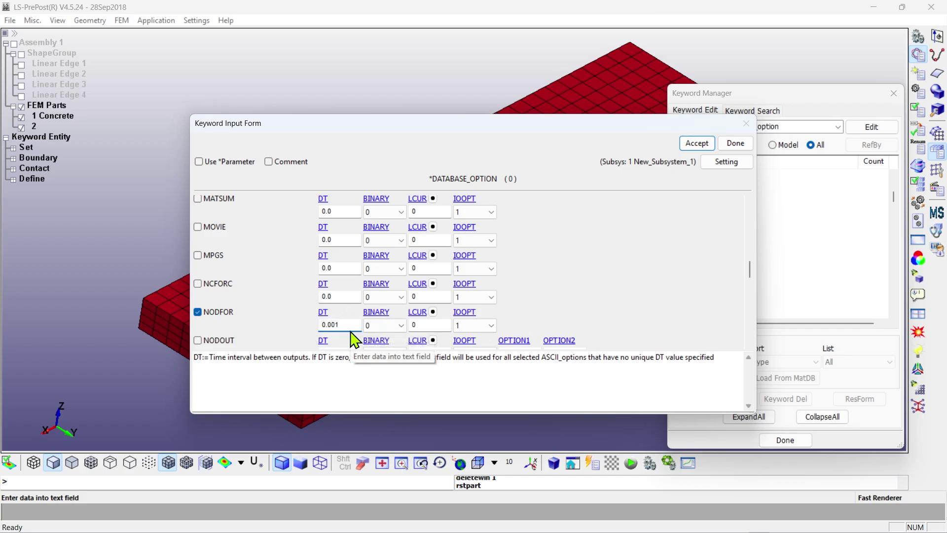
left_click(697, 144)
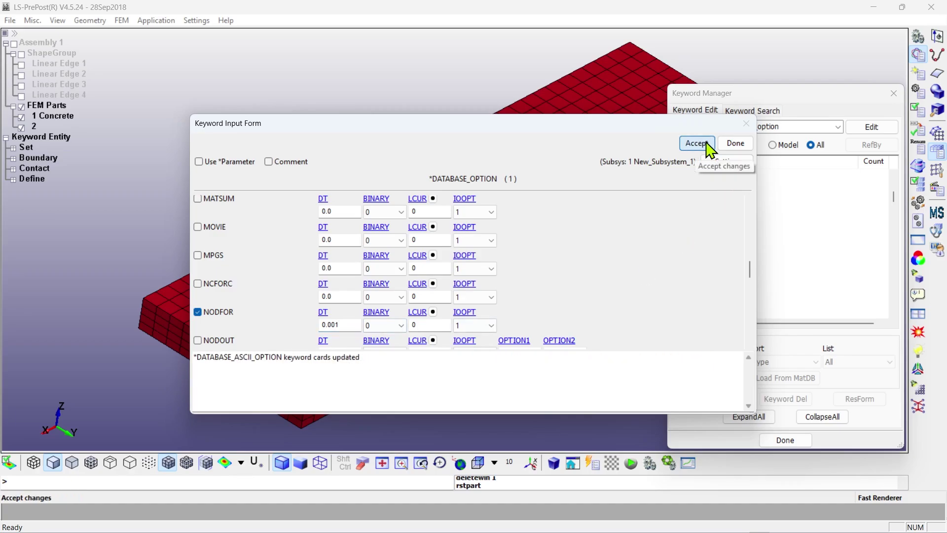
left_click(735, 144)
Set DATABASE_BINARY_D3PLOT output interval DT to 0.001 and accept.
scroll(742, 256, "down", 3)
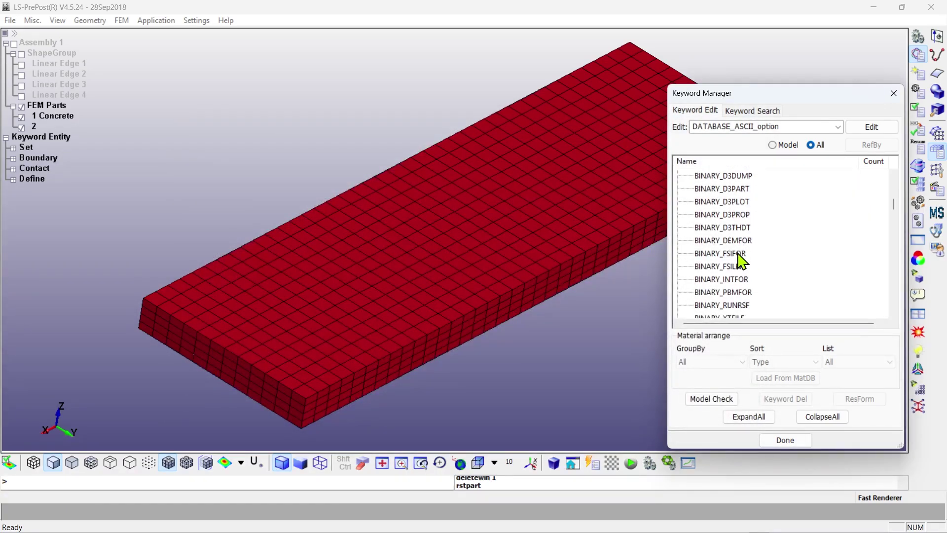
scroll(742, 259, "up", 2)
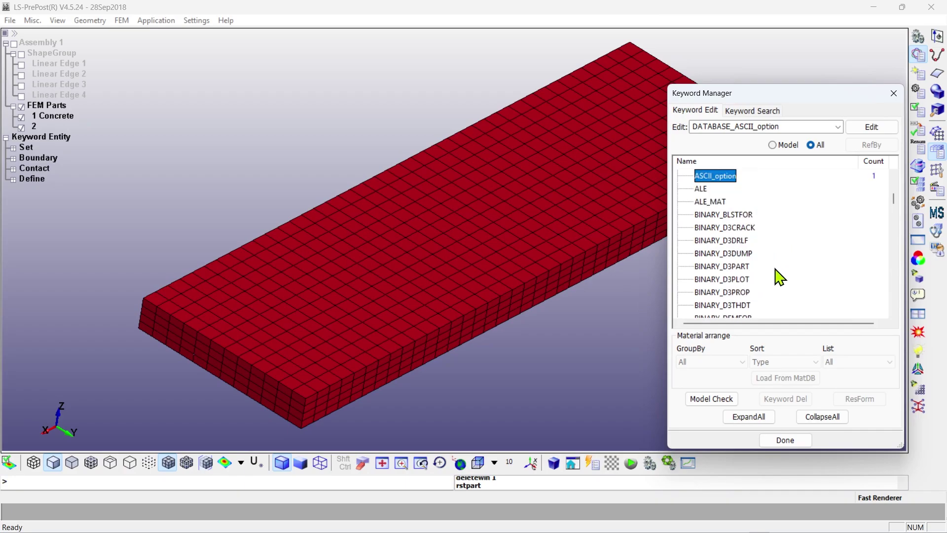
double_click(743, 283)
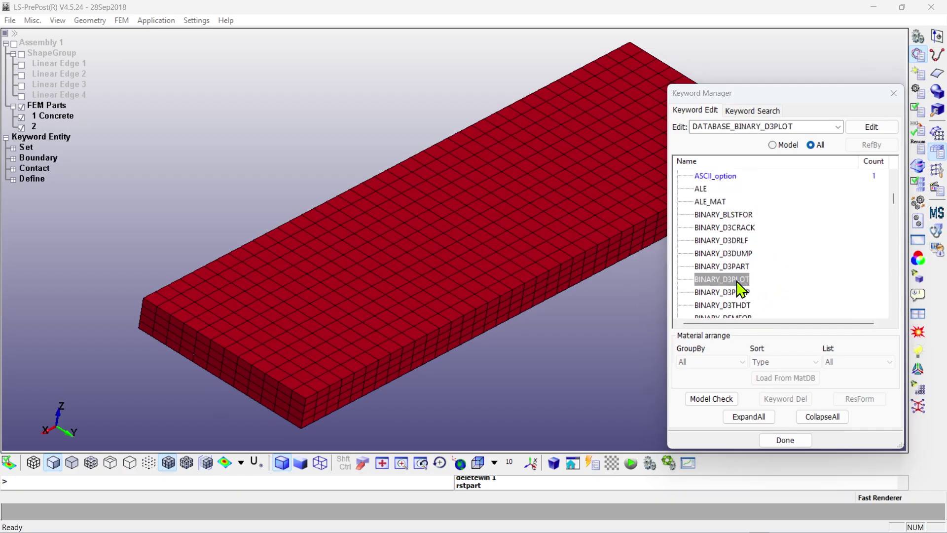
left_click(222, 217)
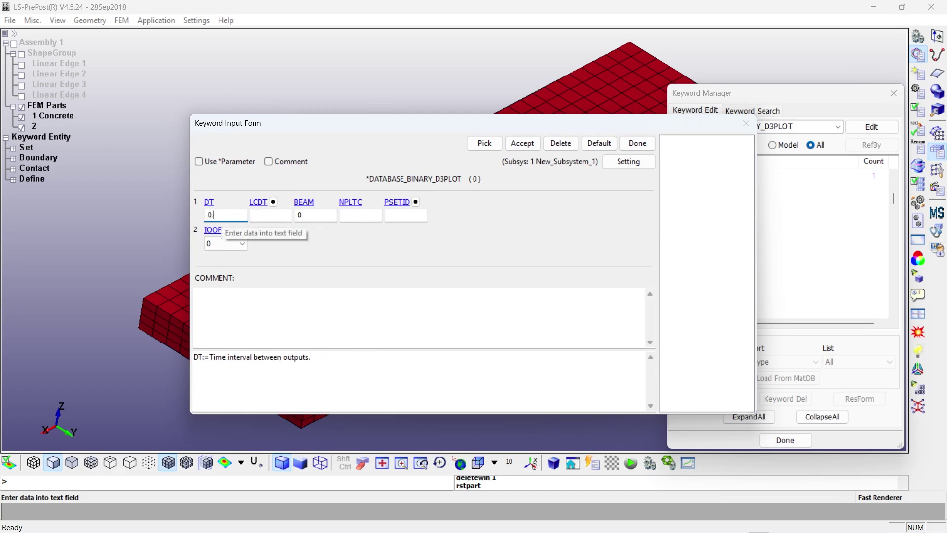
type("0.001")
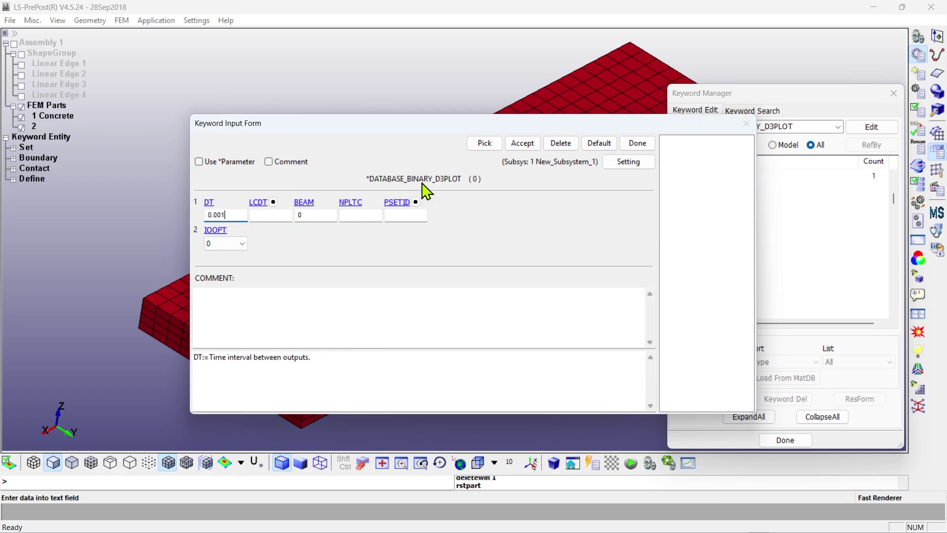
left_click(522, 143)
left_click(636, 144)
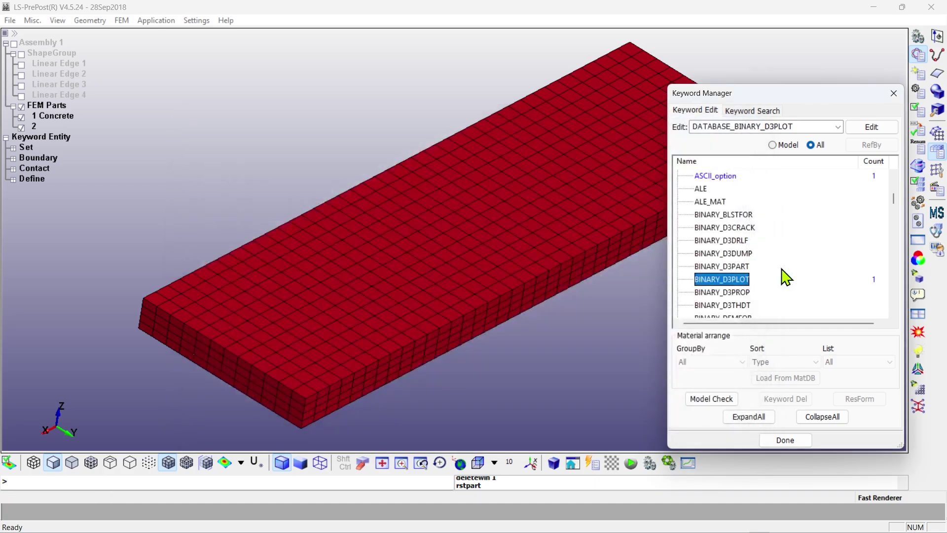
Create a DATABASE_NODAL_FORCE_GROUP with NSID 3, the Force node set, and accept it.
scroll(765, 269, "down", 10)
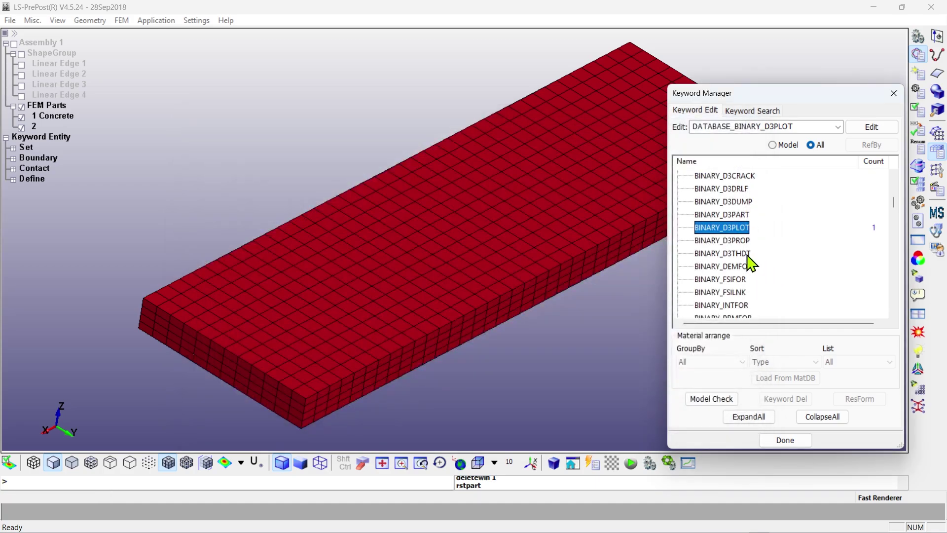
scroll(751, 264, "down", 12)
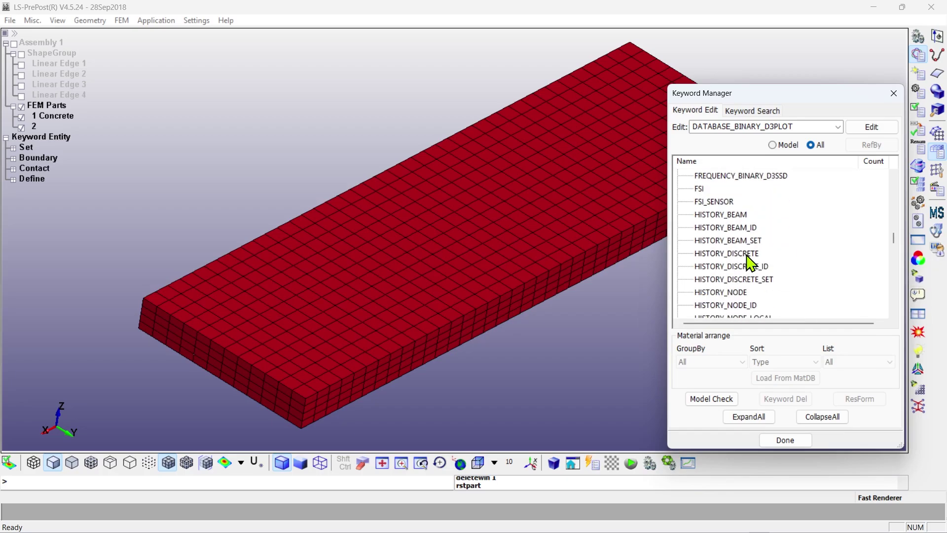
scroll(747, 263, "up", 2)
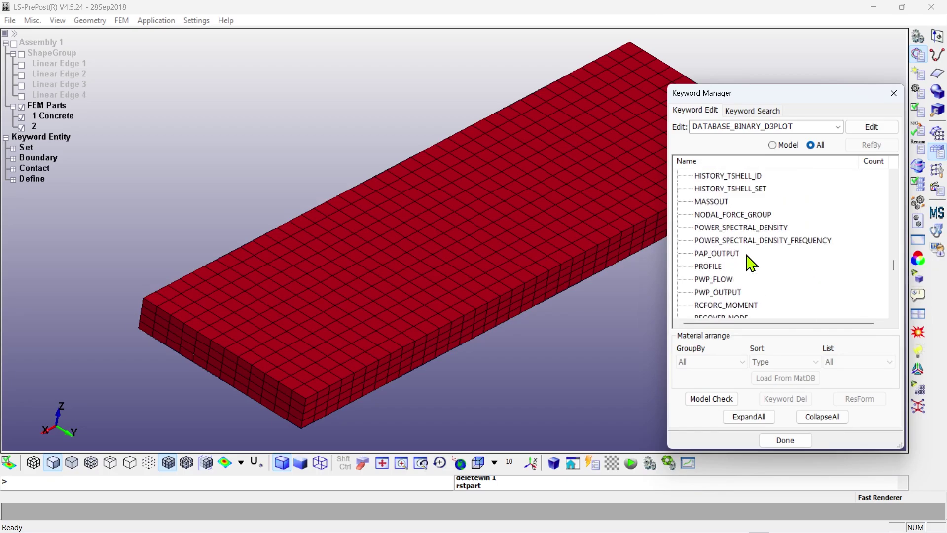
double_click(708, 242)
double_click(229, 211)
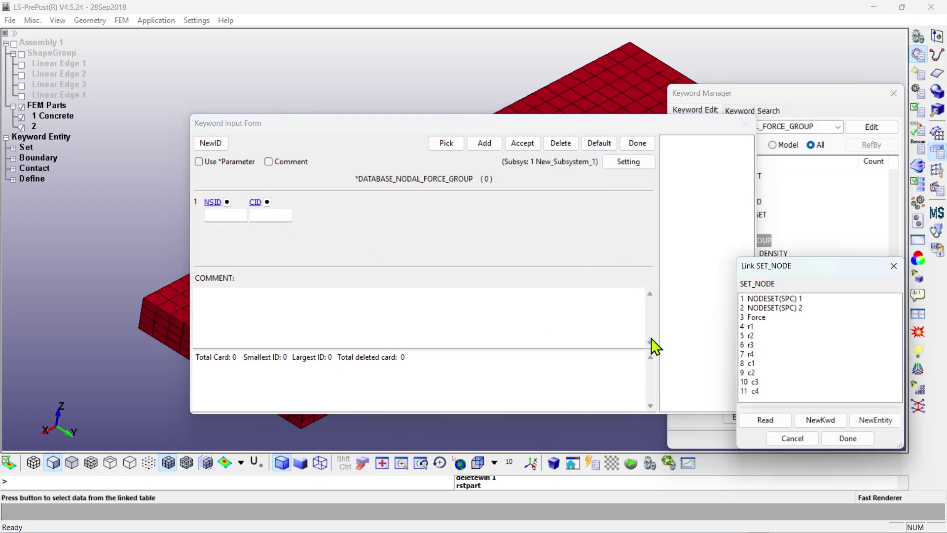
left_click(760, 318)
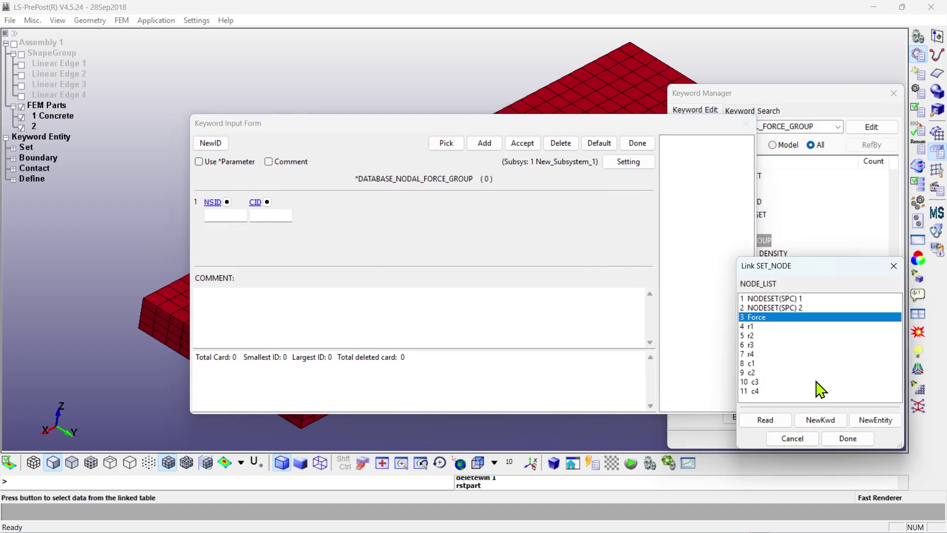
left_click(848, 438)
left_click(523, 143)
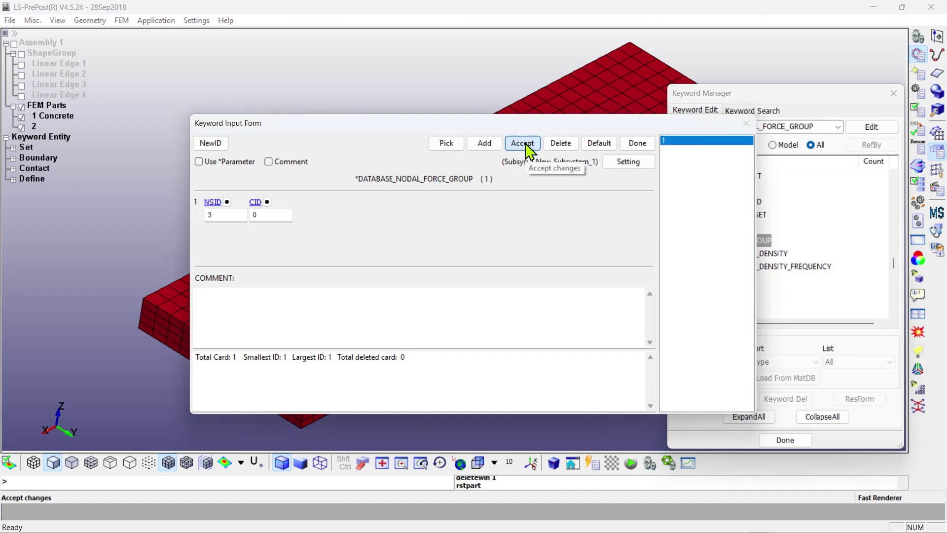
left_click(638, 143)
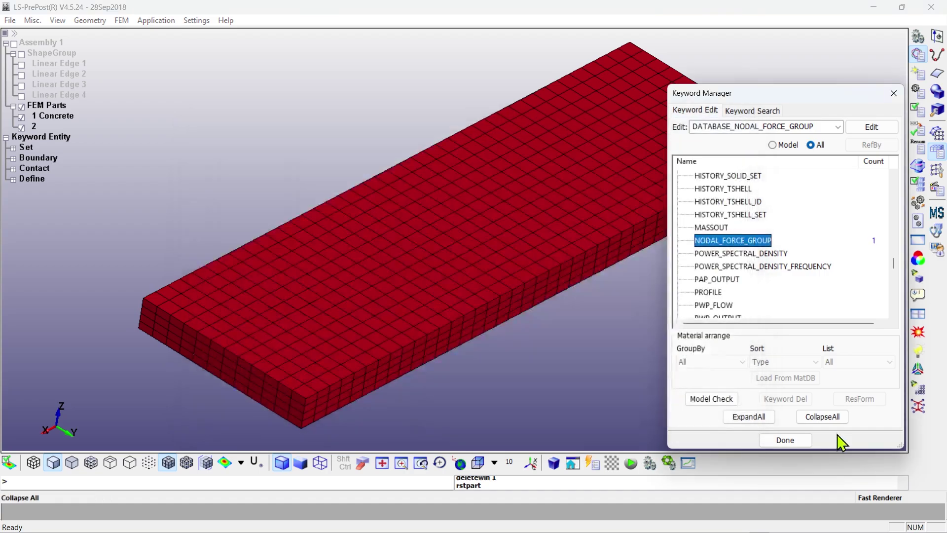
left_click(822, 417)
Assign part Concrete the solid section SECID 2 and Concrete material MID 2.
left_click(779, 145)
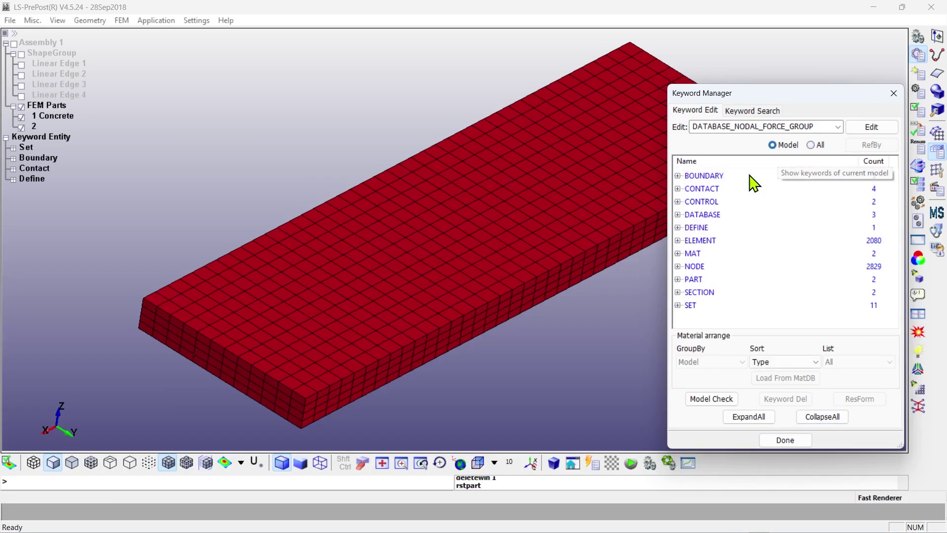
double_click(693, 280)
double_click(697, 291)
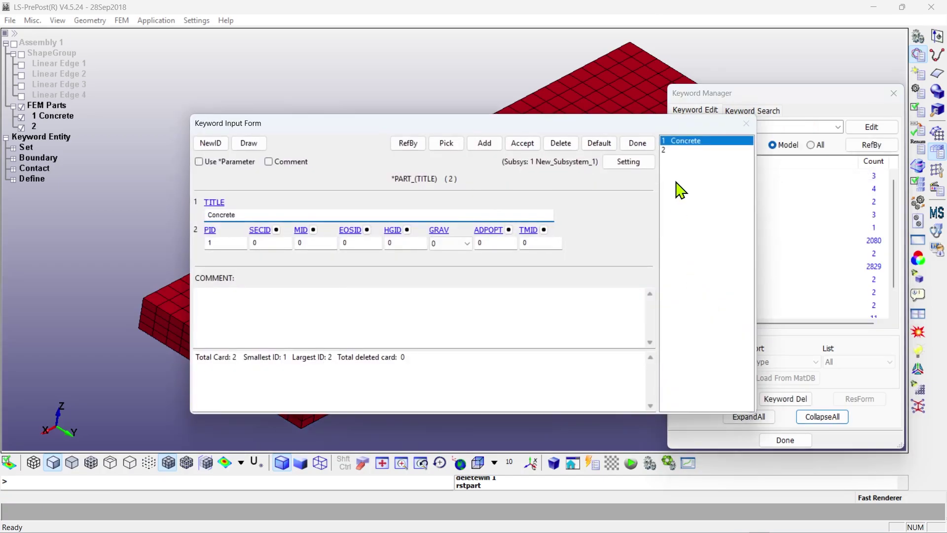
left_click(667, 149)
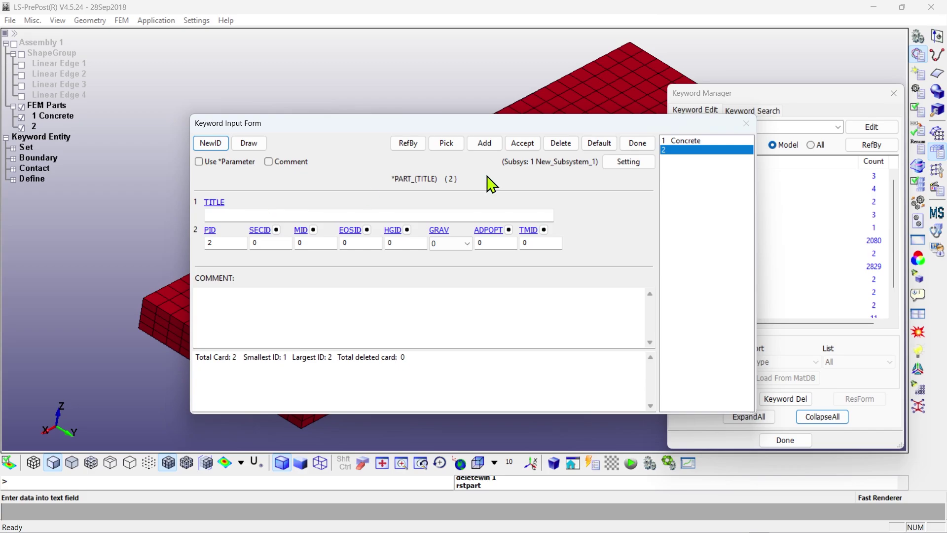
left_click(673, 141)
double_click(280, 243)
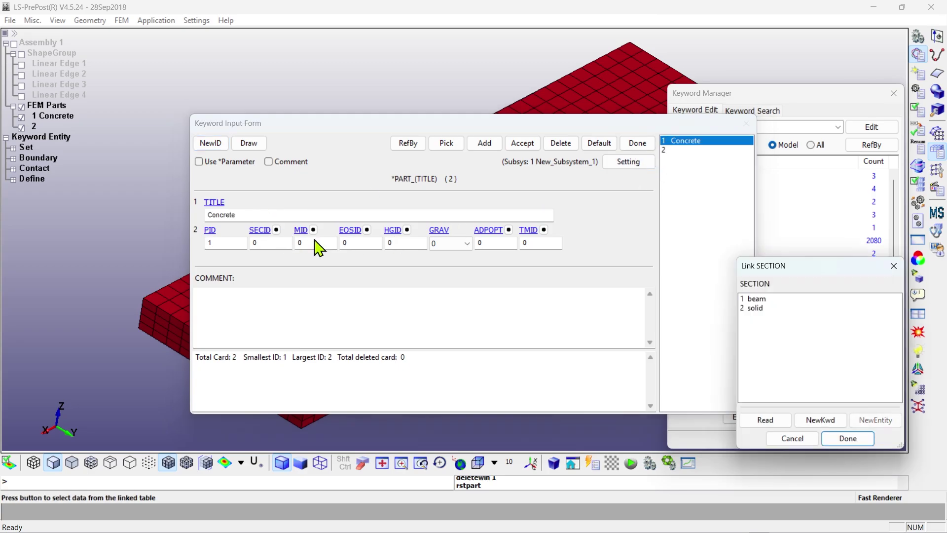
left_click(771, 308)
left_click(843, 438)
double_click(316, 241)
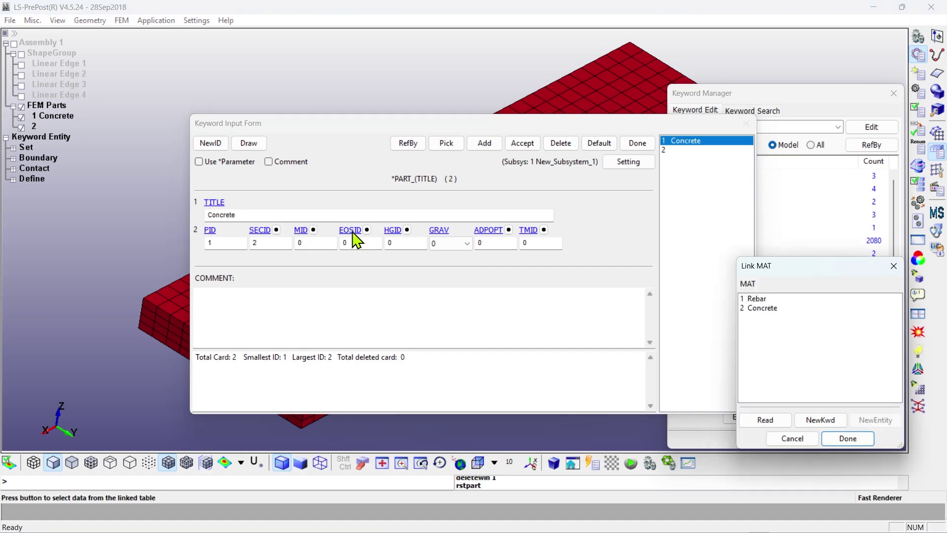
left_click(762, 308)
left_click(848, 438)
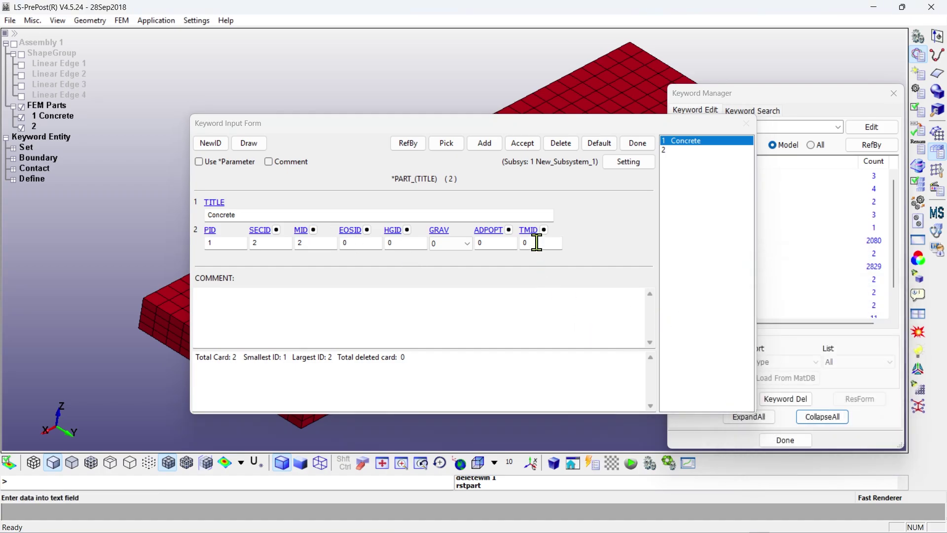
left_click(522, 143)
Title part 2 'Rebar' with beam section SECID 1 and Rebar material MID 1.
left_click(671, 150)
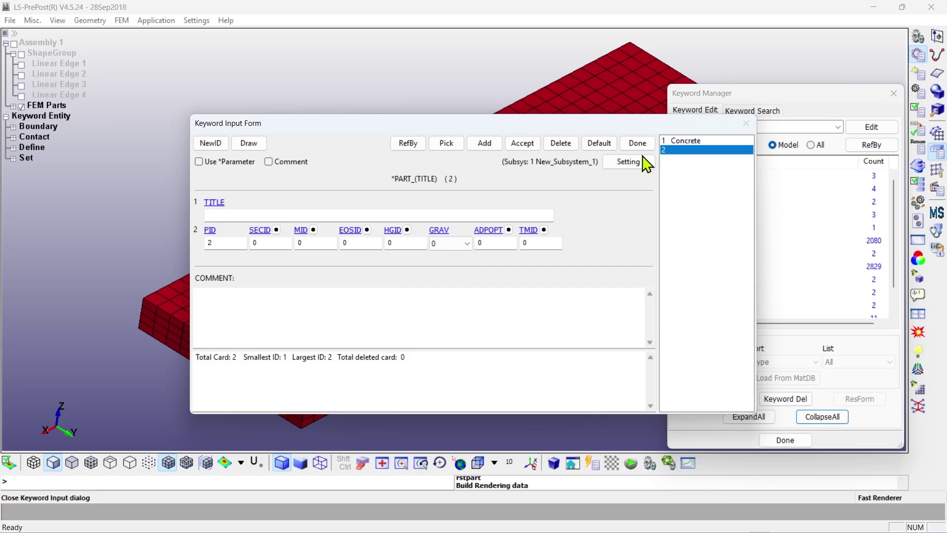
left_click(231, 215)
type("Rebar")
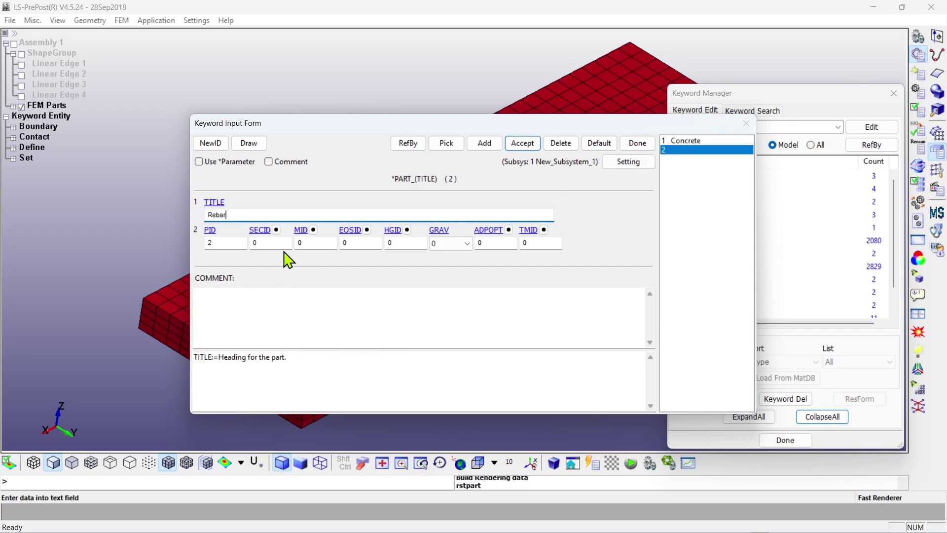
left_click(266, 230)
double_click(757, 299)
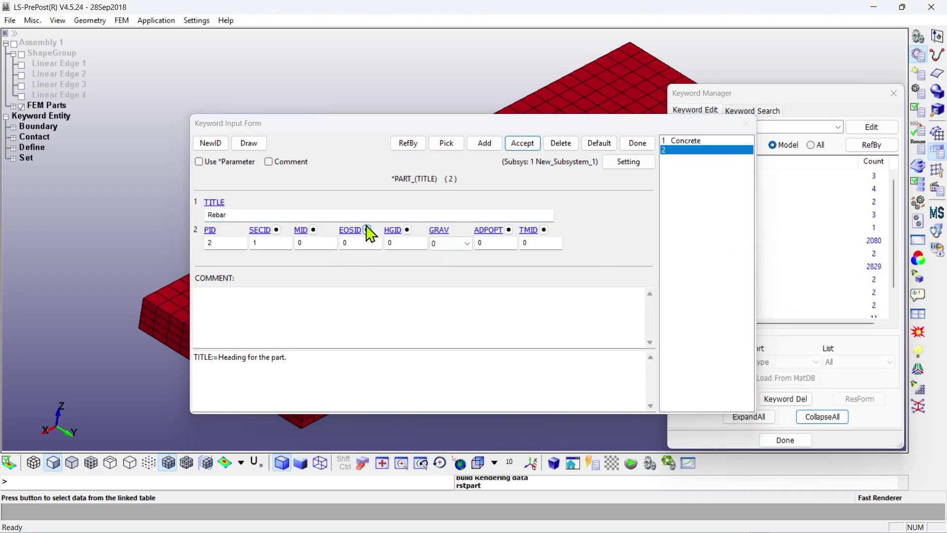
left_click(302, 231)
double_click(758, 299)
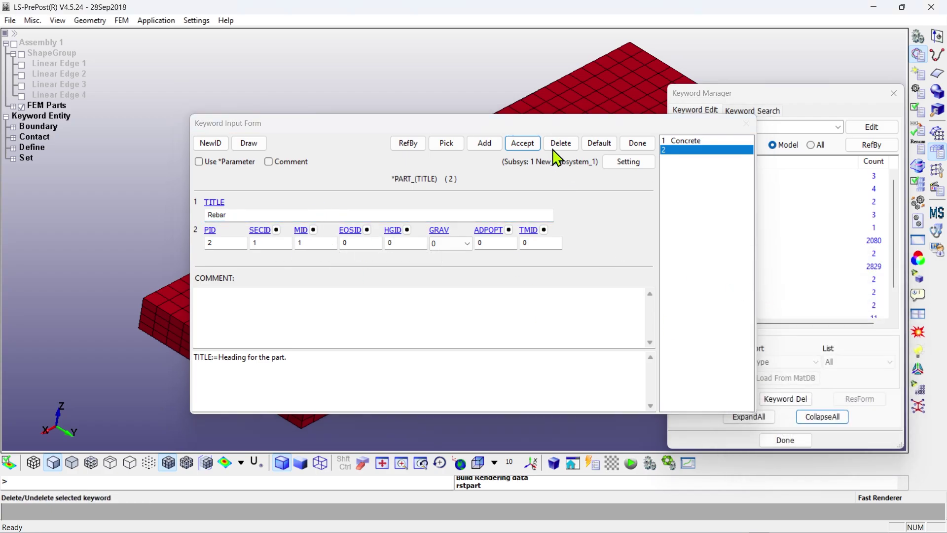
left_click(523, 143)
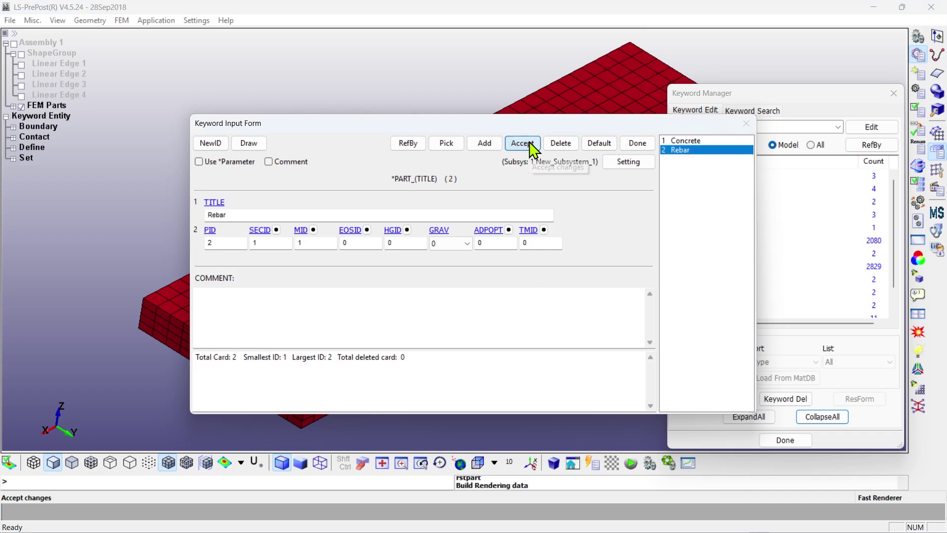
left_click(643, 147)
Run a Model Check keyword check and review the results.
left_click(707, 398)
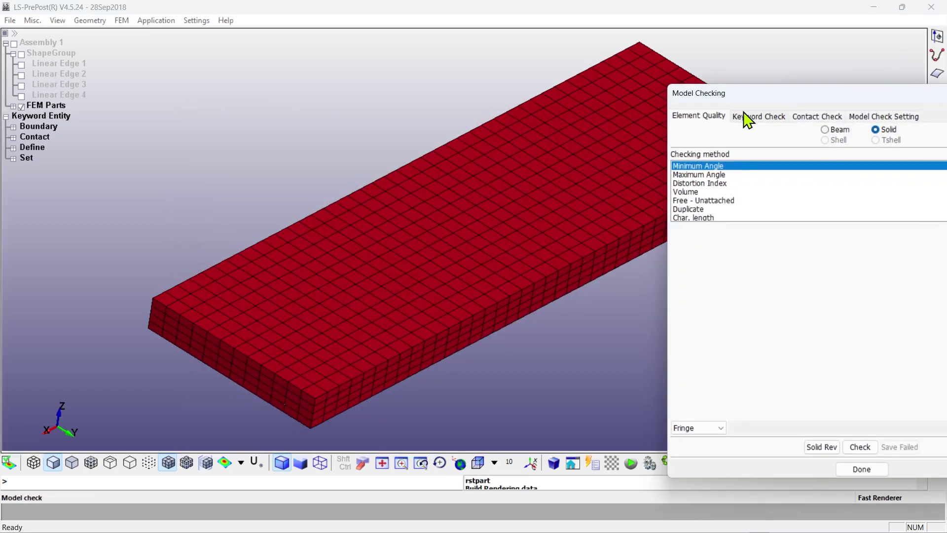
left_click(746, 118)
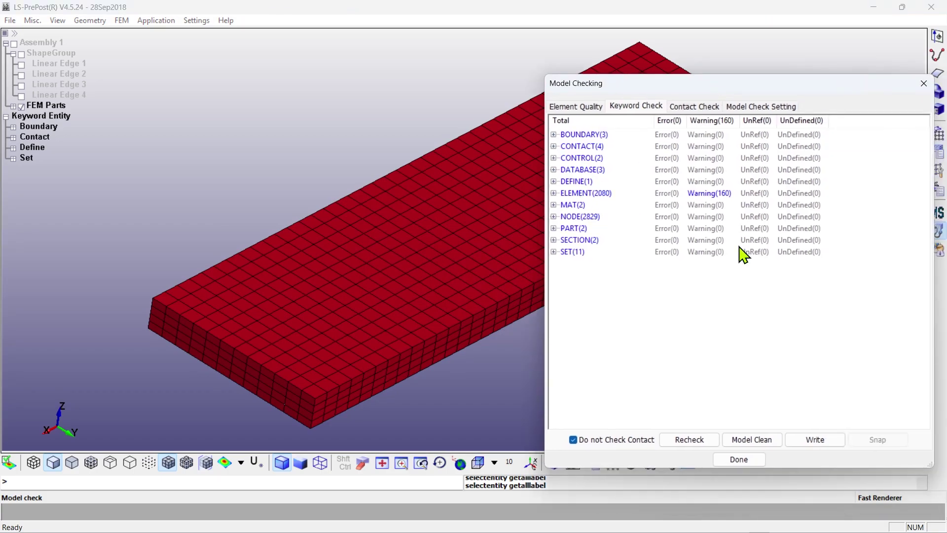
left_click(741, 459)
left_click_drag(685, 83, 794, 71)
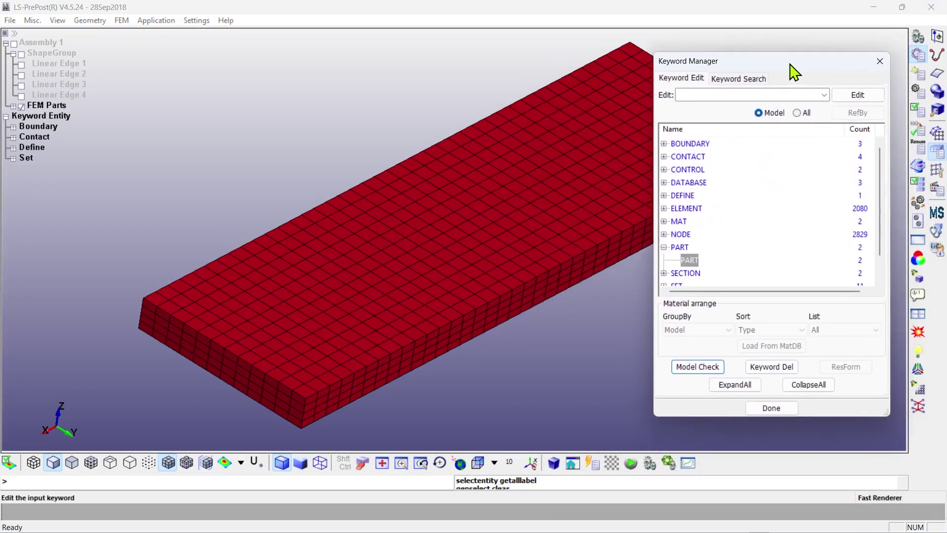
Save the model as concrete.k in Desktop\Bending using the newest output version.
left_click(775, 410)
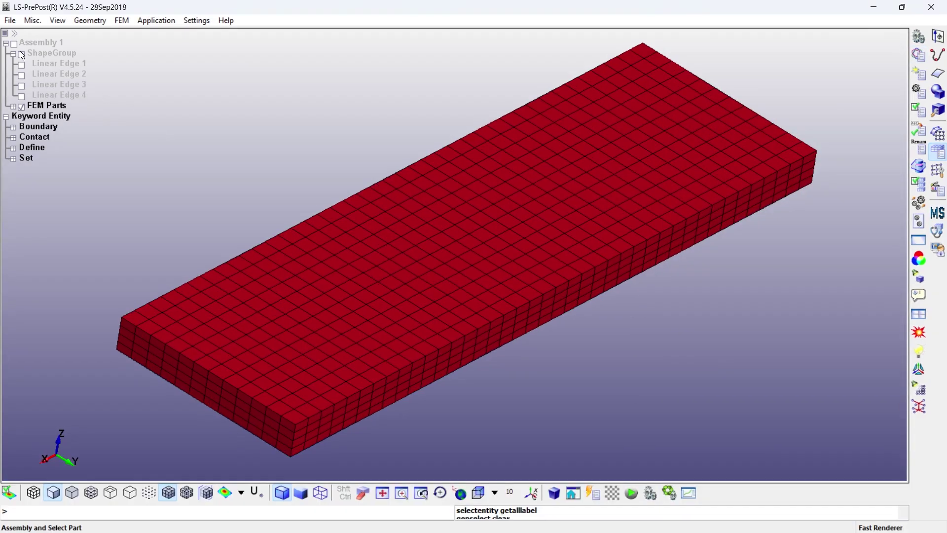
left_click(10, 21)
mouse_move(27, 94)
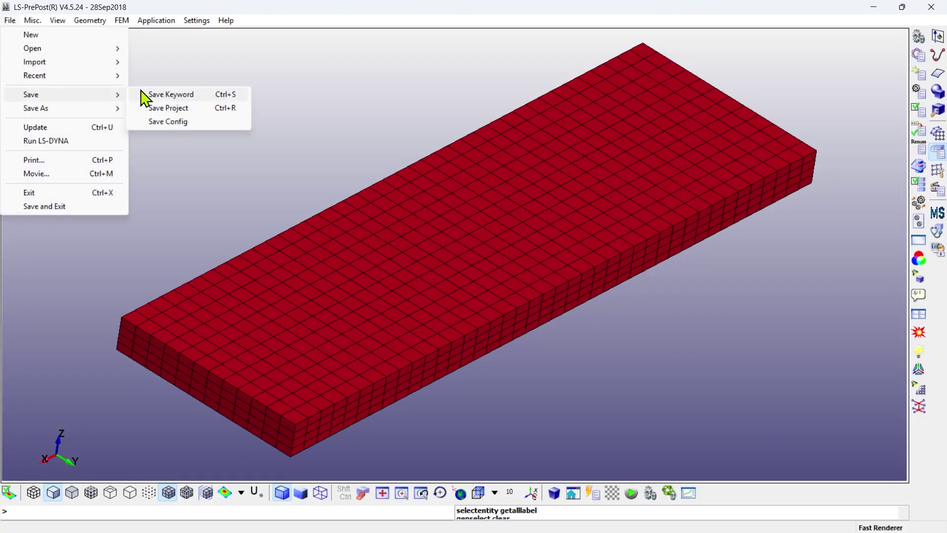
left_click(161, 93)
left_click(292, 129)
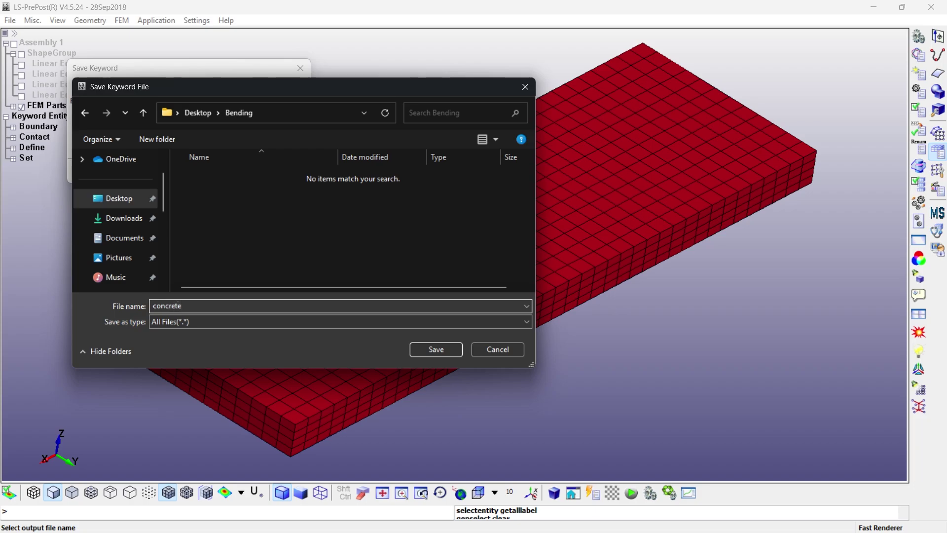
left_click(427, 349)
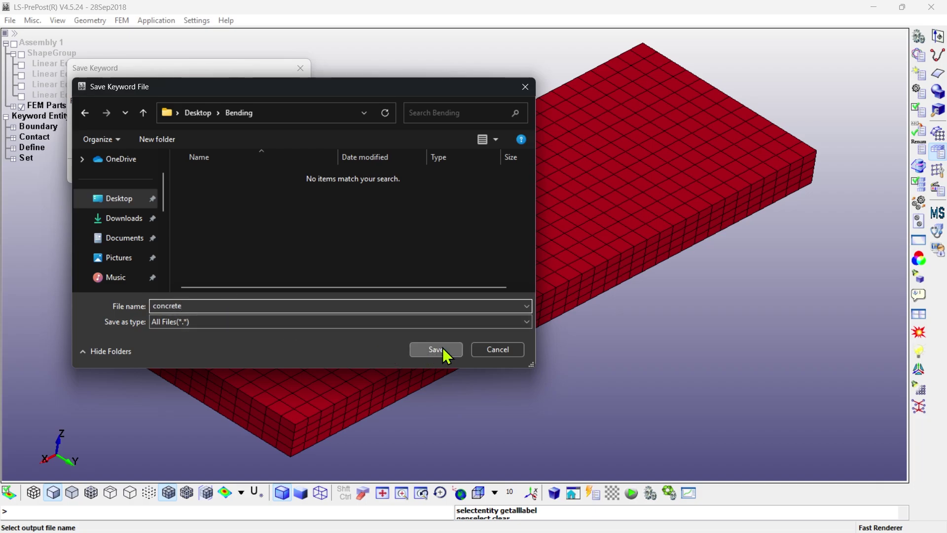
left_click(160, 143)
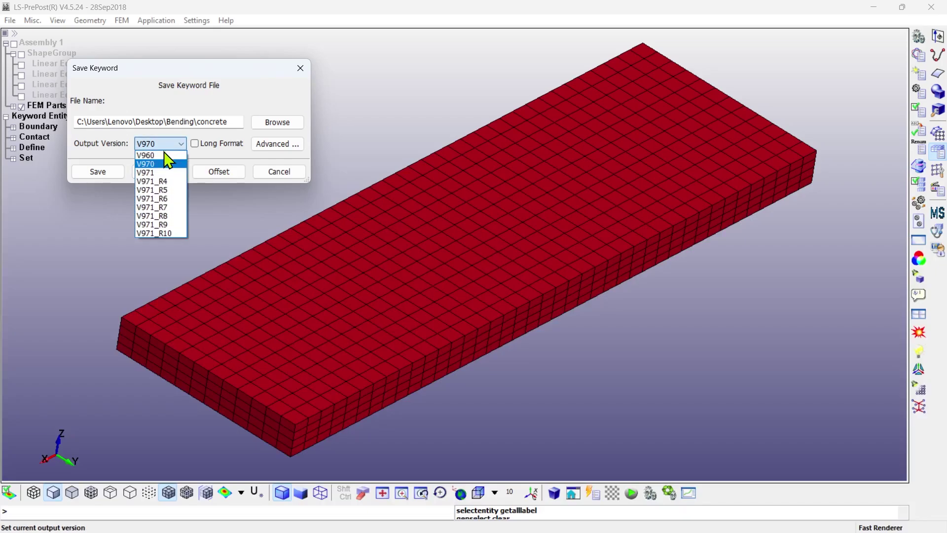
left_click(158, 233)
left_click(99, 171)
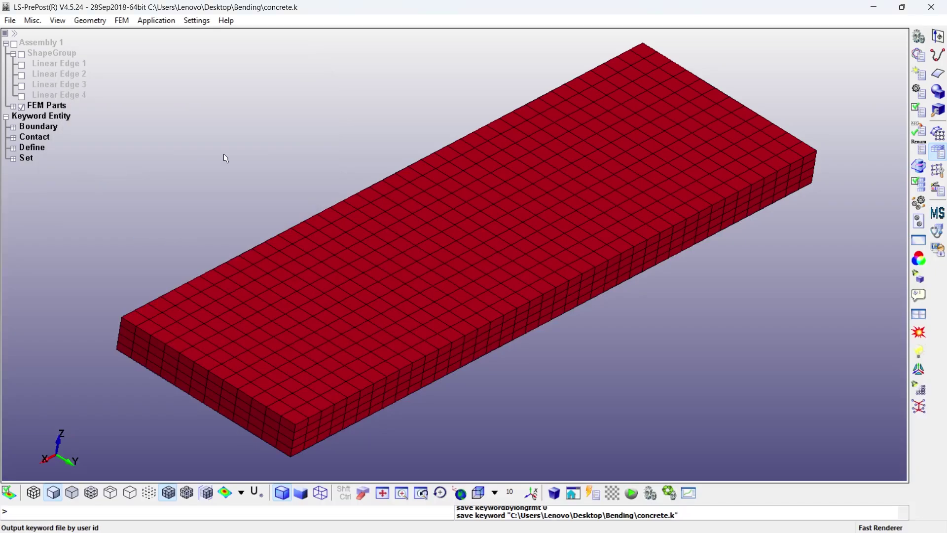
left_click(918, 54)
Set the Rebar PLASTIC_KINEMATIC material's tangent modulus ETAN to 0.
double_click(720, 270)
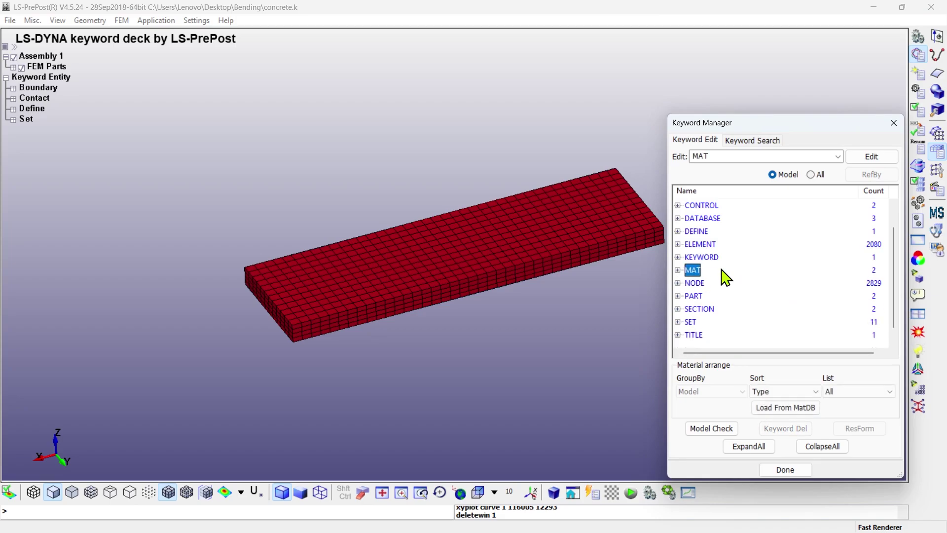
double_click(693, 270)
double_click(738, 283)
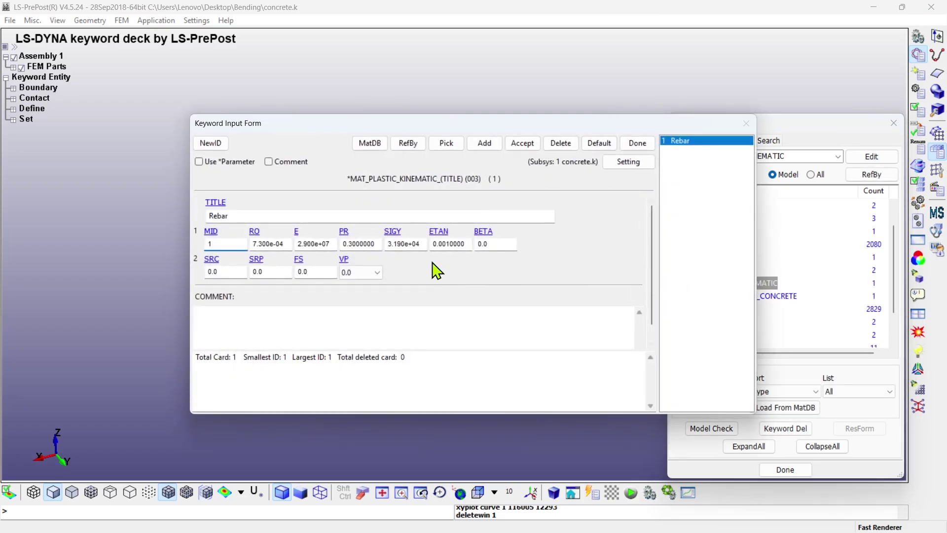
double_click(459, 244)
type("0")
left_click(523, 143)
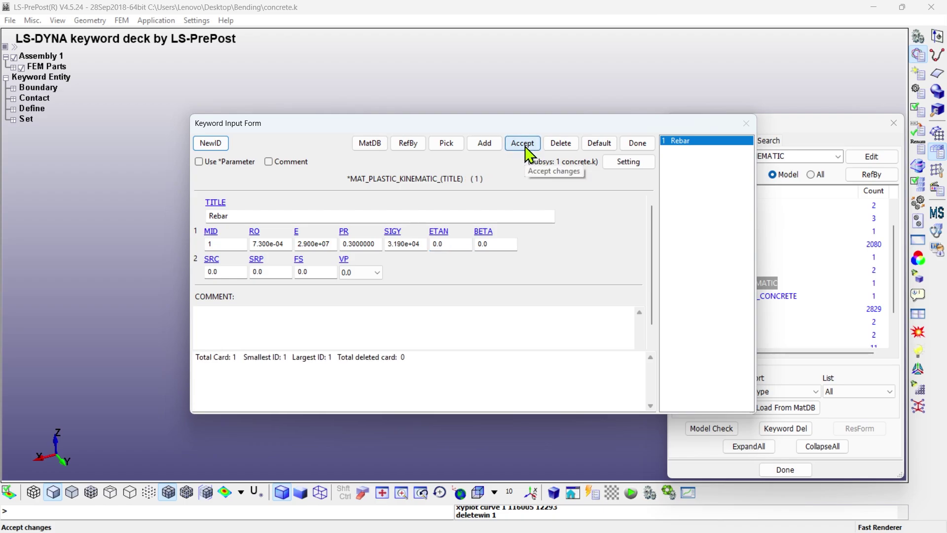
left_click(637, 144)
Set the WINFRITH_CONCRETE material's Poisson's ratio PR to 0.18 and close Keyword Manager.
left_click(728, 296)
double_click(725, 296)
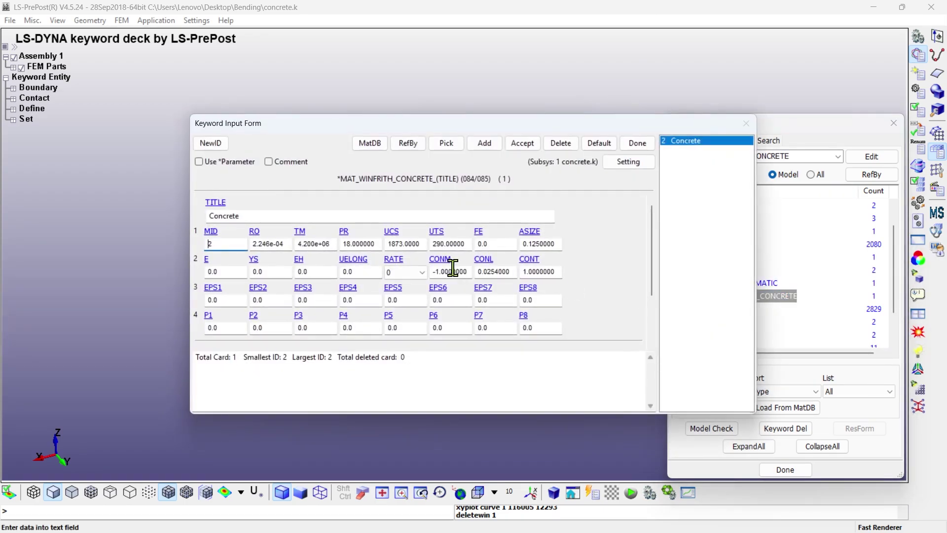
double_click(365, 244)
type("0.18")
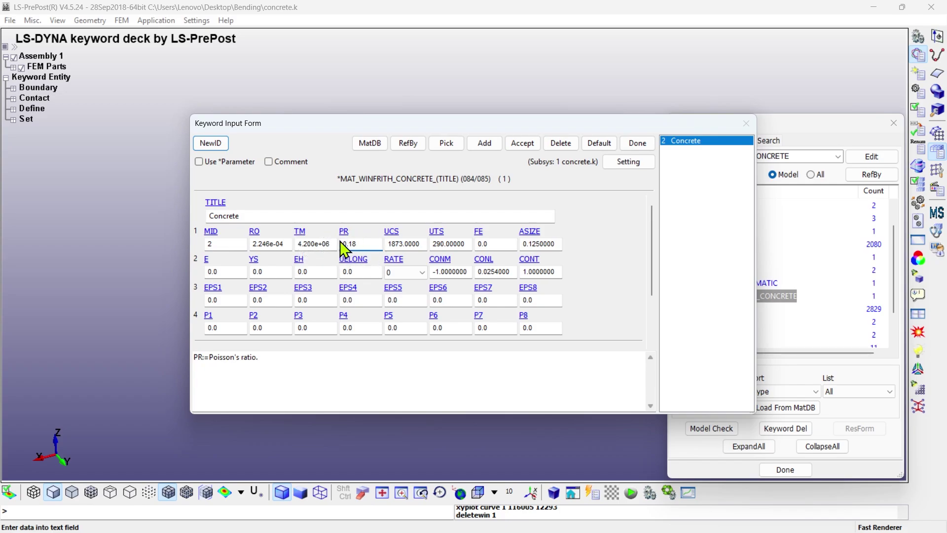
left_click(523, 143)
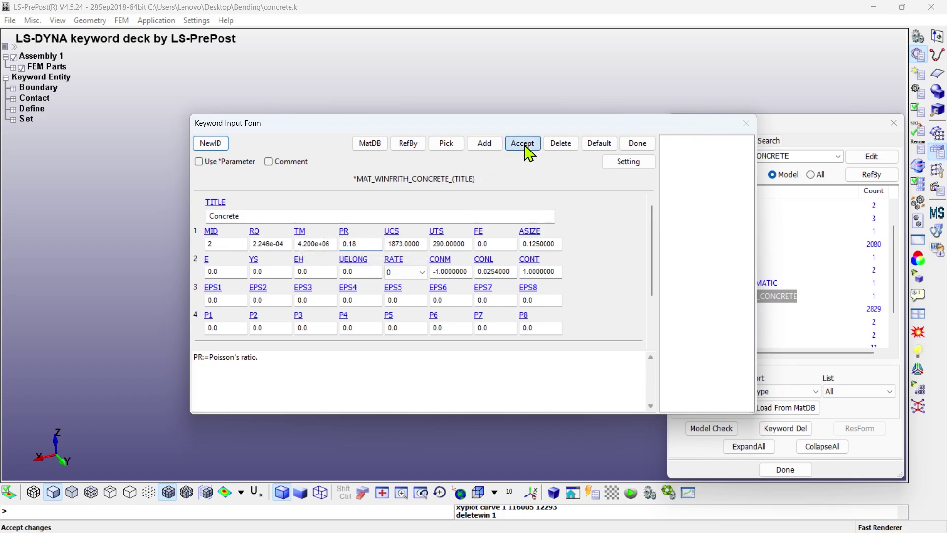
left_click(638, 143)
left_click(677, 270)
left_click(693, 269)
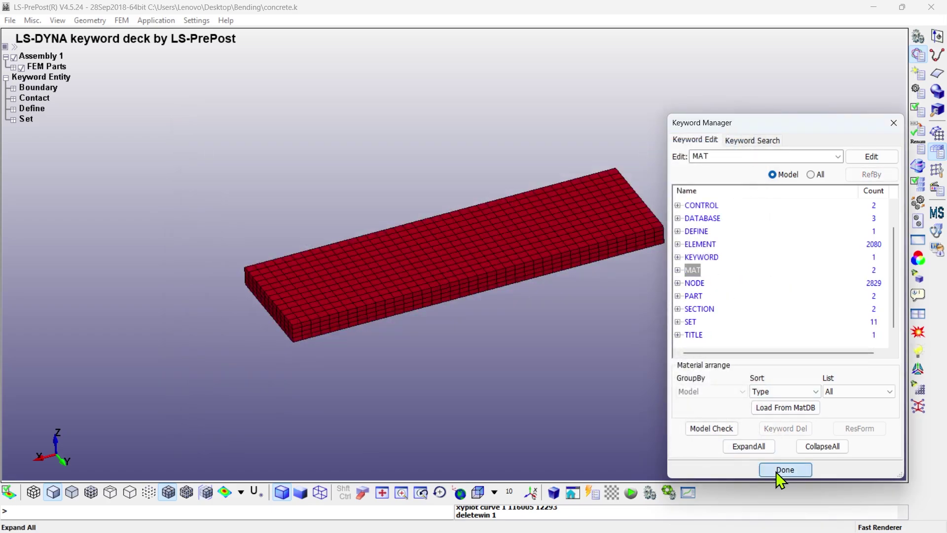
left_click(785, 469)
Save concrete.k as keyword version V971_R10, overwriting it, and close LS-PrePost.
left_click(11, 22)
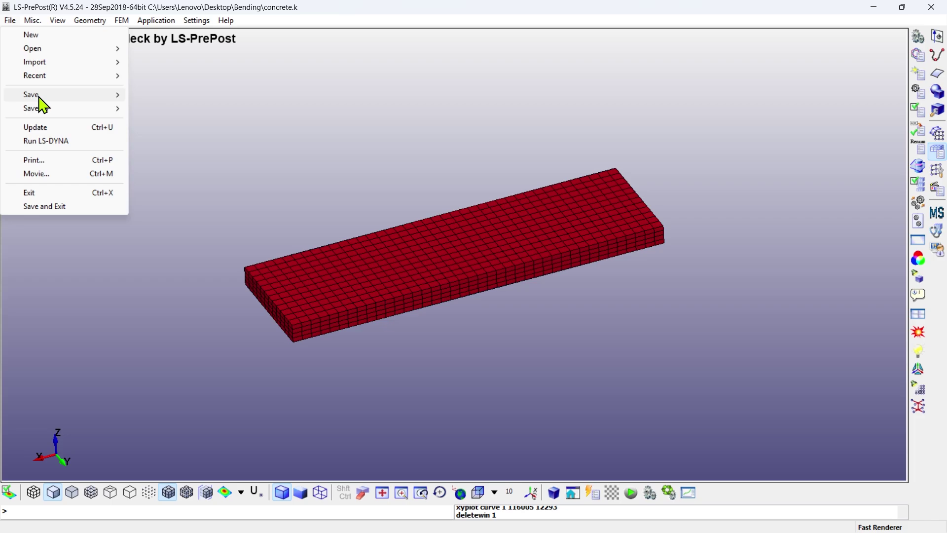
mouse_move(29, 94)
left_click(168, 94)
left_click(163, 143)
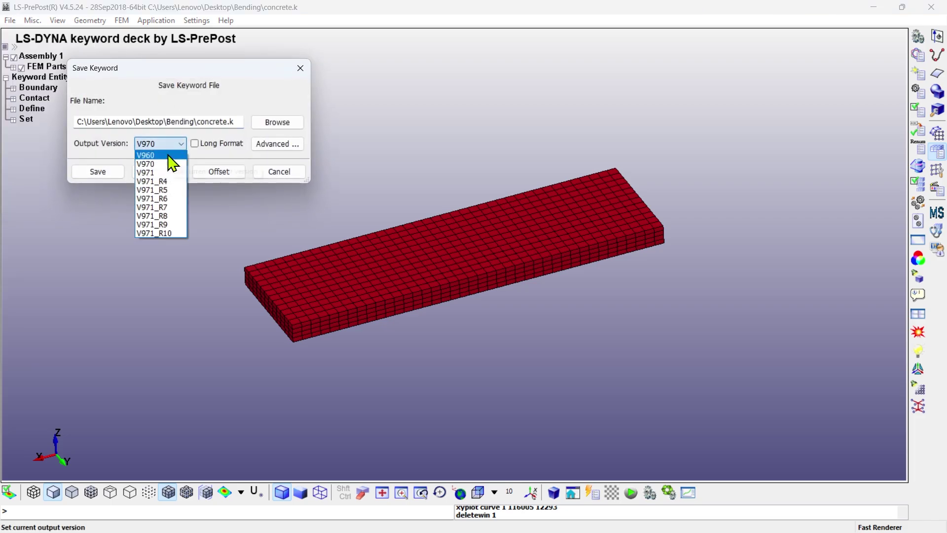
left_click(152, 230)
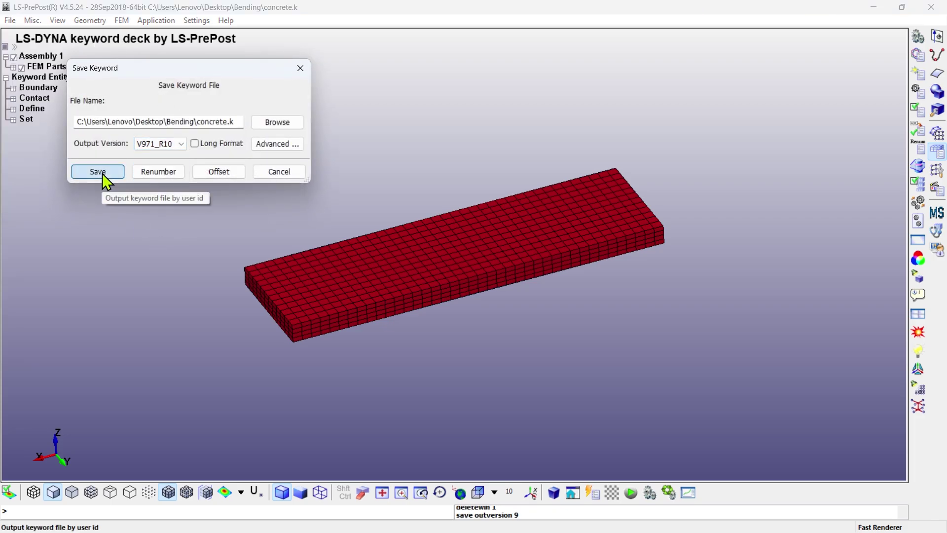
left_click(102, 173)
left_click(493, 316)
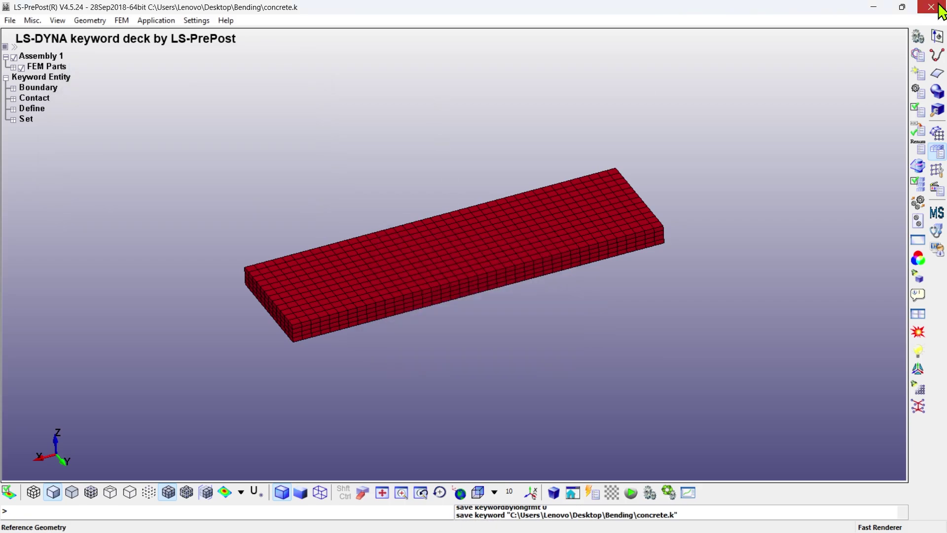
left_click(939, 6)
Run concrete.k in LS-DYNA on 8 CPUs through to normal termination.
left_click(100, 35)
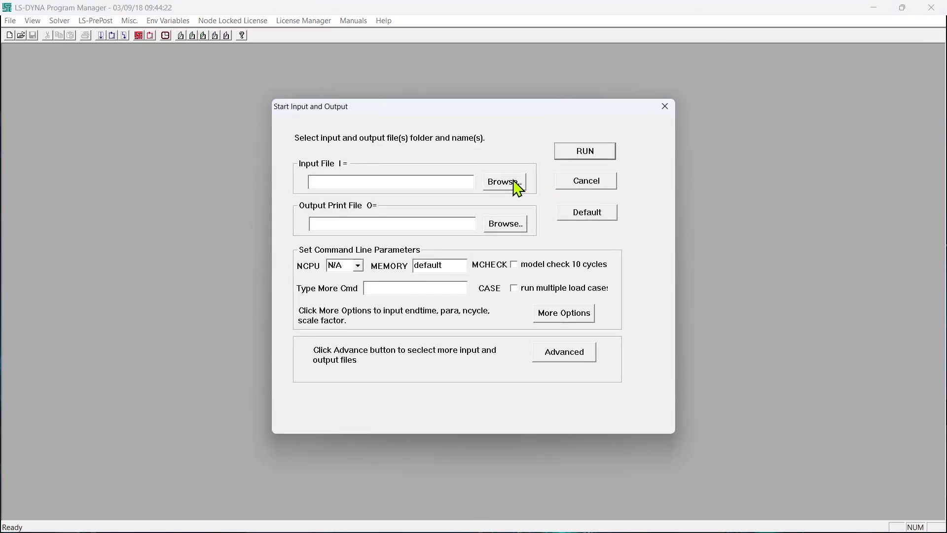
left_click(505, 181)
double_click(403, 211)
left_click(358, 265)
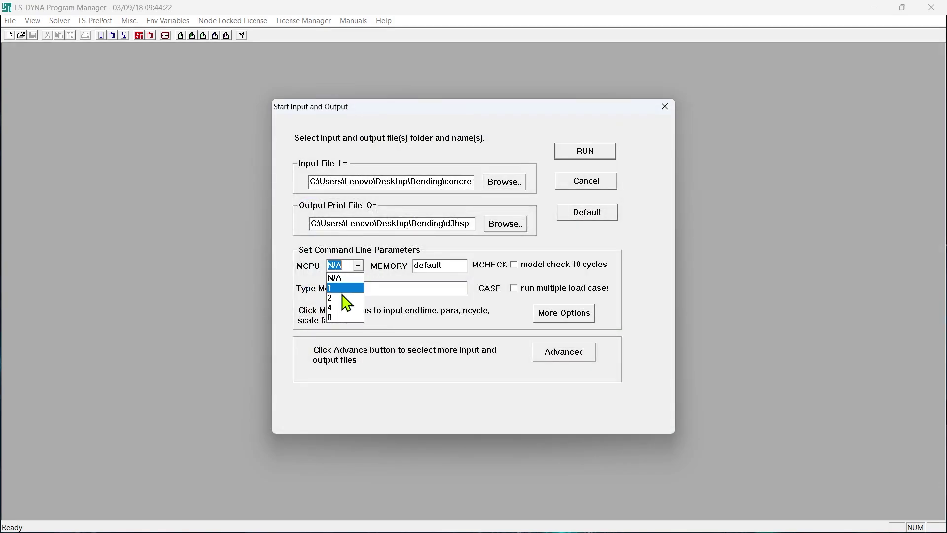
left_click(338, 321)
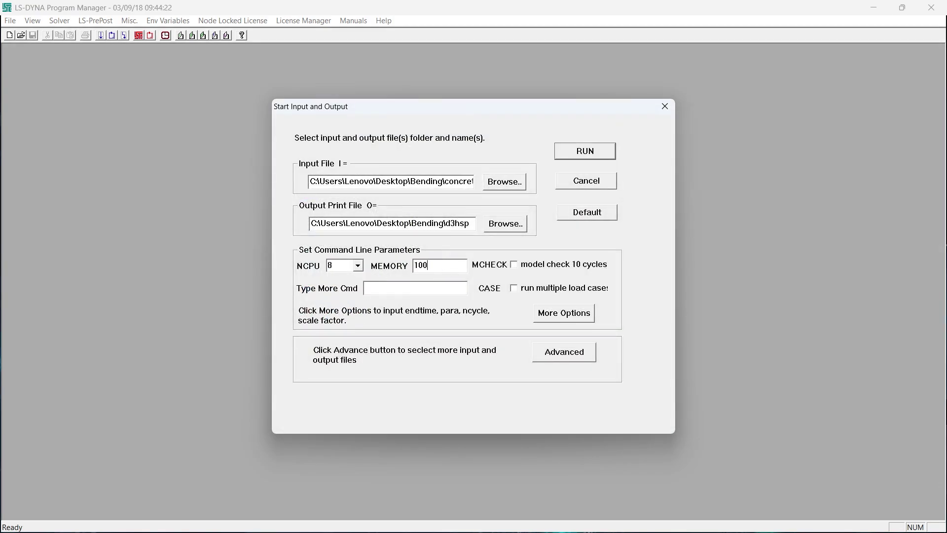
left_click(586, 153)
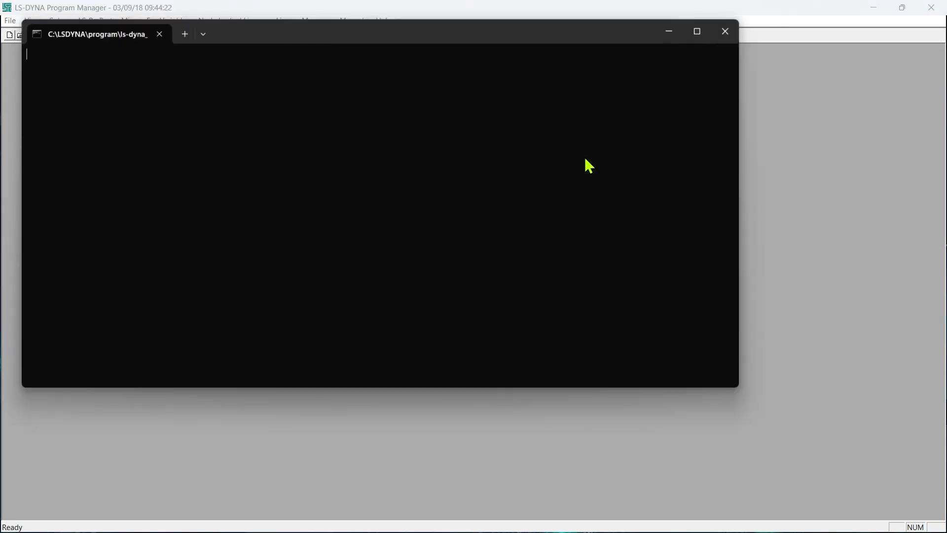
left_click(702, 28)
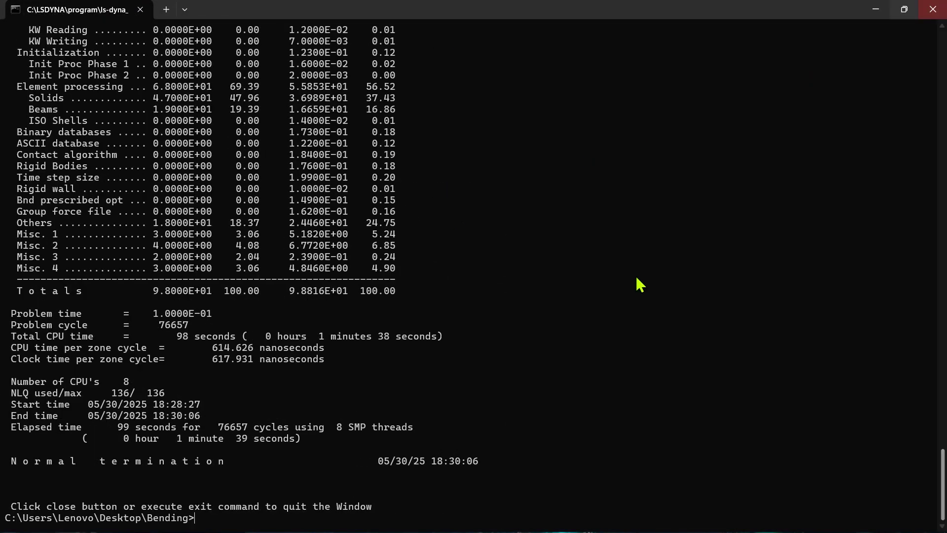
left_click(933, 9)
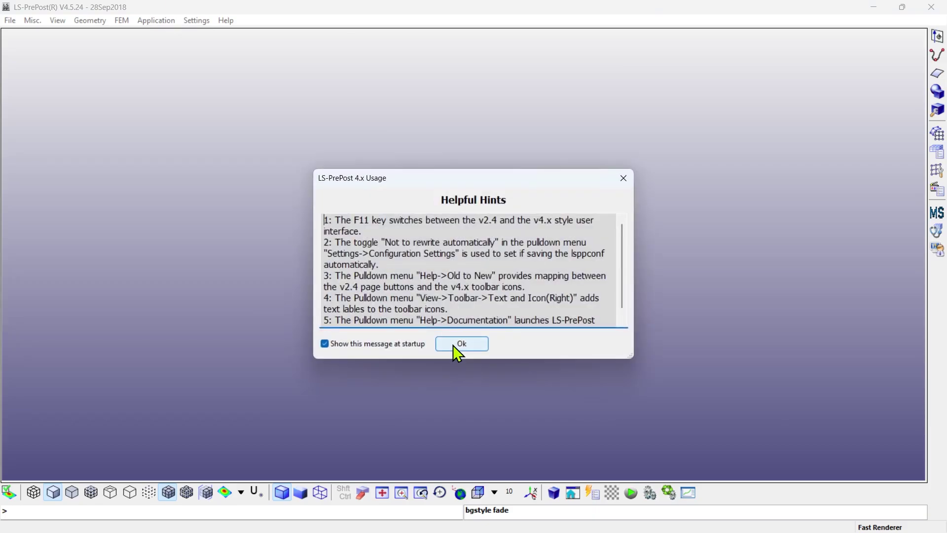
Launch LS-PrePost and load the d3plot binary results.
left_click(454, 343)
left_click(10, 20)
mouse_move(81, 48)
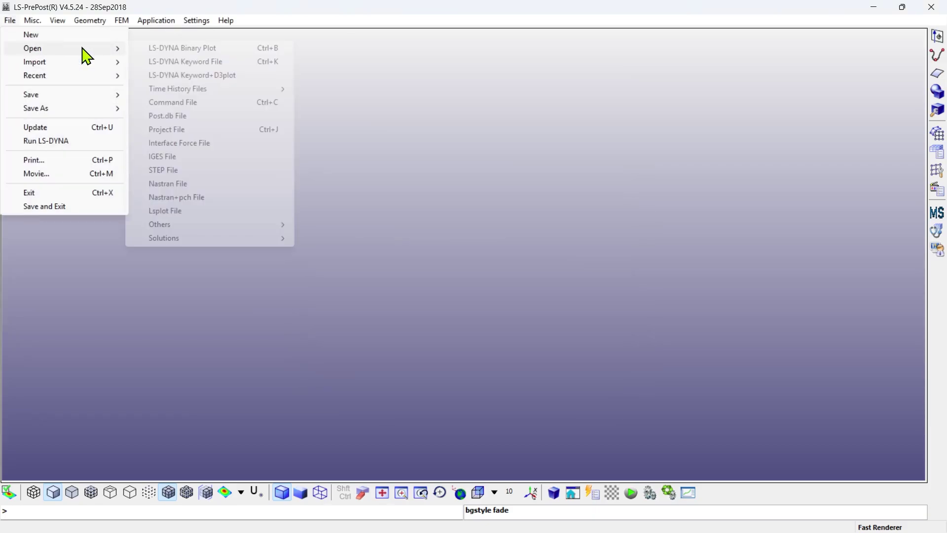
left_click(198, 48)
left_click(176, 125)
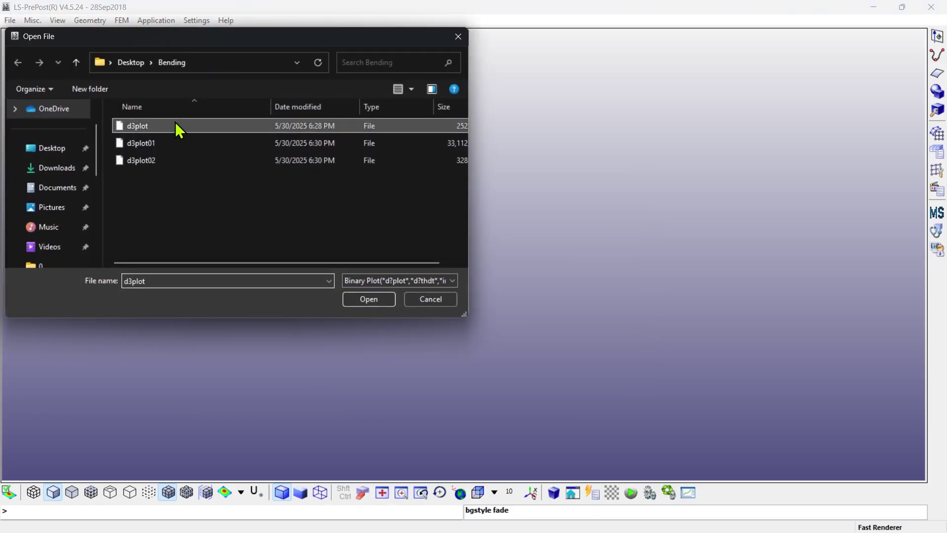
left_click(371, 301)
Rotate the plate to 3-D, play the deformation and halt at state 84.
left_click_drag(397, 241, 543, 277, "shift")
left_click(175, 404)
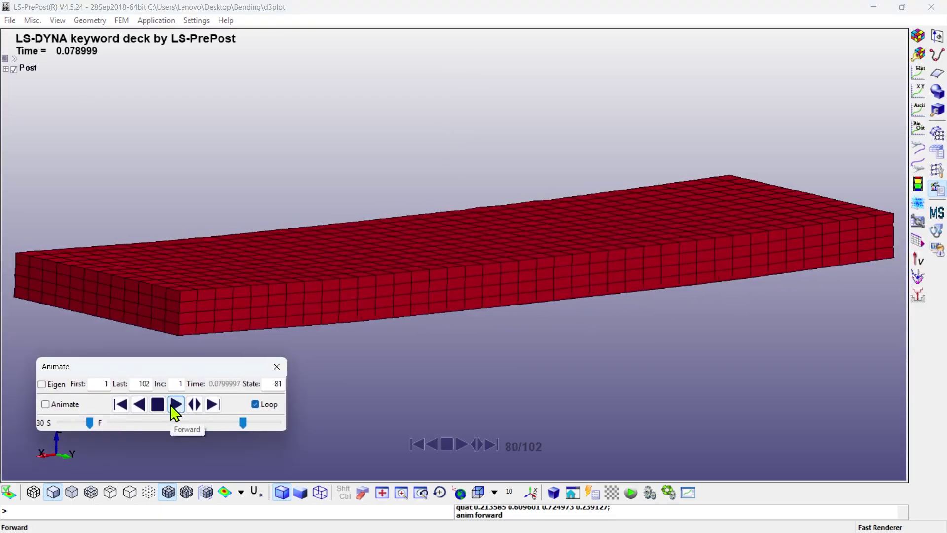
left_click(158, 404)
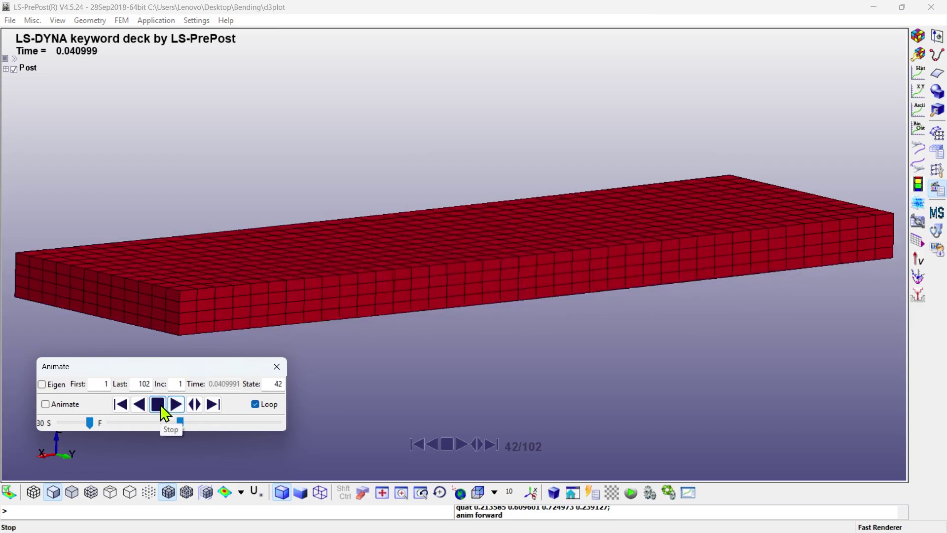
left_click(158, 405)
left_click_drag(514, 326, 310, 358, "shift")
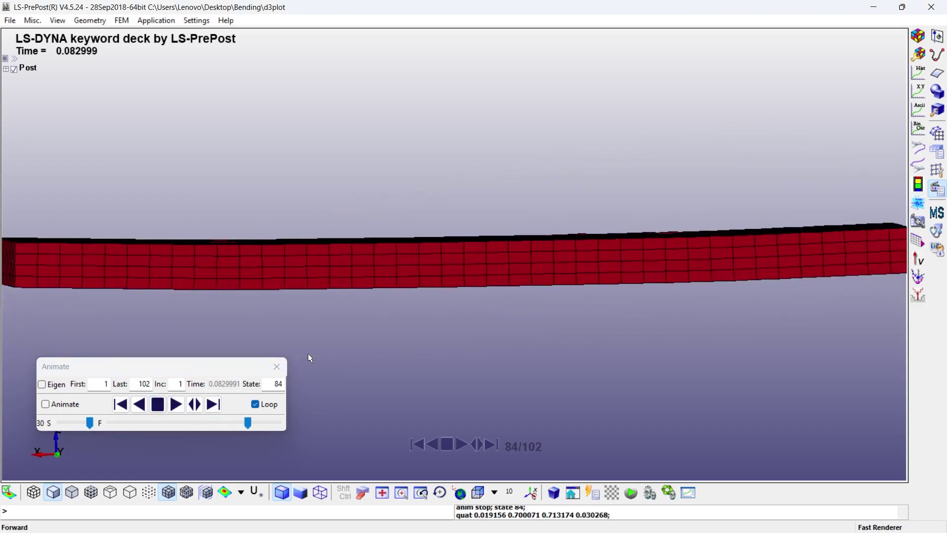
View the slab from front and right, stop animation at state 67, tilt obliquely.
left_click(495, 492)
left_click(522, 362)
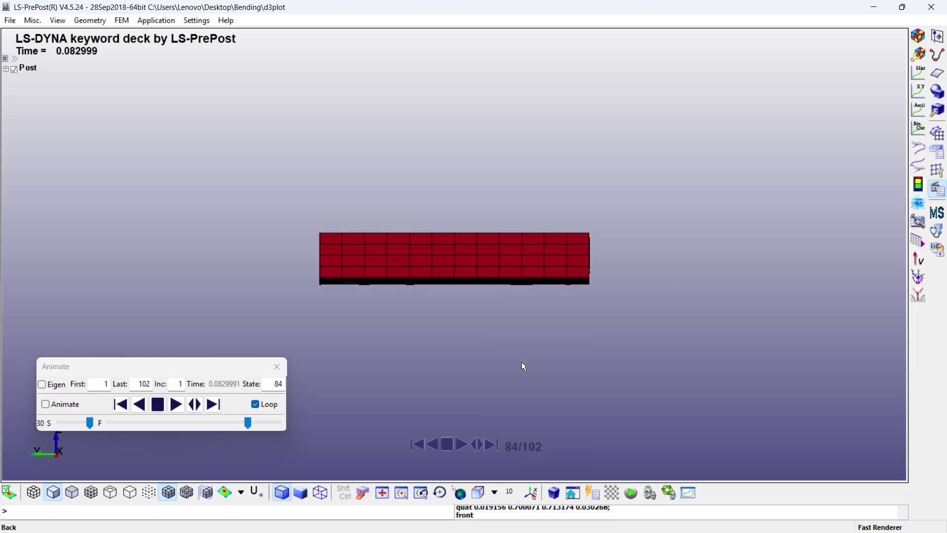
left_click(495, 493)
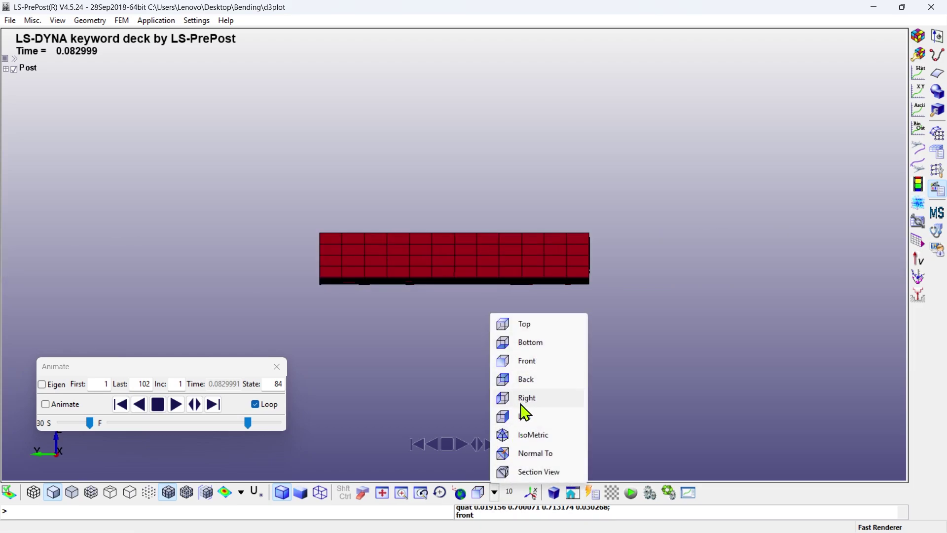
left_click(526, 400)
scroll(486, 371, "up", 1)
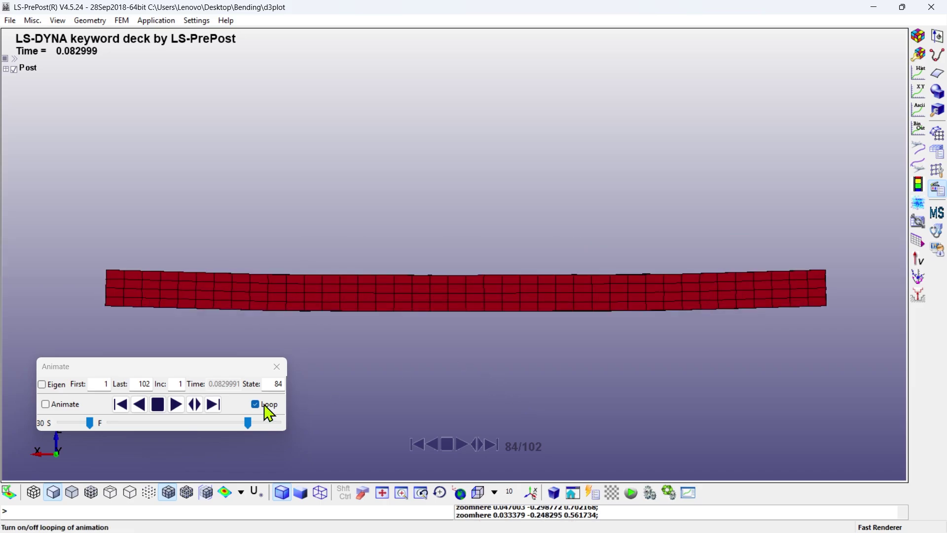
left_click(175, 409)
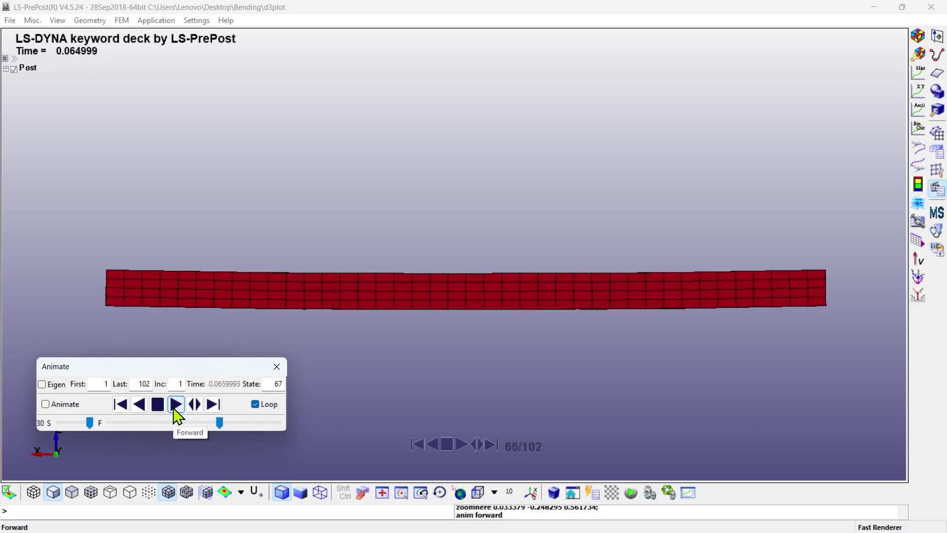
left_click(158, 405)
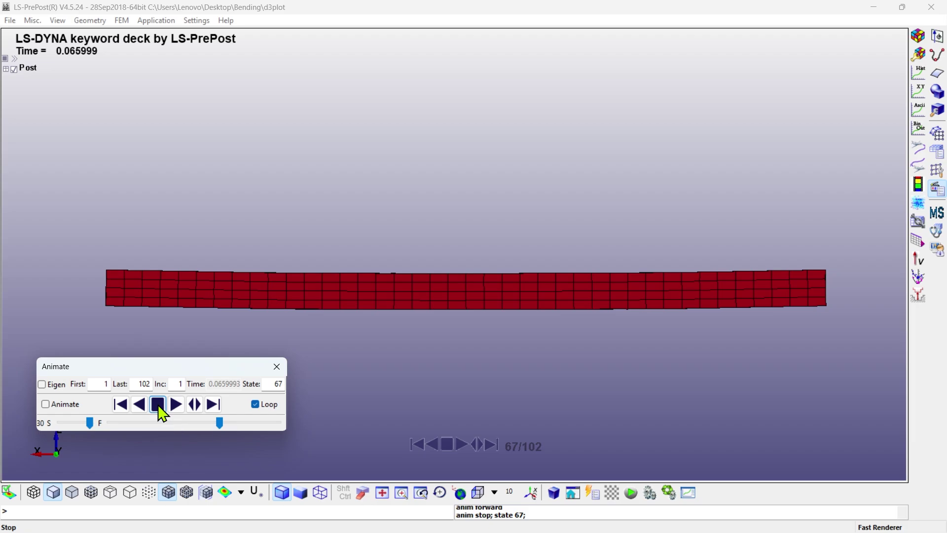
left_click_drag(296, 345, 373, 278)
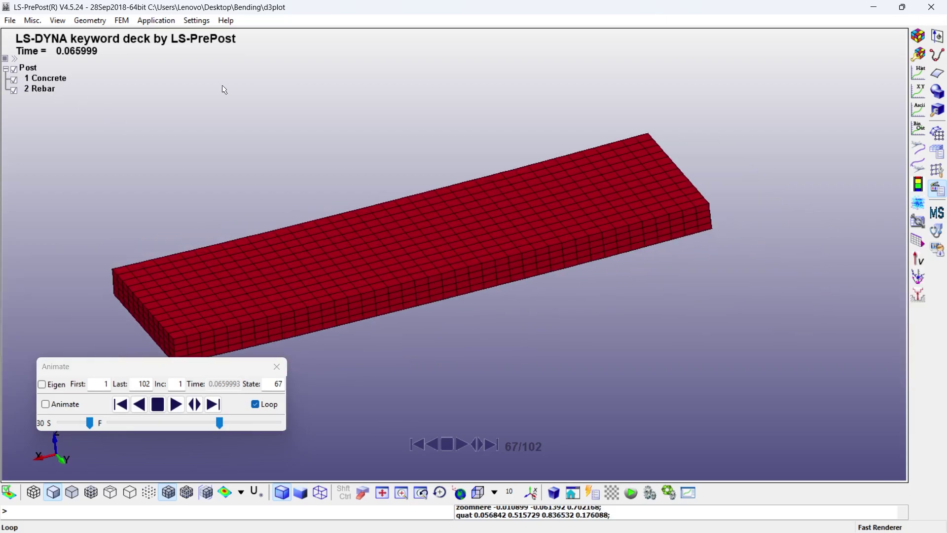
Colour the slab by Von Mises stress and play the animation to state 94.
left_click(919, 36)
left_click_drag(744, 127, 849, 62)
left_click(846, 144)
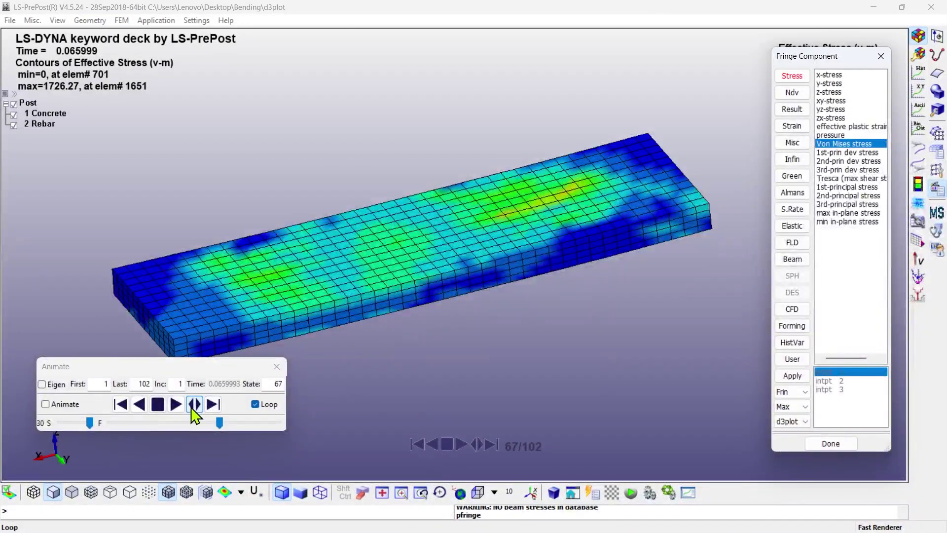
left_click(176, 404)
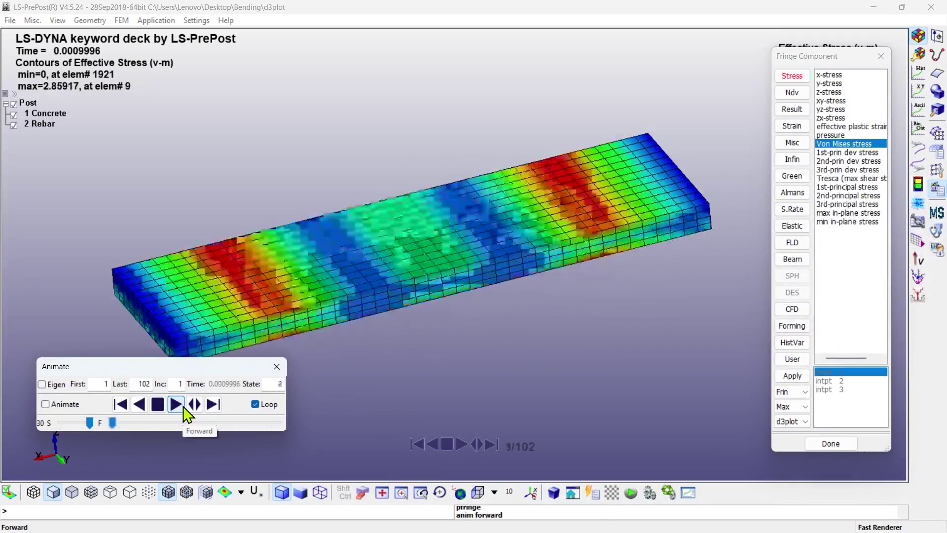
left_click(164, 406)
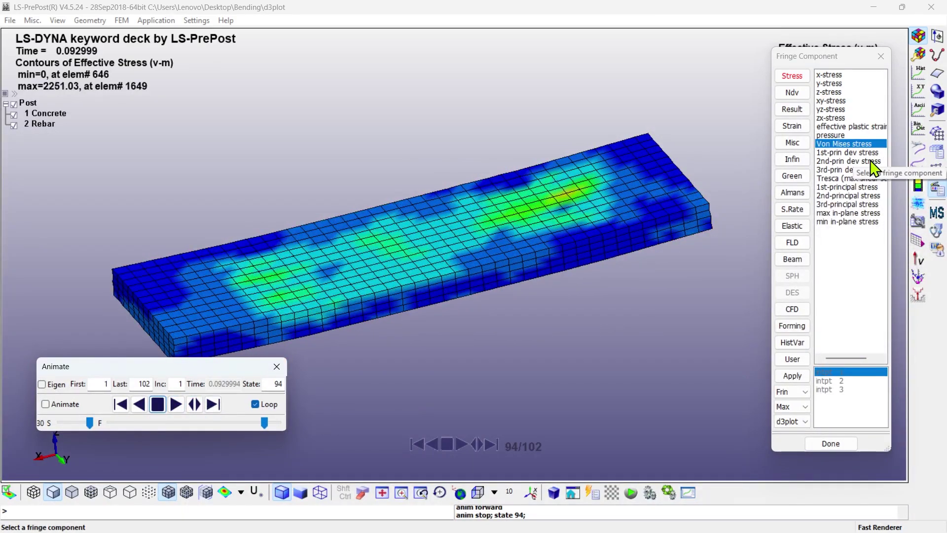
Hide 1 Concrete and contour the rebar by s-force, axial stress, t-force and s-moment.
left_click(14, 115)
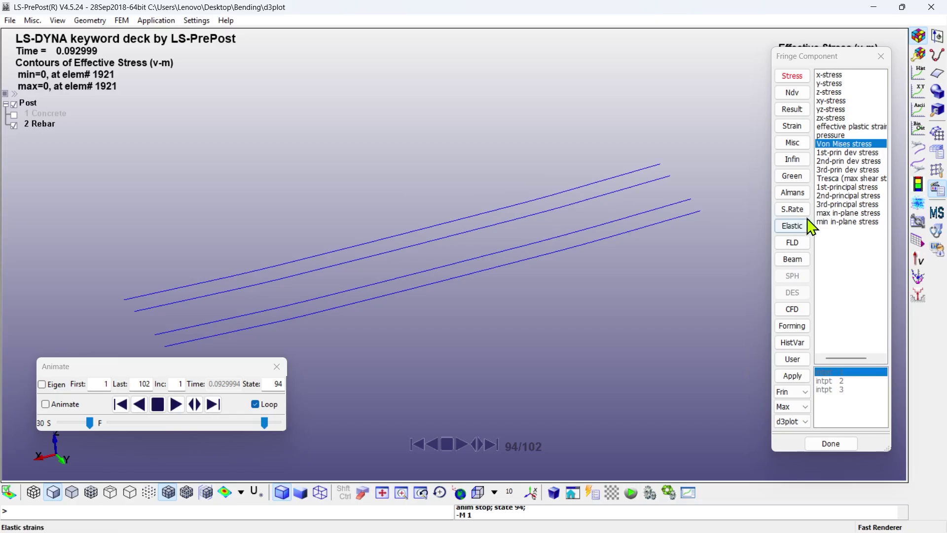
left_click(792, 258)
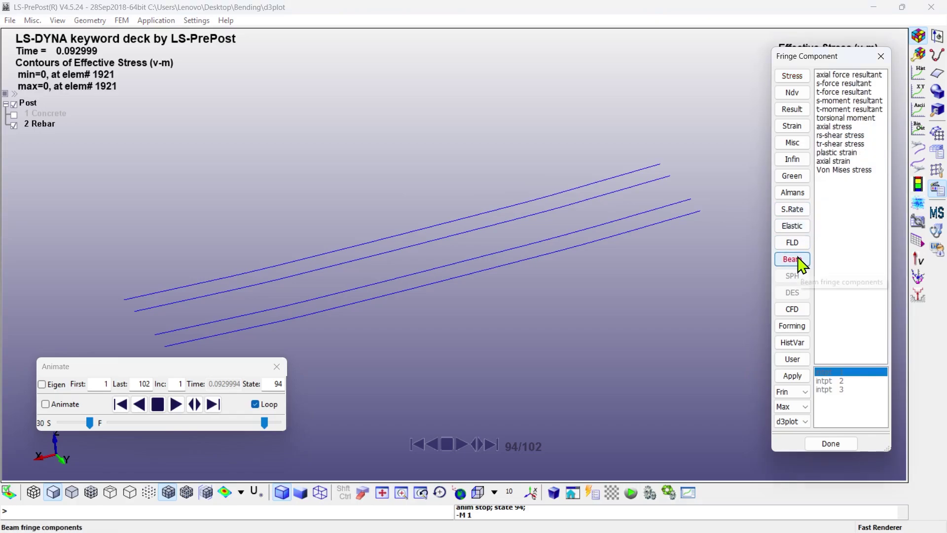
left_click(834, 82)
left_click(841, 127)
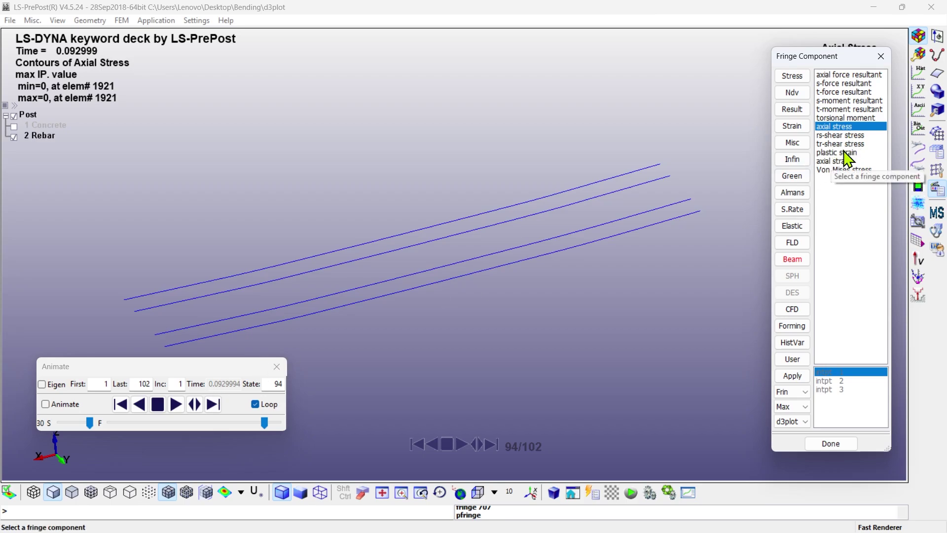
left_click(836, 84)
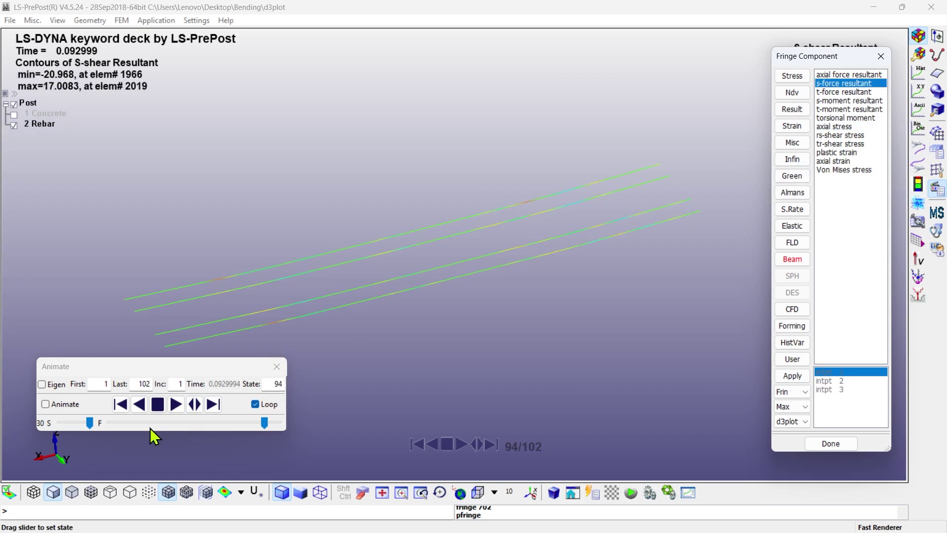
left_click(176, 405)
left_click(829, 91)
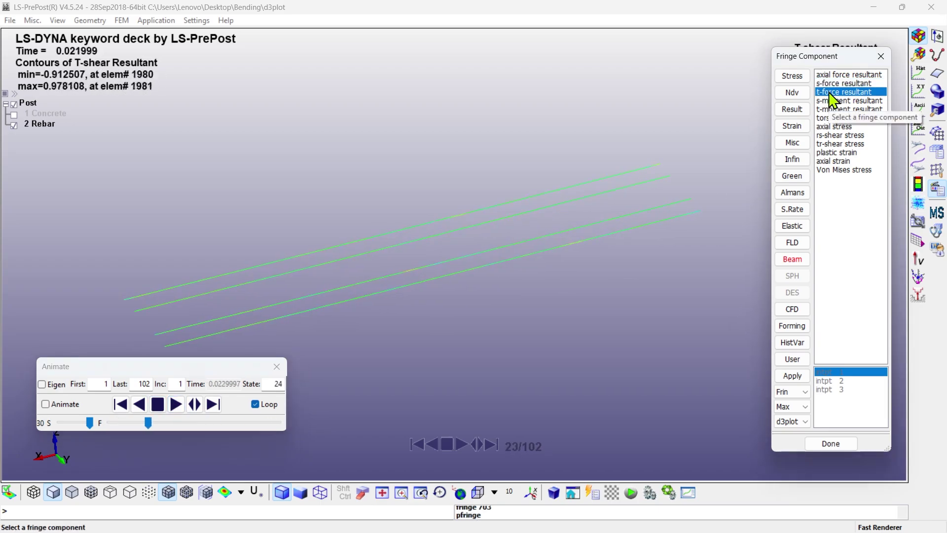
left_click(830, 100)
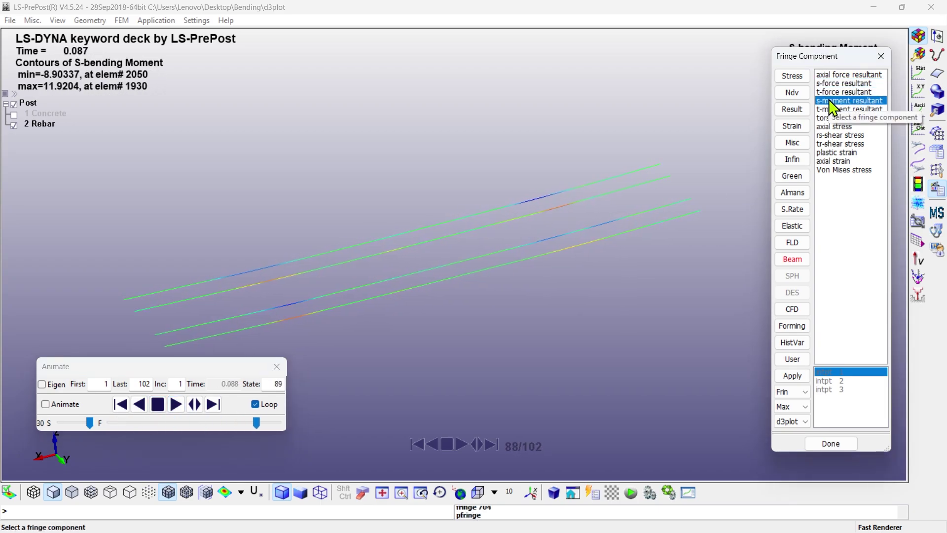
Try t-moment, shear, plastic and axial strain contours, settle on s-moment, stop at state 51.
left_click_drag(819, 56, 698, 58)
left_click(724, 112)
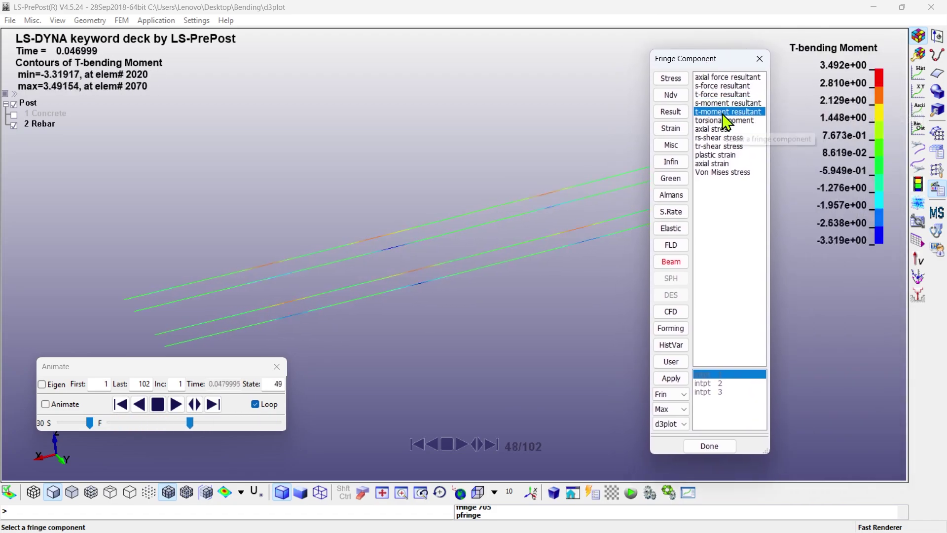
left_click(714, 129)
left_click(710, 138)
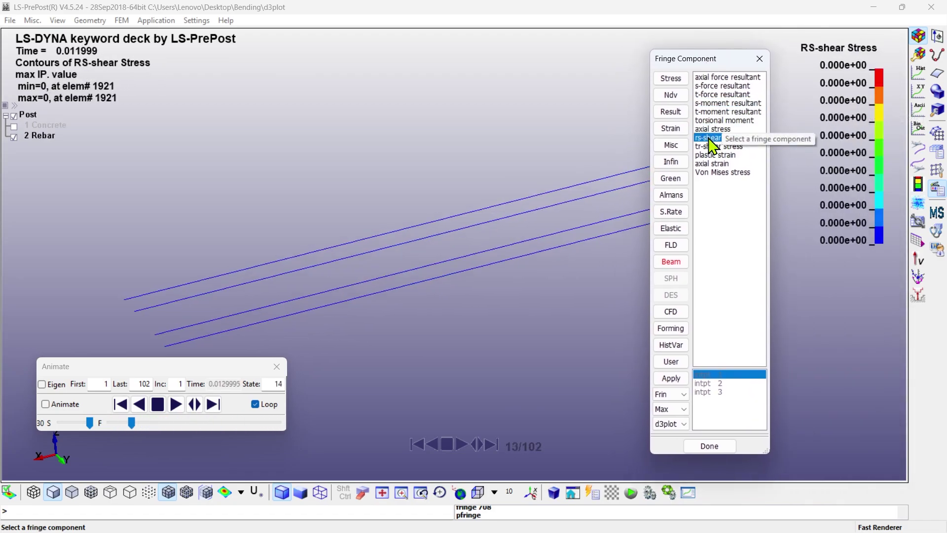
left_click(713, 146)
left_click(714, 155)
left_click(714, 163)
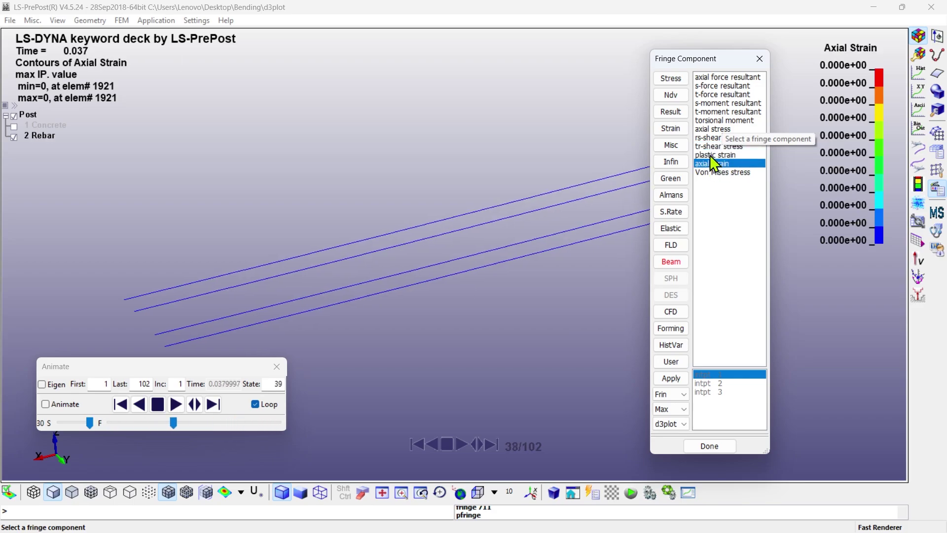
left_click(725, 104)
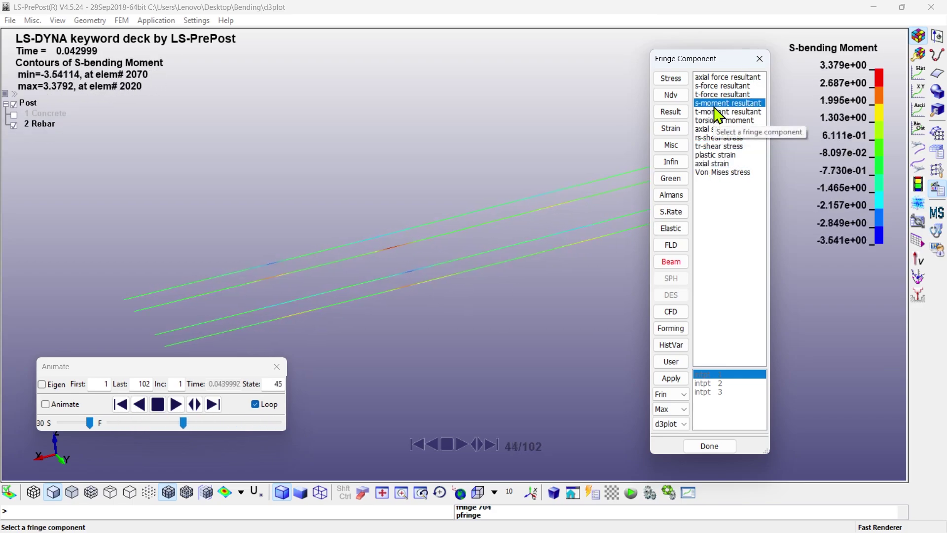
left_click(761, 57)
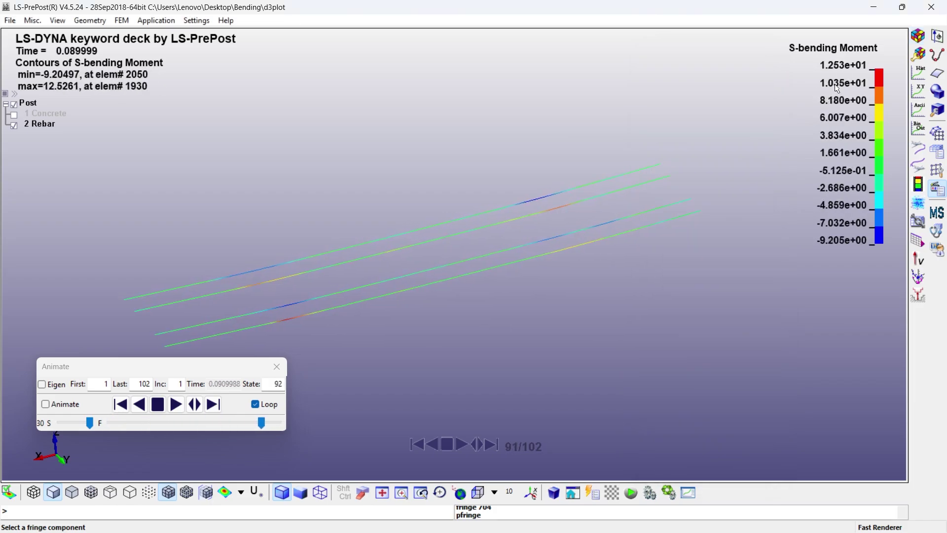
left_click(157, 404)
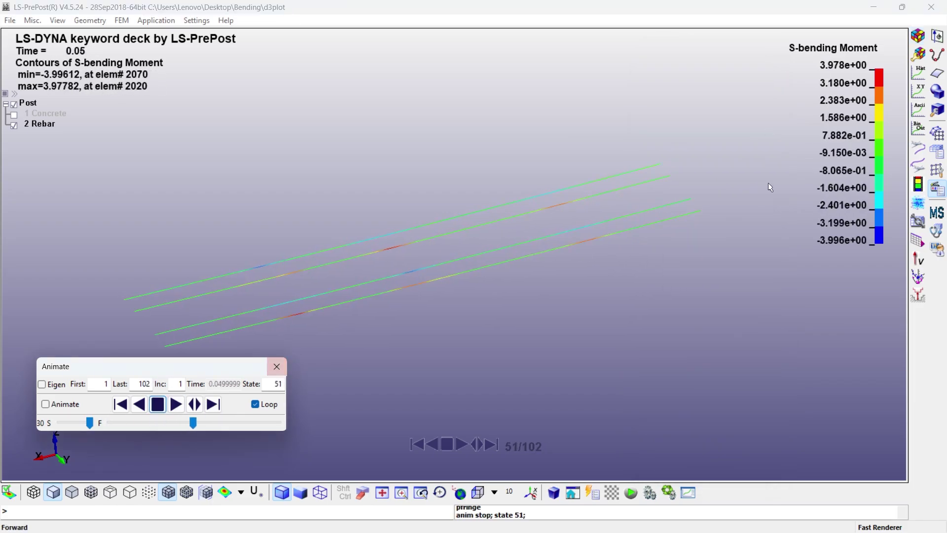
Plot nodfor Z-force over time for nodes 2141 through 2206.
left_click(918, 72)
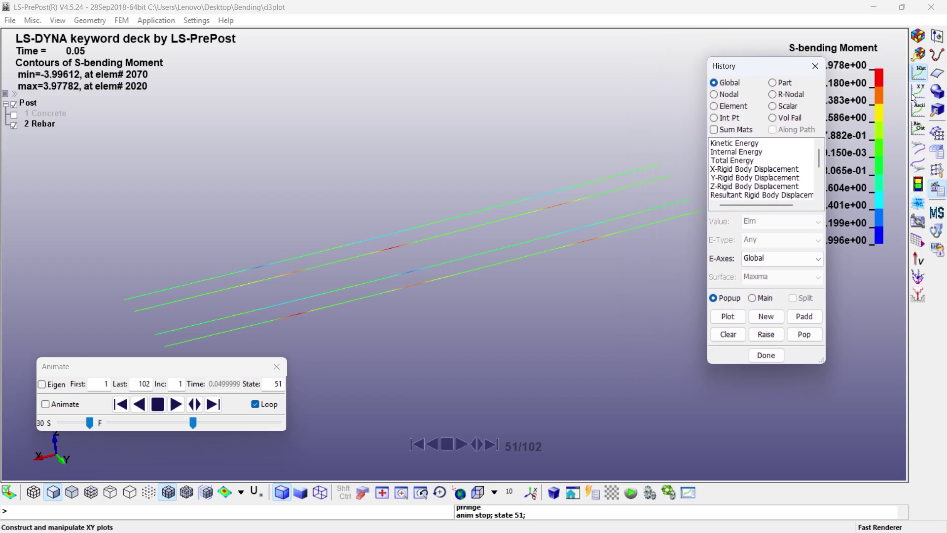
left_click(917, 93)
left_click(914, 109)
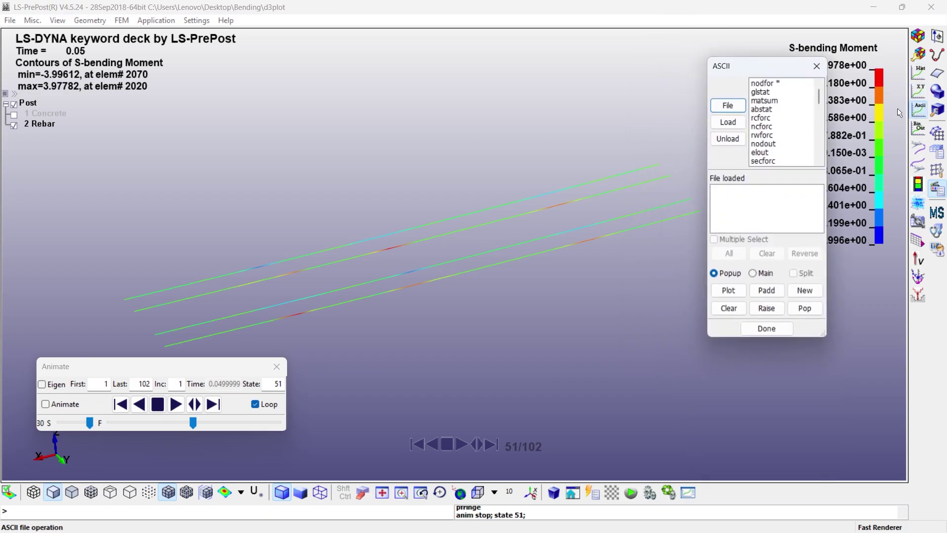
left_click(762, 84)
left_click(728, 122)
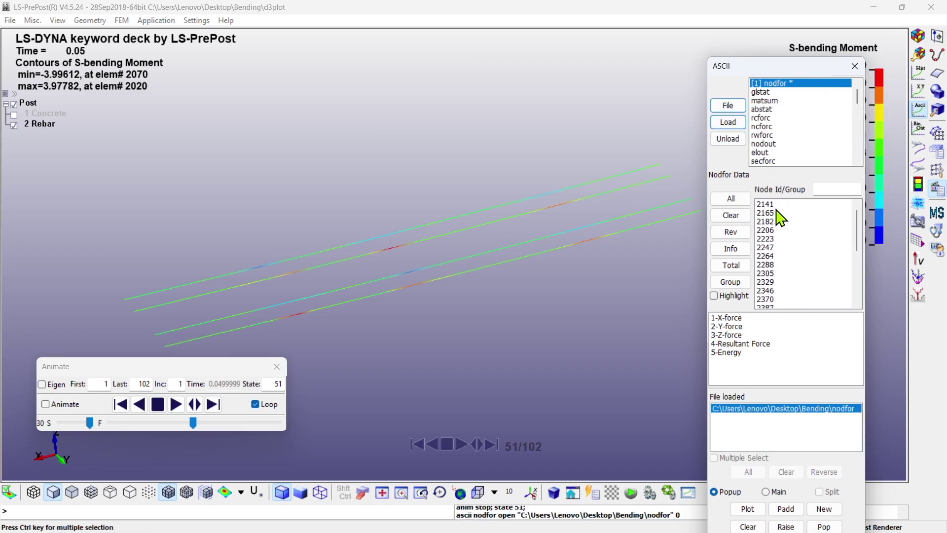
left_click_drag(779, 205, 779, 231)
left_click(735, 335)
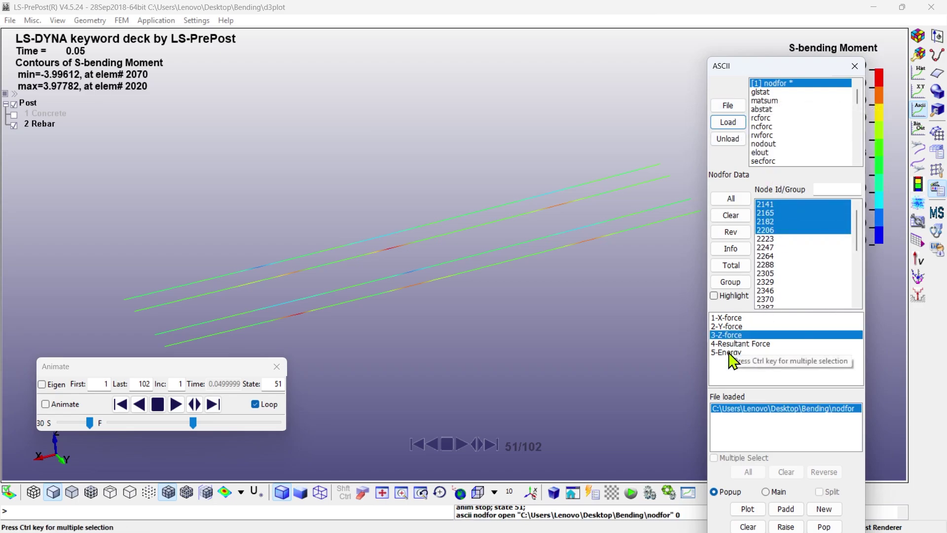
left_click(748, 510)
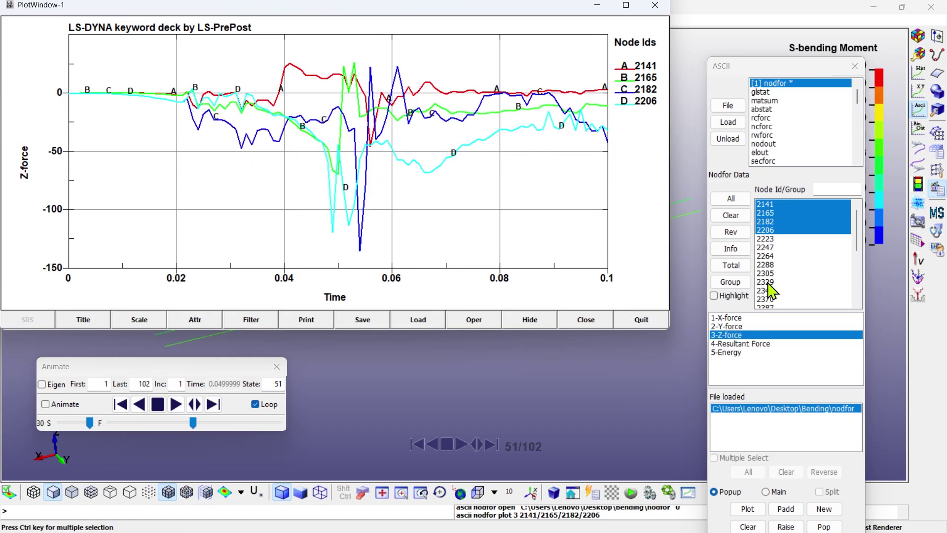
Replot the four nodes' resultant force, close the plot and switch to XY plotting.
scroll(772, 287, "down", 5)
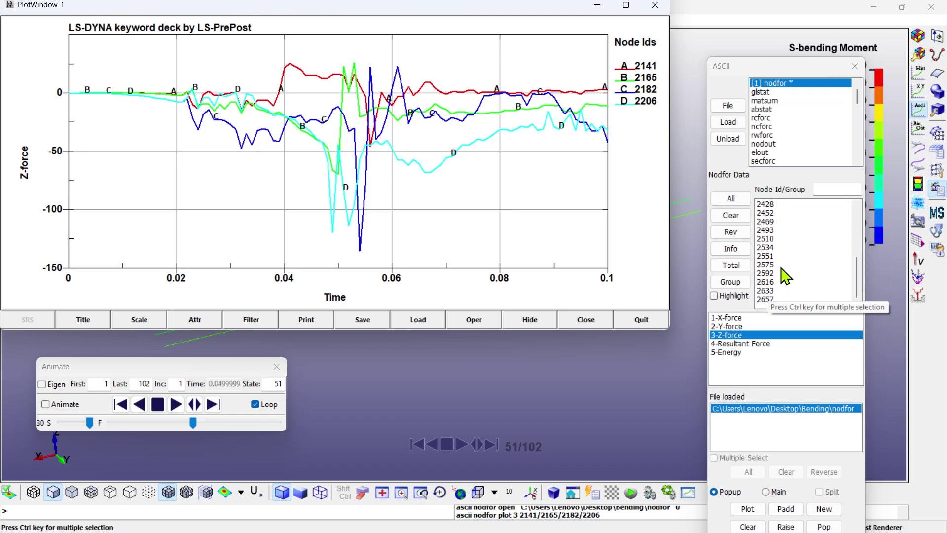
left_click(783, 343)
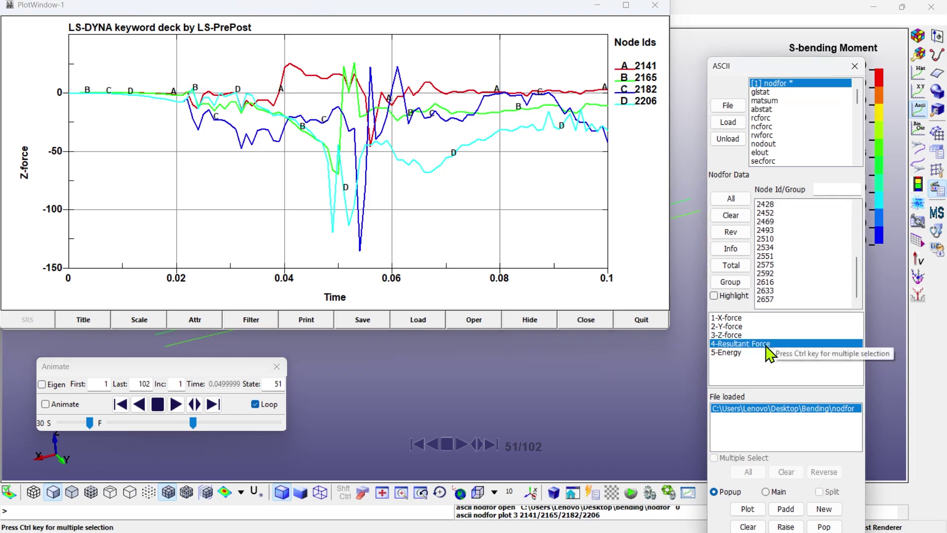
left_click(750, 508)
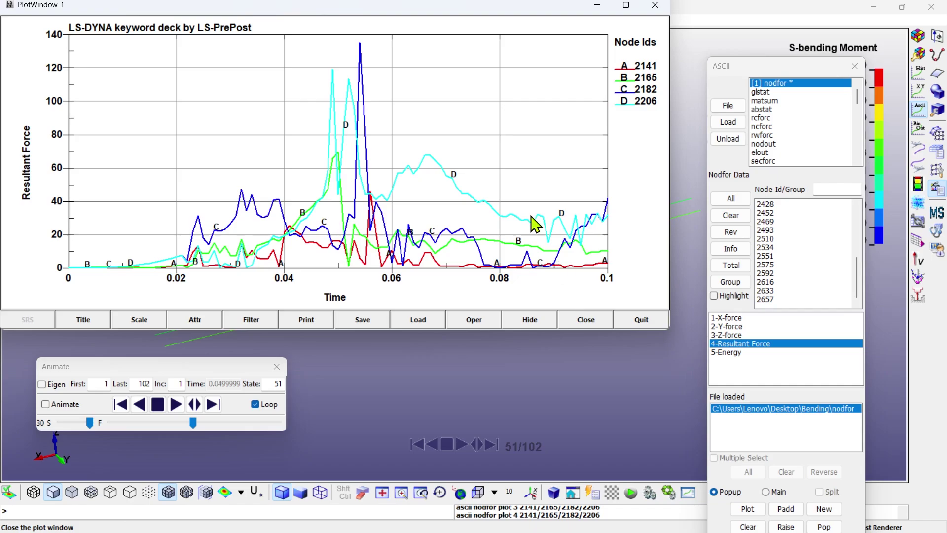
left_click(641, 322)
left_click(855, 66)
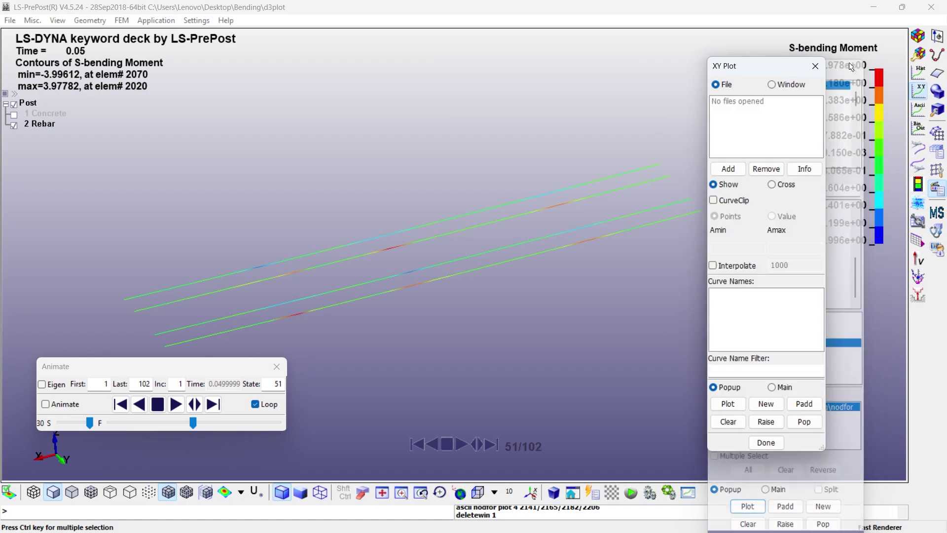
Show the 1 Concrete part again and close the time history panel.
left_click(815, 66)
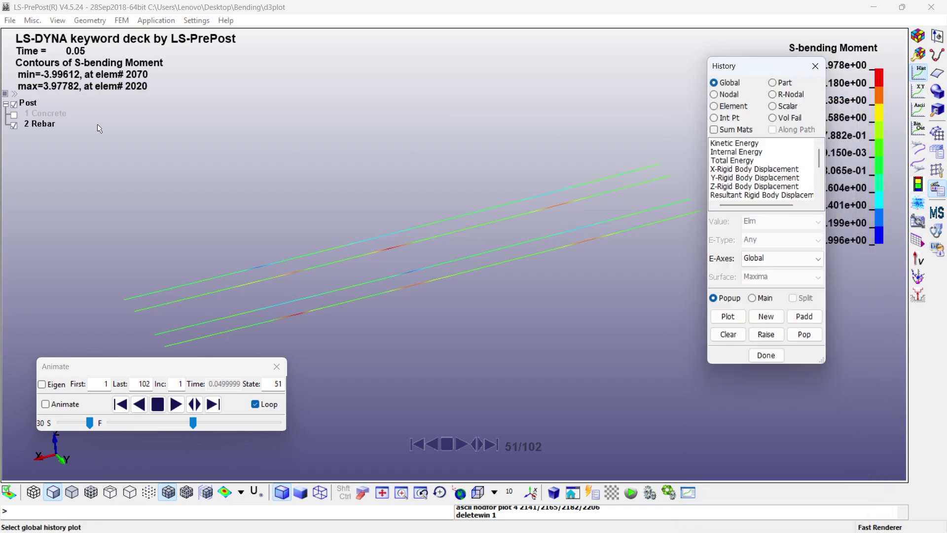
left_click(16, 116)
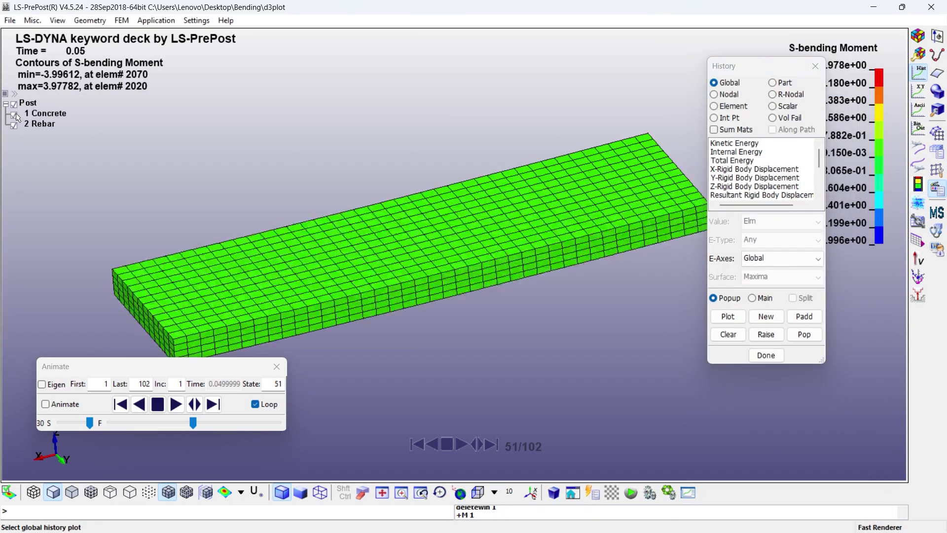
left_click(815, 67)
Contour the whole model by Stress > Von Mises stress and tilt the view slightly.
left_click(918, 36)
left_click(723, 86)
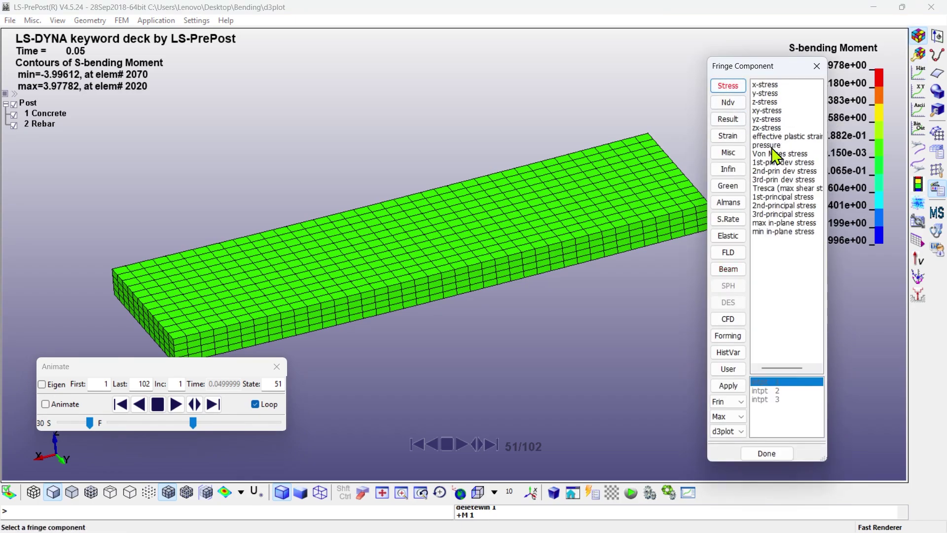
left_click(778, 154)
left_click_drag(760, 68, 836, 48)
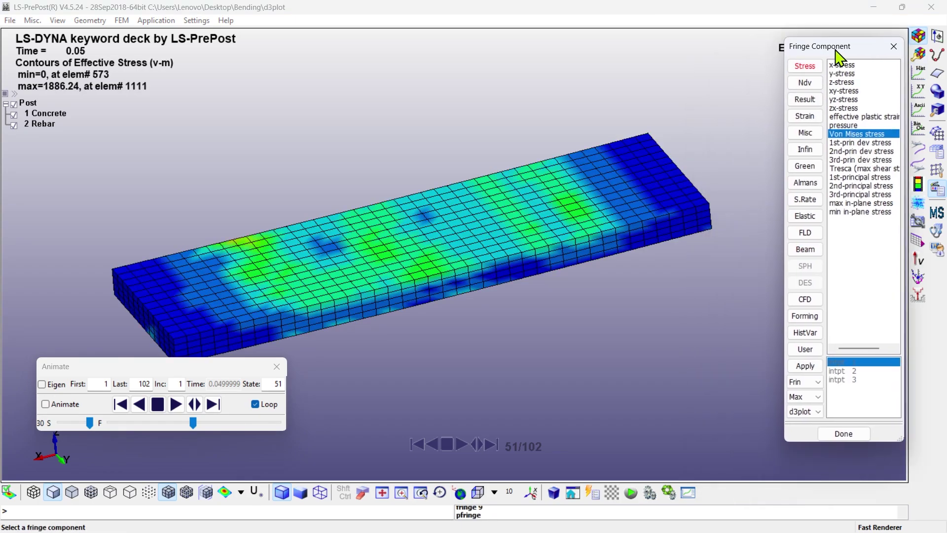
left_click(894, 46)
left_click_drag(296, 236, 277, 244, "shift")
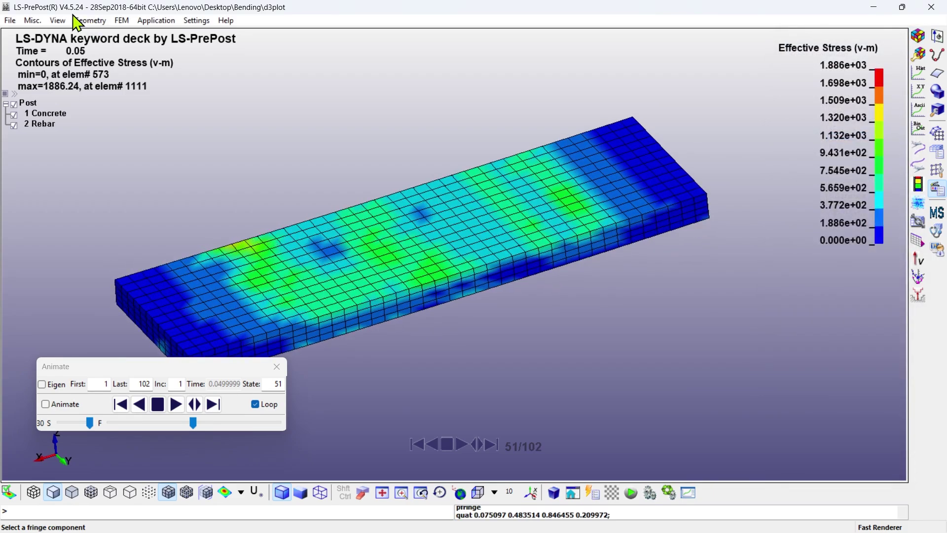
left_click(57, 21)
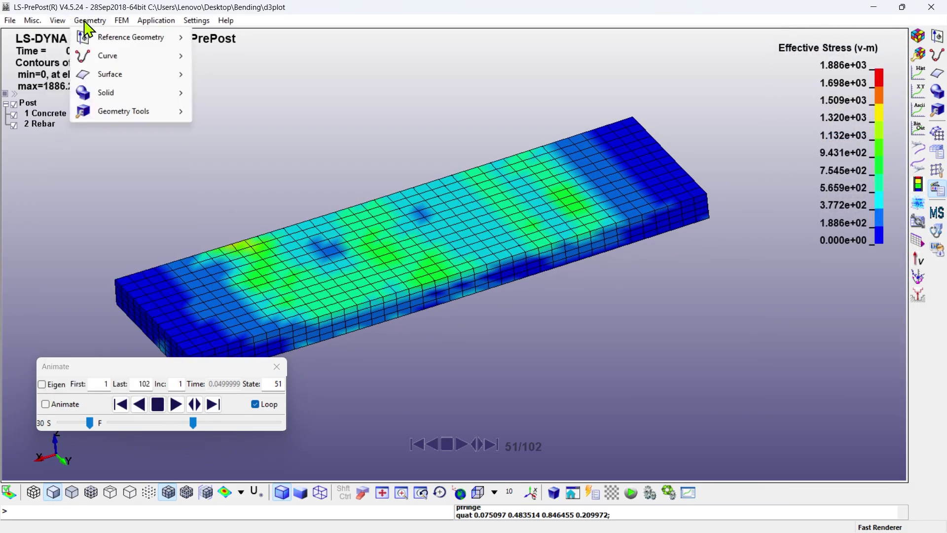
mouse_move(202, 26)
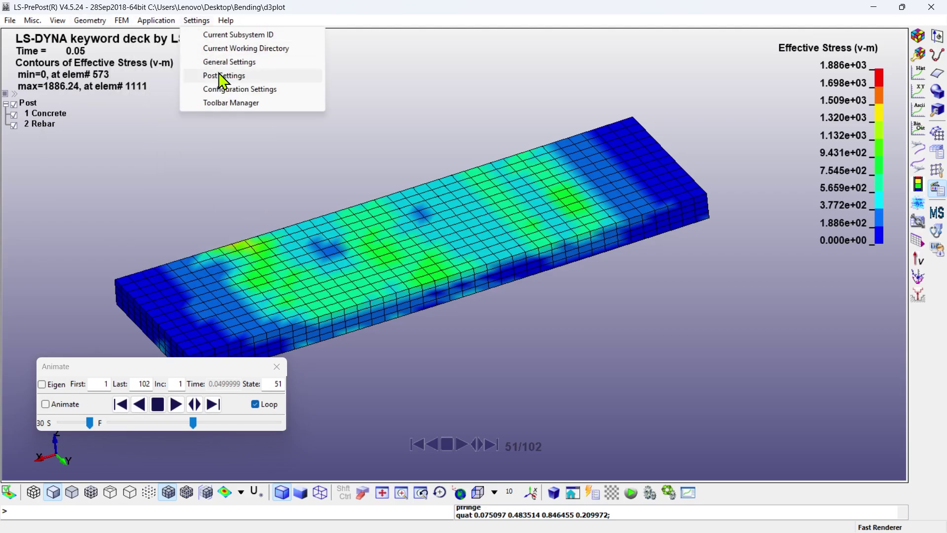
Enable XZ-plane reflection in Post Settings, then hide 1 Concrete to view the rebar.
left_click(253, 77)
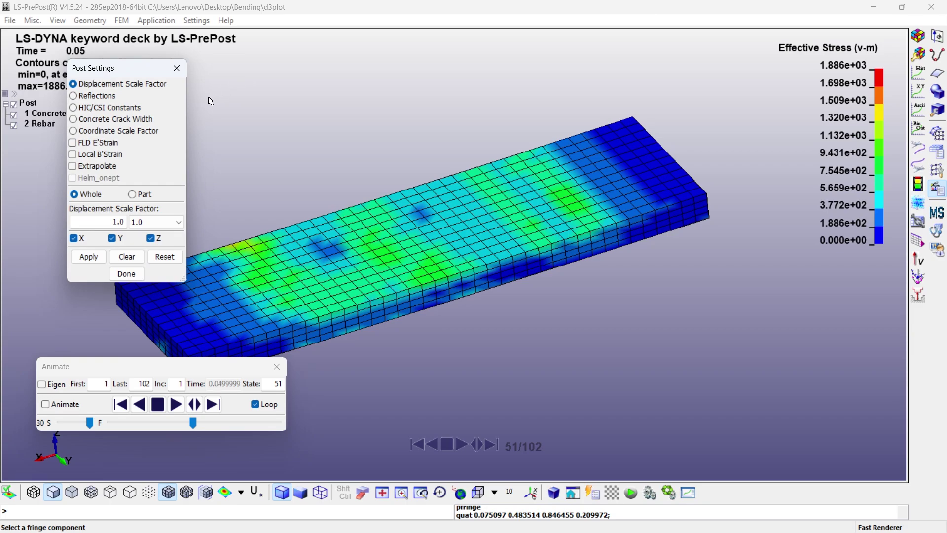
left_click(82, 97)
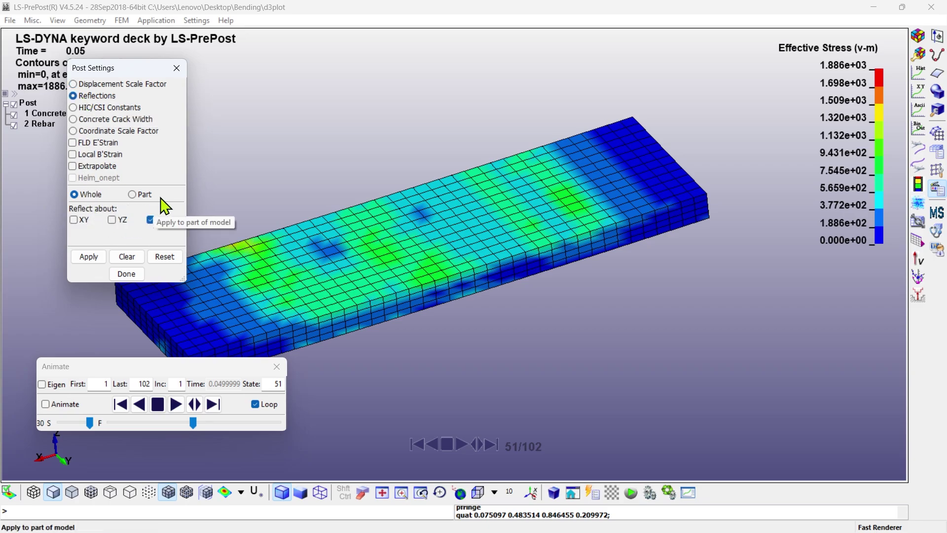
left_click(89, 258)
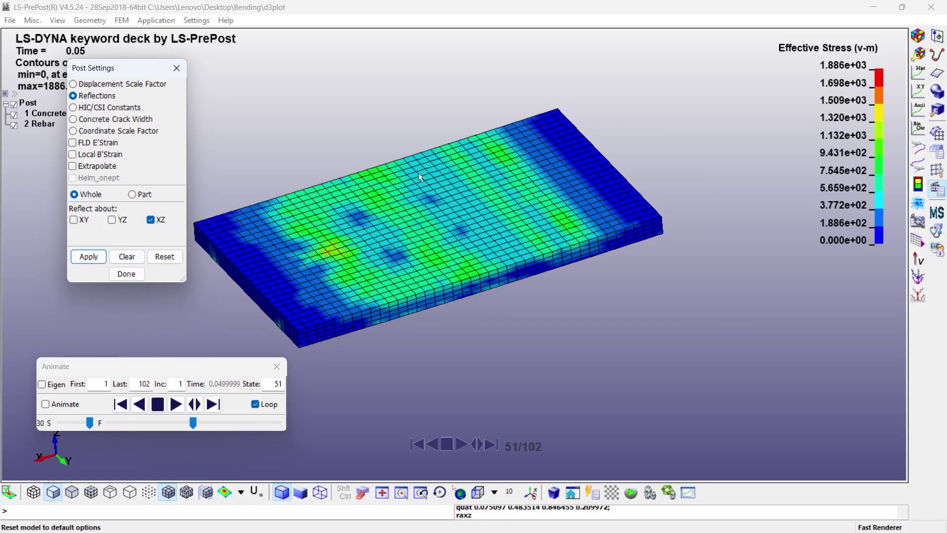
left_click(126, 274)
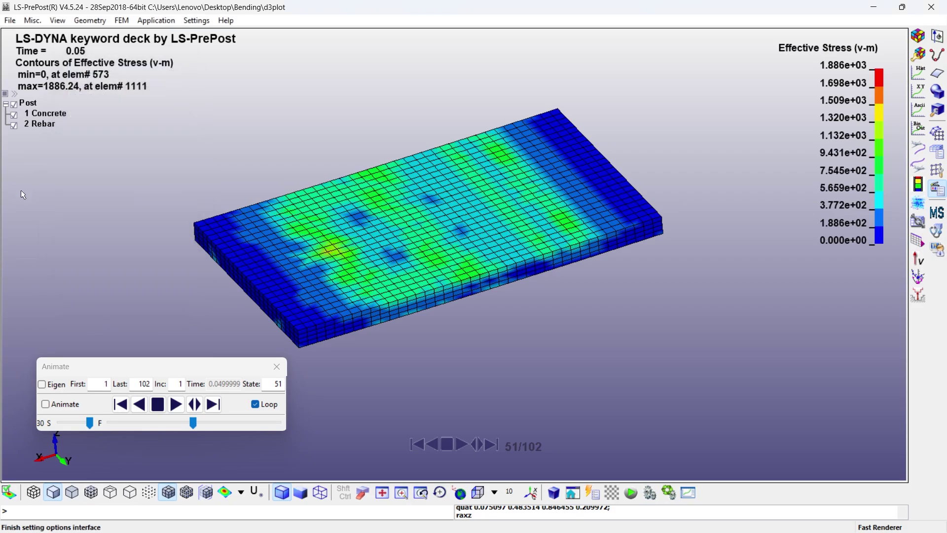
left_click(14, 114)
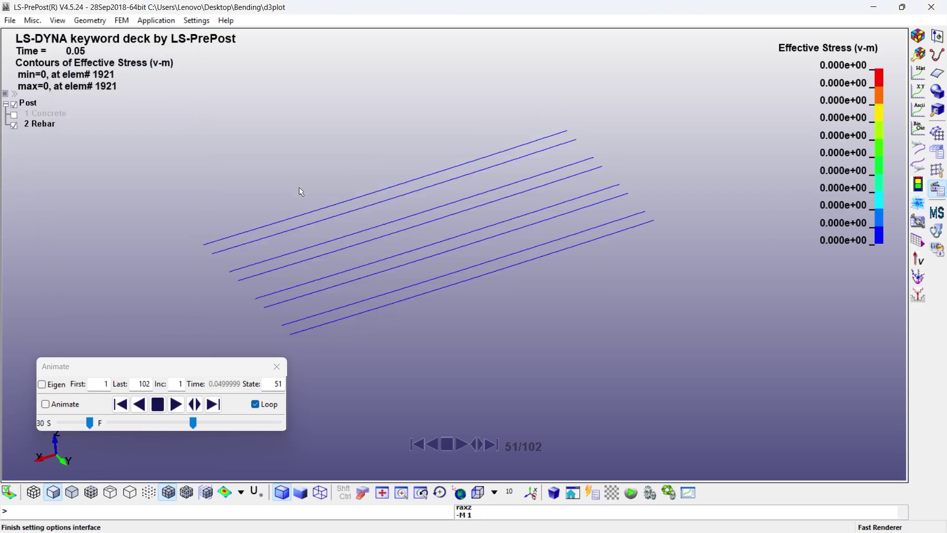
Show the Concrete slab again and play its stress animation while orbiting.
left_click_drag(299, 188, 401, 299)
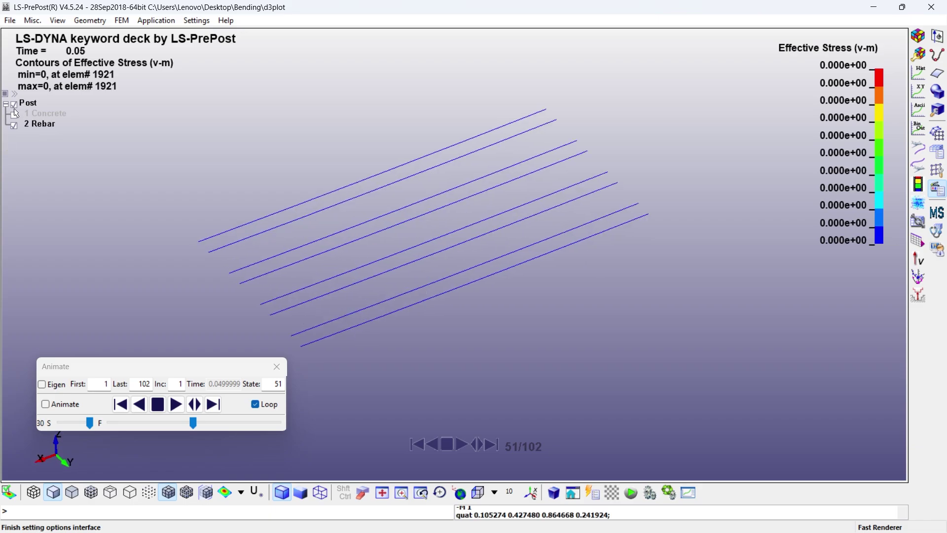
left_click(14, 114)
left_click(174, 404)
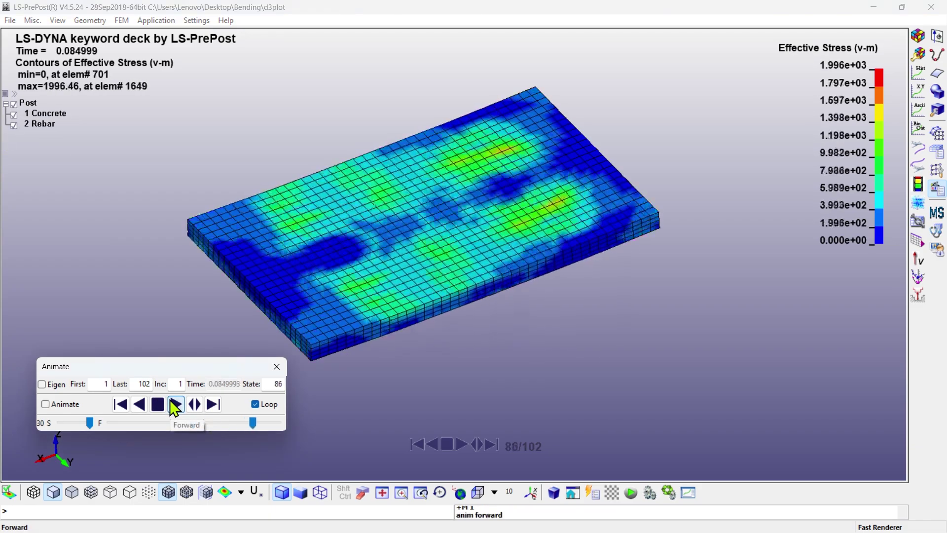
left_click_drag(375, 316, 376, 262)
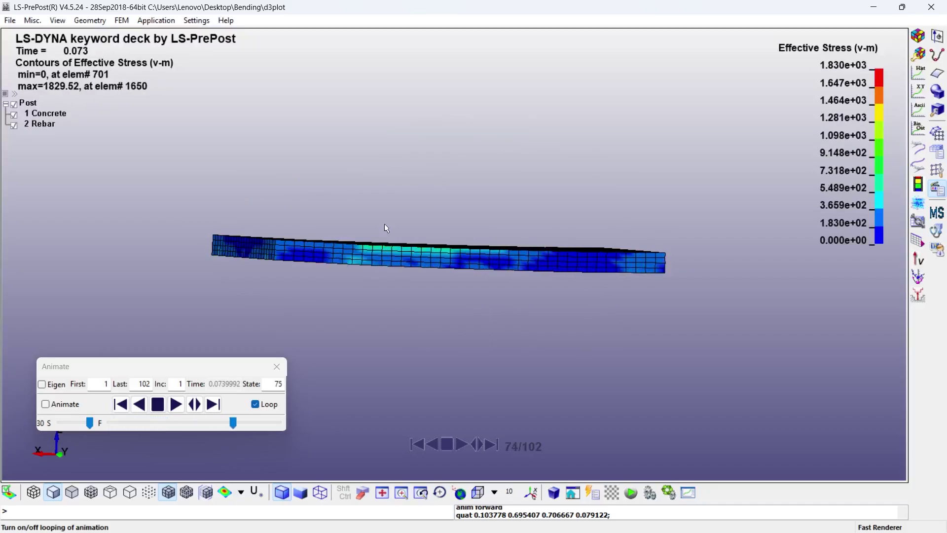
scroll(386, 261, "up", 2)
left_click_drag(384, 224, 430, 332)
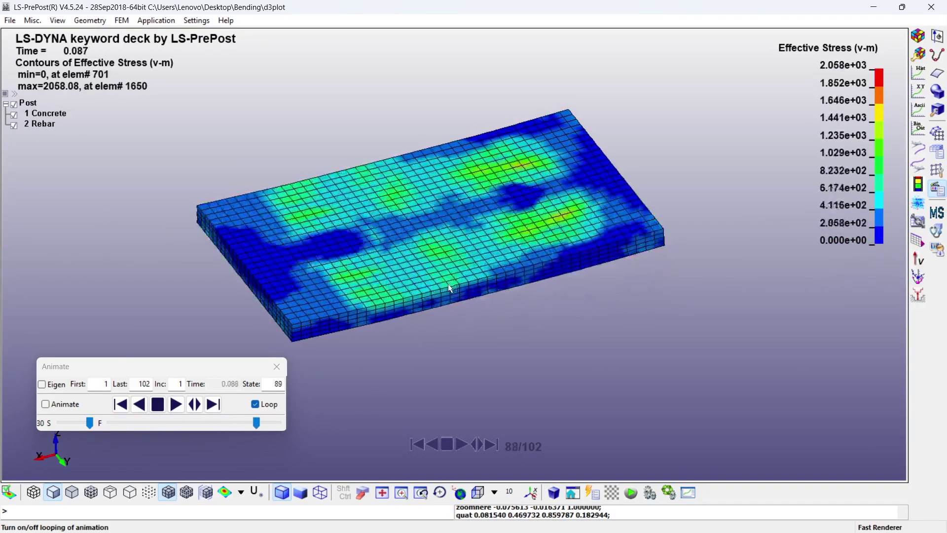
left_click(158, 405)
Turn off mesh lines and replay the animation with shrunken elements.
left_click(169, 492)
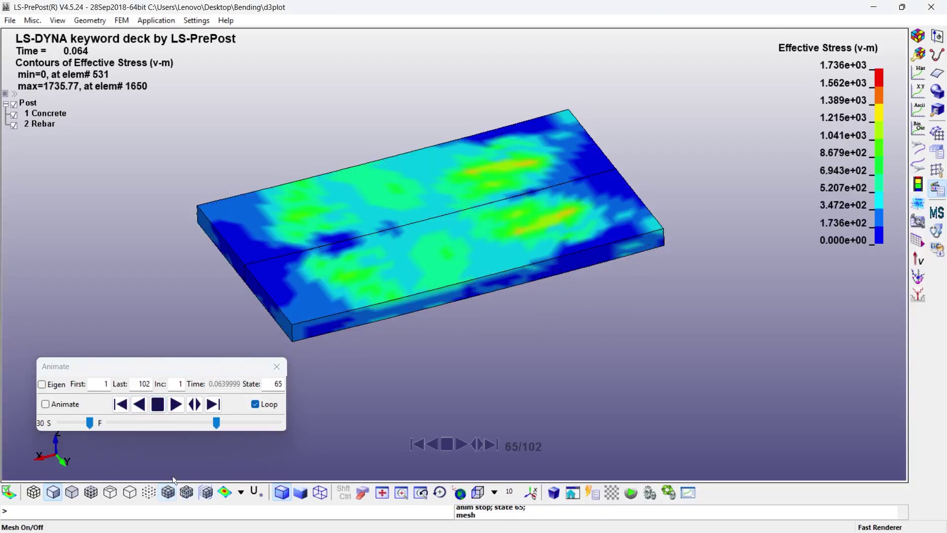
left_click_drag(316, 375, 369, 360)
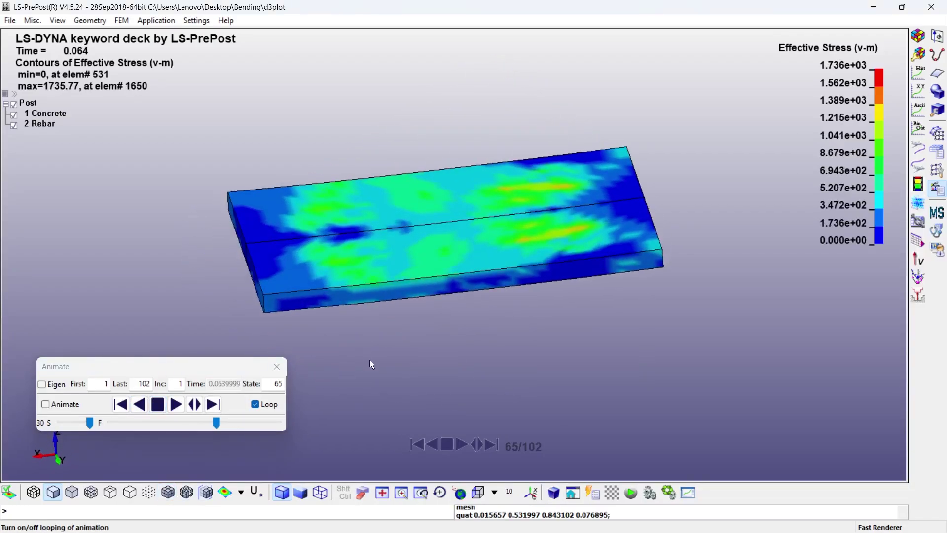
scroll(369, 360, "up", 2)
left_click(176, 405)
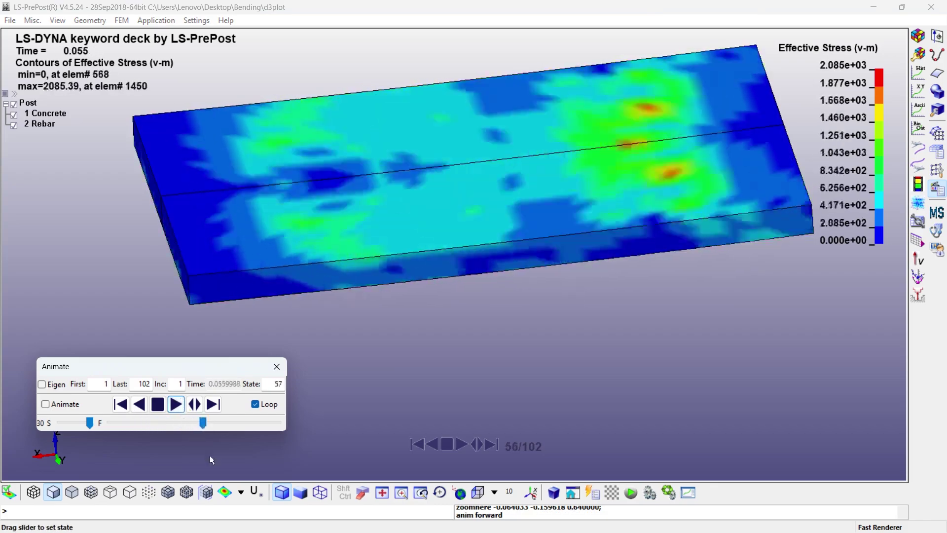
left_click(192, 494)
mouse_move(493, 346)
left_mouse_down()
mouse_move(567, 296)
mouse_move(650, 321)
left_mouse_up()
scroll(552, 247, "down", 2)
left_click(157, 405)
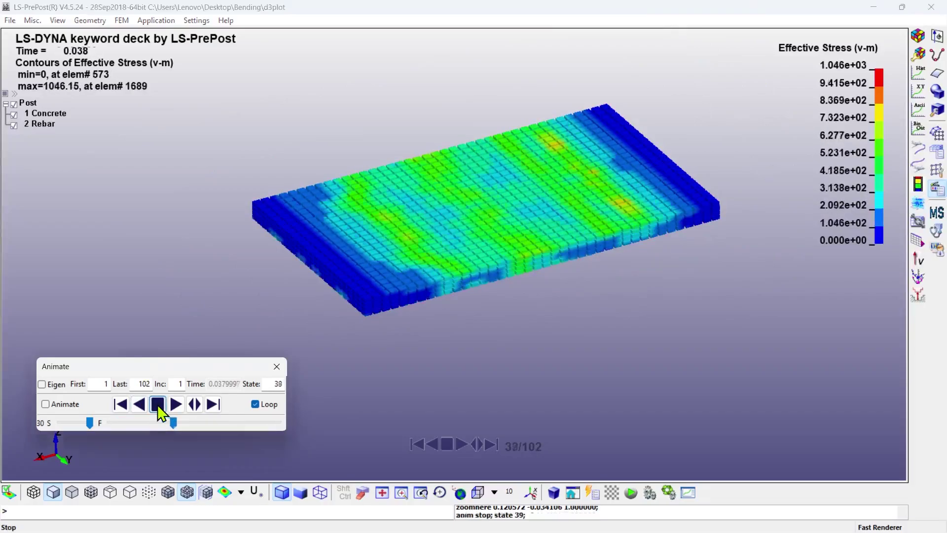
Set animation speed to 24, restore solid elements and rewind to state 1.
left_click_drag(88, 424, 83, 423)
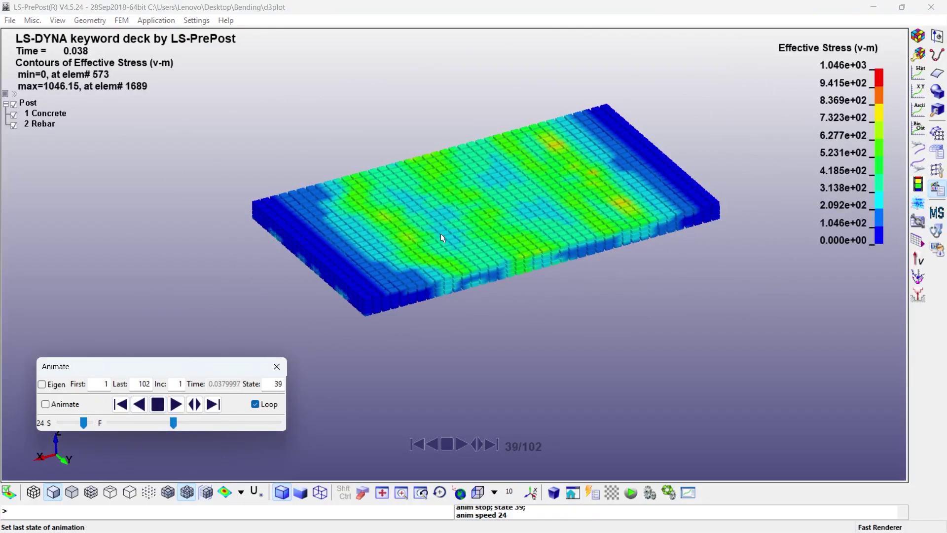
middle_click_drag(440, 232, 404, 253)
scroll(400, 247, "up", 2)
left_click_drag(401, 247, 446, 282)
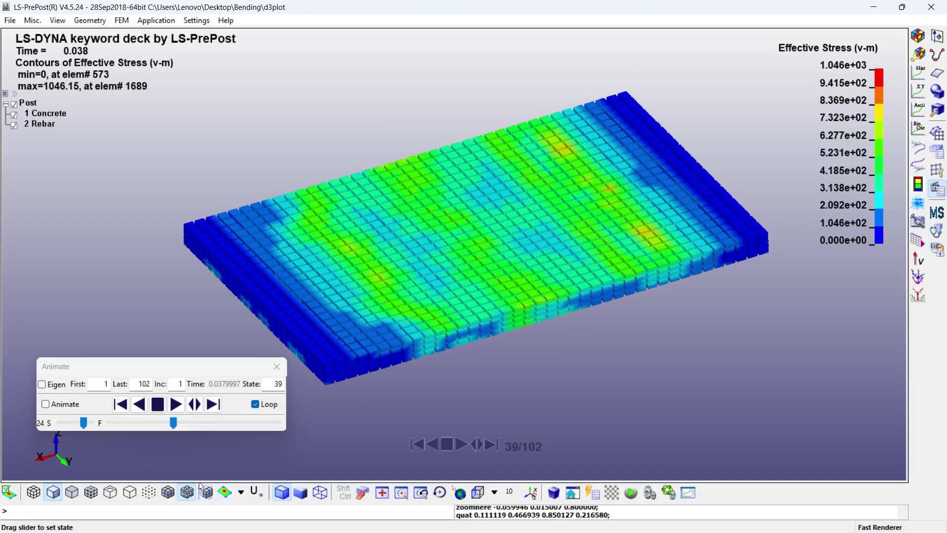
left_click(187, 492)
left_click_drag(174, 423, 110, 423)
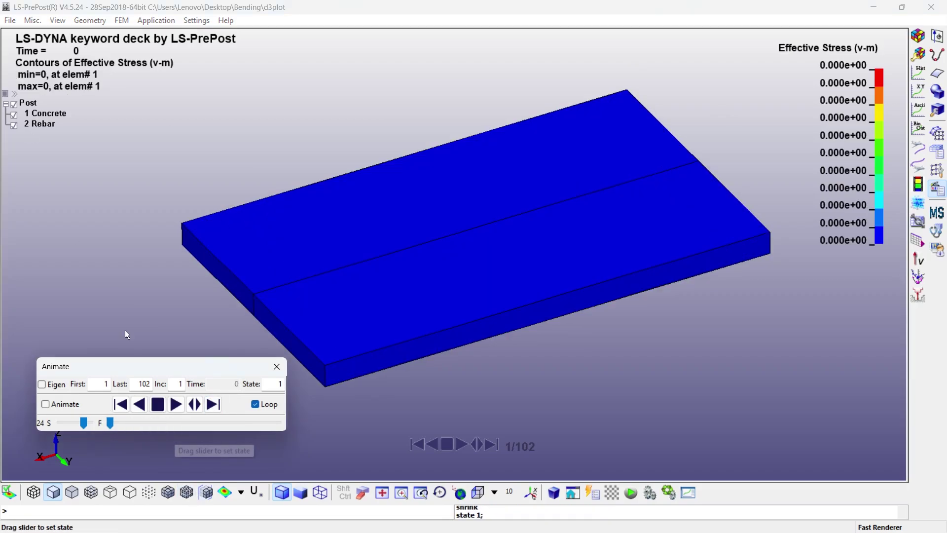
Use a plain black background, isometric view, and play the animation from the start.
left_click(31, 21)
mouse_move(99, 53)
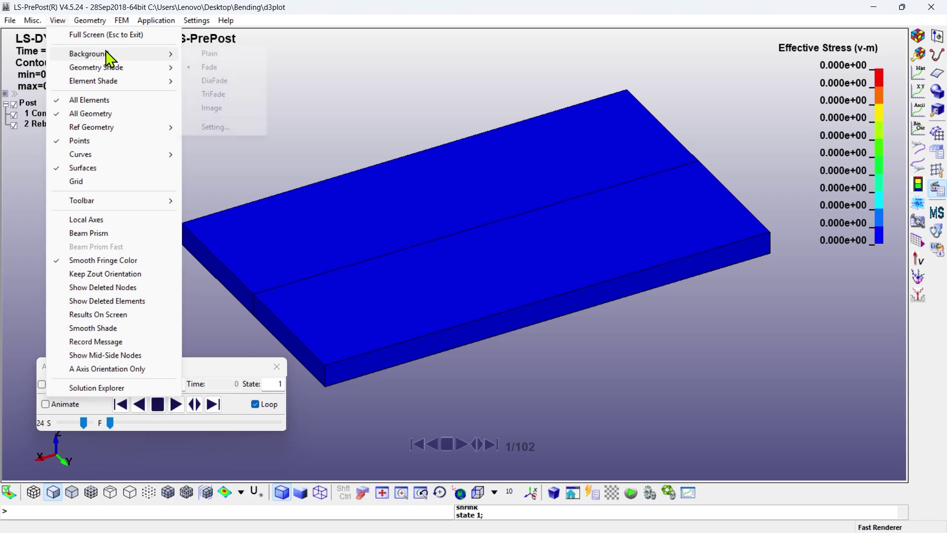
left_click(218, 55)
left_click(612, 492)
left_click(477, 493)
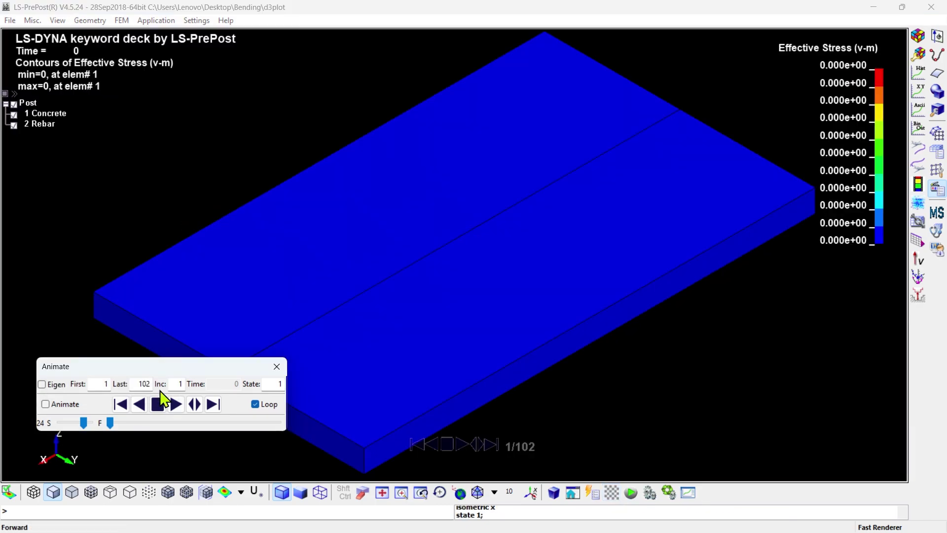
left_click(175, 403)
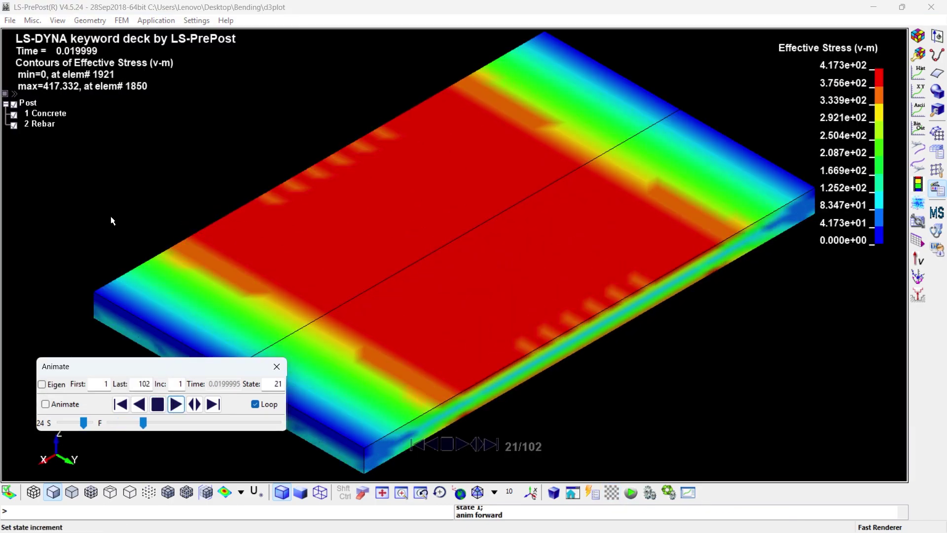